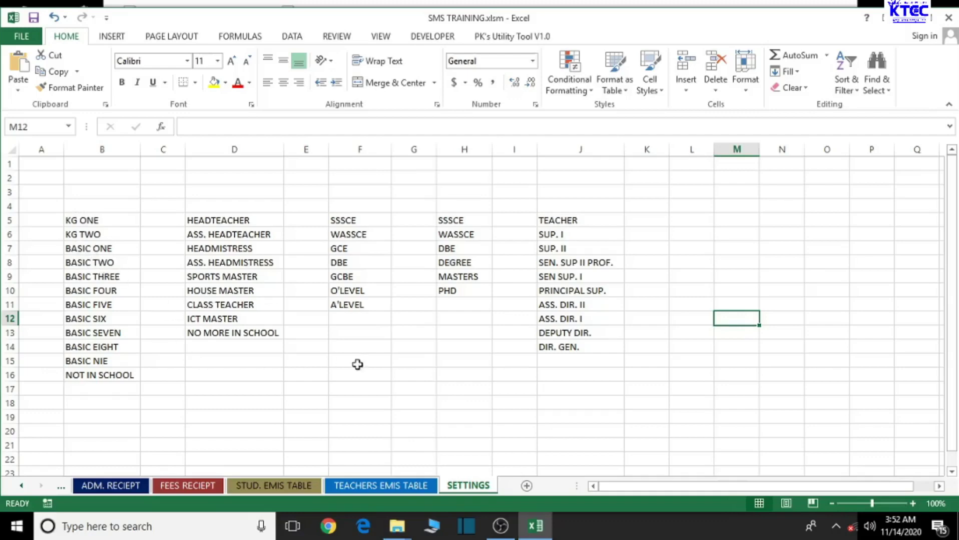
- Enter the text IF CELL in cell K19 of the SETTINGS sheet
scroll(387, 364, "down", 2)
scroll(387, 363, "up", 1)
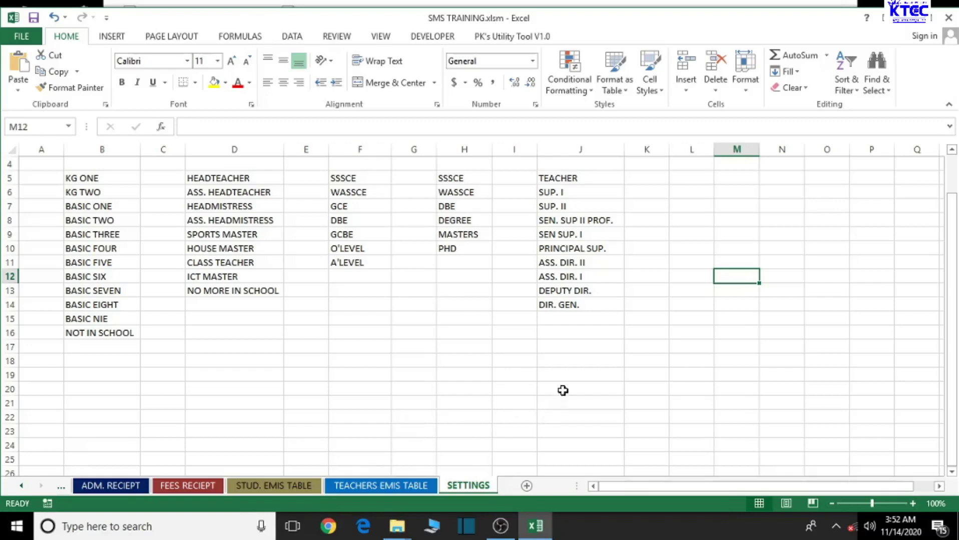
left_click(654, 377)
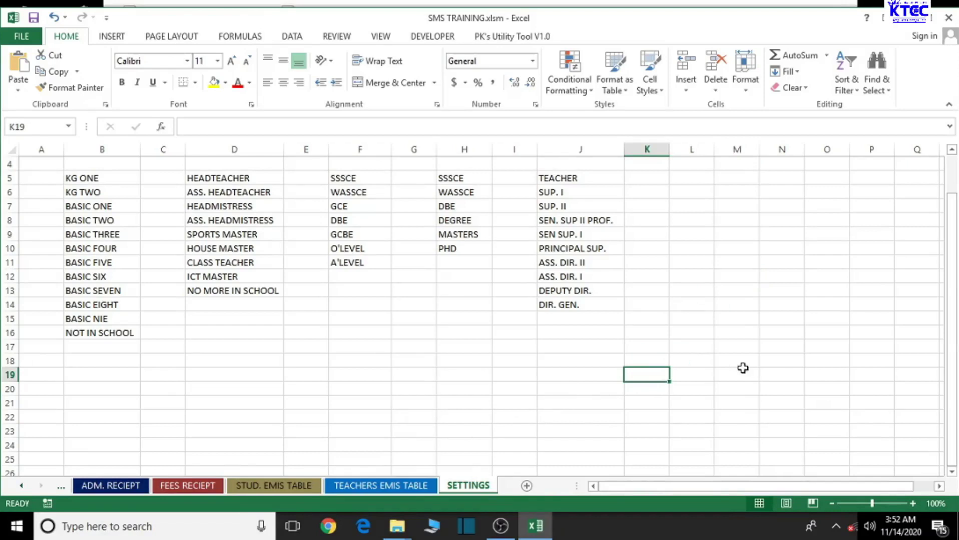
type("if")
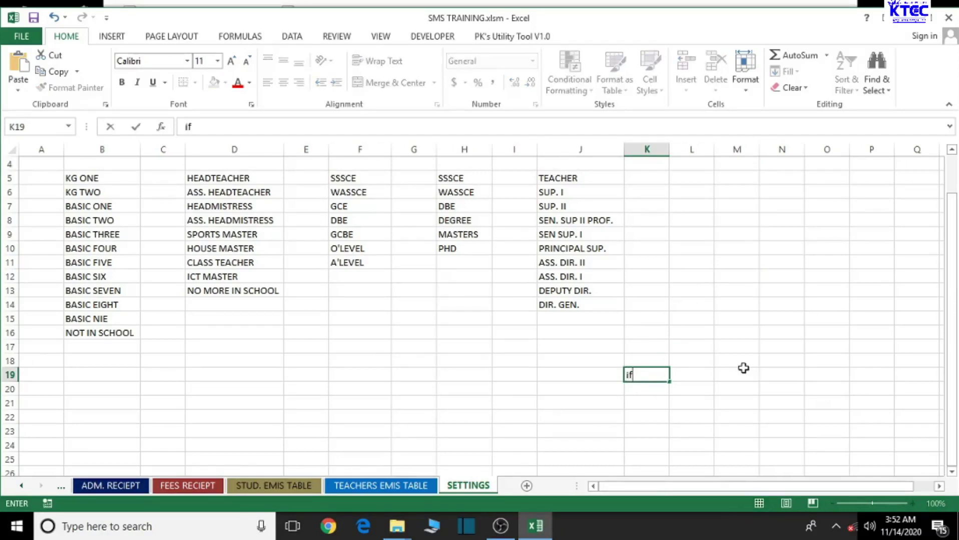
key("BackSpace")
key("BackSpace")
type("IF CELL")
- Enter the text FIVE in cell M19
left_click(745, 374)
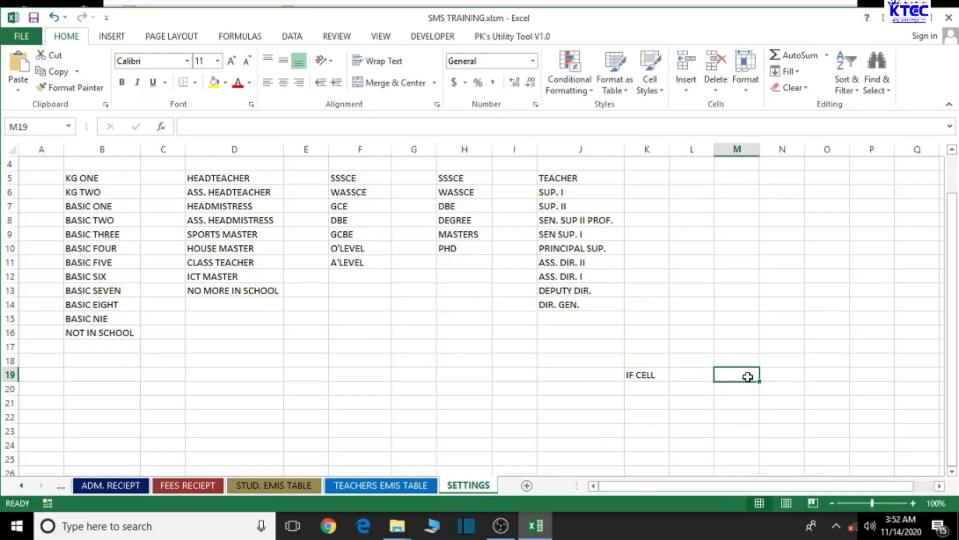
type("=")
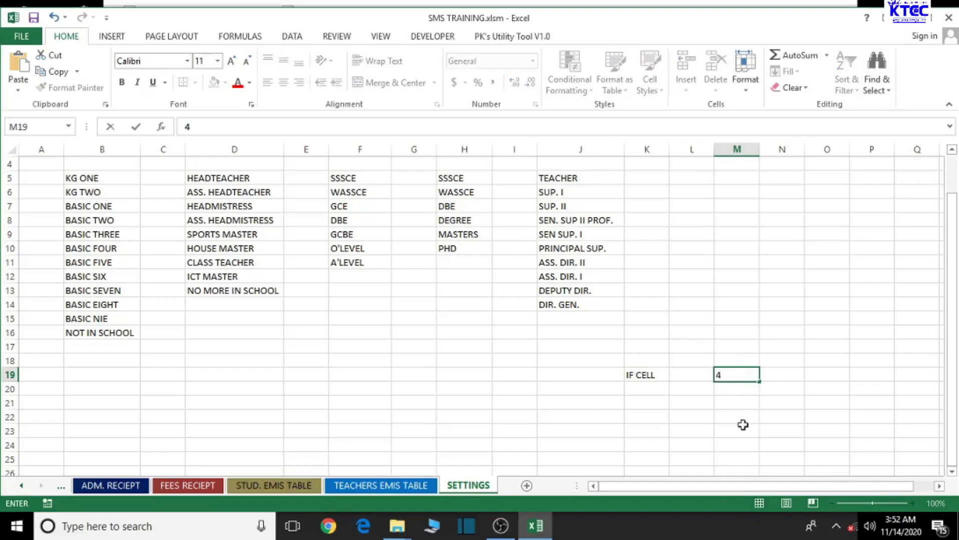
key("BackSpace")
type("FIVE")
left_click(742, 423)
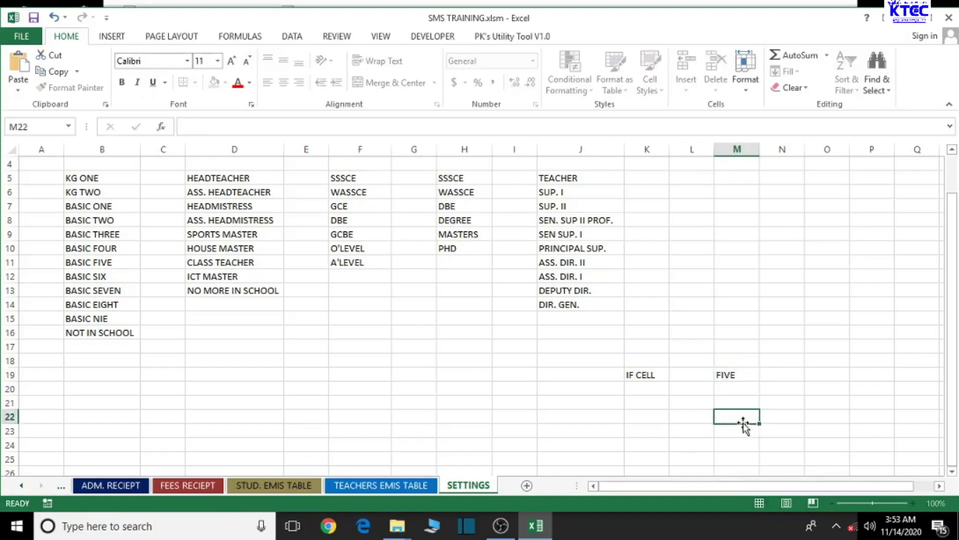
- Extend the text in K19 to IF CELLM19 and widen column K so the text fits
left_click(657, 375)
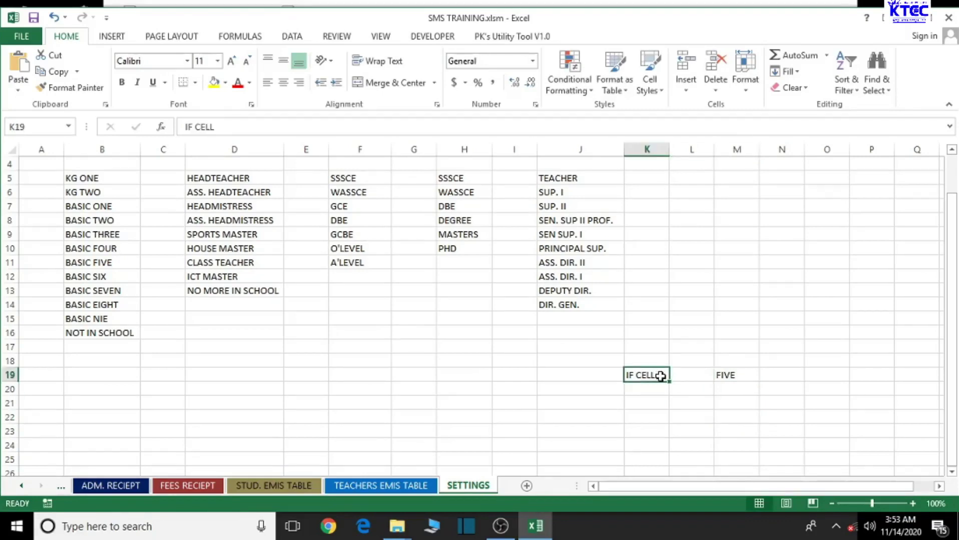
left_click(738, 378)
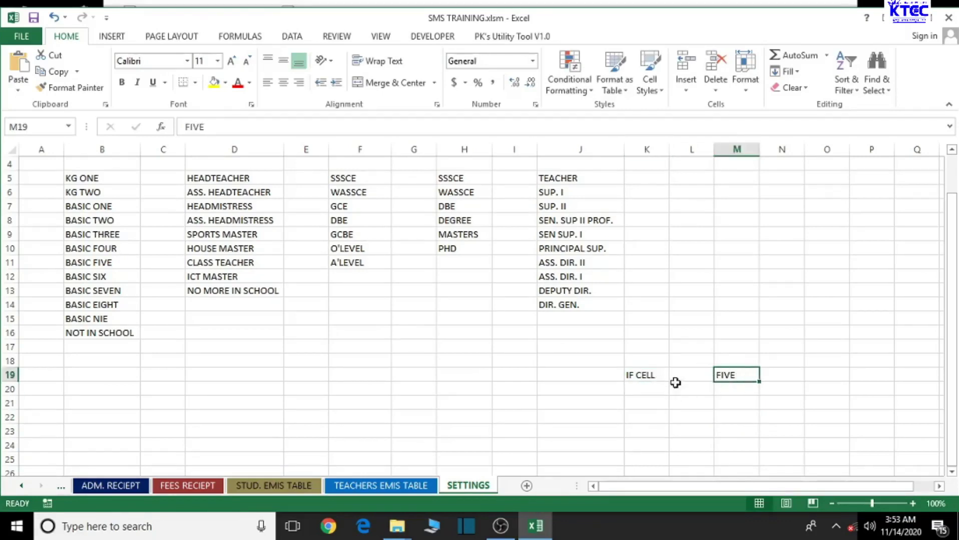
double_click(658, 374)
double_click(660, 374)
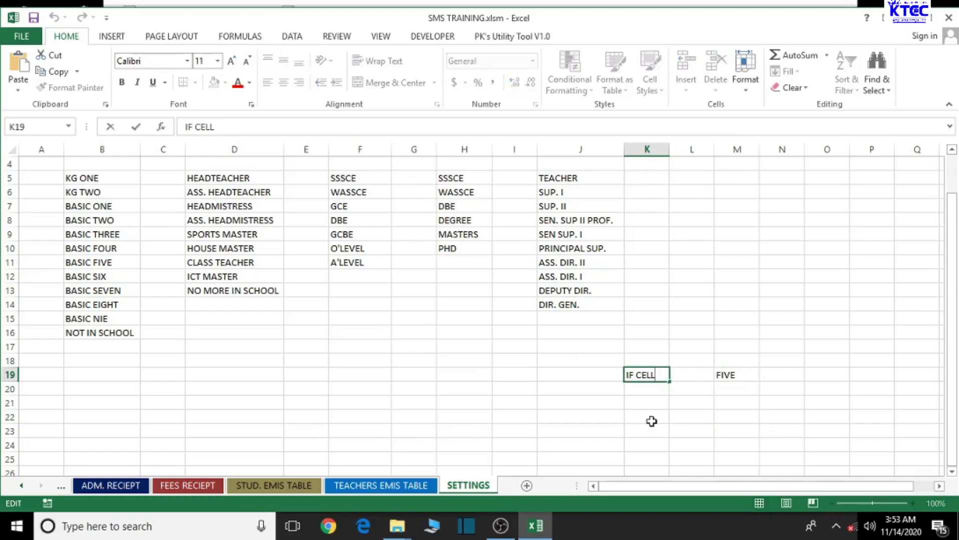
type("M19")
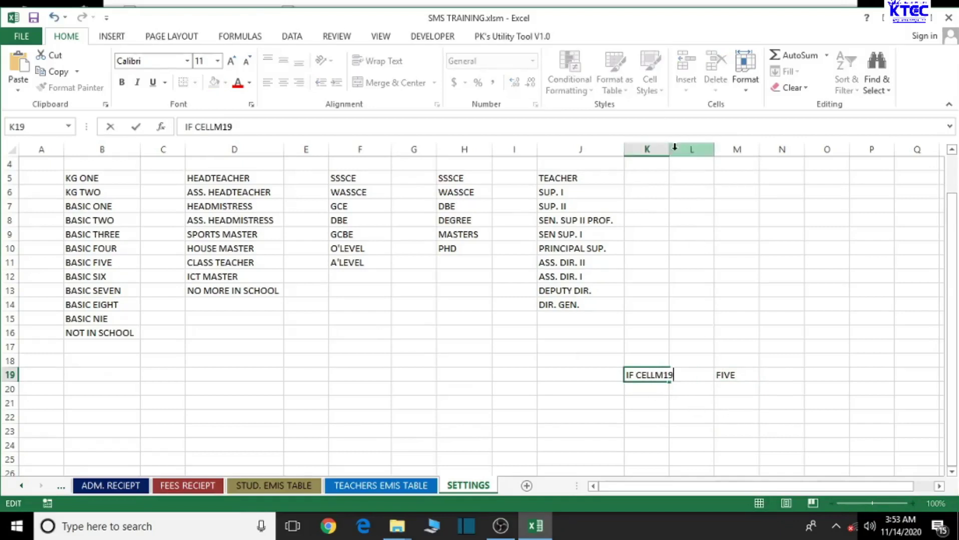
left_click(681, 233)
left_click(732, 374)
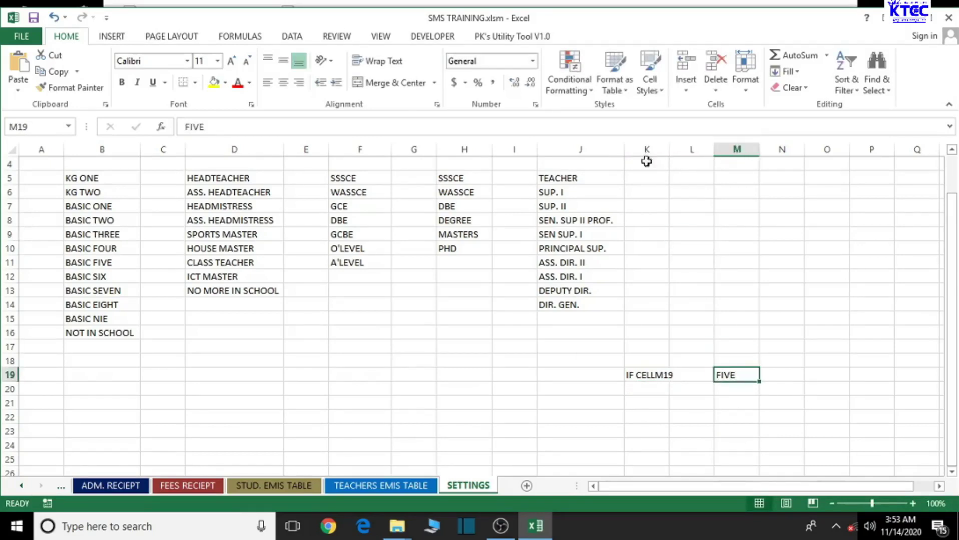
left_click_drag(670, 149, 707, 150)
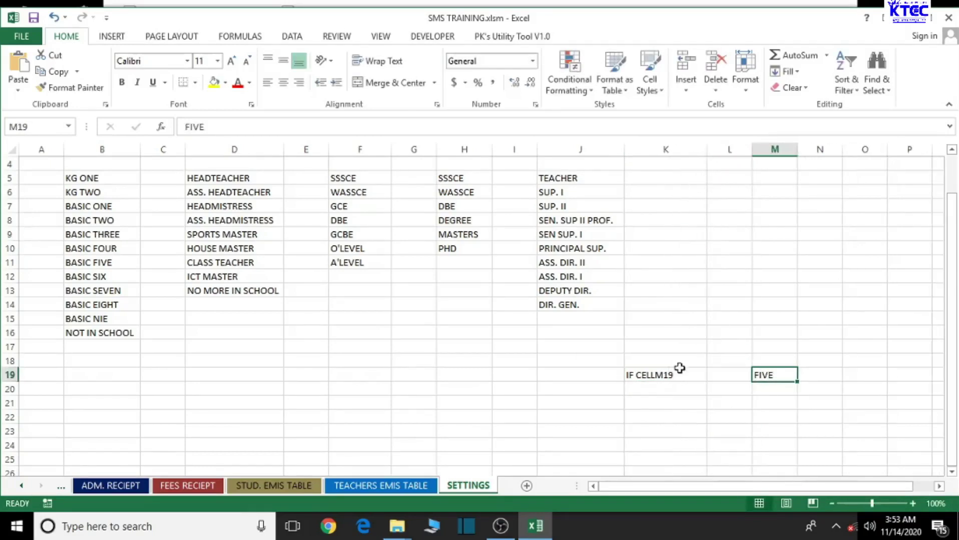
- Append =FIVE to the condition text in cell K19
left_click(681, 374)
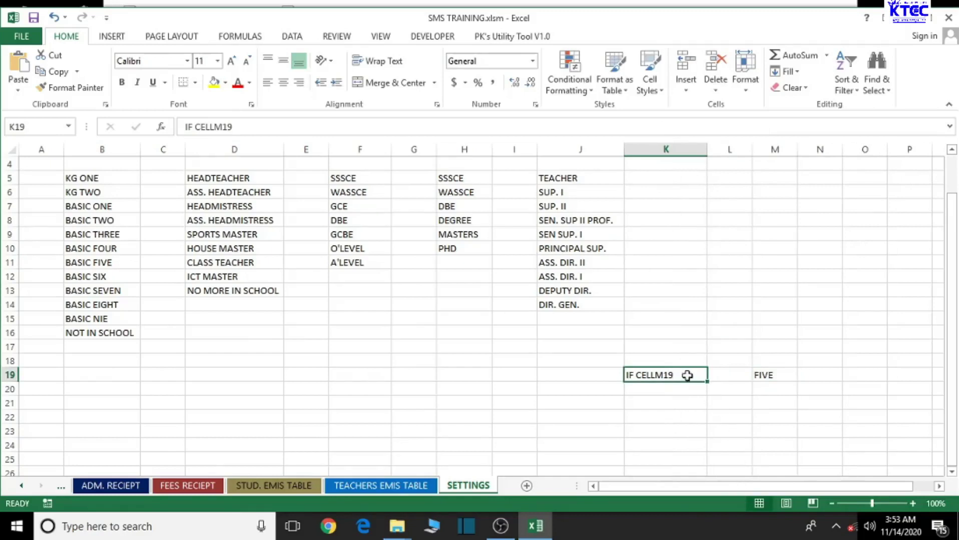
key("F2")
type("=")
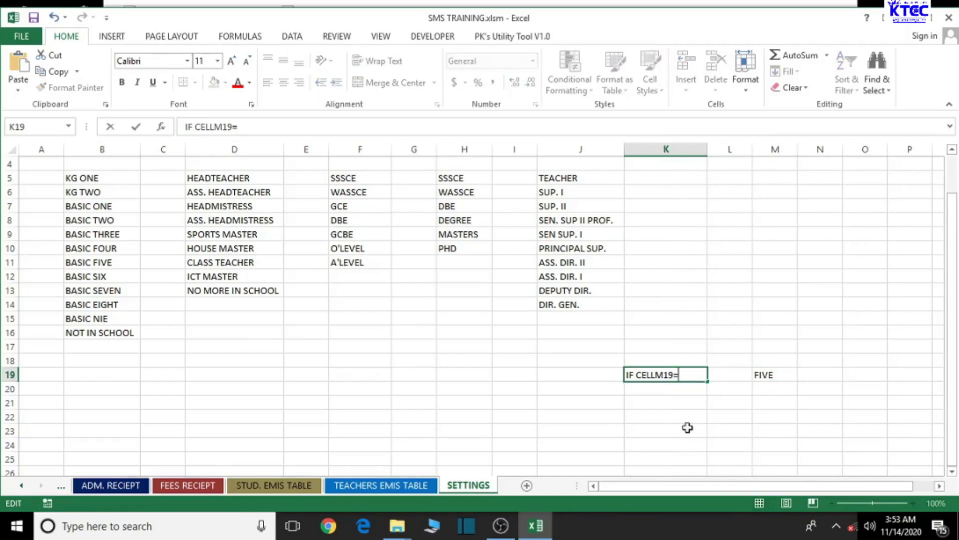
type("FIVE")
left_click(687, 428)
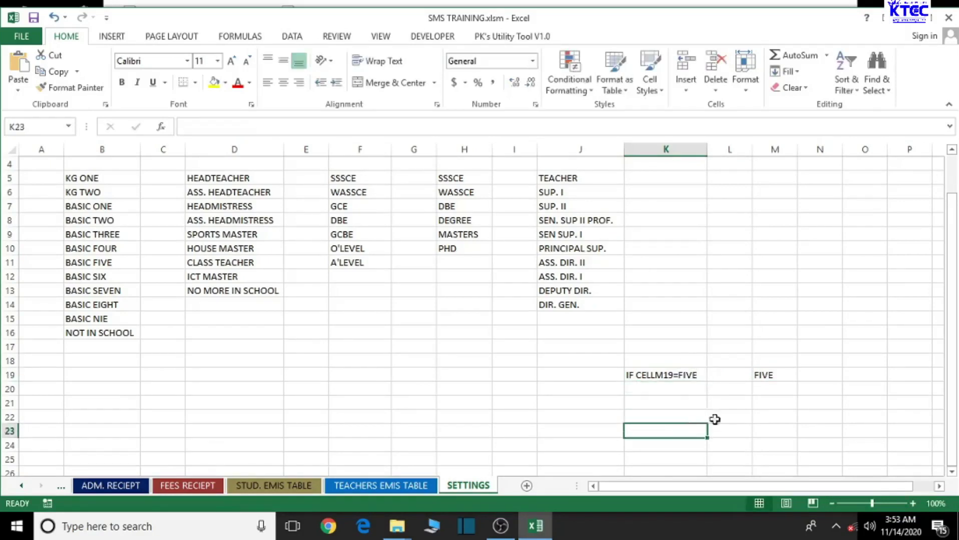
- Put the word FIVE in double quotes in K19 so the text reads IF CELLM19="FIVE"
left_click(772, 378)
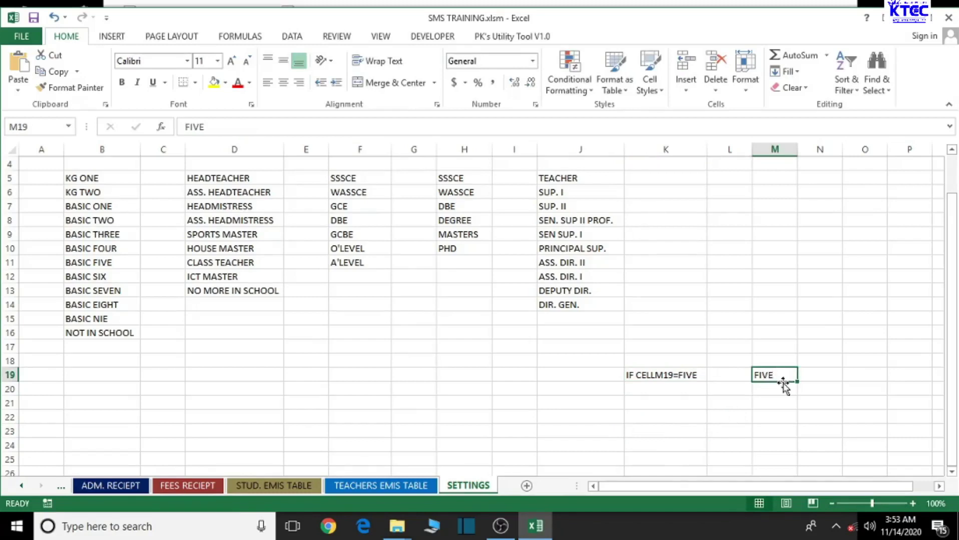
double_click(693, 375)
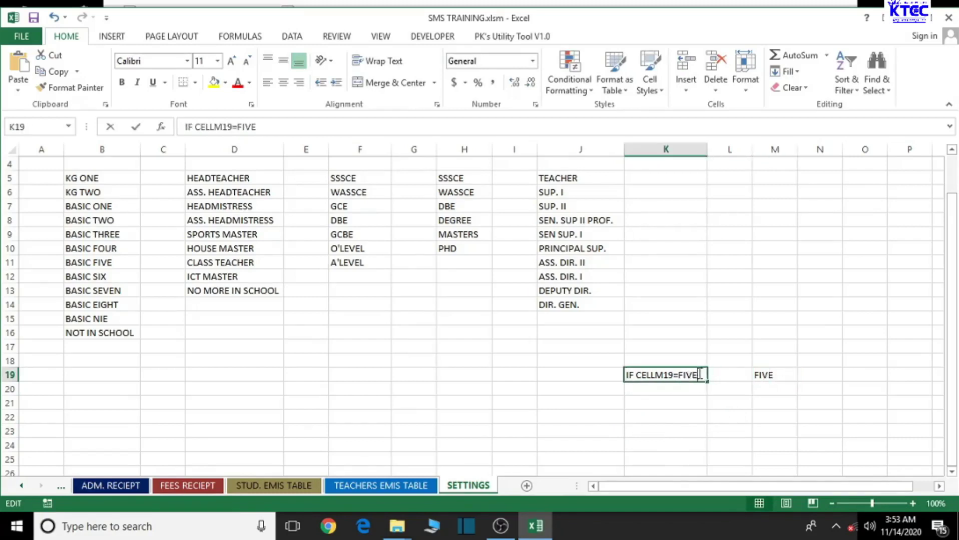
key("BackSpace")
key("BackSpace")
key("BackSpace")
key("BackSpace")
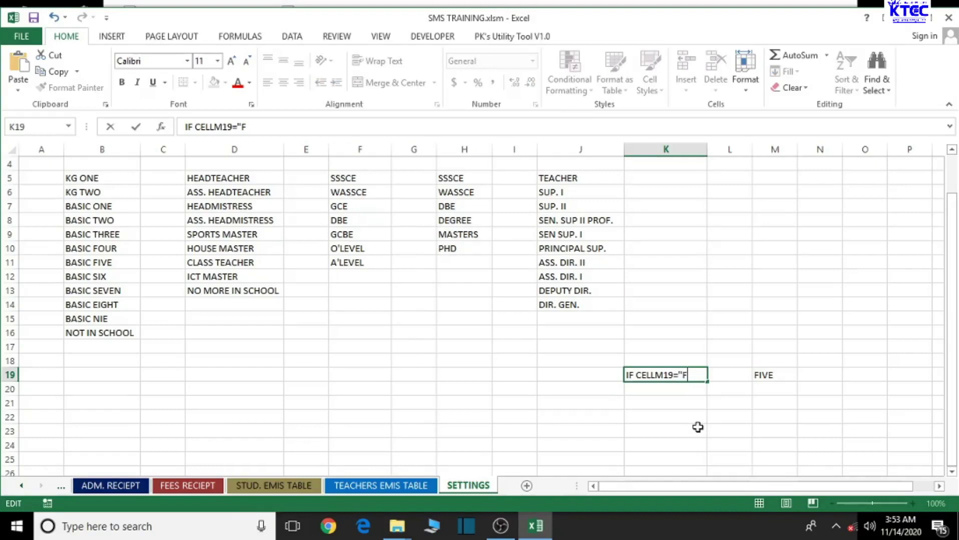
type("\"FIVE\"")
left_click(698, 428)
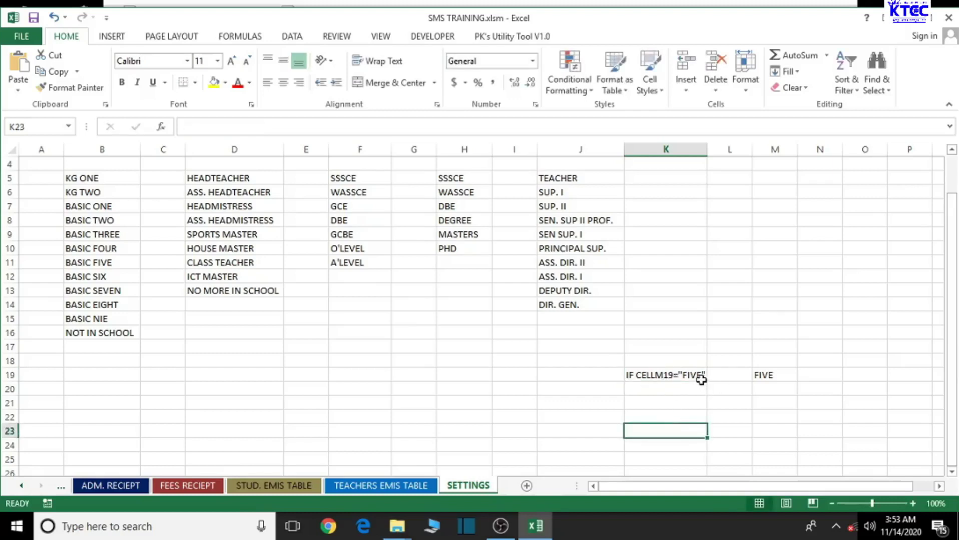
left_click(771, 378)
left_click(638, 390)
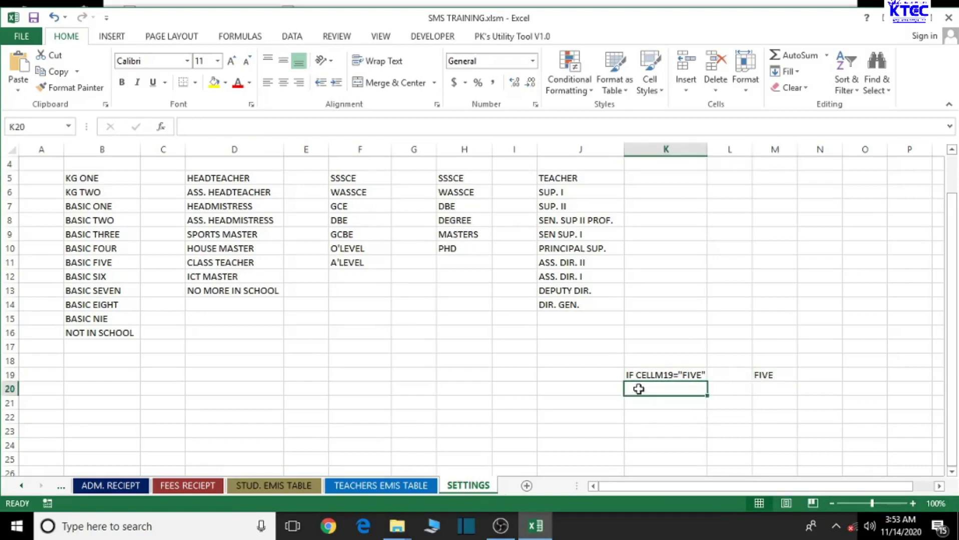
left_click(775, 378)
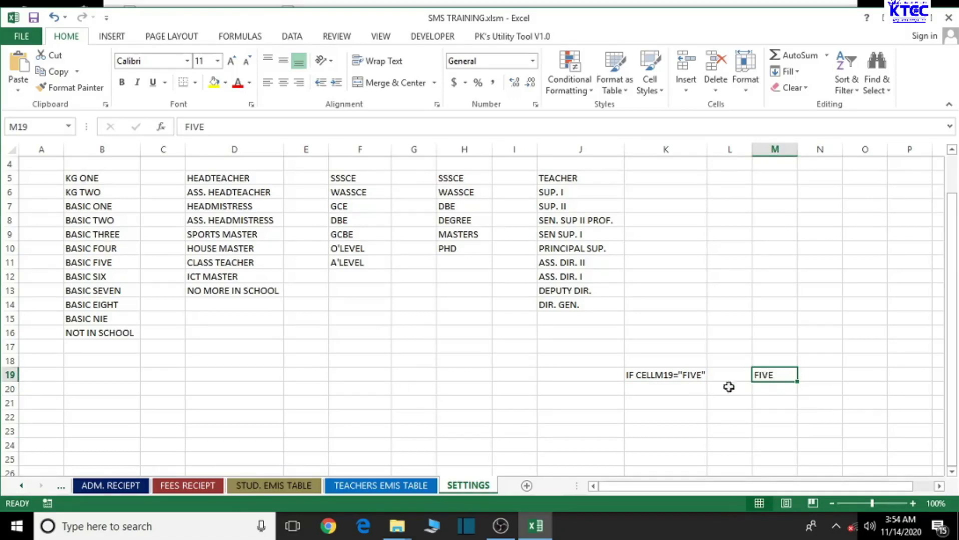
double_click(700, 377)
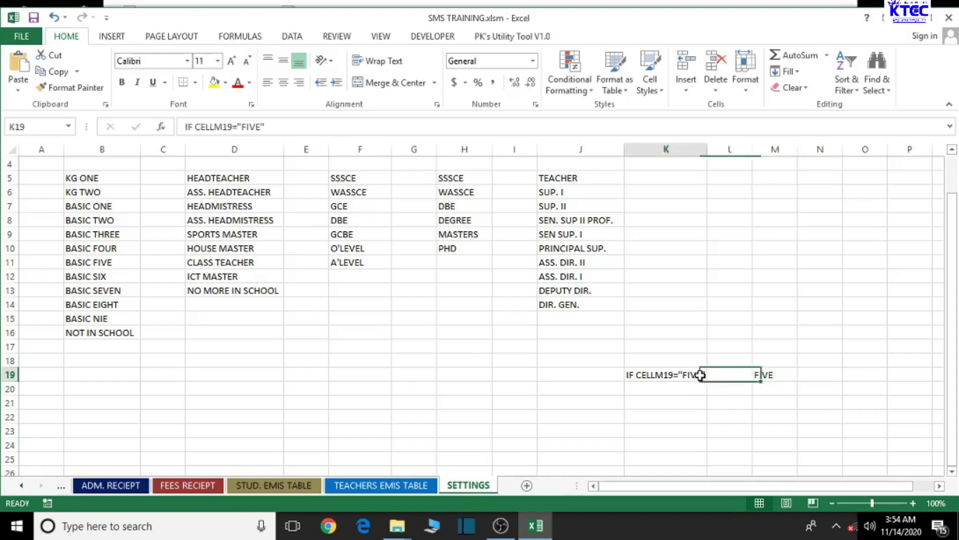
left_click(744, 444)
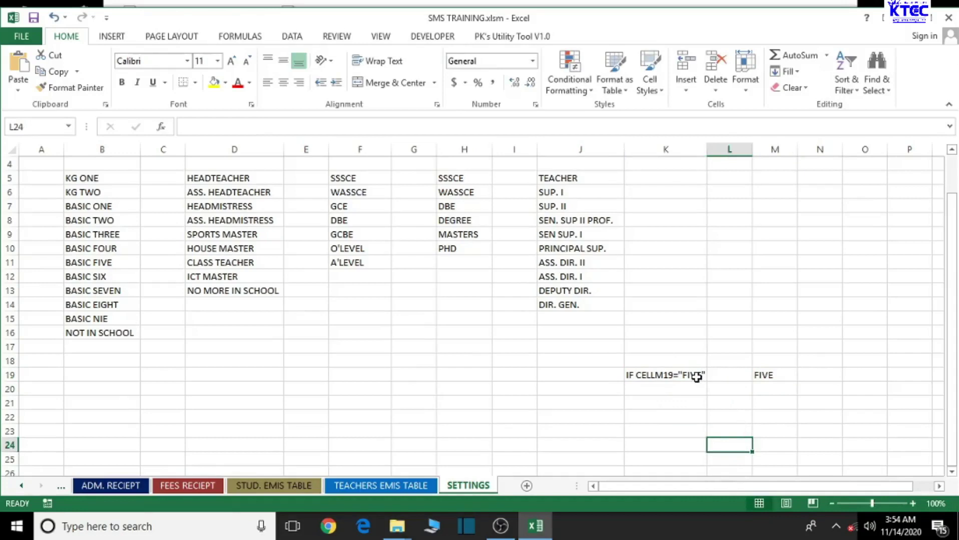
- Change the text in cell M19 to the misspelling FIFE
left_click(770, 375)
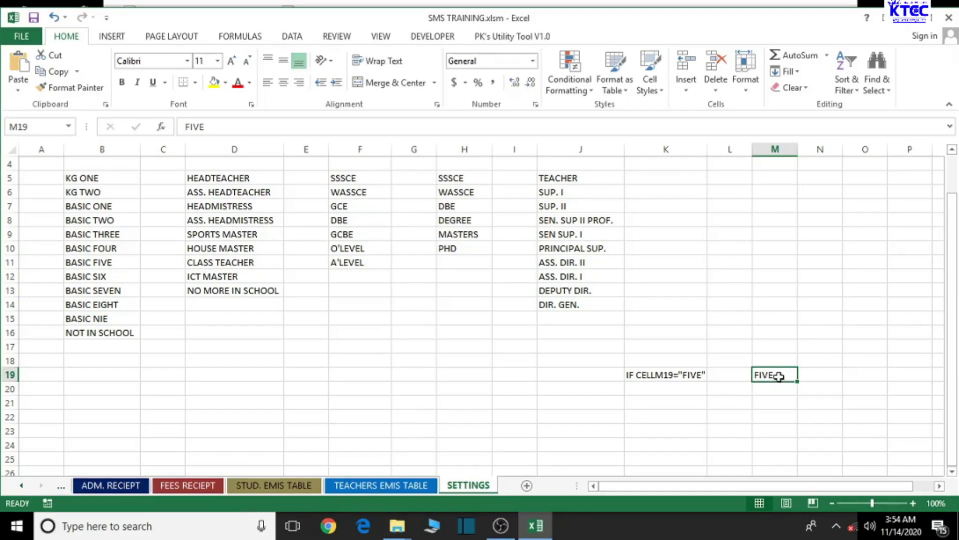
double_click(780, 376)
key("BackSpace")
key("BackSpace")
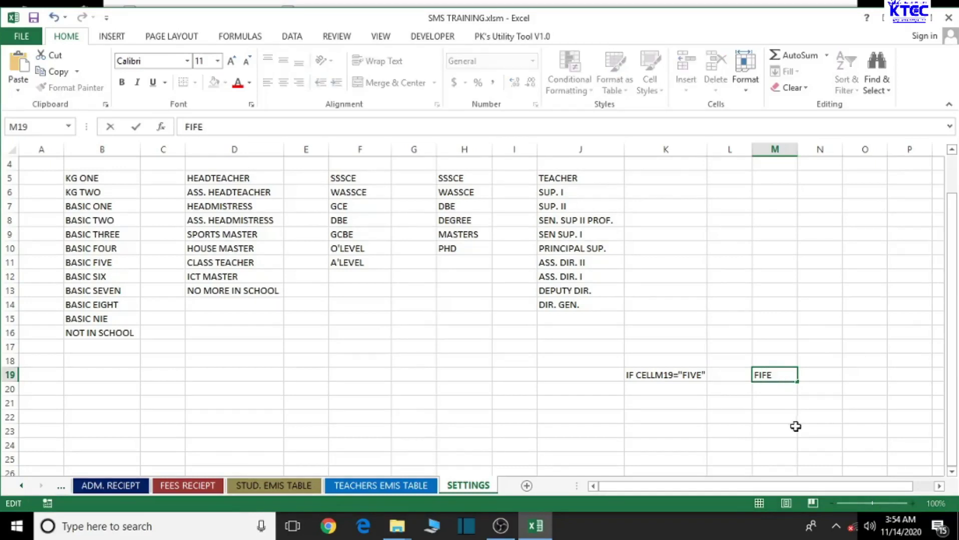
left_click(796, 427)
- Correct the spelling in cell M19 to FIVE
left_click(783, 377)
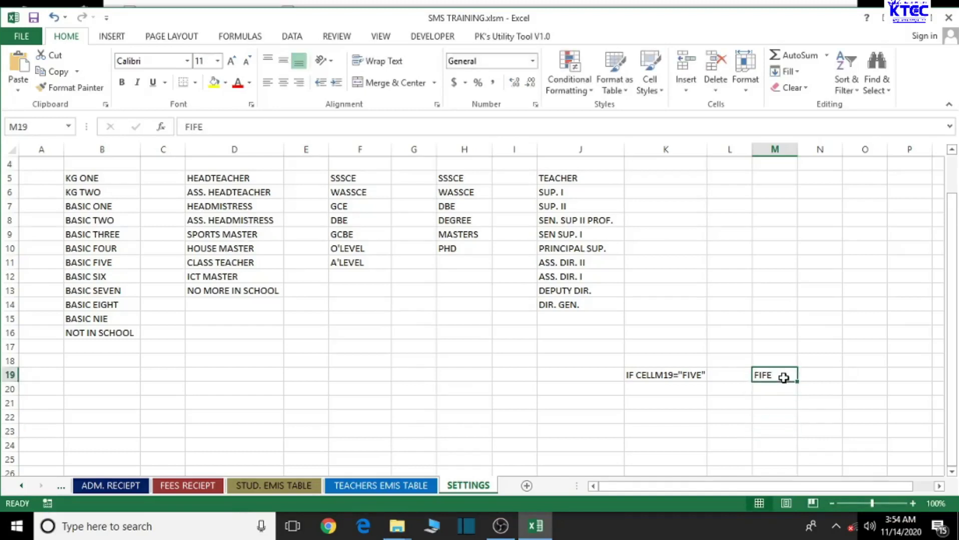
double_click(783, 378)
key("BackSpace")
key("BackSpace")
key("BackSpace")
key("BackSpace")
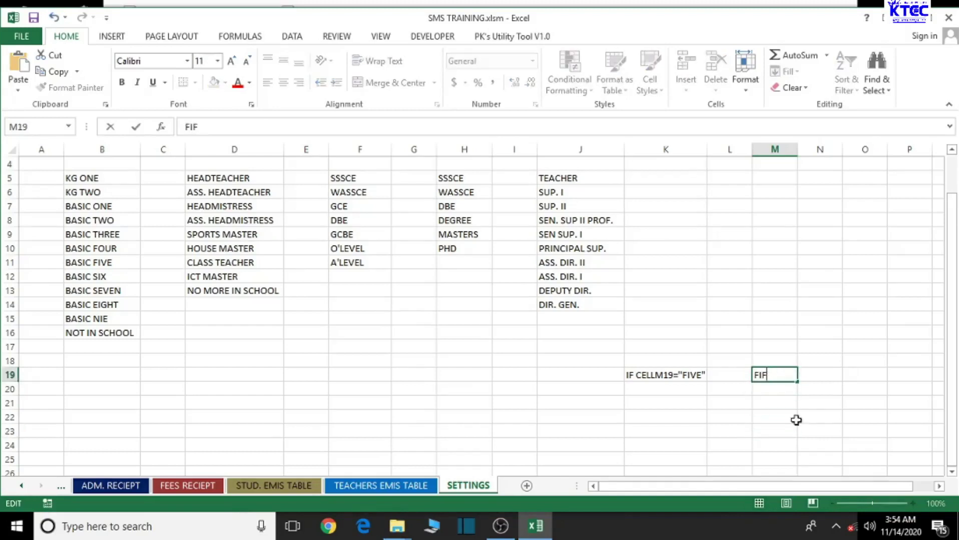
type("FIVE")
left_click(796, 420)
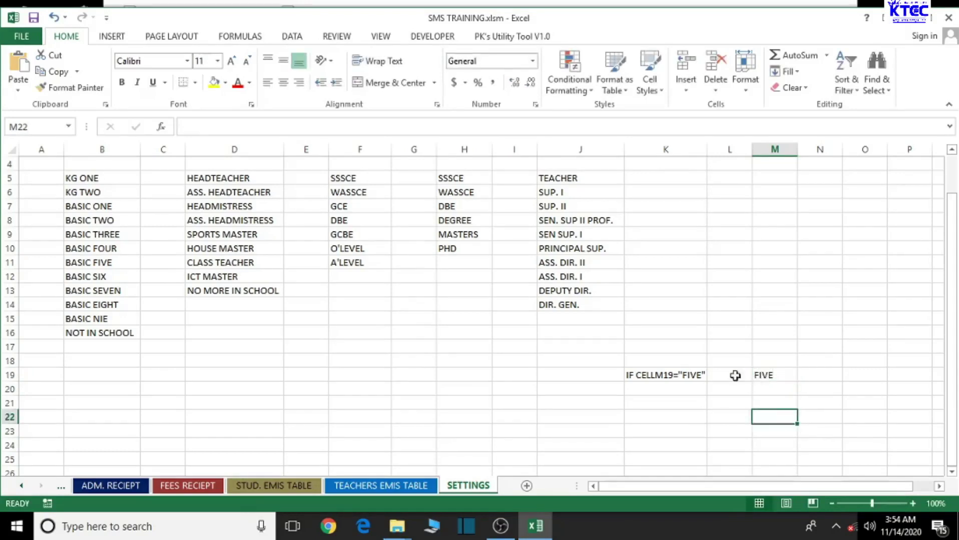
- Clear the sample text from cells M19 and K19
left_click(777, 375)
key("Delete")
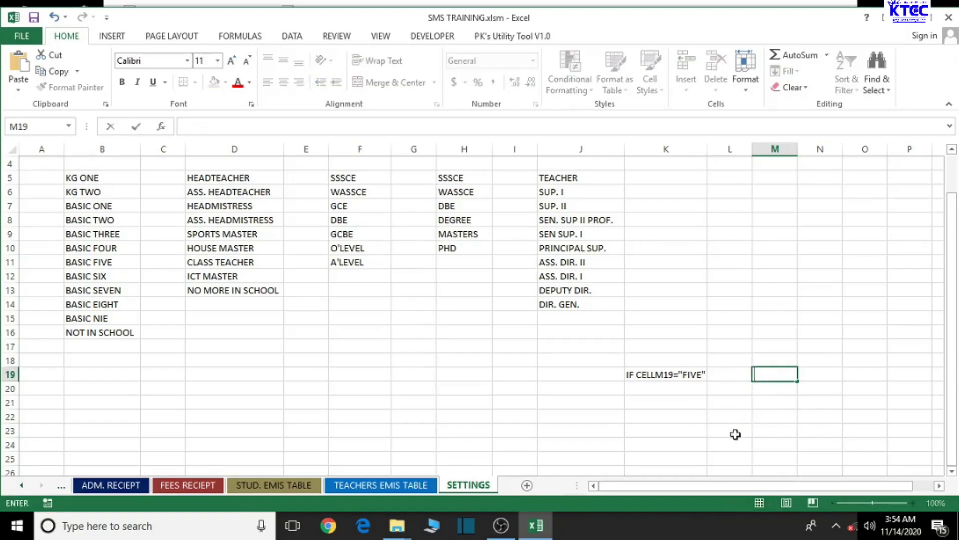
left_click(734, 436)
left_click(697, 375)
key("Delete")
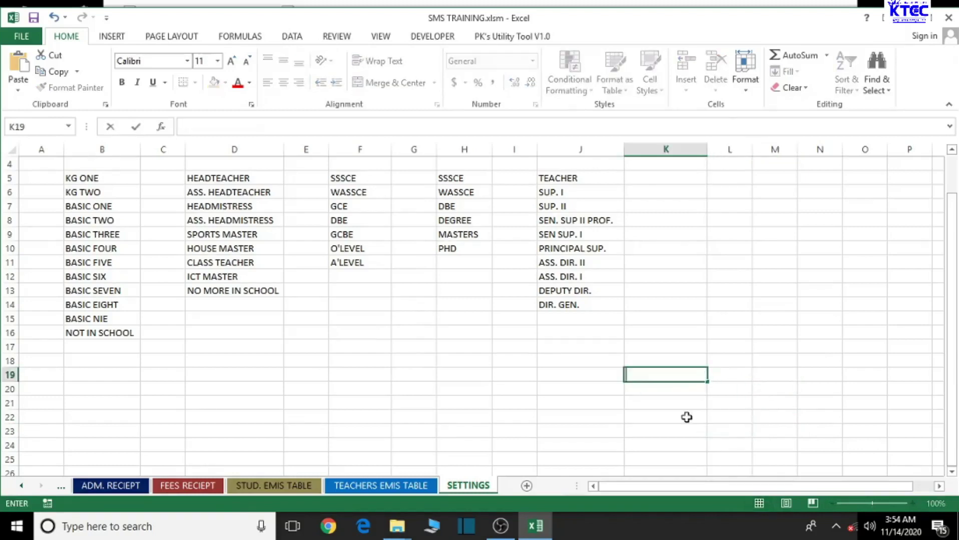
left_click(687, 417)
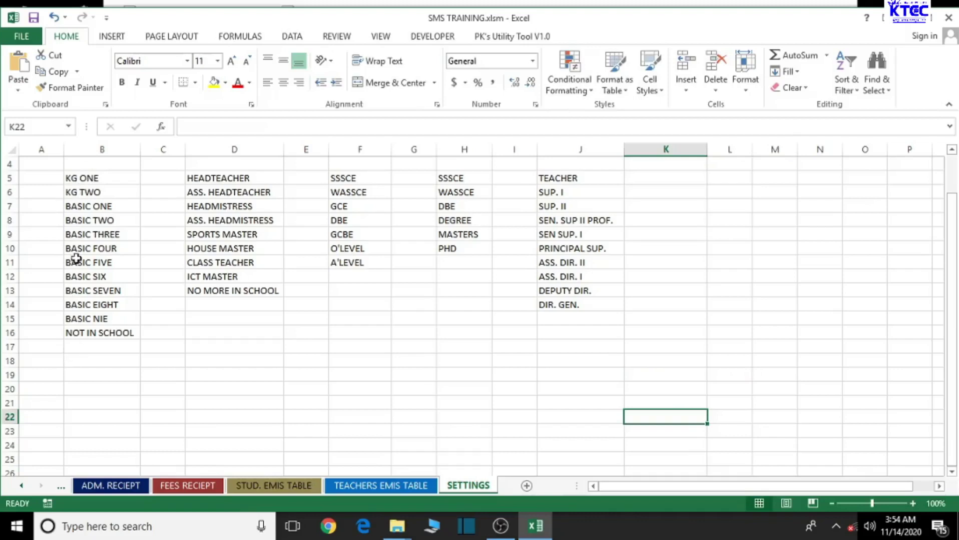
- Correct the class name in cell B15 to BASIC NINE
left_click(118, 318)
double_click(118, 319)
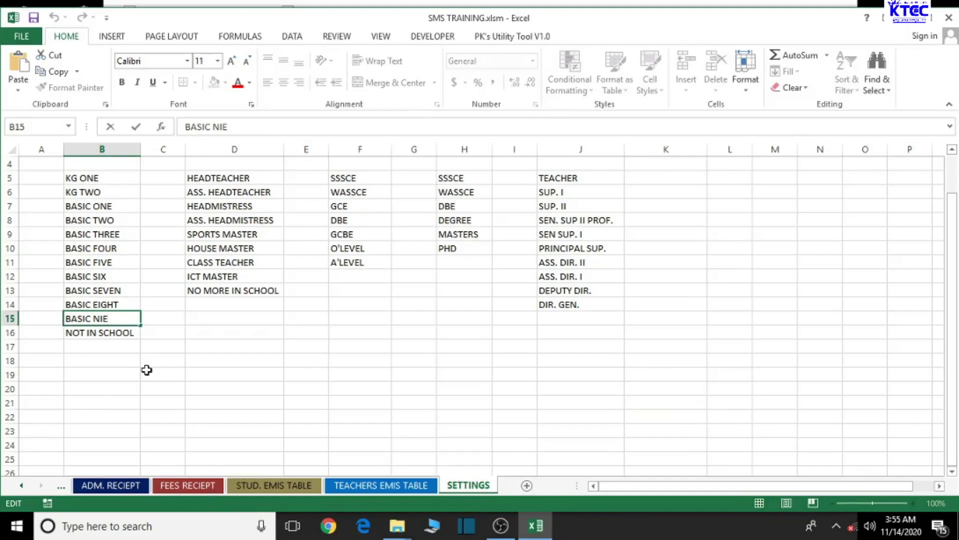
key("BackSpace")
key("BackSpace")
type("INE")
left_click(146, 370)
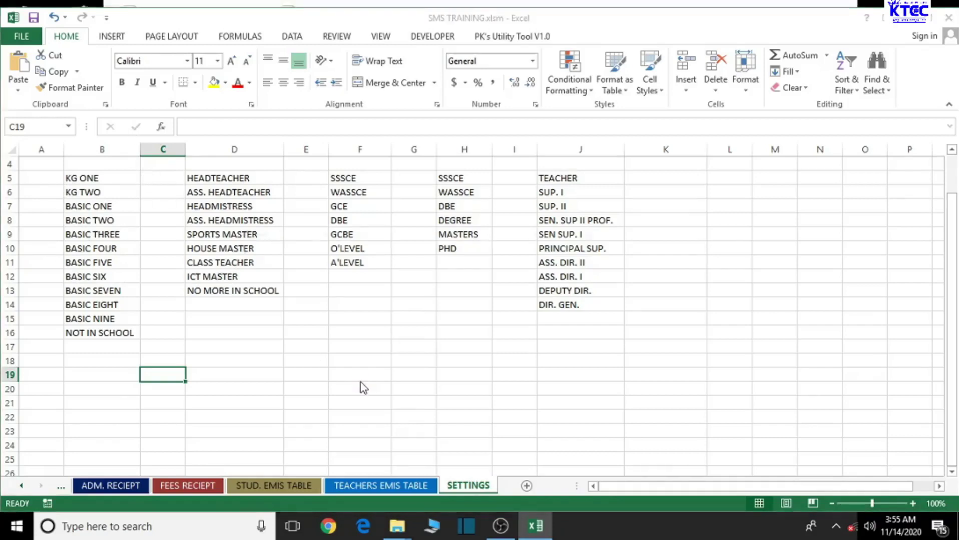
- Save the workbook
key("ctrl+s")
left_click(449, 299)
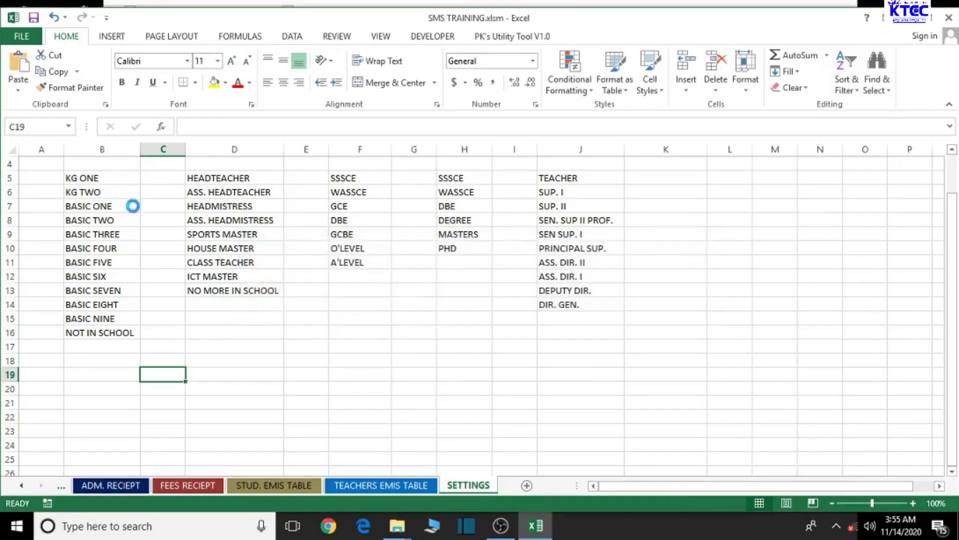
scroll(290, 349, "up", 1)
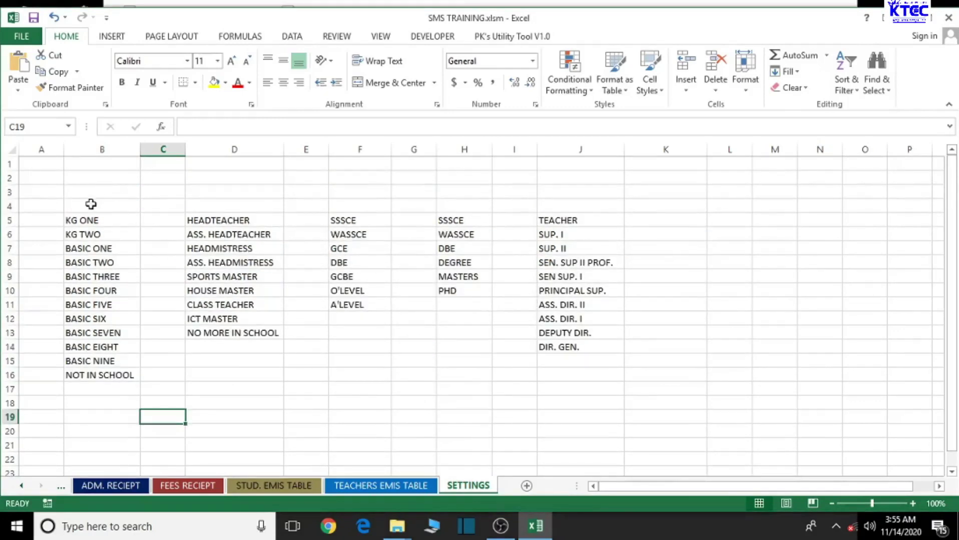
- Highlight the class list range B4:B17 on the SETTINGS sheet and switch to the STUDENT DETAILS sheet
left_click_drag(90, 206, 104, 385)
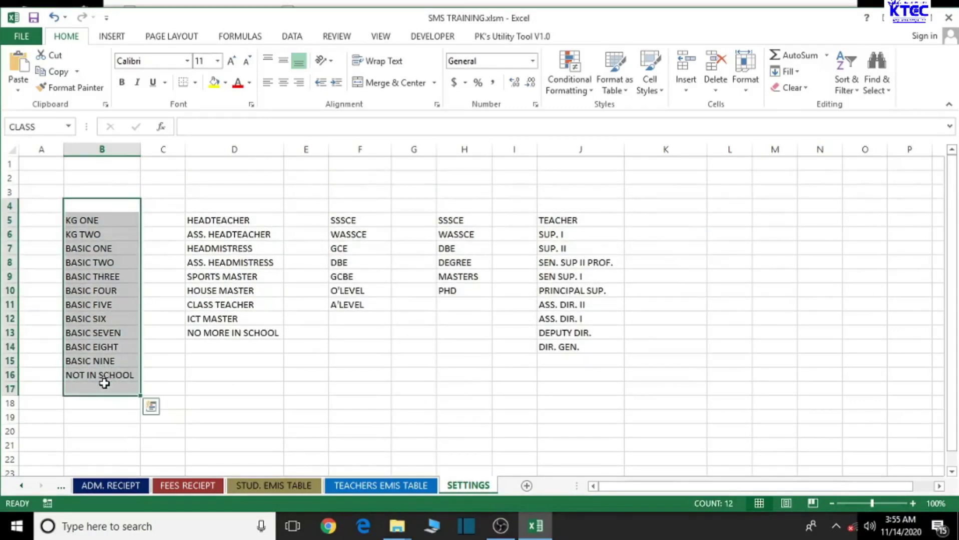
left_click(323, 405)
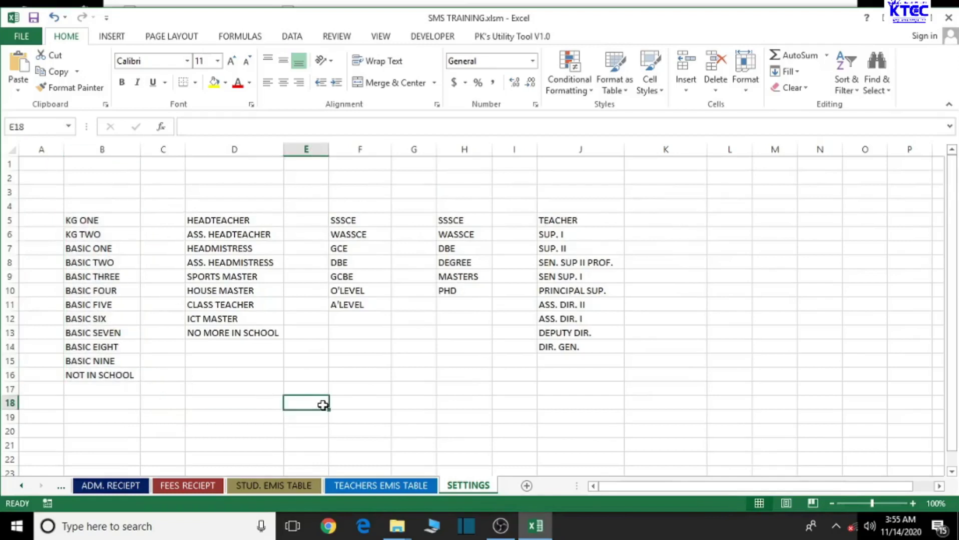
left_click(22, 485)
left_click(23, 486)
left_click(23, 486)
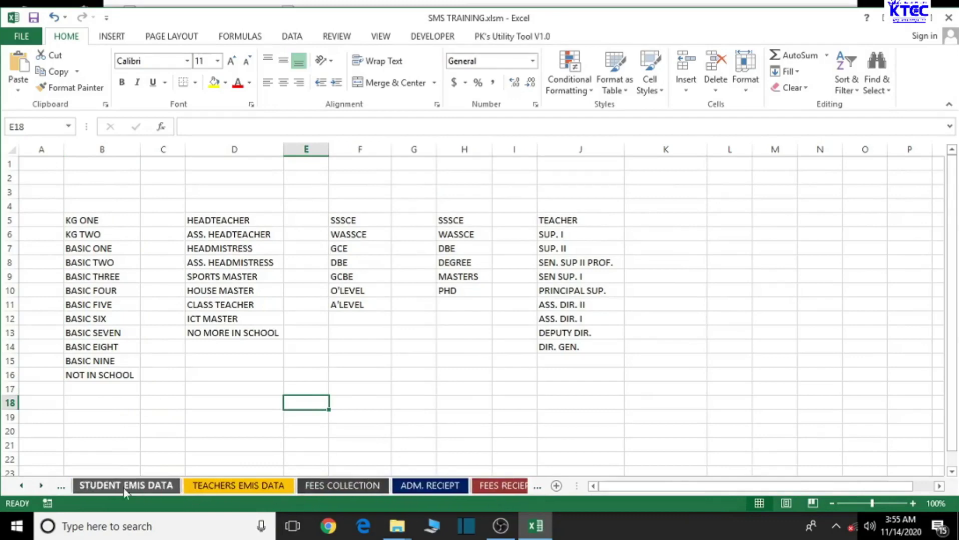
left_click(25, 486)
left_click(25, 486)
left_click(25, 486)
left_click(25, 486)
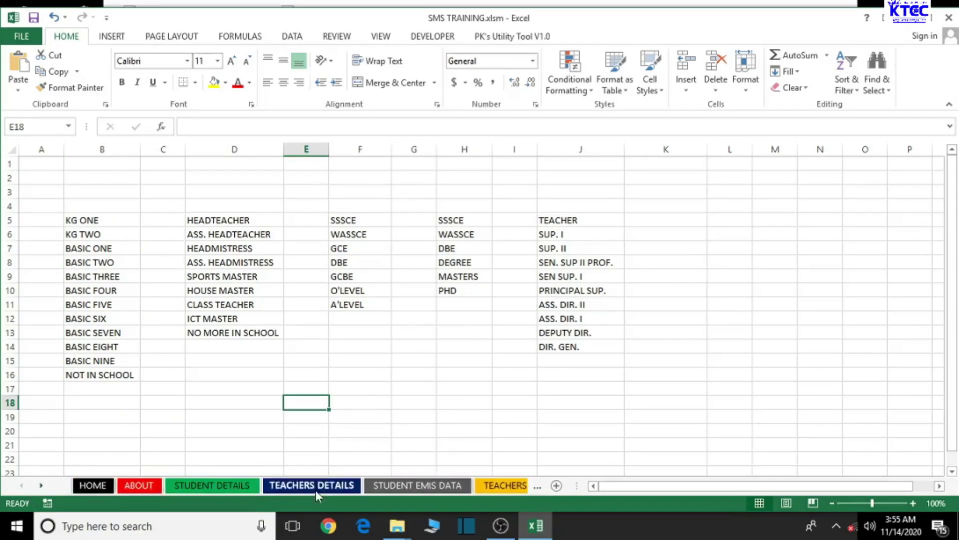
left_click(220, 484)
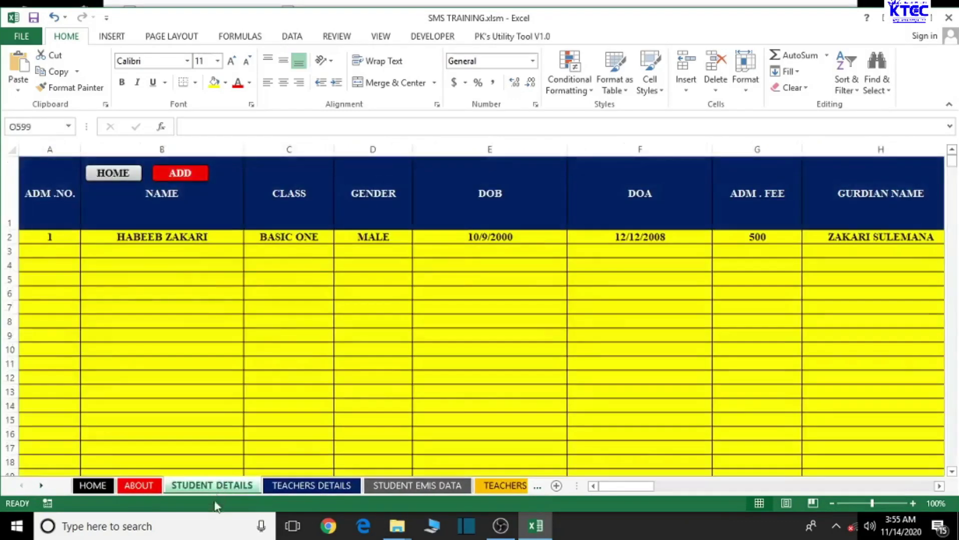
- Open the student data entry form, view its CLASS options and close the form
left_click(180, 173)
left_click(406, 183)
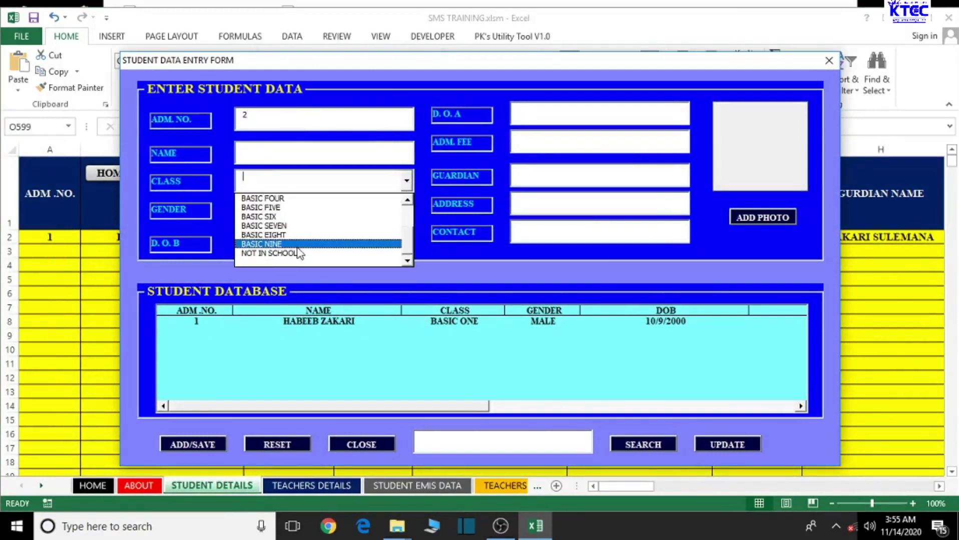
left_click(371, 446)
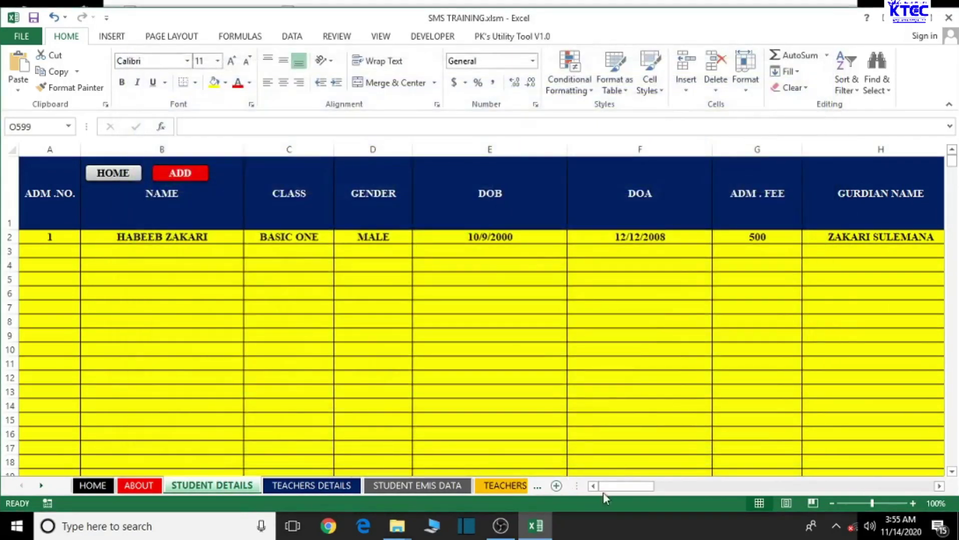
- Return to the SETTINGS sheet to view the class list again
left_click(41, 486)
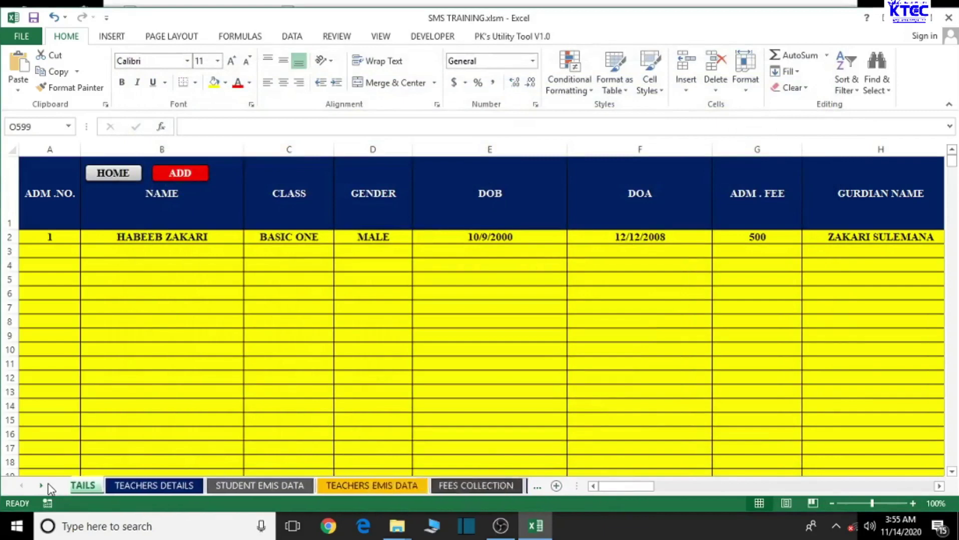
left_click(41, 486)
left_click(41, 486)
left_click(451, 492)
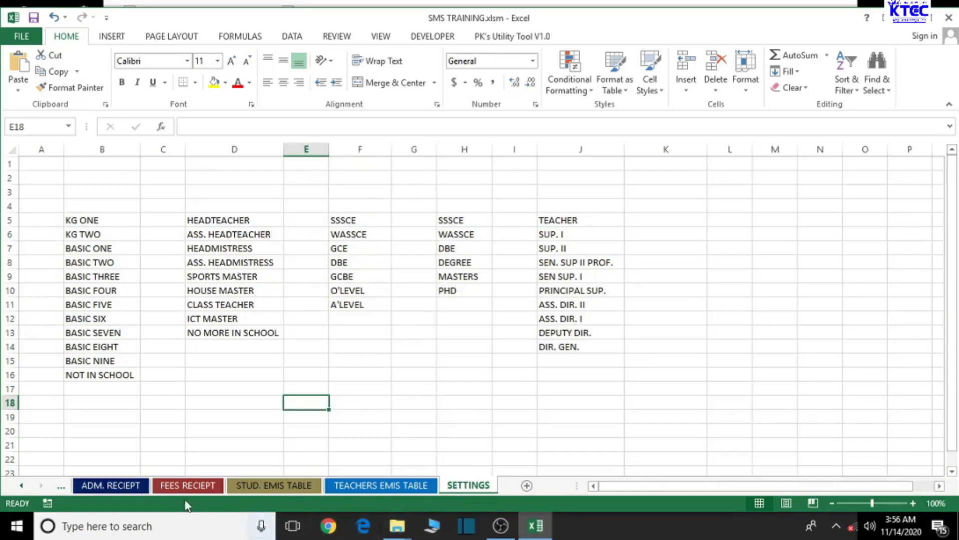
- Go back to the STUDENT DETAILS sheet and view the class summary headings starting at row 603
left_click(61, 488)
left_click(30, 488)
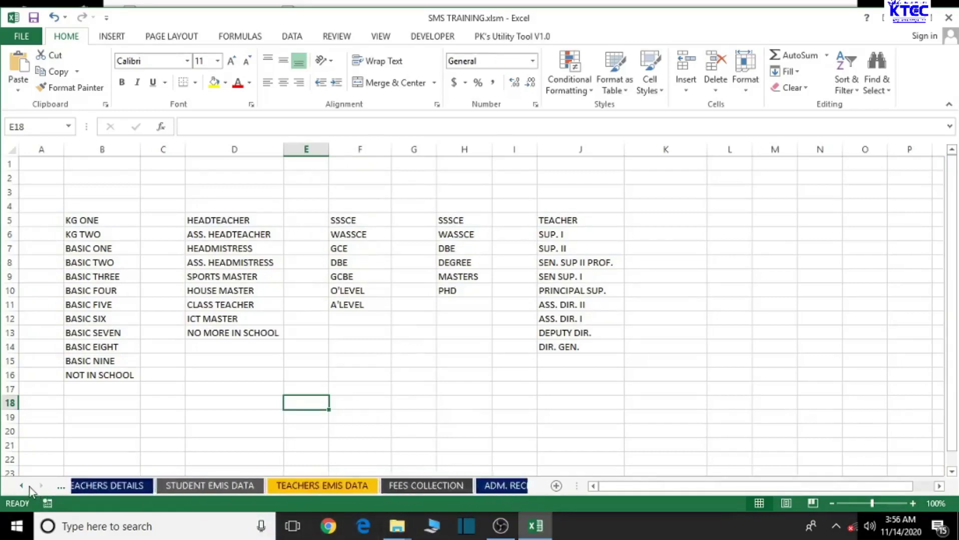
left_click(30, 488)
left_click(200, 486)
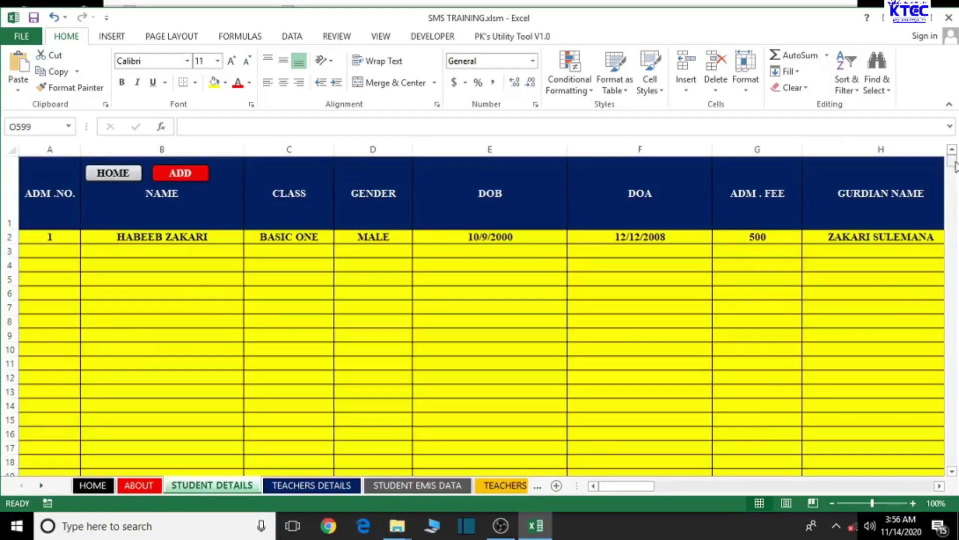
left_click_drag(952, 161, 939, 491)
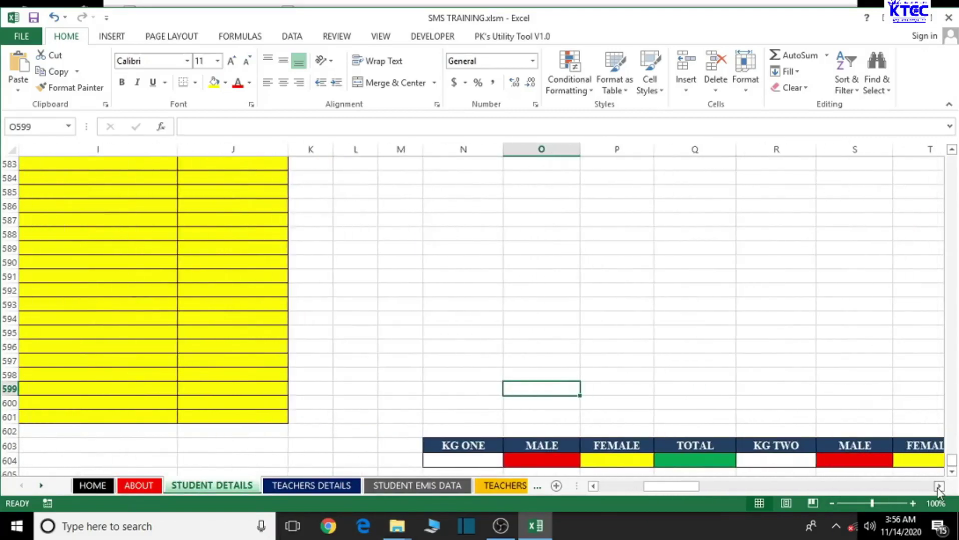
left_click_drag(652, 490, 595, 493)
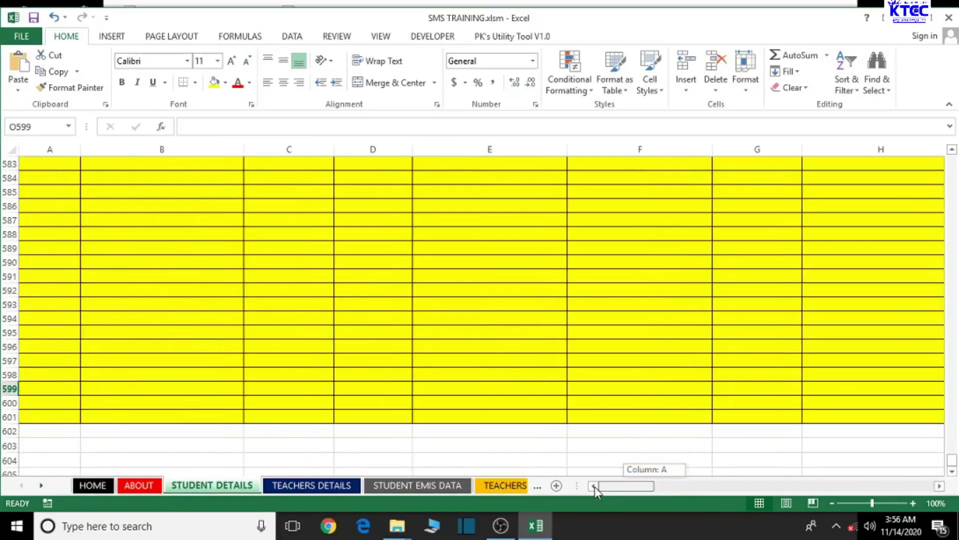
left_click_drag(951, 460, 952, 160)
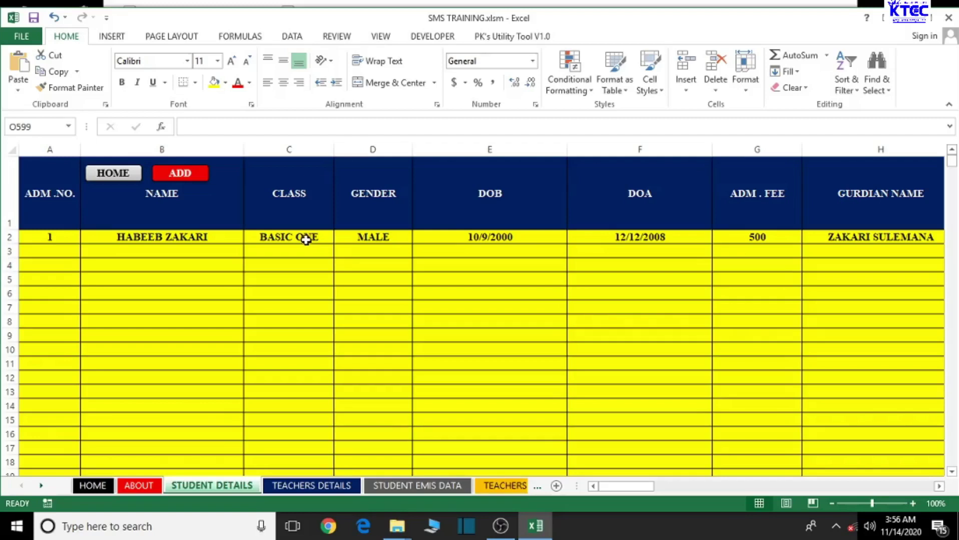
- Examine the CLASS and GENDER columns, checking the CLASS data range from C2 to C601
left_click(268, 249)
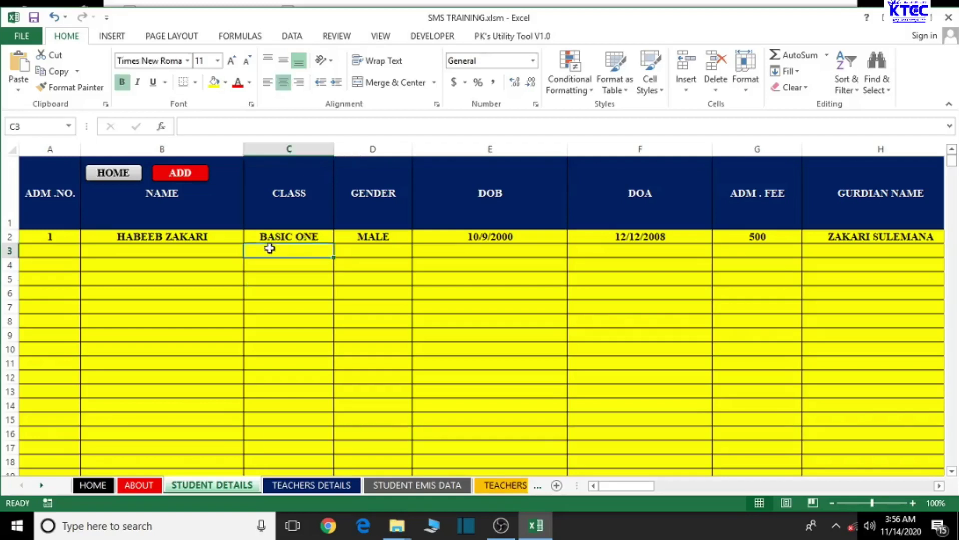
left_click(392, 249)
left_click(284, 305)
left_click(374, 305)
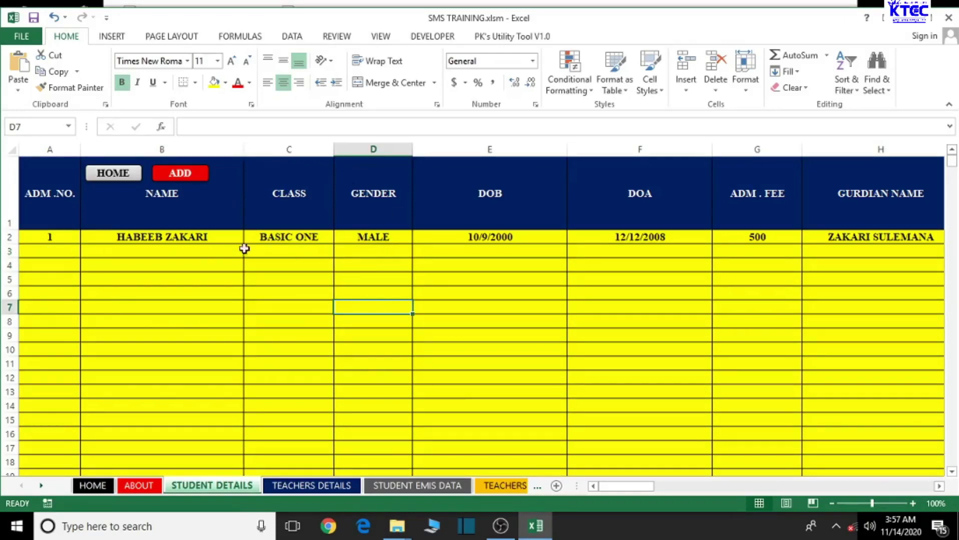
left_click(290, 239)
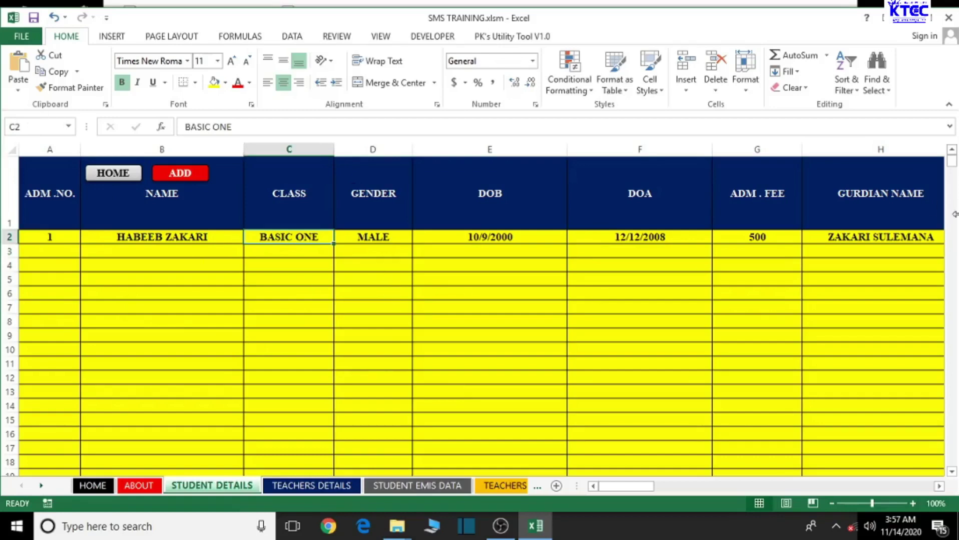
left_click_drag(951, 165, 953, 471)
left_click(280, 419)
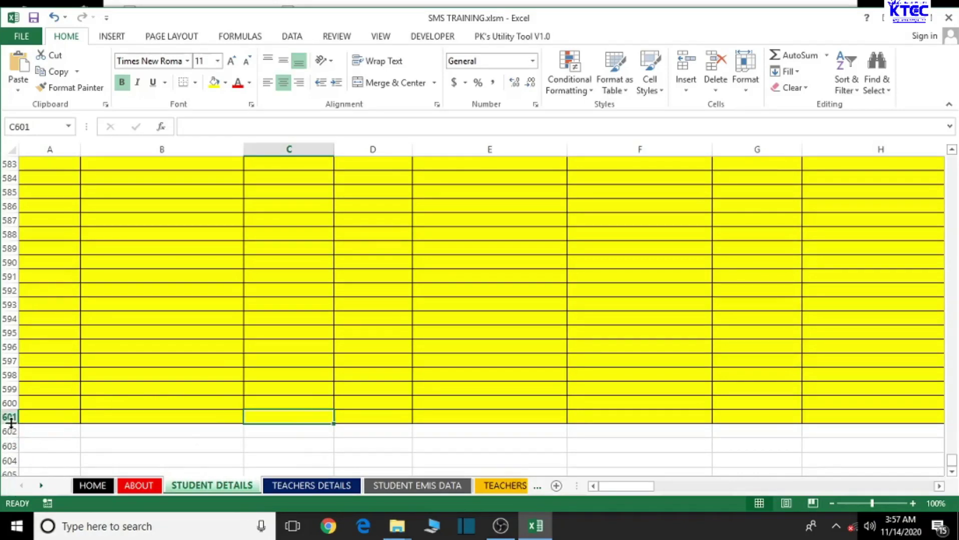
left_click_drag(951, 461, 952, 159)
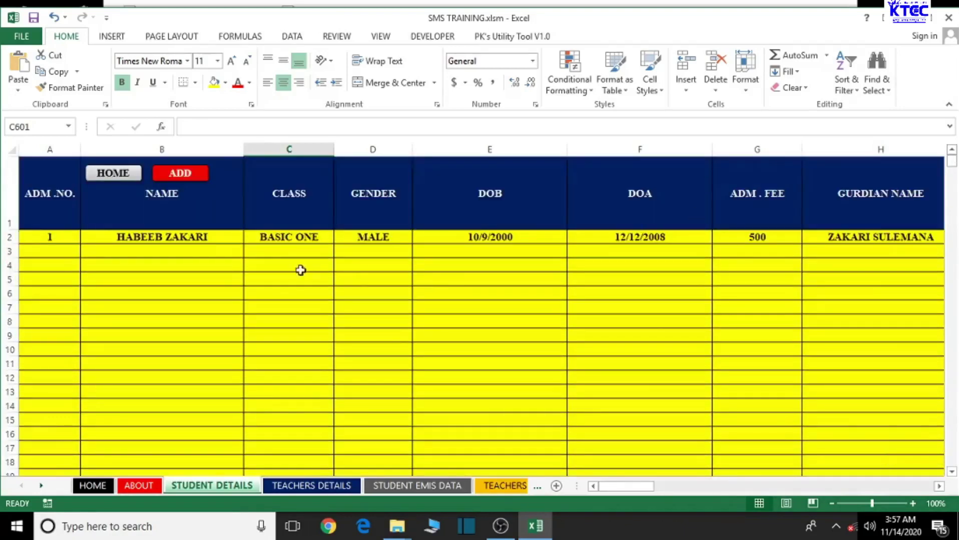
left_click(296, 255)
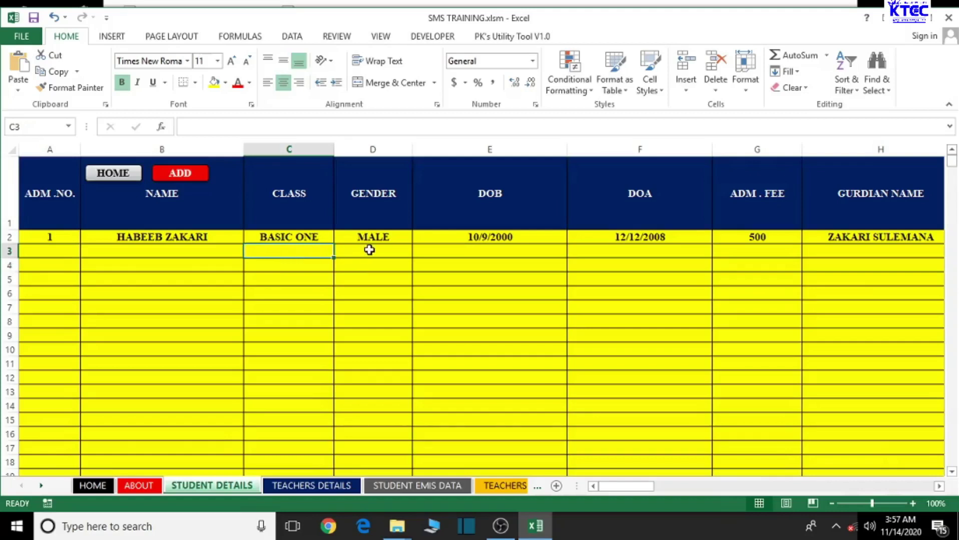
left_click(380, 237)
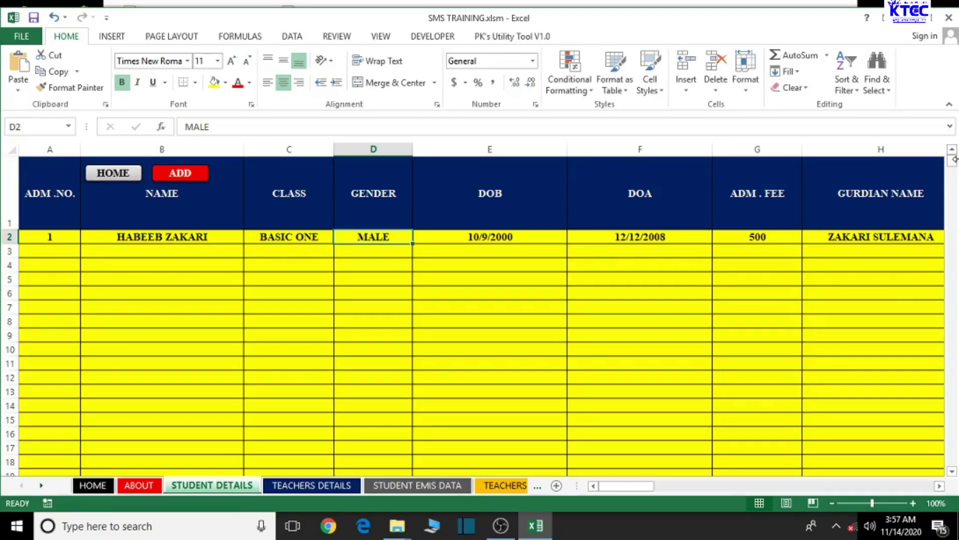
- Start a COUNTIFS formula in cell O604, under the MALE heading of the KG ONE summary block
left_click_drag(631, 488, 588, 506)
left_click_drag(953, 163, 953, 530)
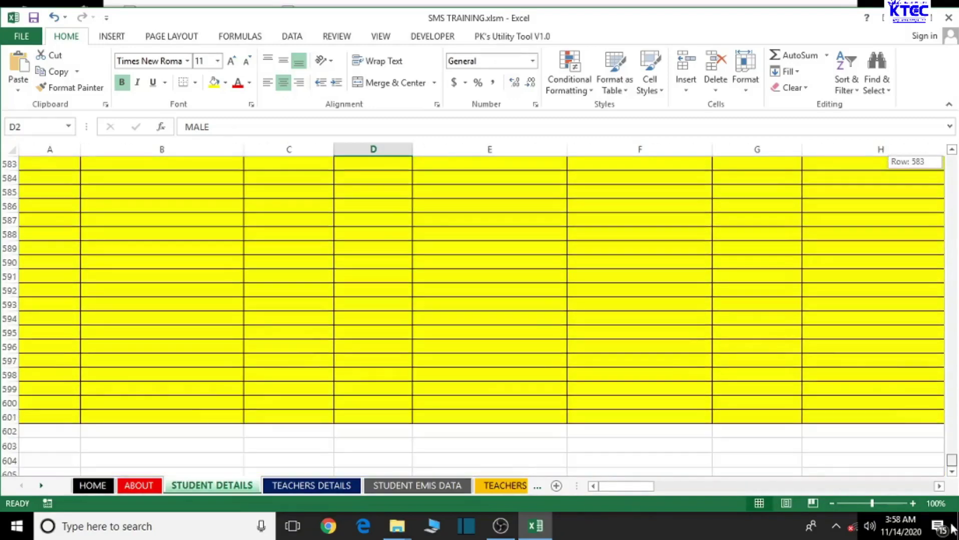
left_click(939, 487)
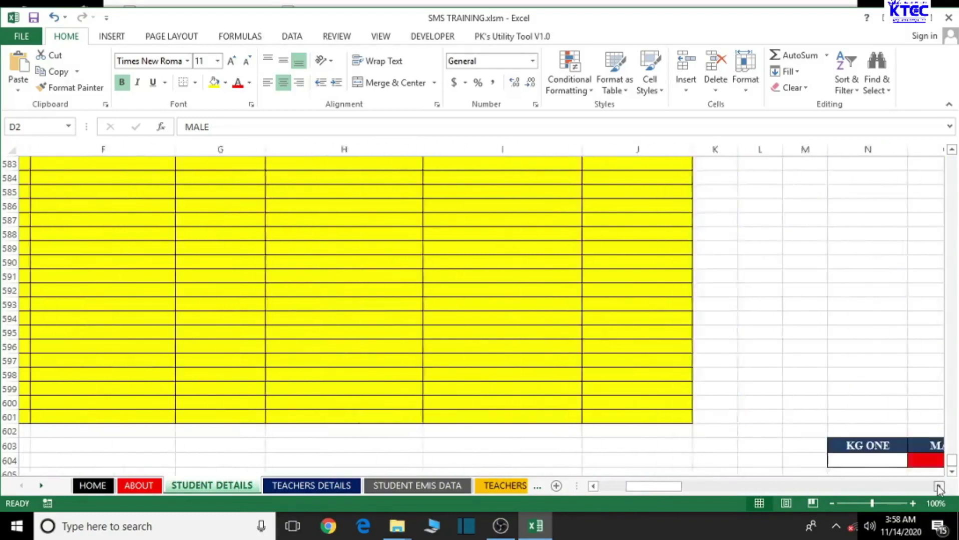
left_click(939, 486)
left_click(951, 472)
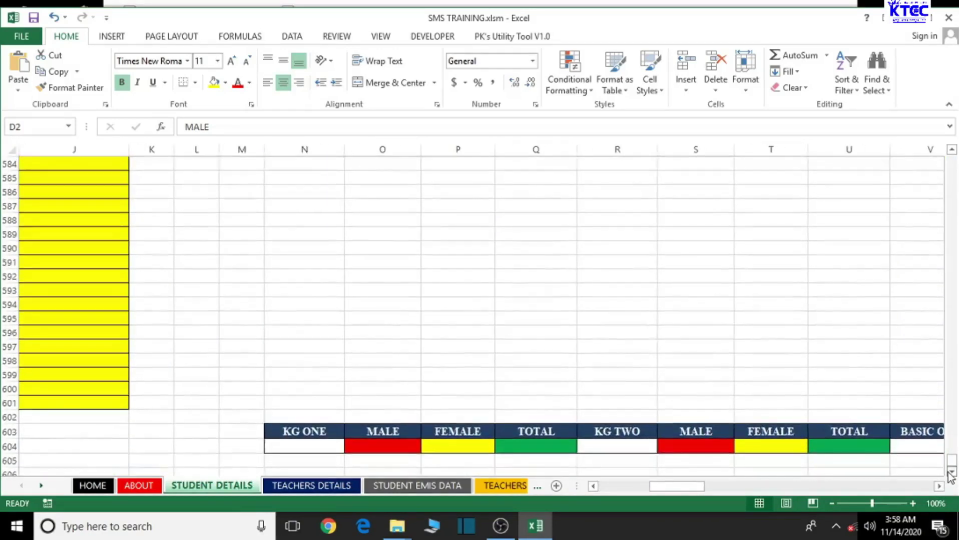
left_click(951, 472)
left_click(393, 432)
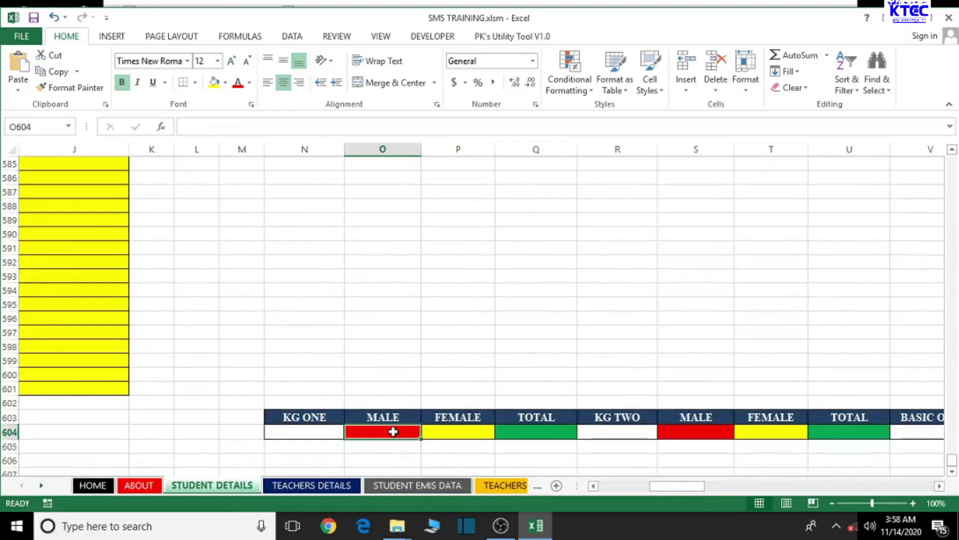
type("=")
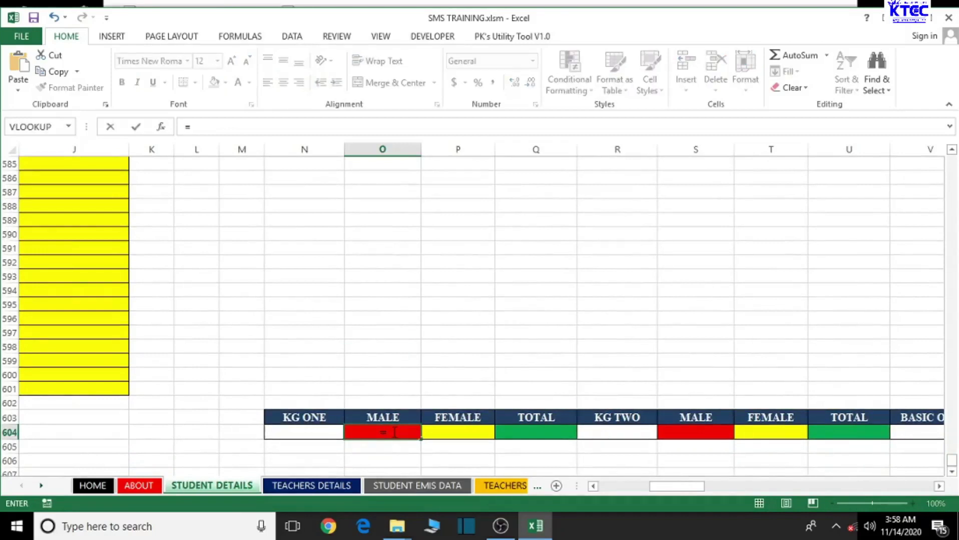
type("COUNT")
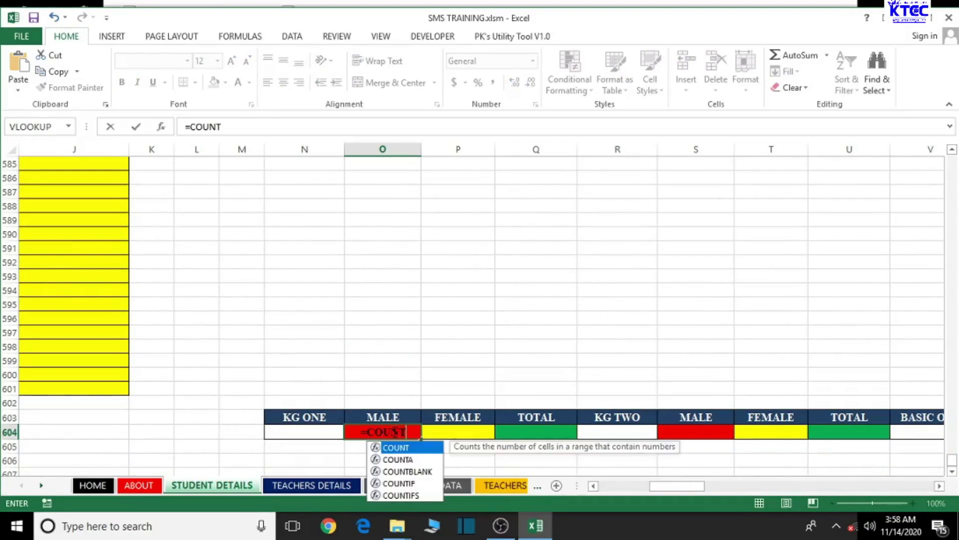
type("IFS")
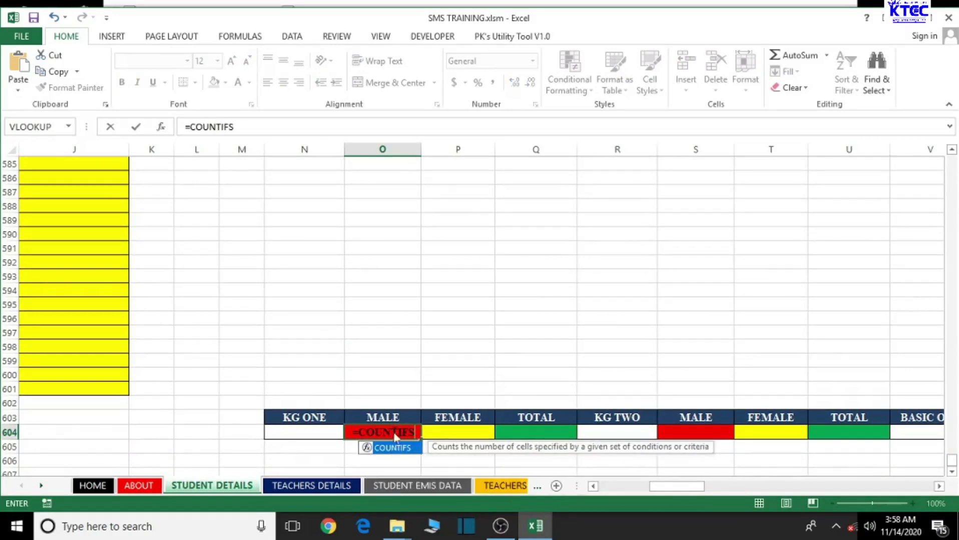
type("(")
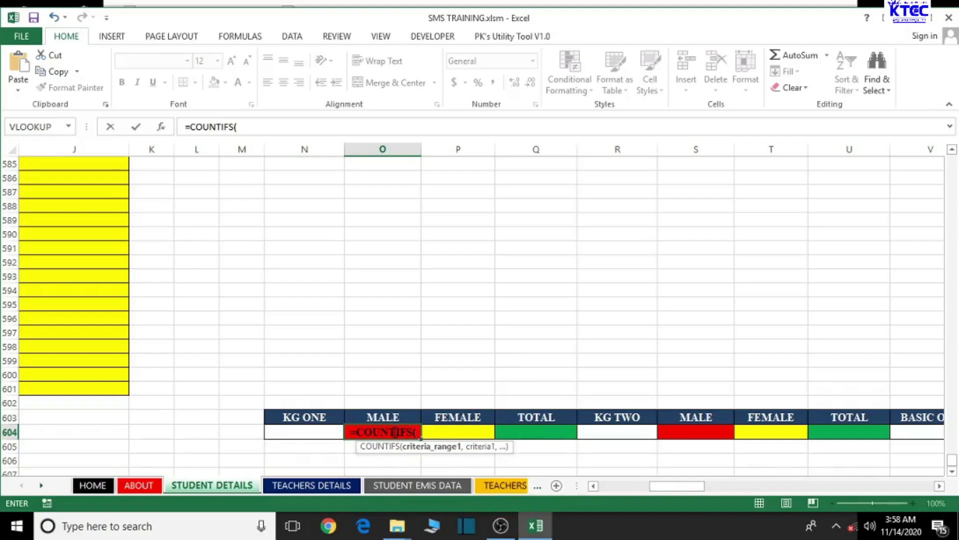
- Enter C2:C601, the CLASS column data, as the formula's first criteria range
type("C")
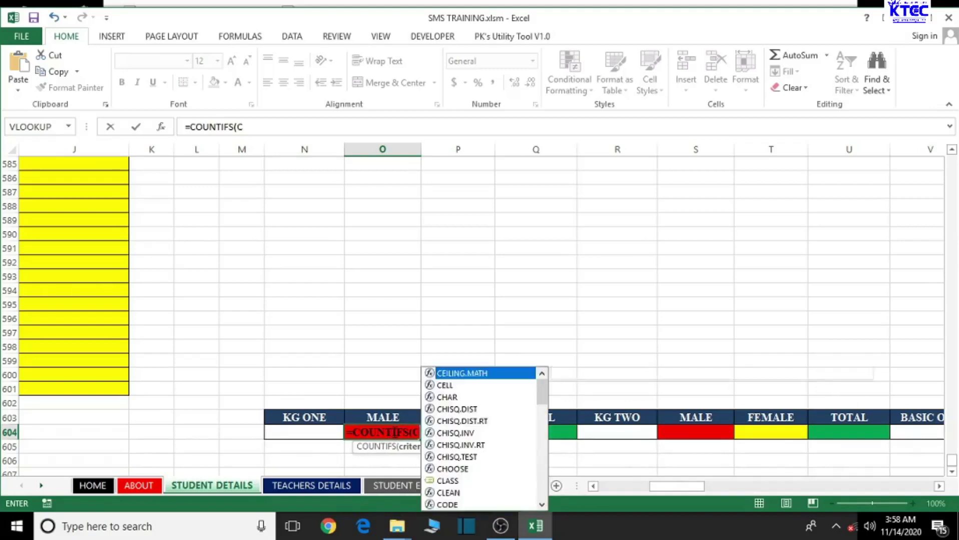
type("2:")
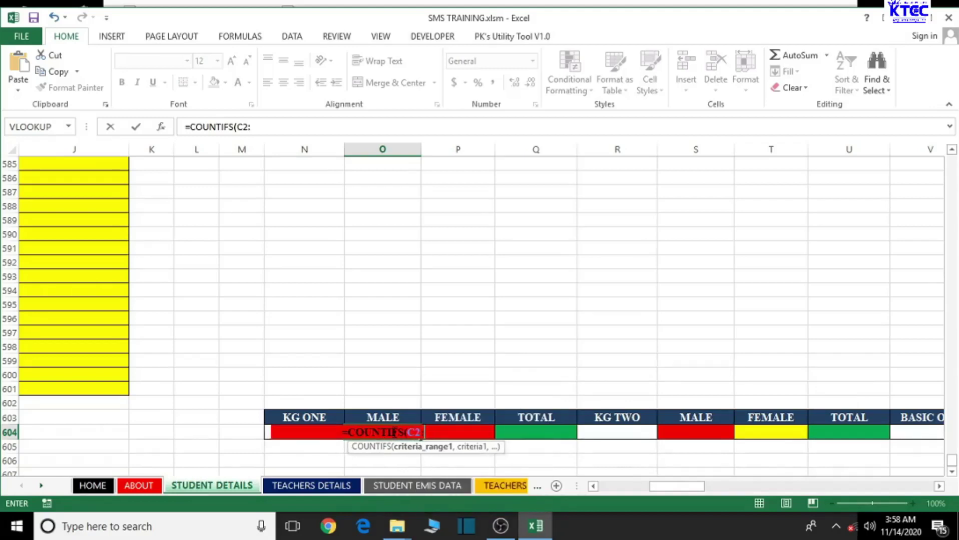
type("C")
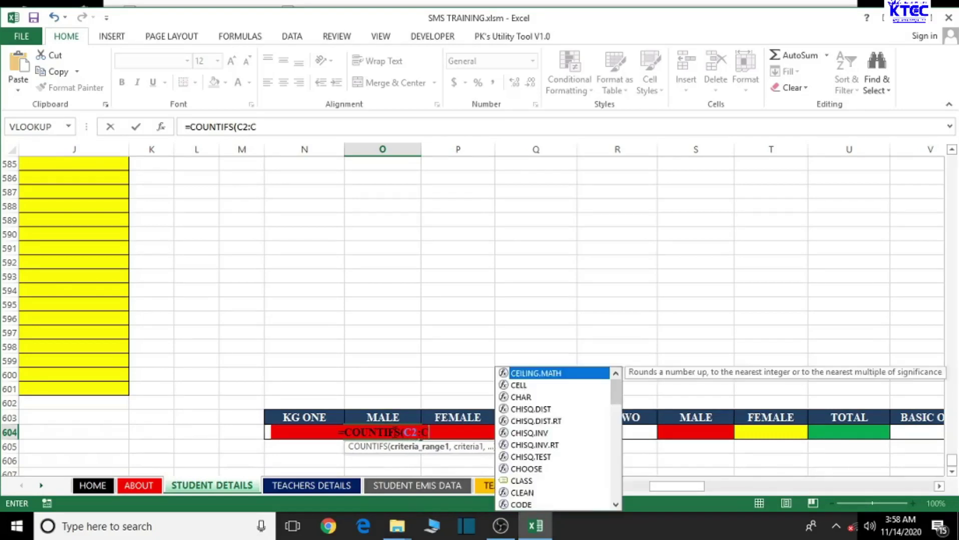
type("6")
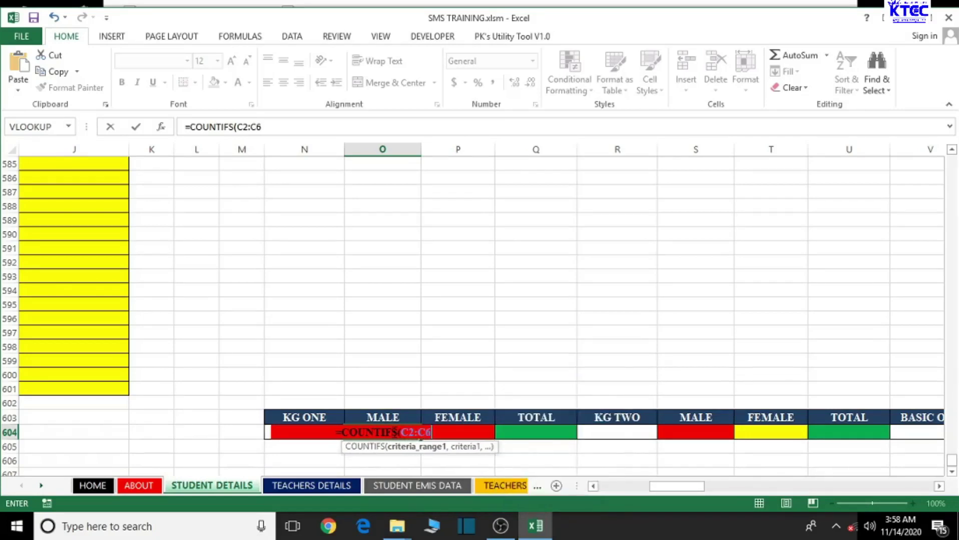
type("01")
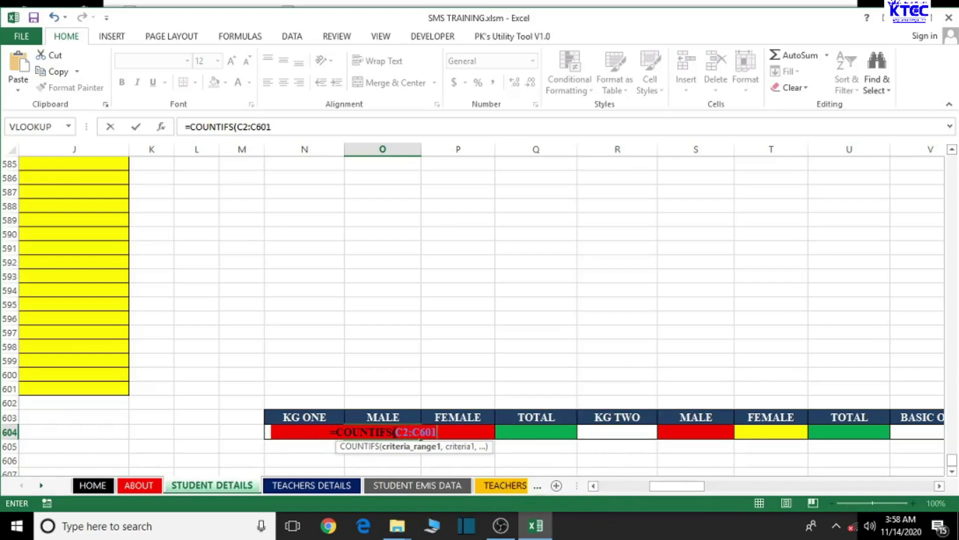
- Check the highlighted CLASS range in column C, and return to the unfinished formula under KG ONE
left_click_drag(664, 487, 609, 488)
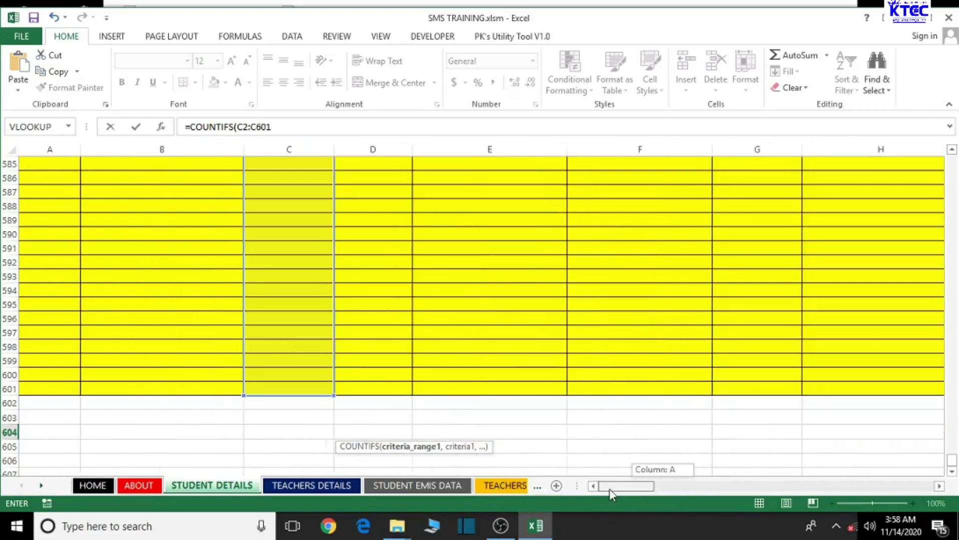
scroll(292, 361, "up", 4)
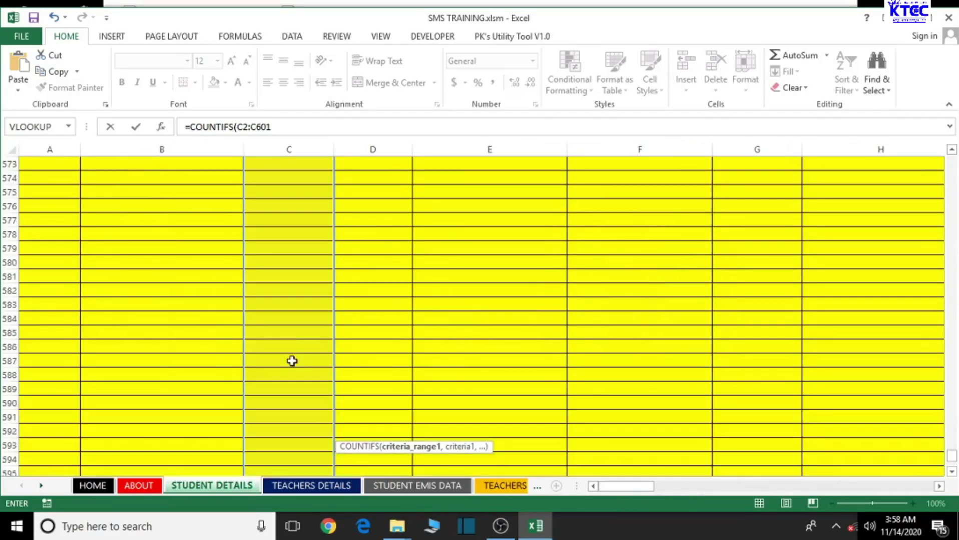
scroll(292, 361, "up", 20)
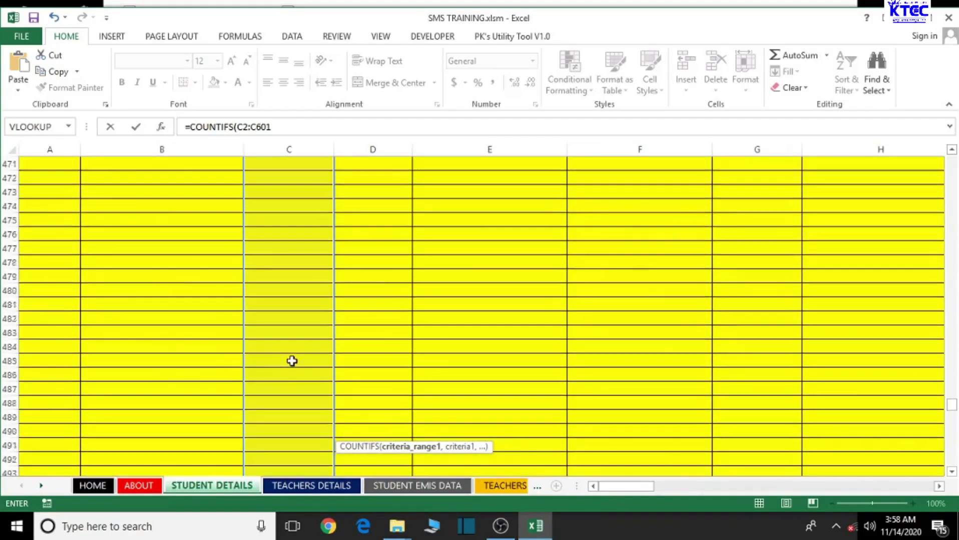
left_click_drag(951, 404, 940, 487)
left_click(940, 488)
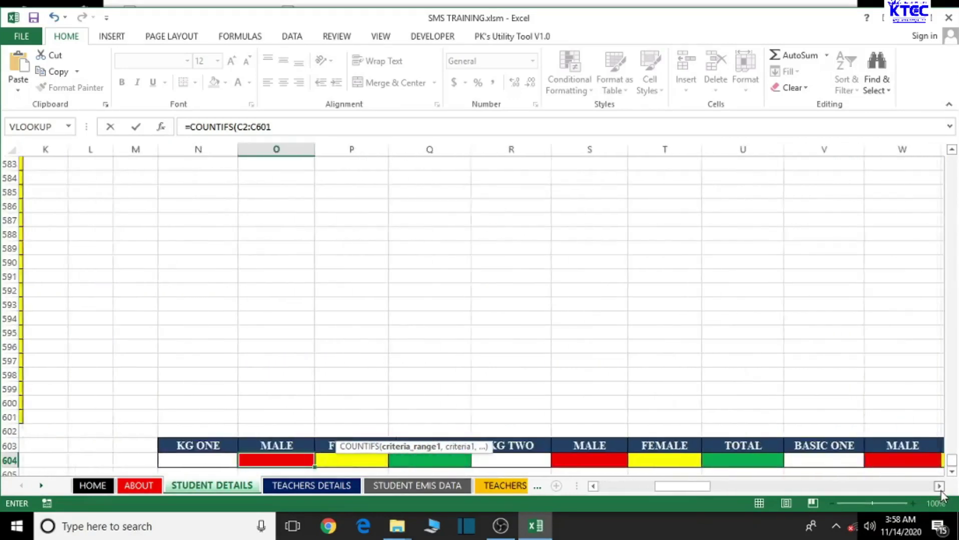
left_click(940, 488)
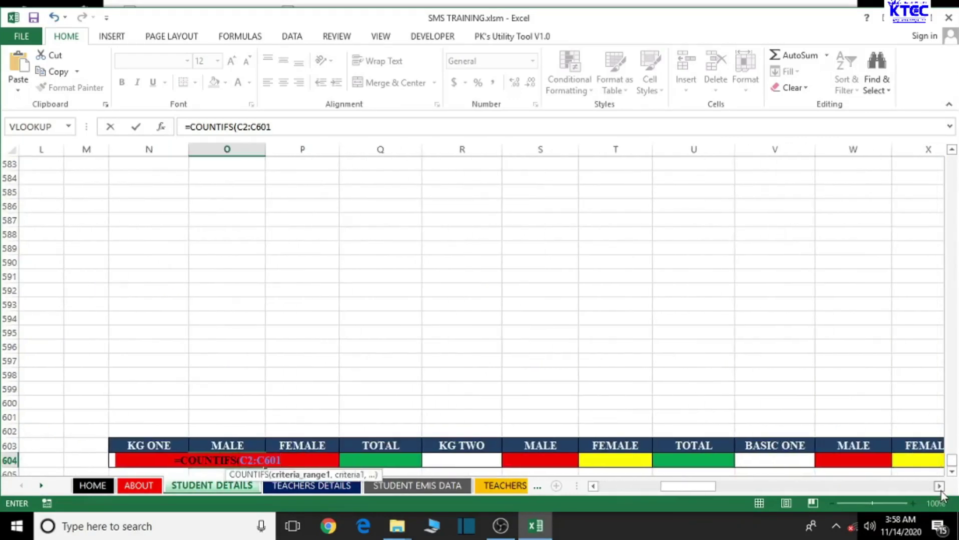
- Add "KG ONE" in quotation marks as the criterion for the CLASS range
type(",")
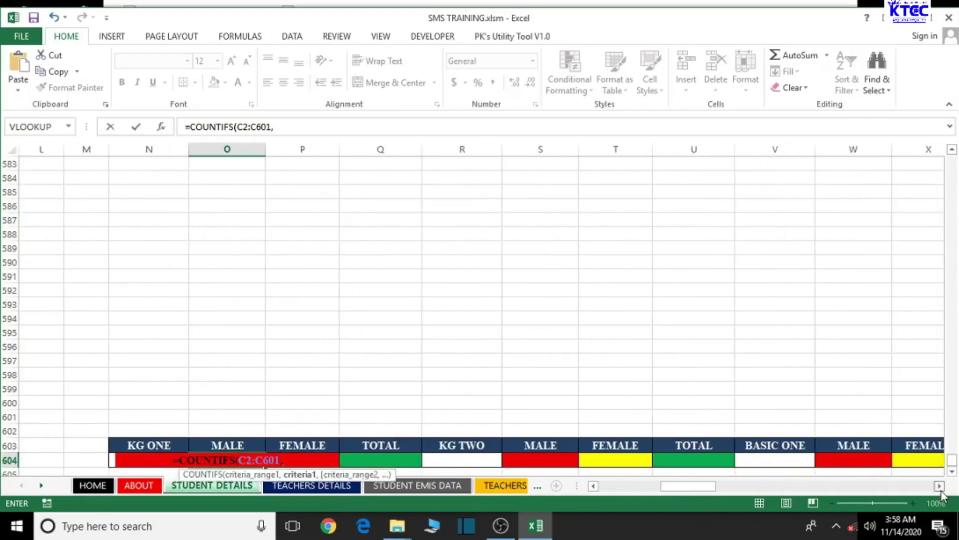
type("\"")
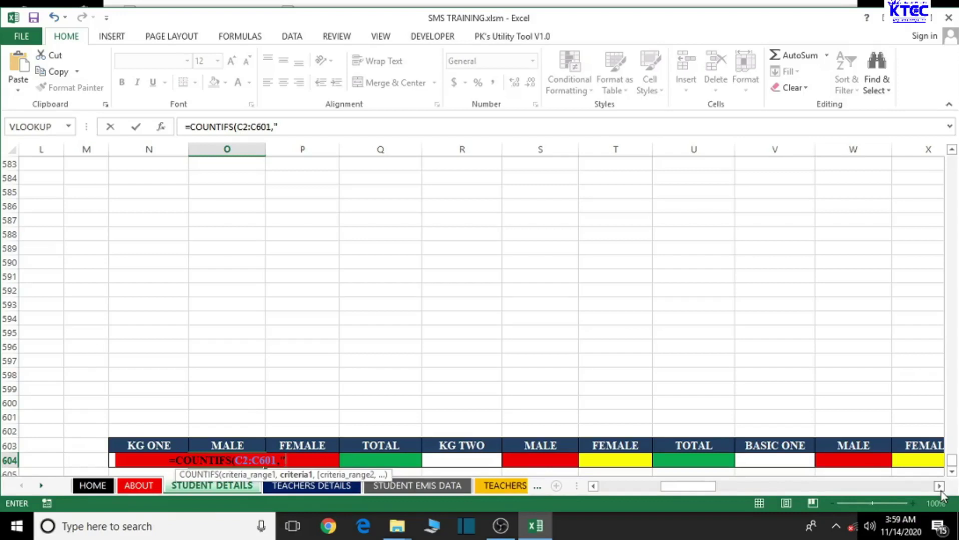
type("K")
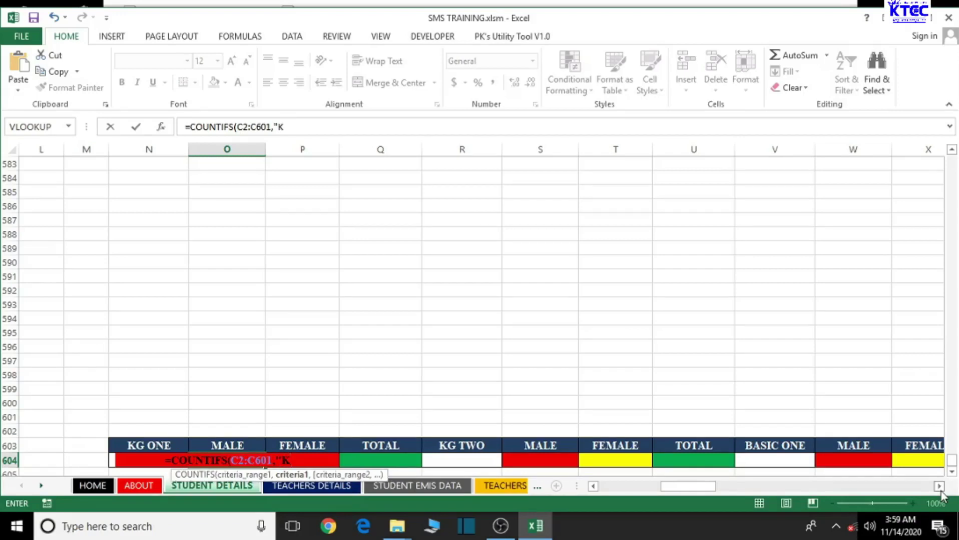
type("G")
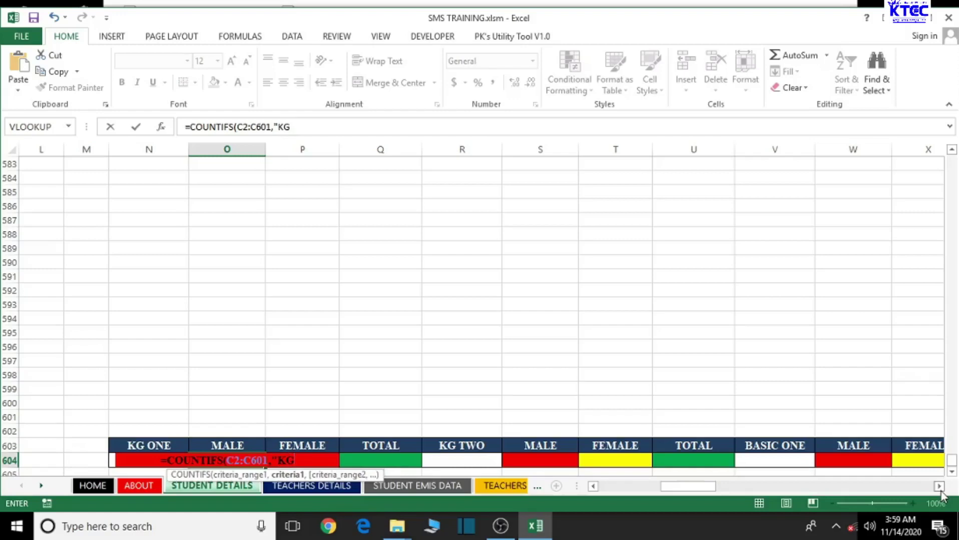
type(" ONE")
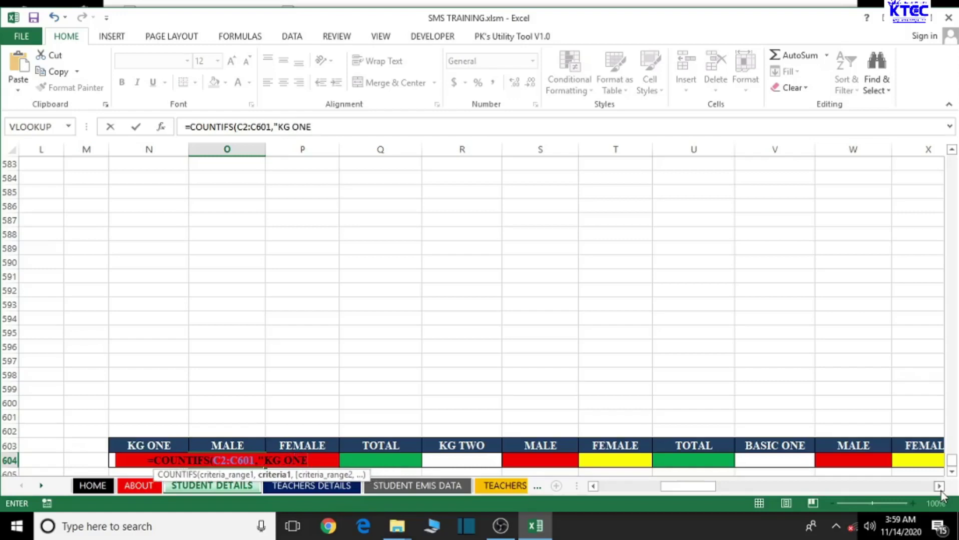
type("\"")
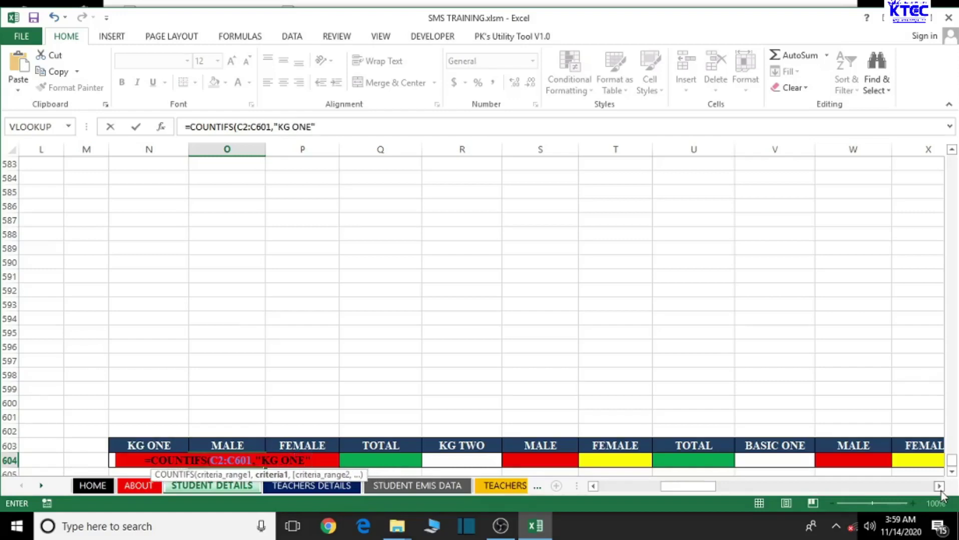
- Add D2:D601, the GENDER column data, as the formula's second criteria range
type(",")
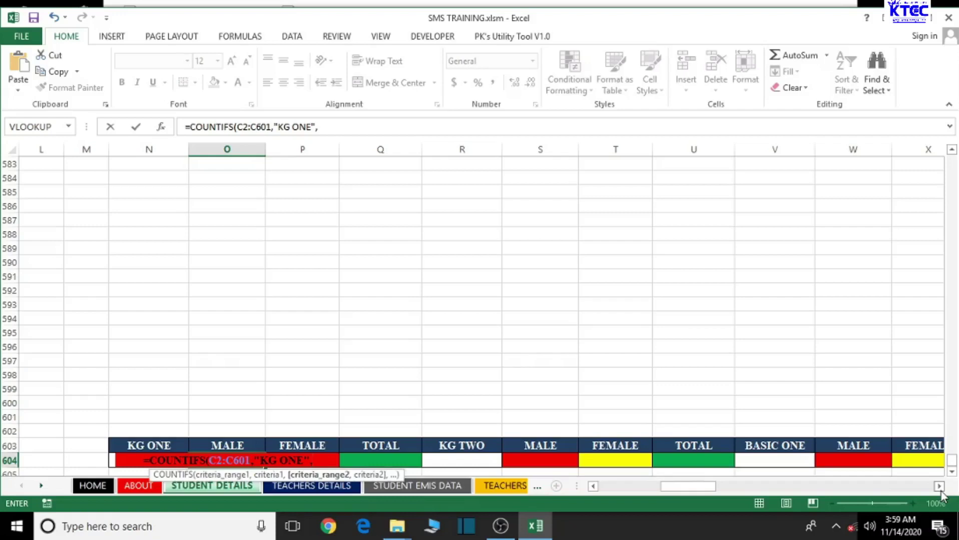
type("D")
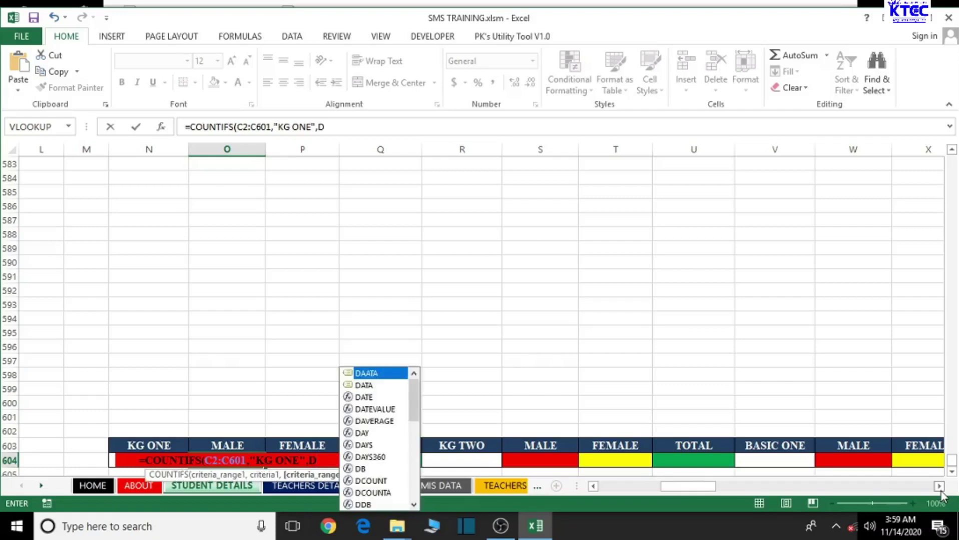
type("2")
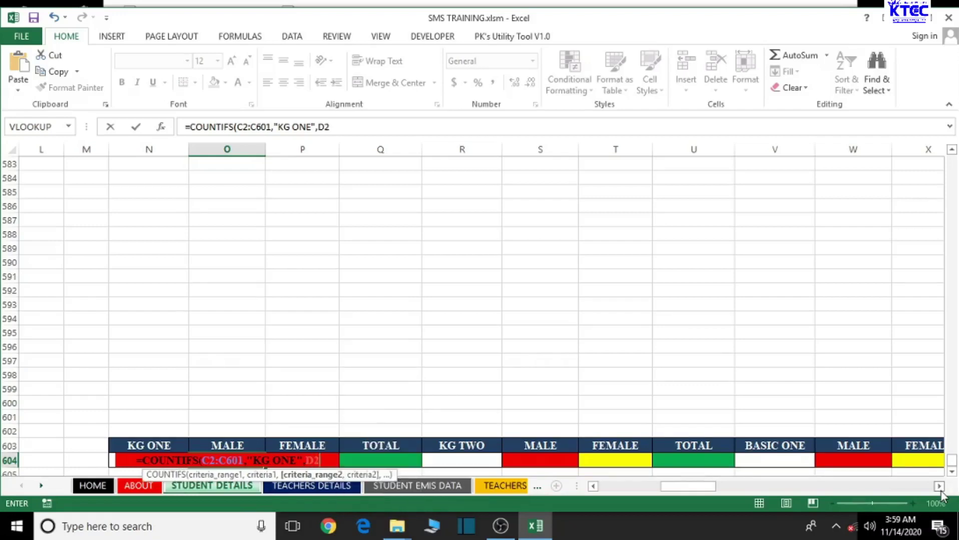
type(":")
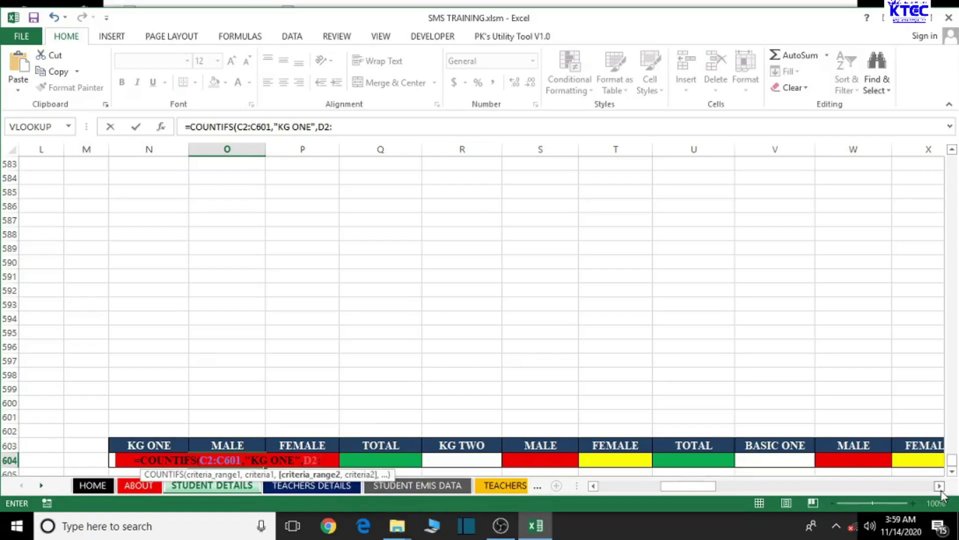
type("D601")
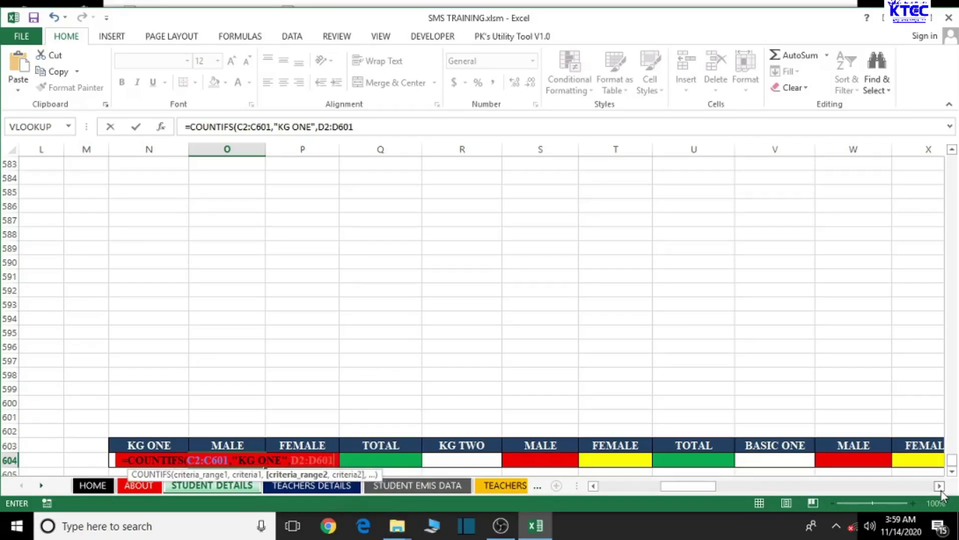
- Add "MALE" as the second criterion, close and commit the COUNTIFS formula, and reselect cell O604
type(",")
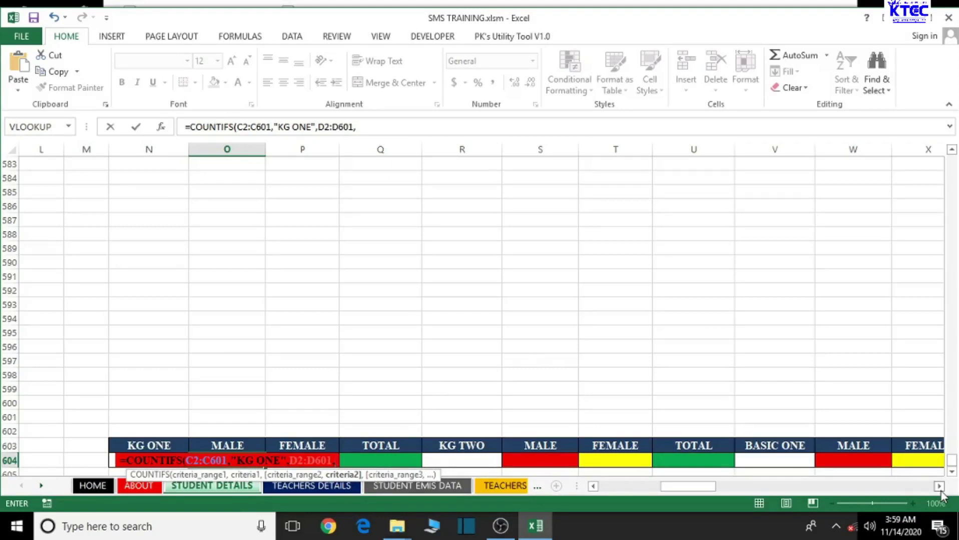
type("\"")
type("MA")
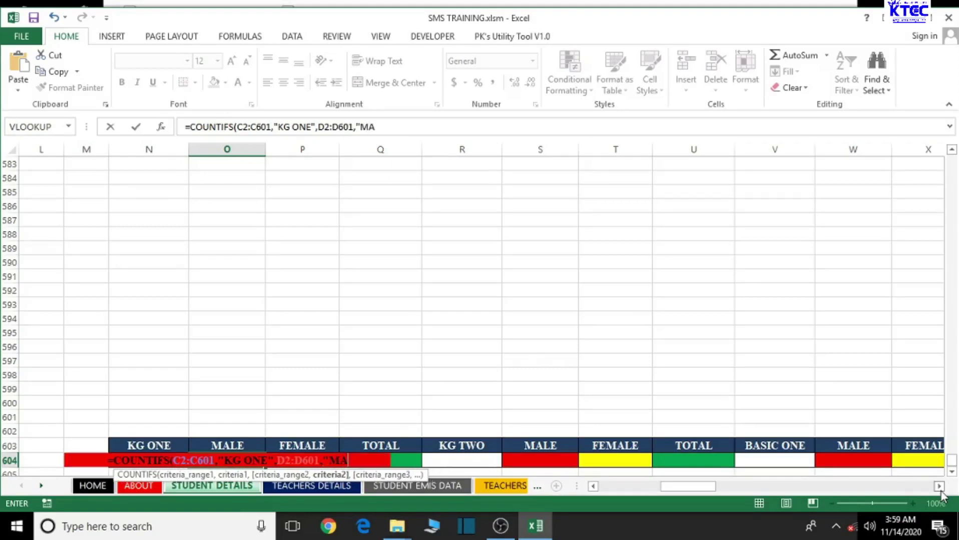
type("LE\"")
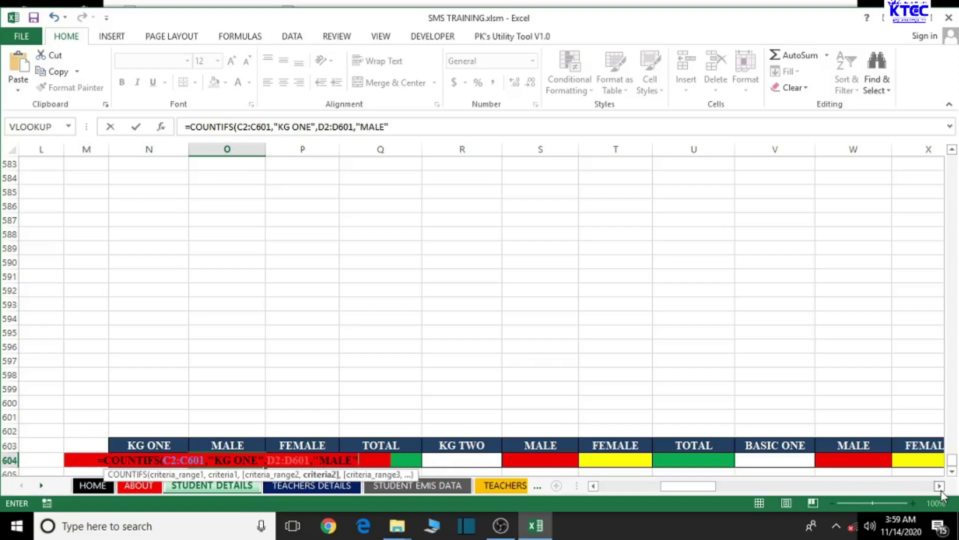
type(")")
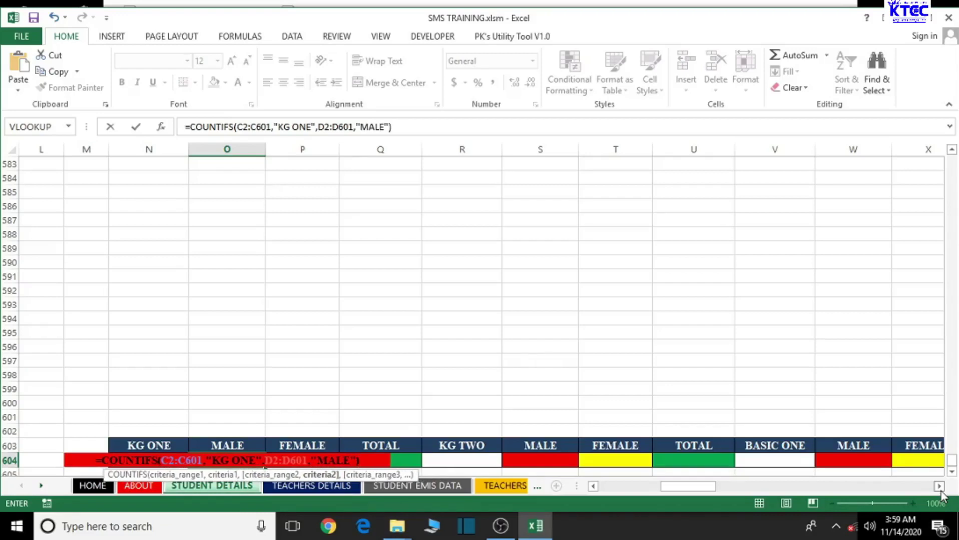
key("Return")
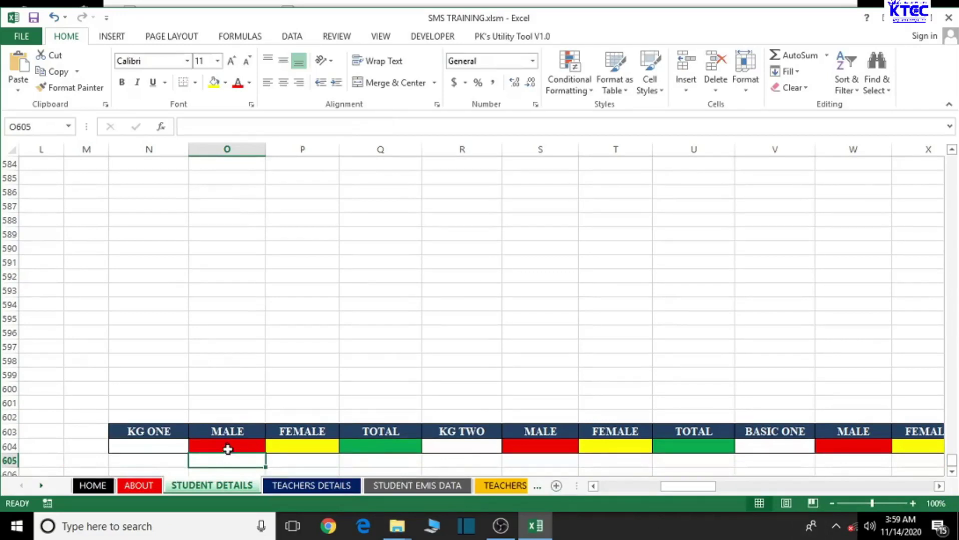
left_click(232, 445)
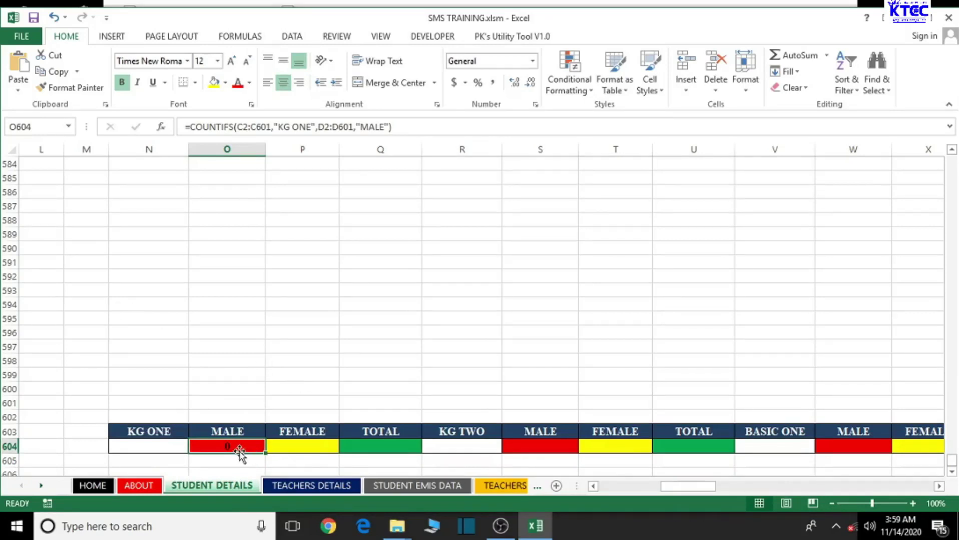
- Add a test record in row 3 of the student list with class KG ONE and gender FEMALE
left_click_drag(680, 490, 600, 491)
left_click_drag(951, 460, 954, 159)
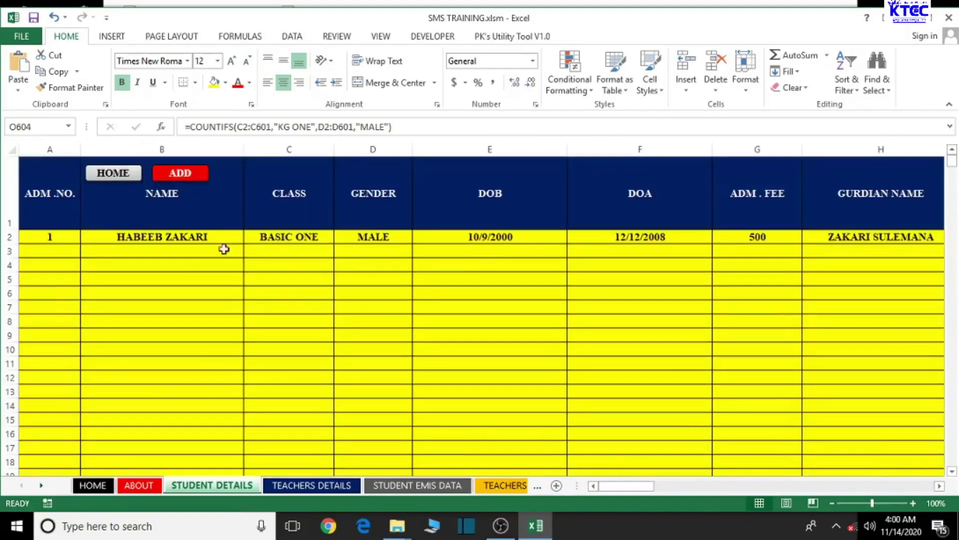
left_click(293, 239)
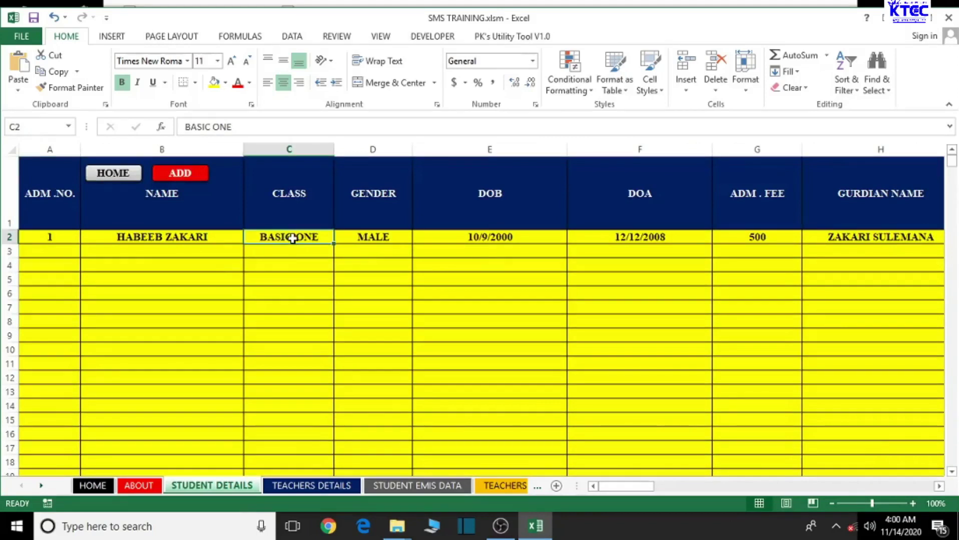
left_click(387, 241)
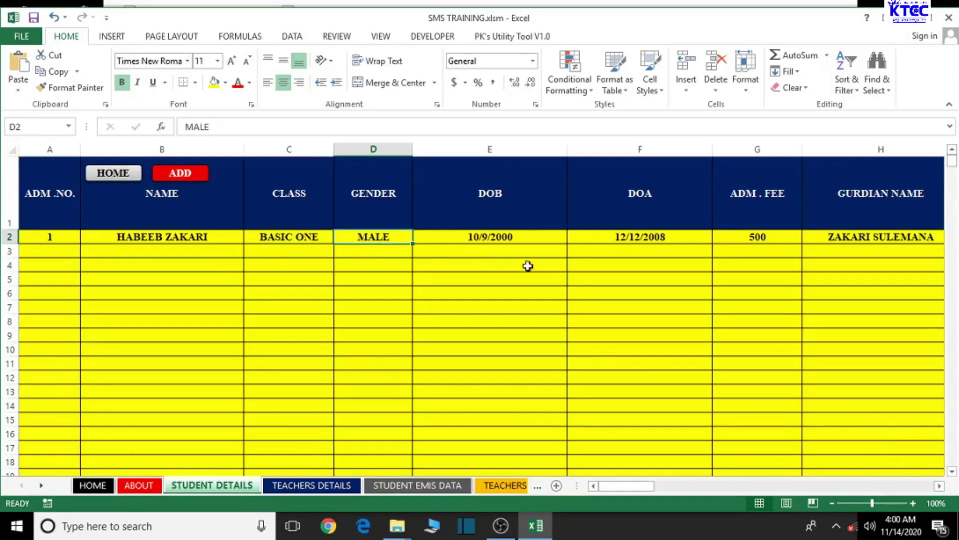
left_click(279, 249)
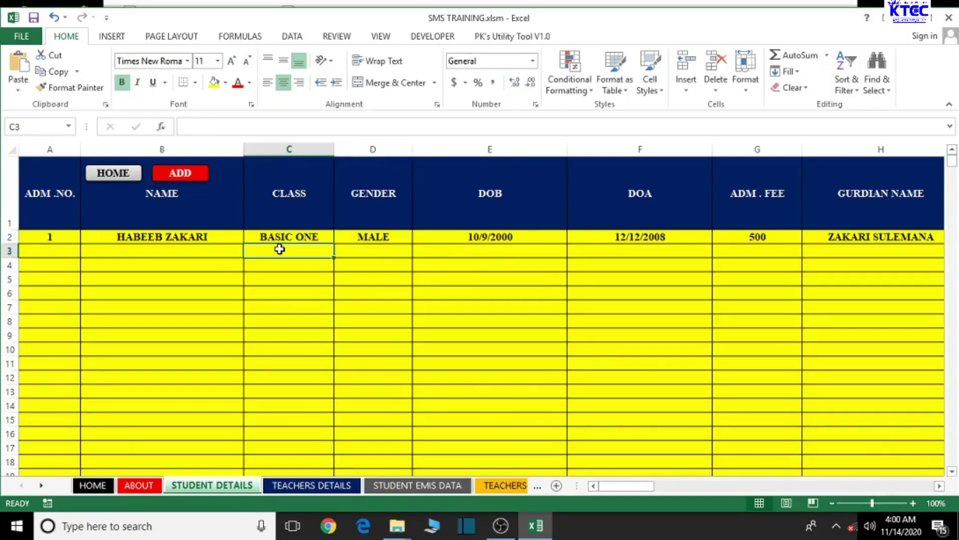
type("KG")
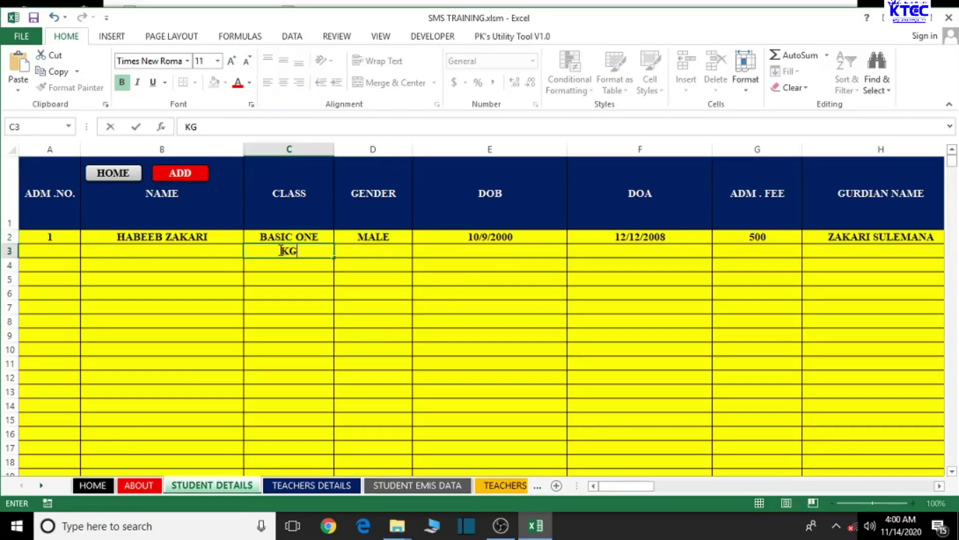
type(" ONE")
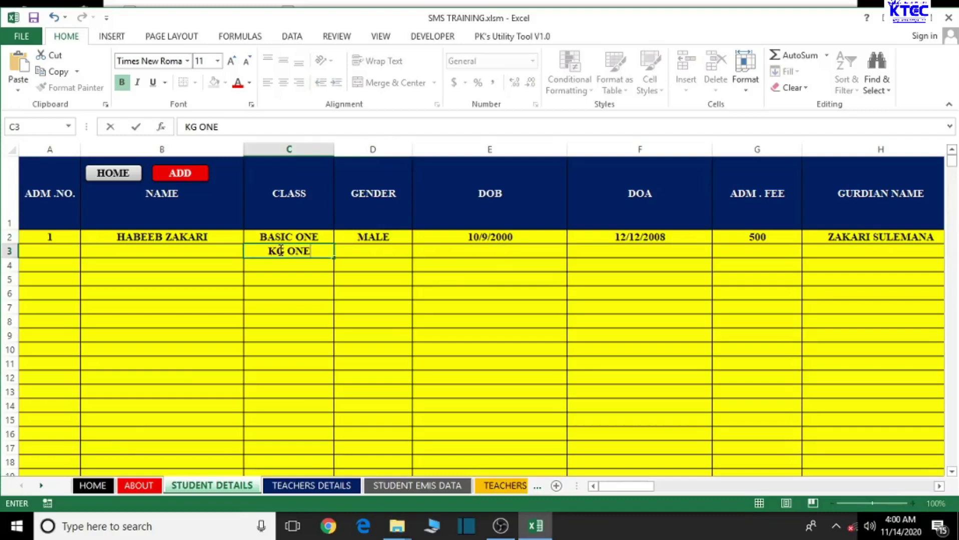
left_click(377, 252)
type("FEMALE")
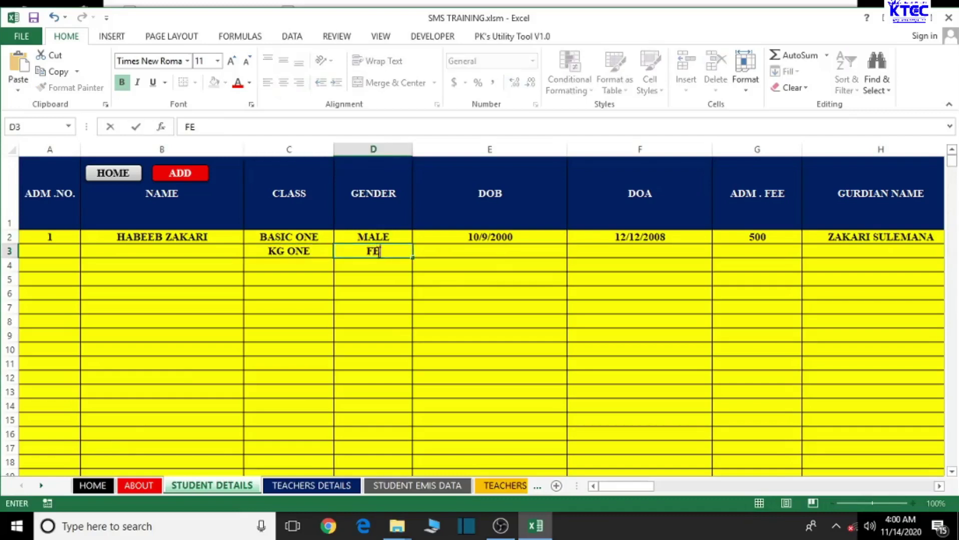
left_click(535, 371)
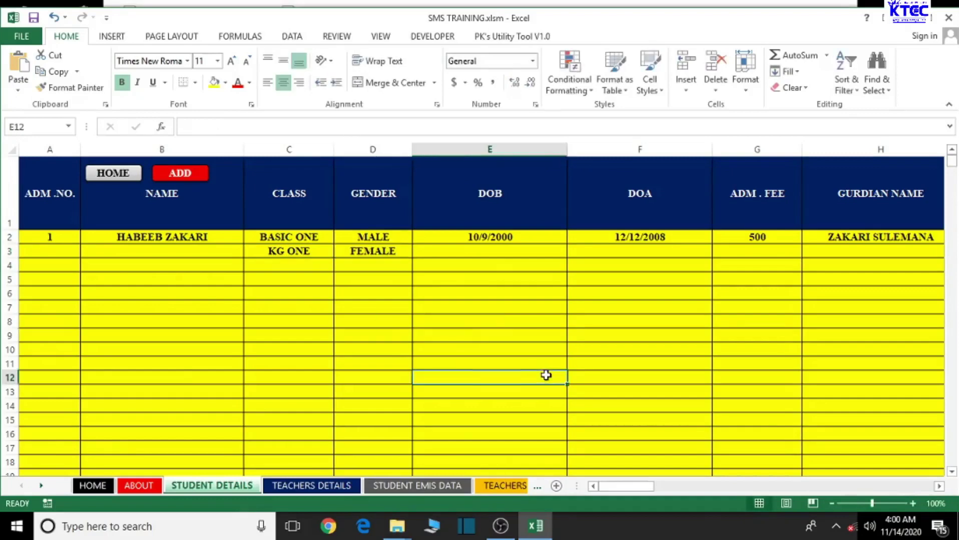
- Check the KG ONE male count in the summary row, and return to the start of the student list
left_click_drag(643, 487, 599, 488)
left_click_drag(951, 161, 940, 486)
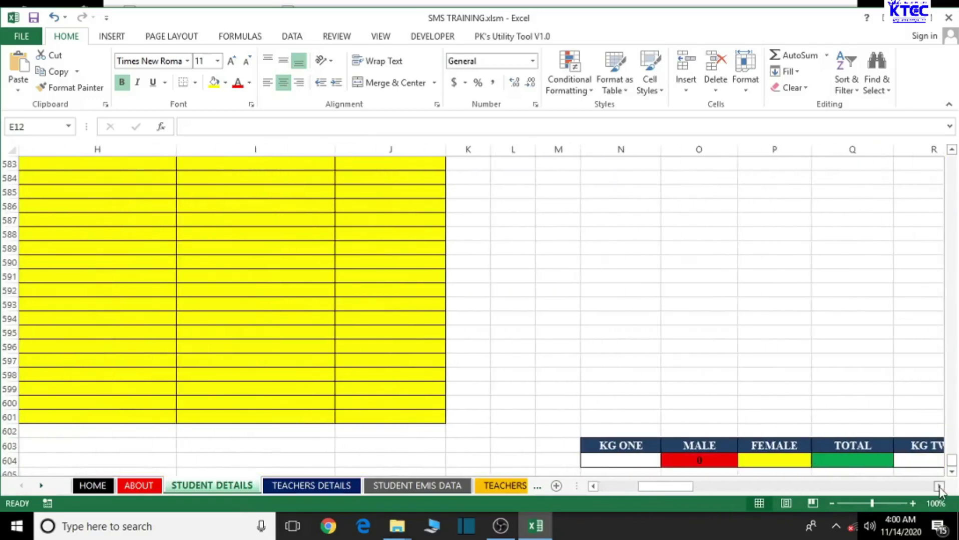
left_click_drag(668, 487, 626, 487)
left_click_drag(955, 465, 954, 158)
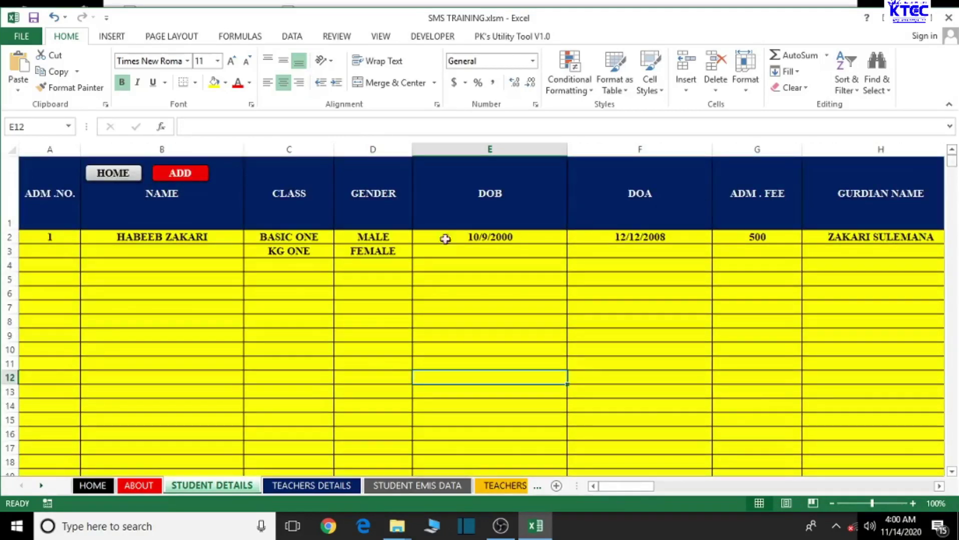
- Change the gender of the KG ONE test record in D3 to MALE
left_click(290, 269)
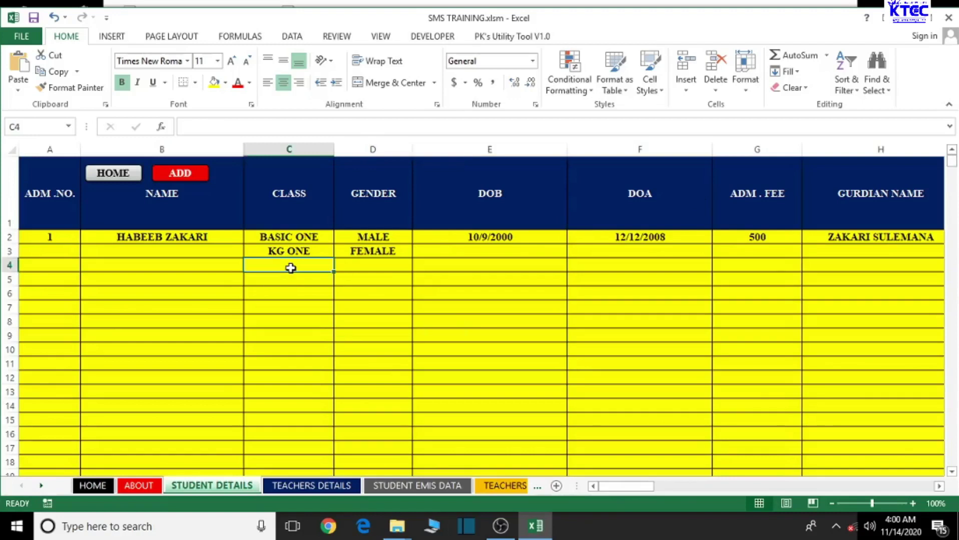
left_click(363, 251)
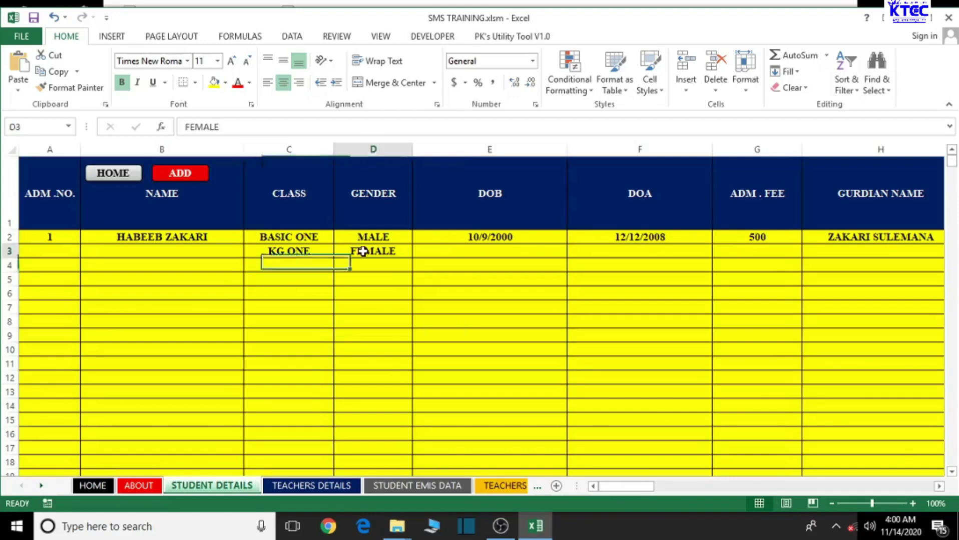
type("M")
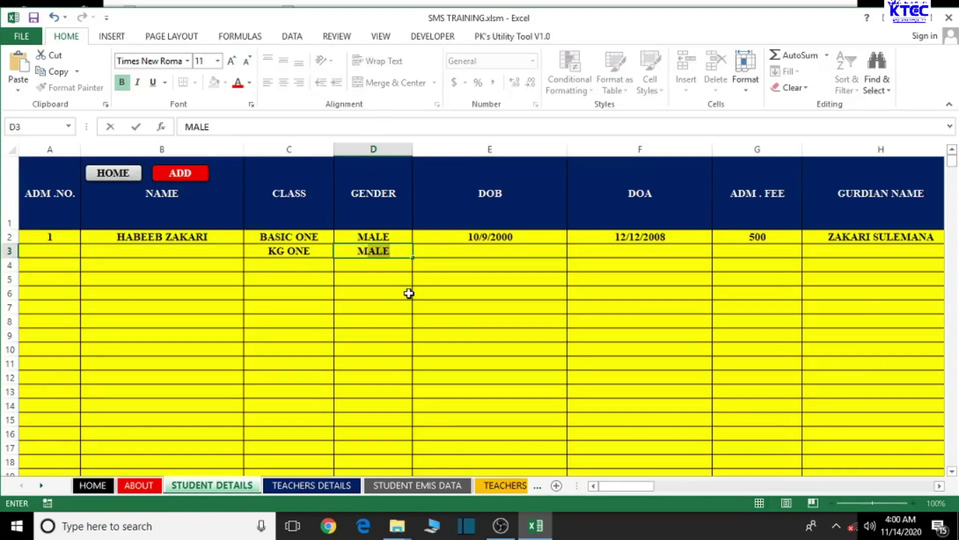
left_click(395, 321)
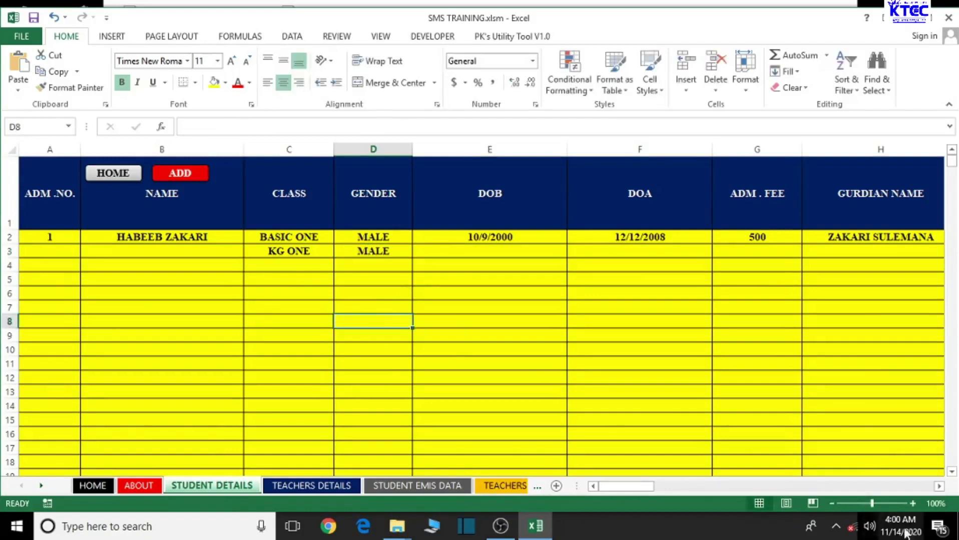
- Check the KG ONE male count in row 604 against the edited test record
left_click_drag(645, 486, 903, 472)
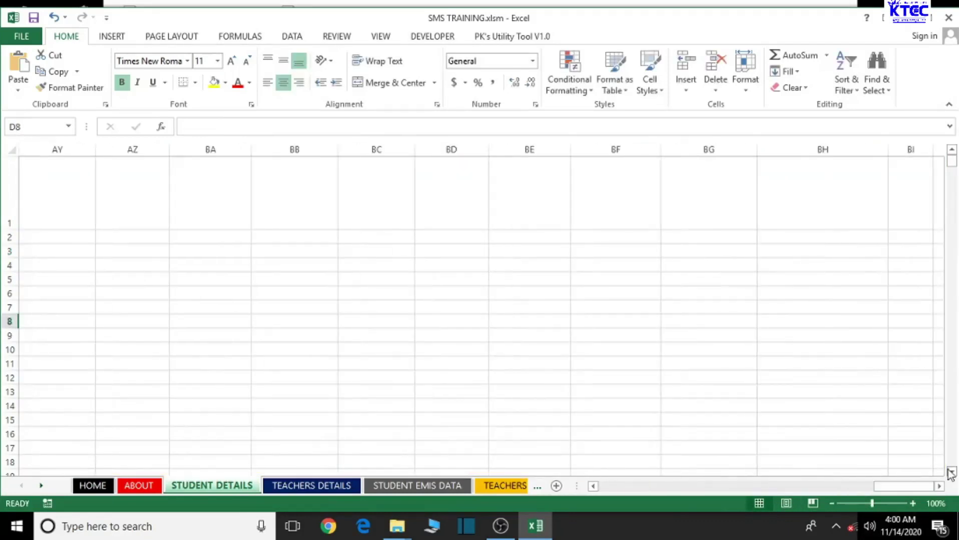
left_click_drag(953, 163, 660, 515)
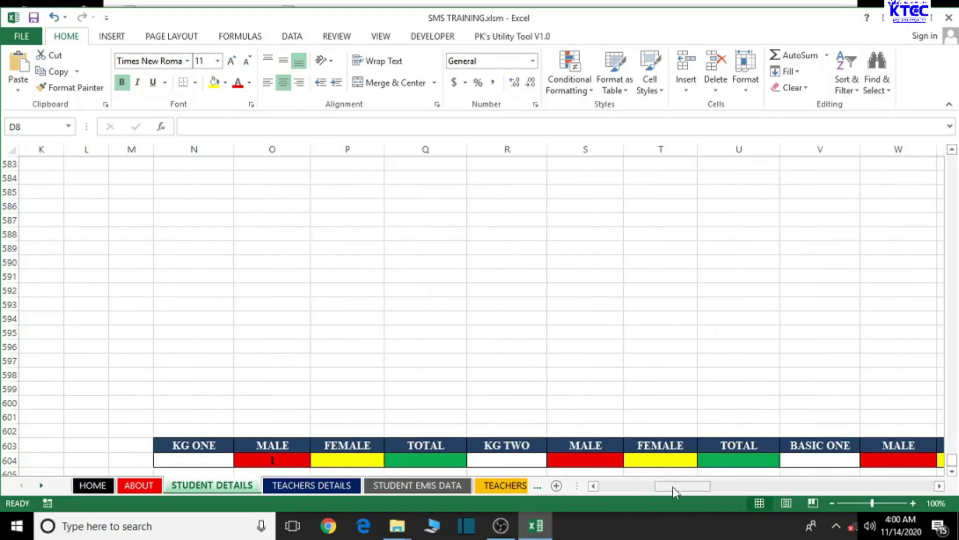
left_click_drag(673, 493, 629, 490)
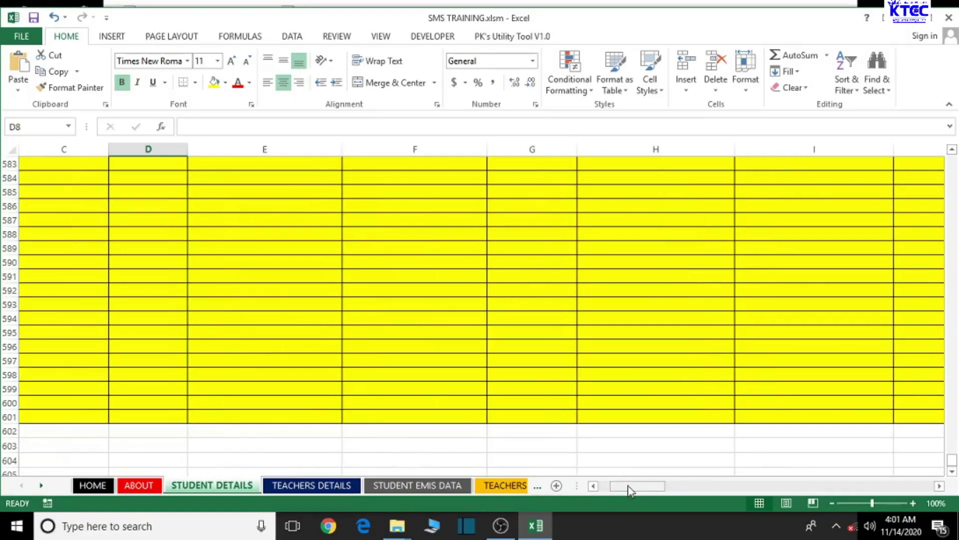
left_click(939, 487)
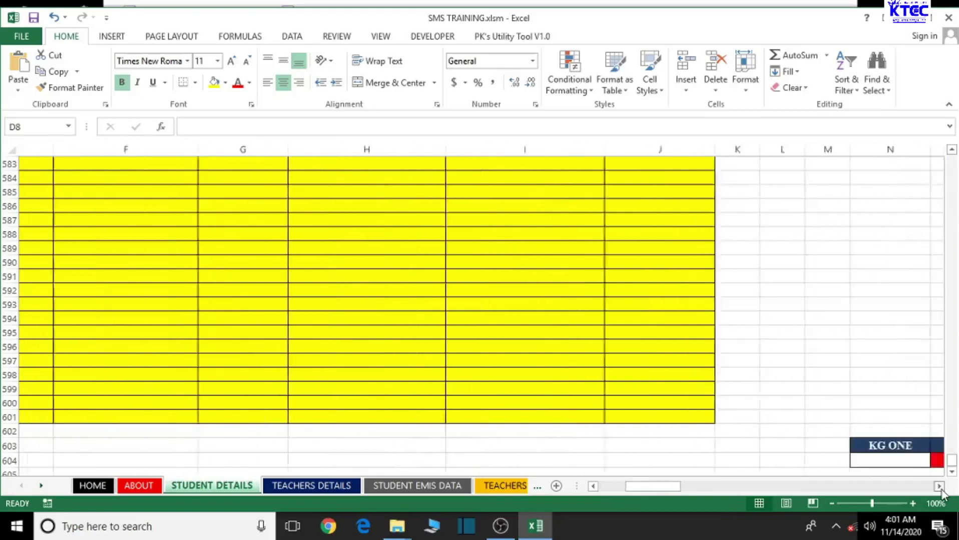
left_click(939, 486)
scroll(841, 357, "down", 1)
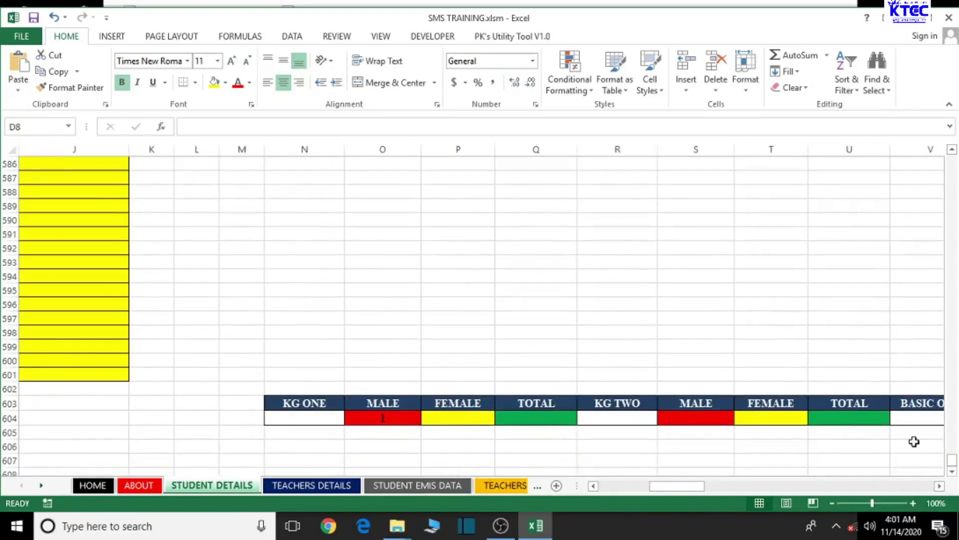
- Copy the COUNTIFS formula text from O604 without its equals sign, leaving the cell unchanged
left_click(390, 418)
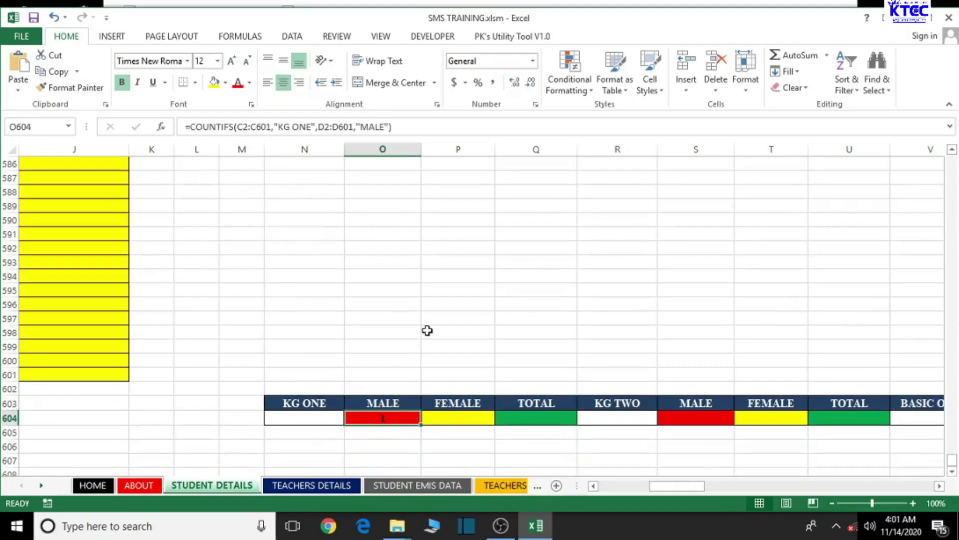
left_click(383, 128)
left_click_drag(392, 128, 193, 129)
key("ctrl+c")
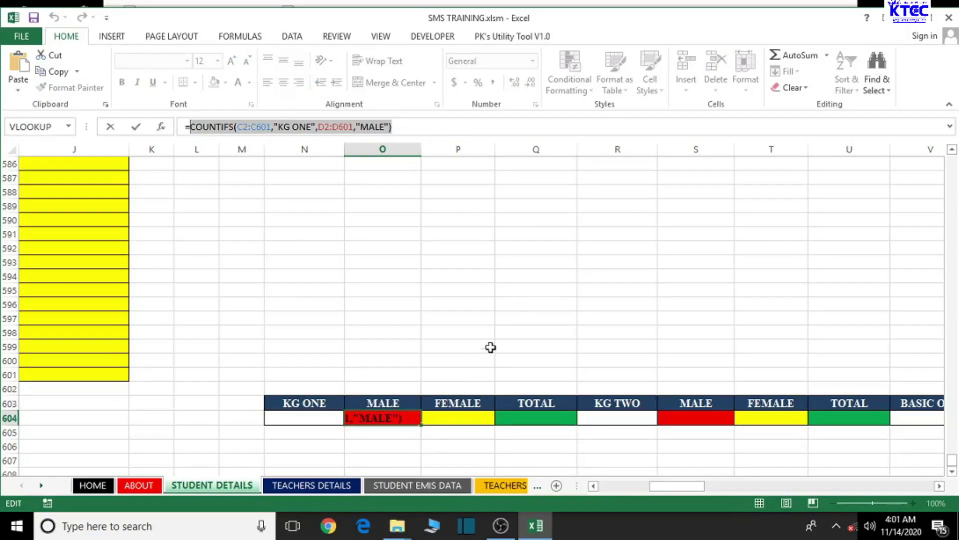
left_click(467, 350)
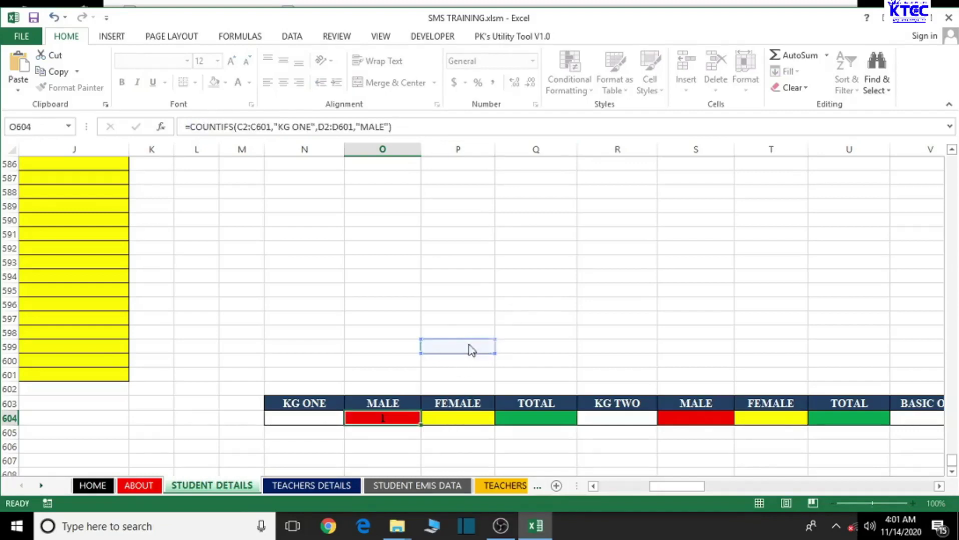
key("Escape")
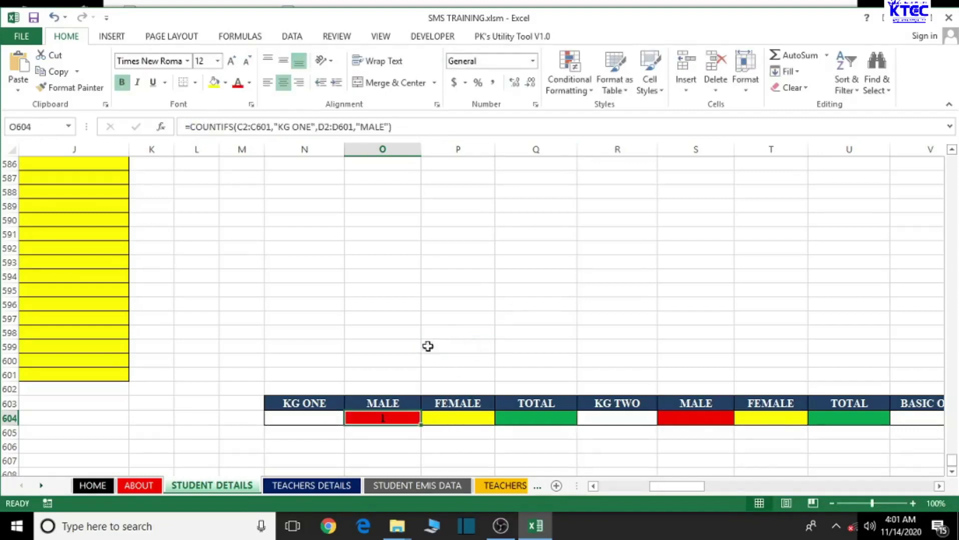
- Enter the copied COUNTIFS formula in P604 under KG ONE FEMALE, with the gender criterion changed to "FEMALE"
left_click(441, 420)
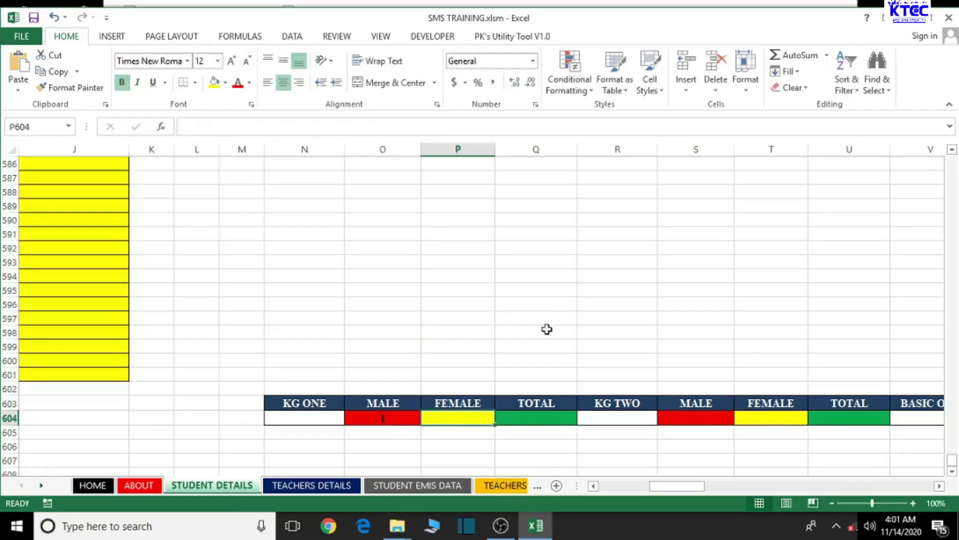
type("=")
key("ctrl+v")
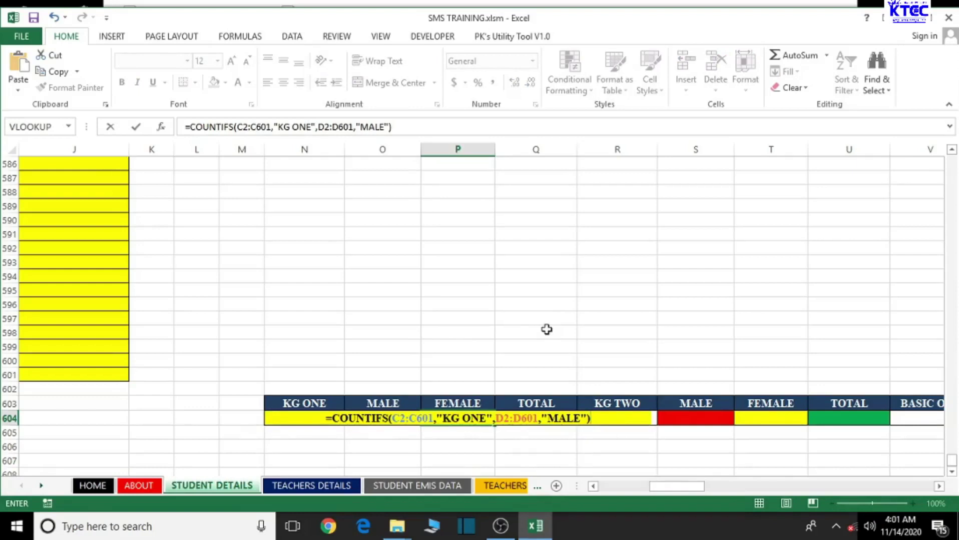
left_click(579, 419)
key("BackSpace")
key("BackSpace")
key("BackSpace")
key("BackSpace")
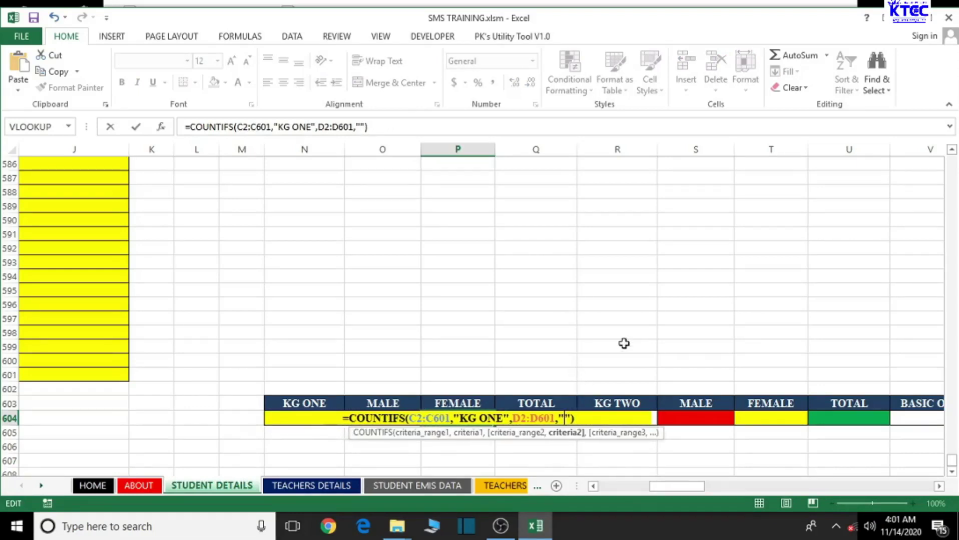
type("FEMALE")
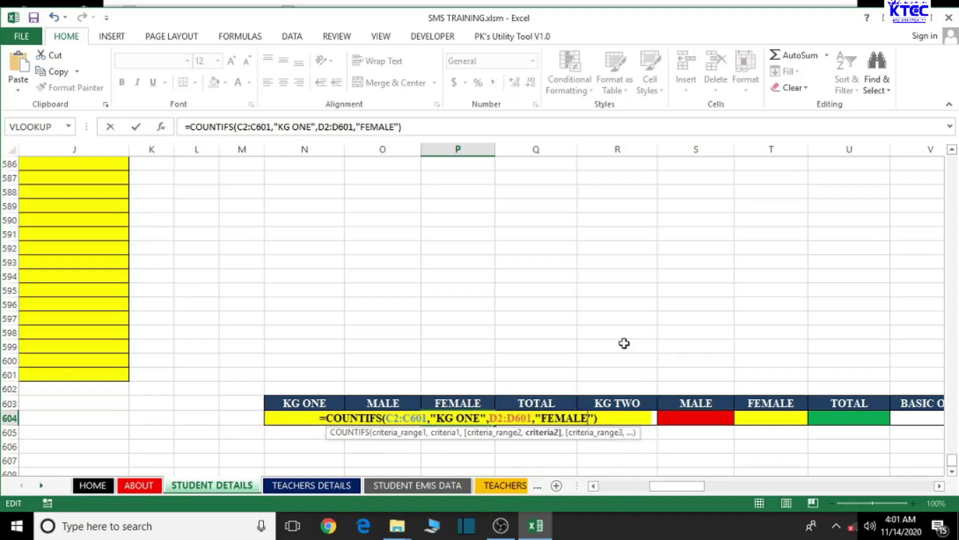
left_click(623, 344)
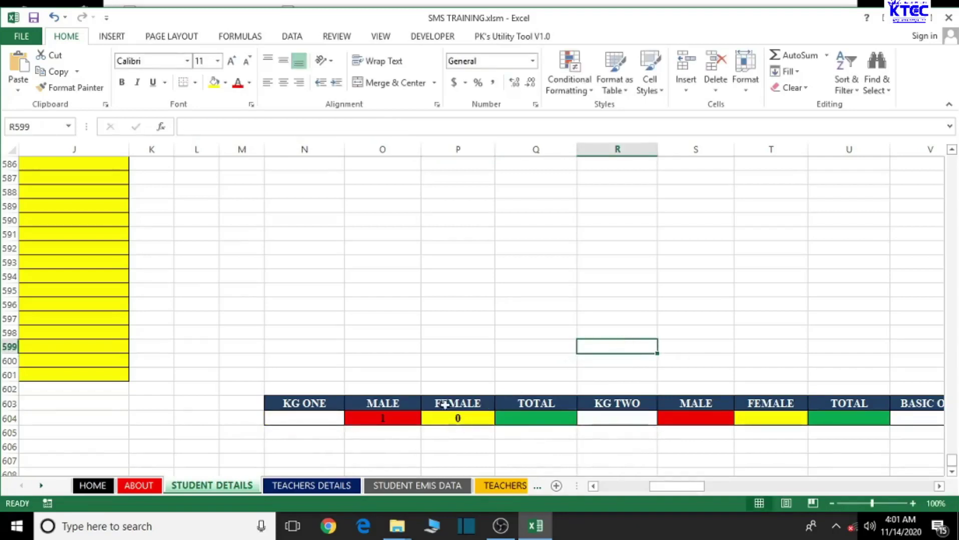
- Enter the copied COUNTIFS formula in S604 under KG TWO MALE, with the class criterion changed to "KG TWO"
left_click(534, 421)
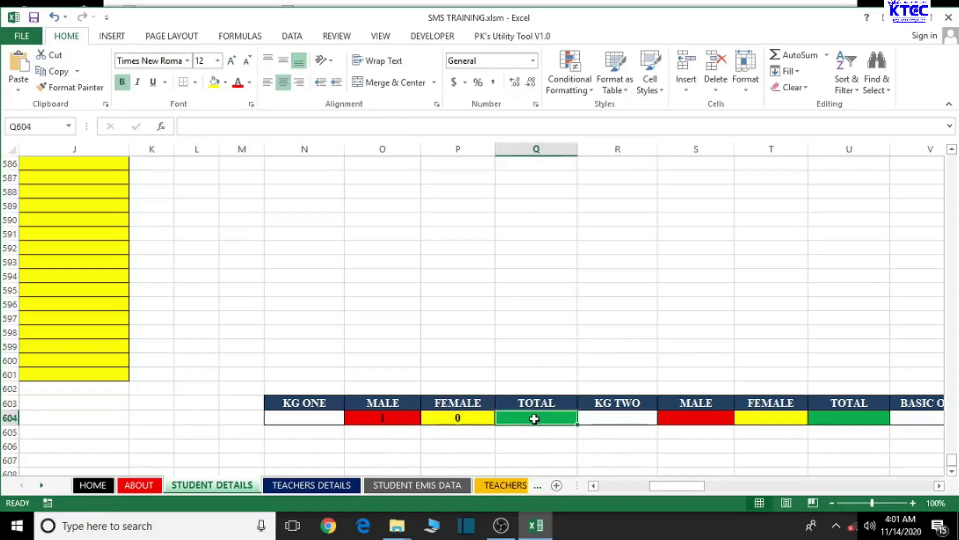
left_click(684, 421)
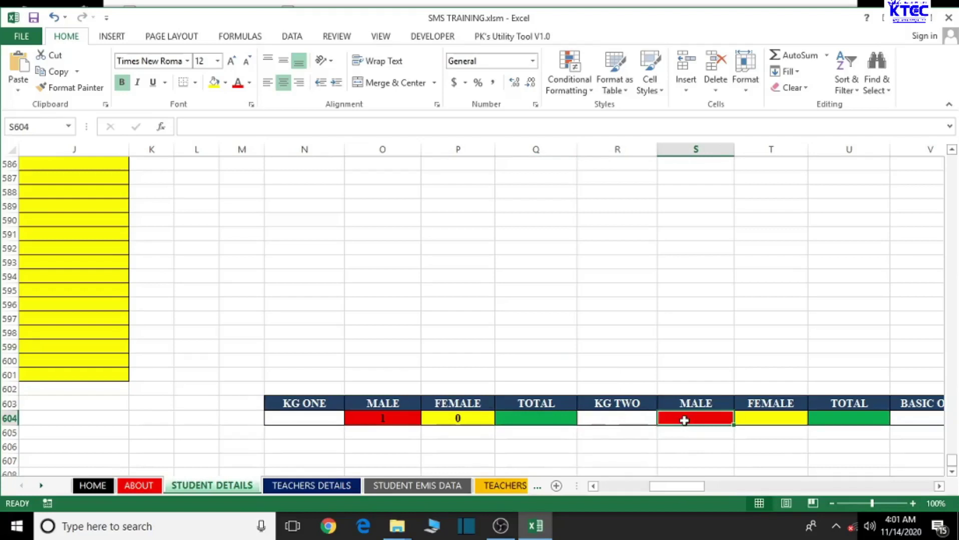
double_click(684, 421)
type("=COUNTIFS(C2:C601,\"KG ONE\",D2:D601,\"MALE\")")
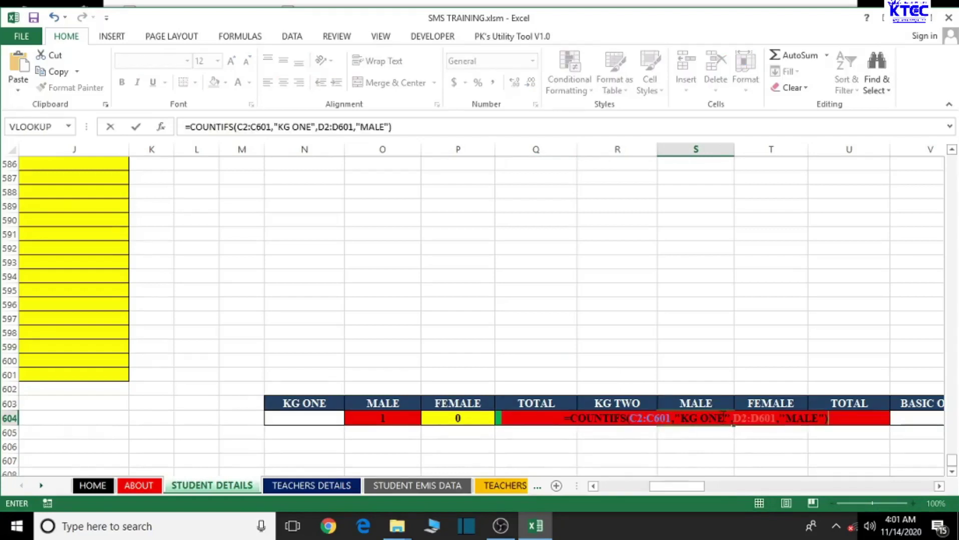
left_click(724, 420)
key("BackSpace")
key("BackSpace")
key("BackSpace")
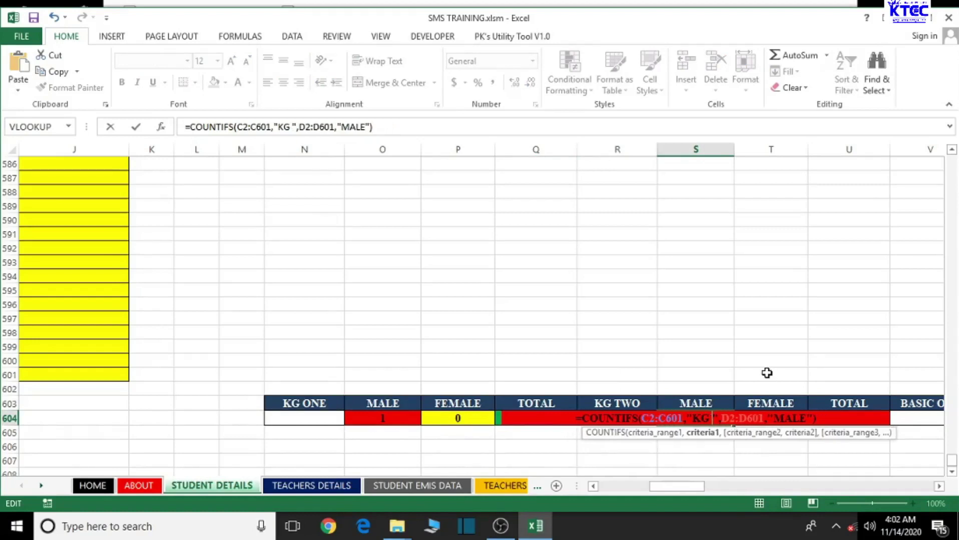
type("TWO")
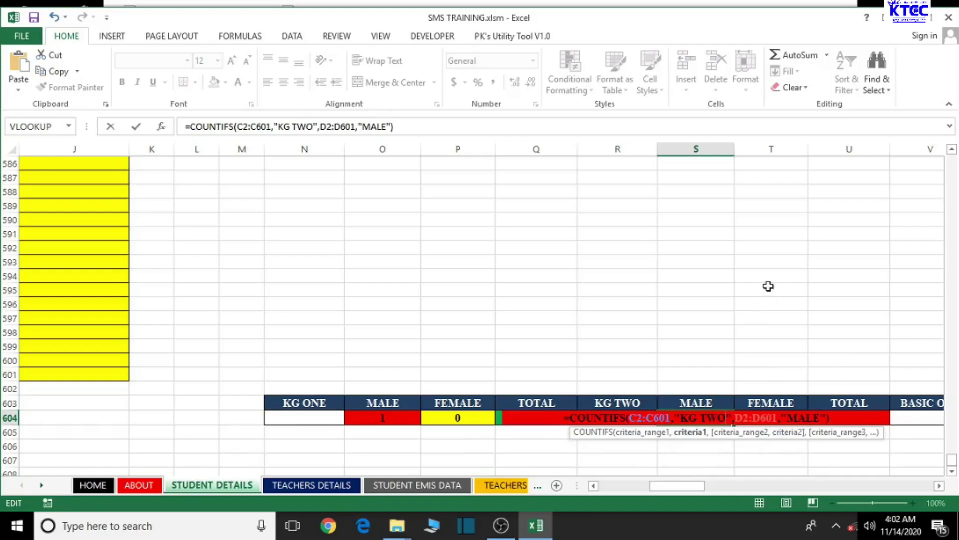
key("Return")
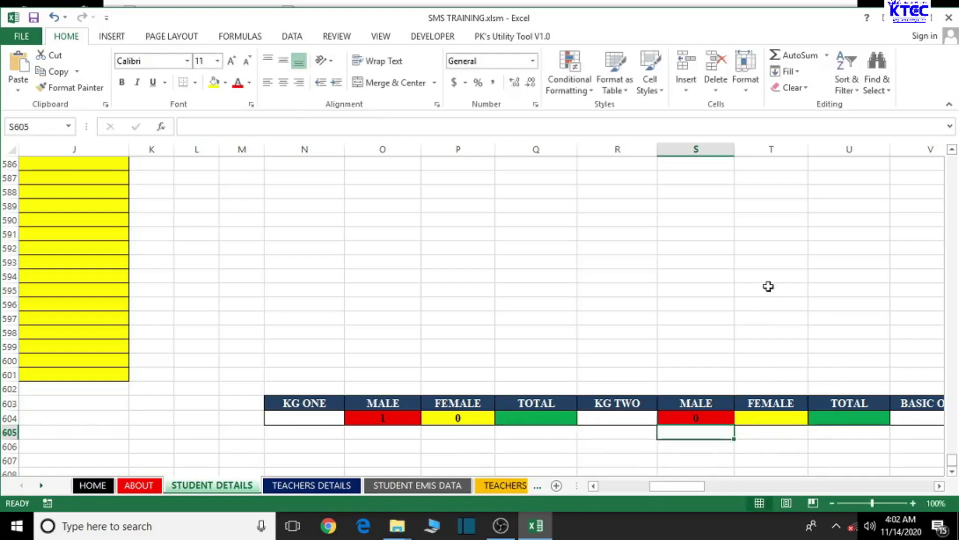
left_click(711, 419)
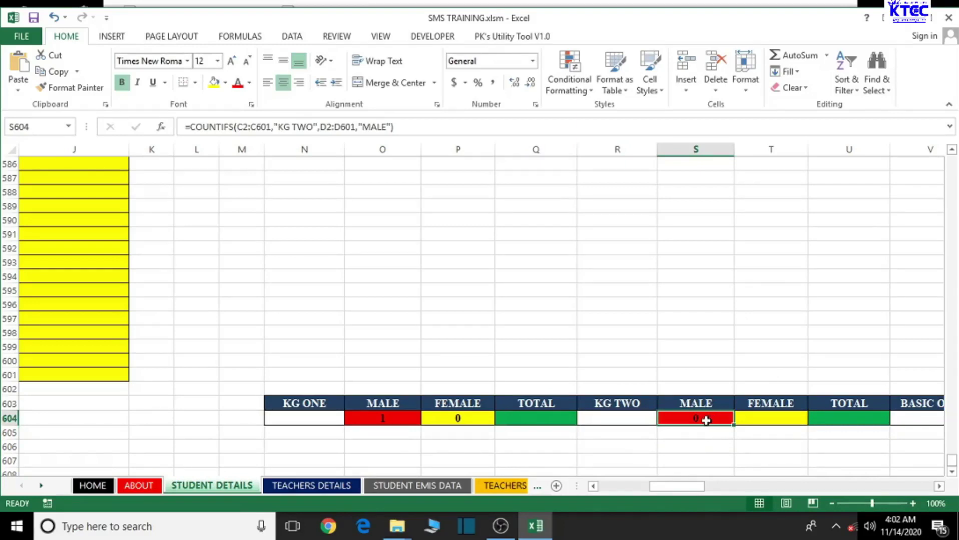
- Enter the copied COUNTIFS formula in T604 under KG TWO FEMALE, with the criteria changed to "KG TWO" and "FEMALE"
left_click(775, 420)
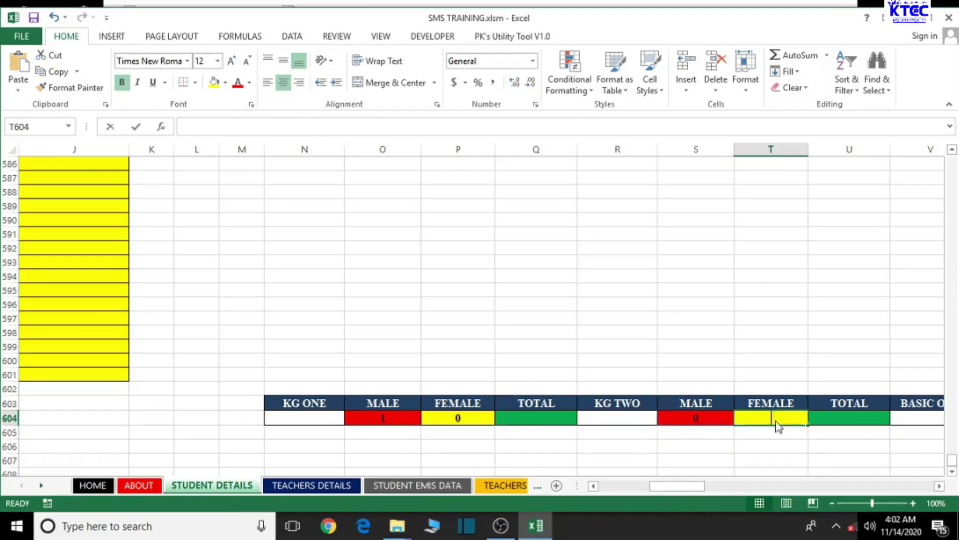
type("=")
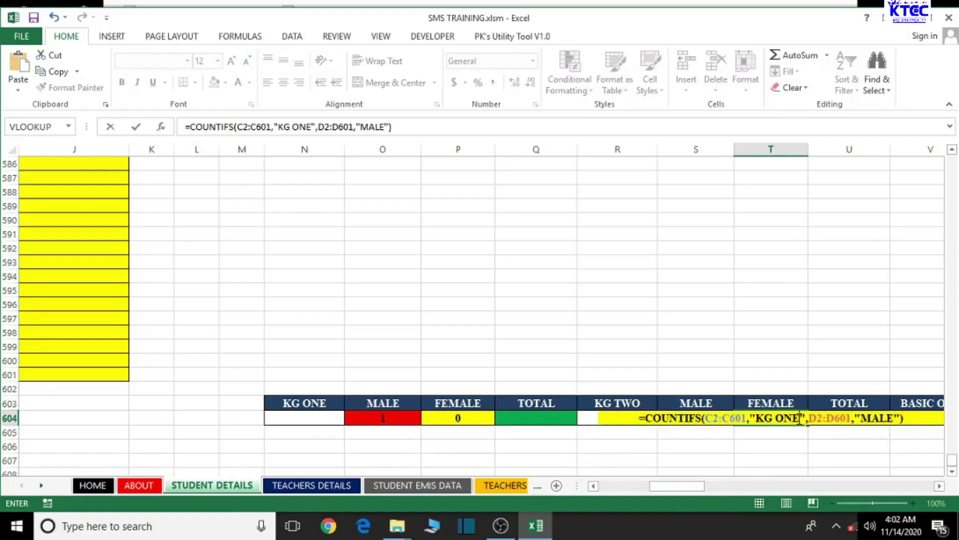
left_click(799, 419)
key("BackSpace")
key("BackSpace")
key("BackSpace")
key("BackSpace")
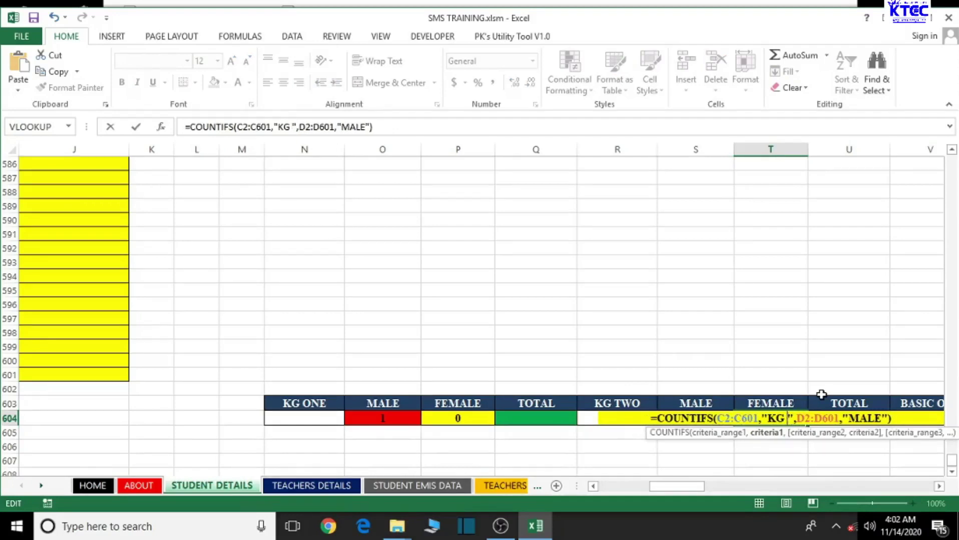
type("TWO")
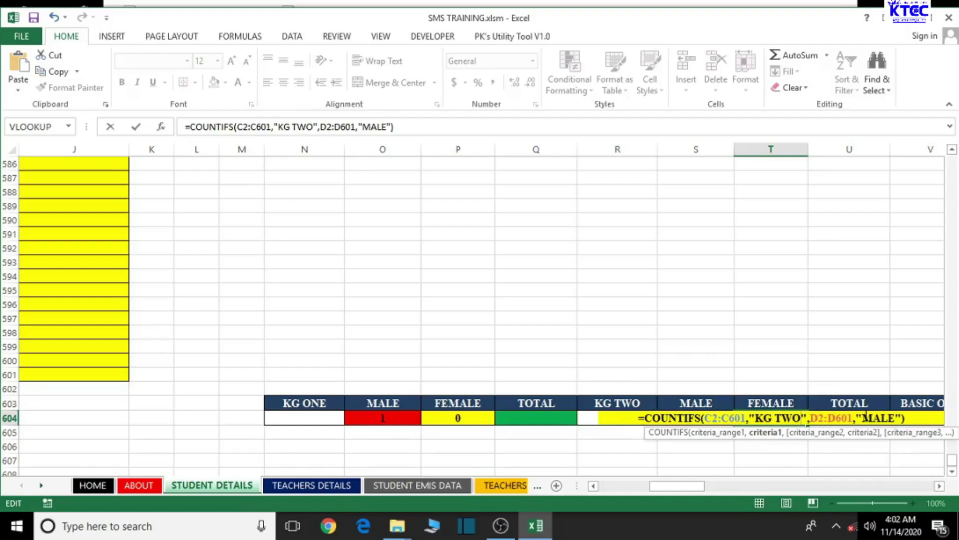
left_click(861, 418)
type("FE")
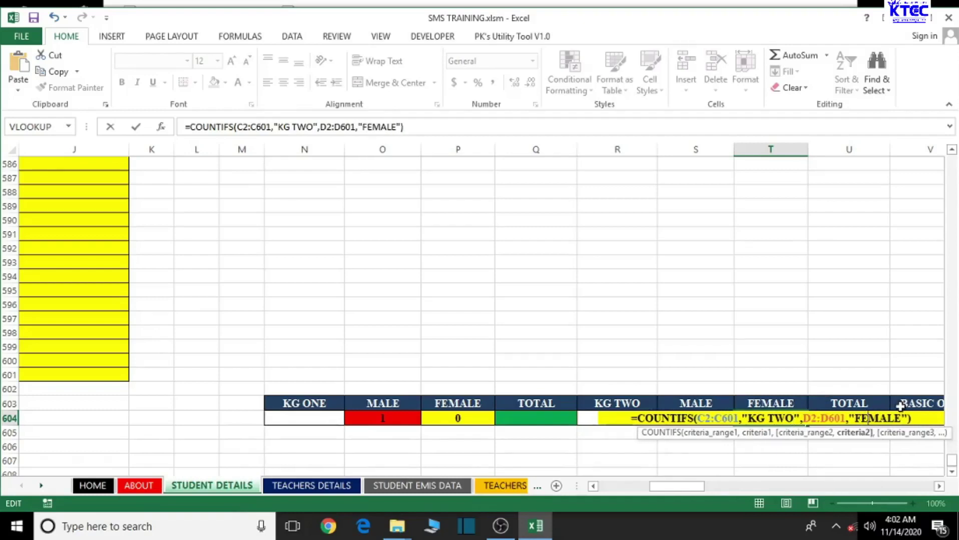
key("Return")
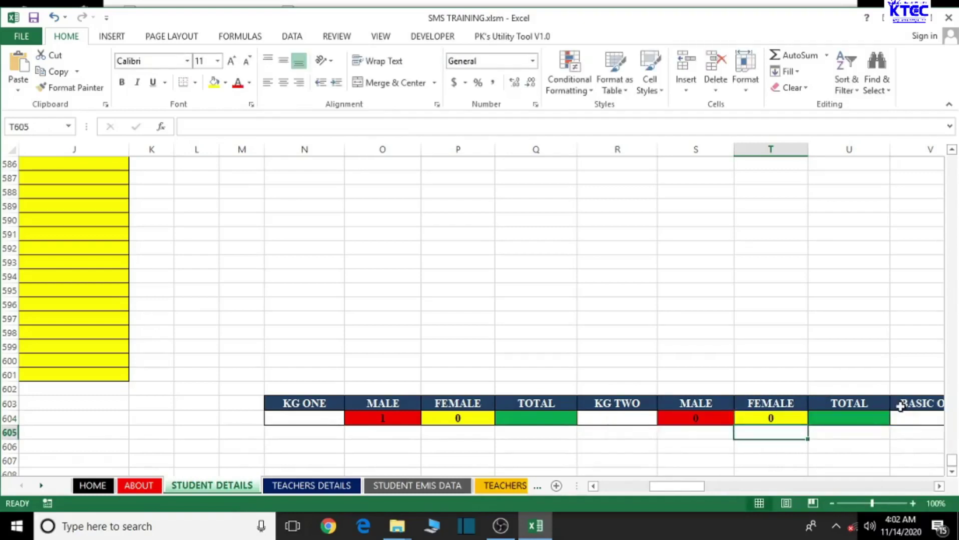
left_click(769, 416)
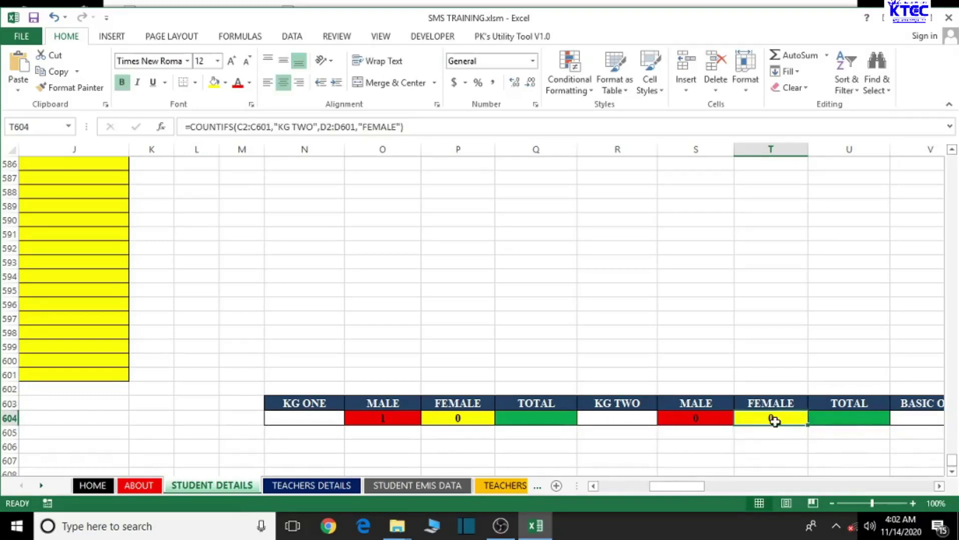
- Enter the copied COUNTIFS formula in W604 under BASIC ONE MALE, with the class criterion changed to "BASIC ONE"
left_click_drag(939, 487, 940, 488)
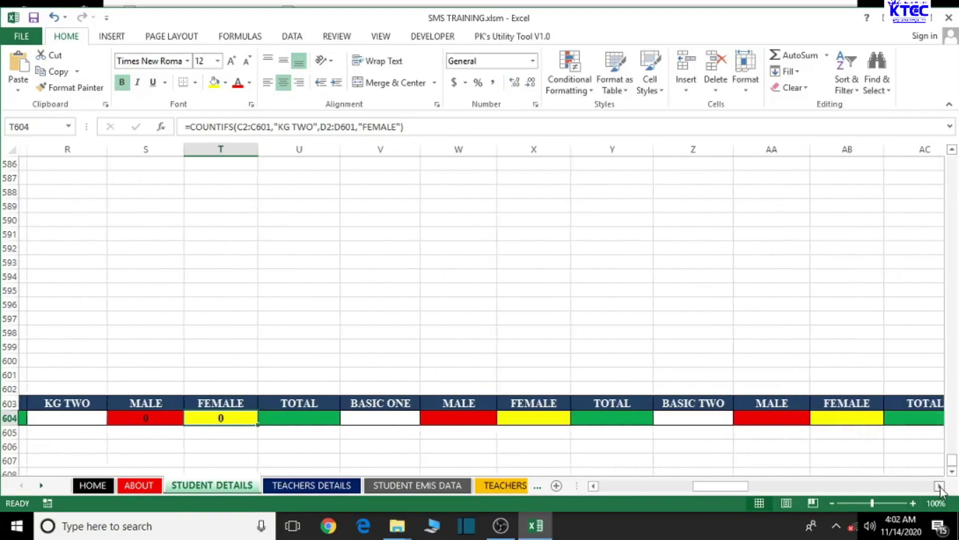
left_click(448, 414)
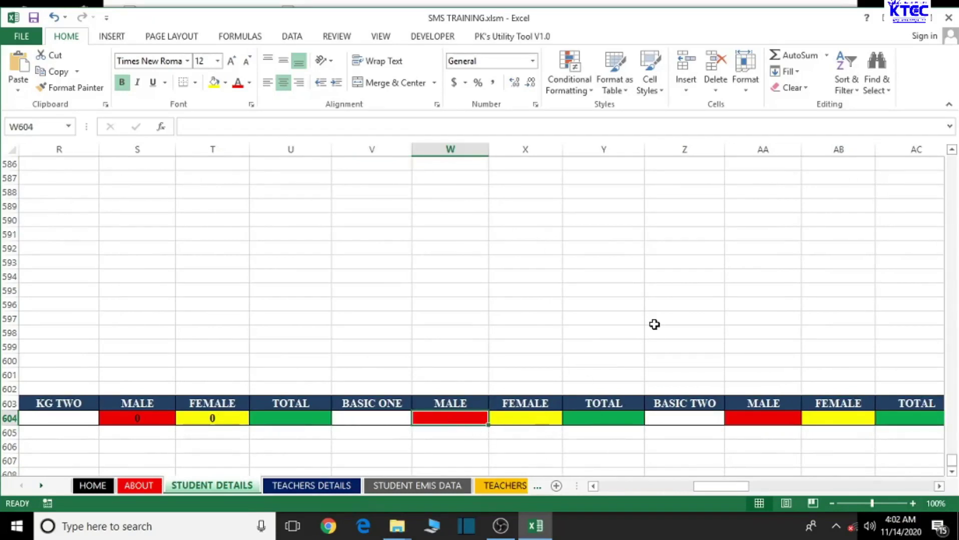
type("=")
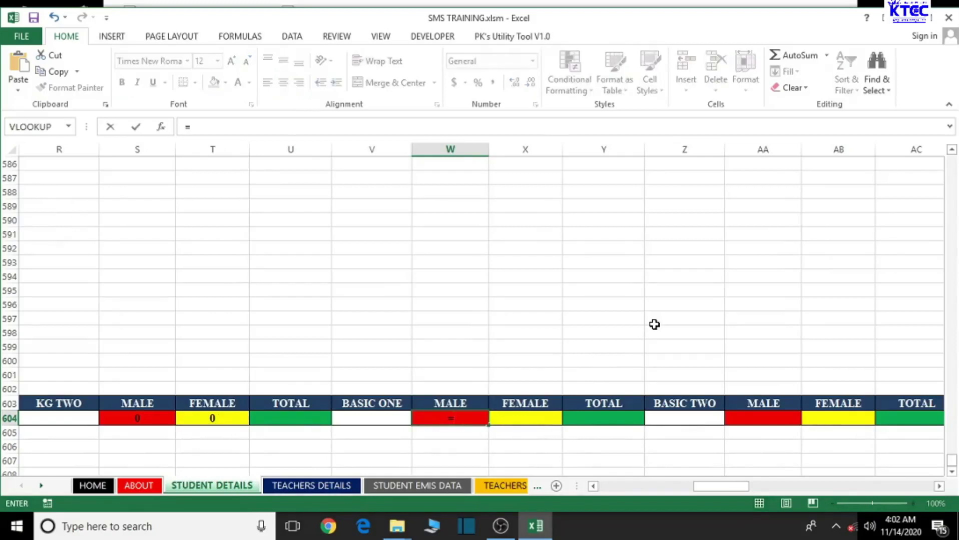
type("COUNTIFS(C2:C601,\"KG ONE\",D2:D601,\"MALE\")")
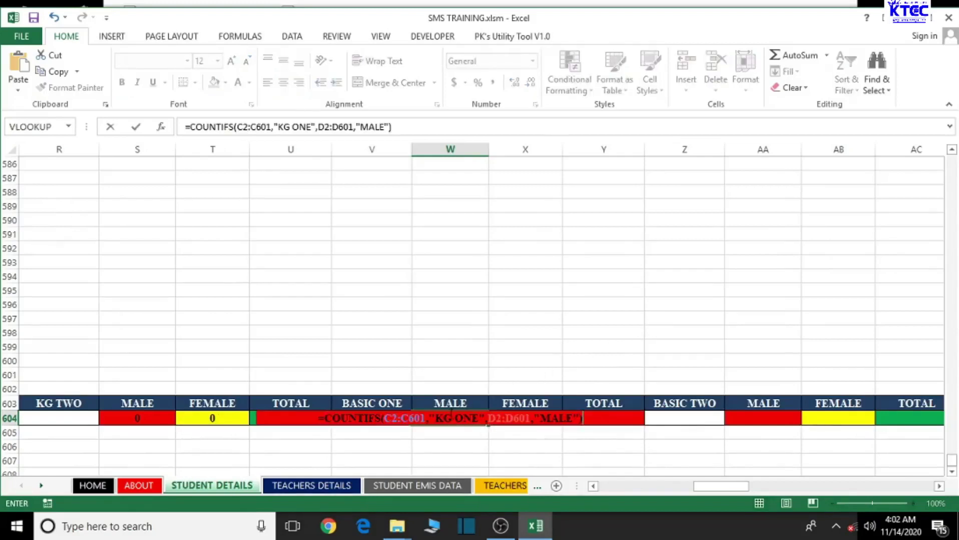
left_click(452, 418)
key("BackSpace")
key("BackSpace")
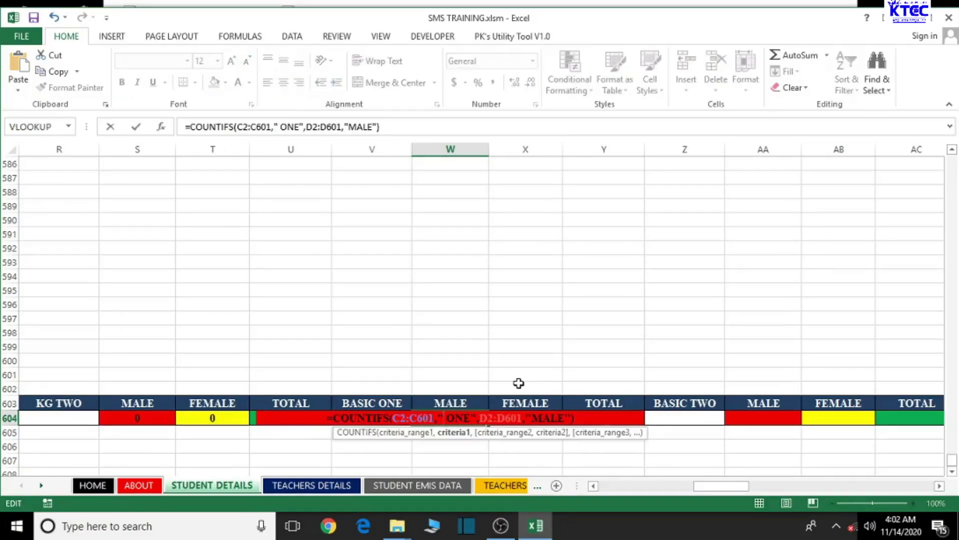
type("BASIC")
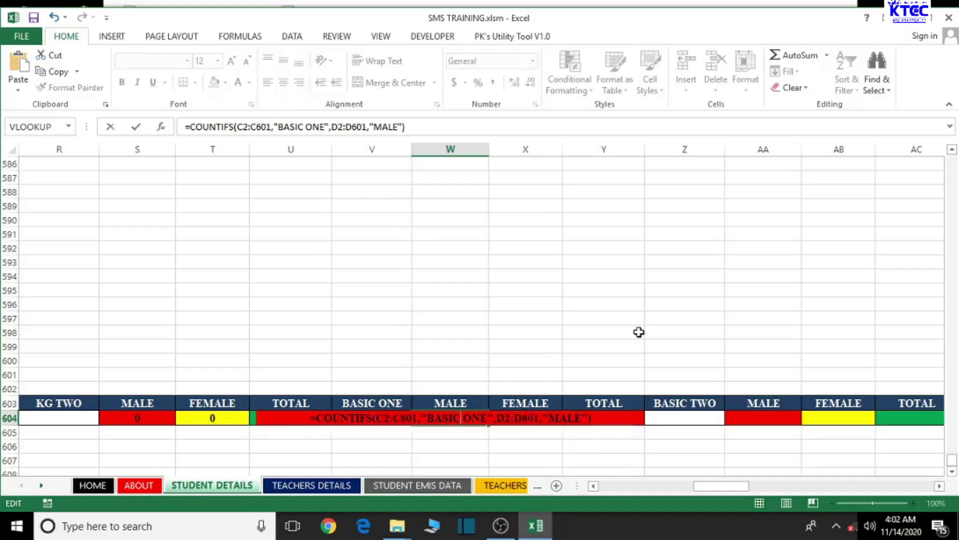
key("Return")
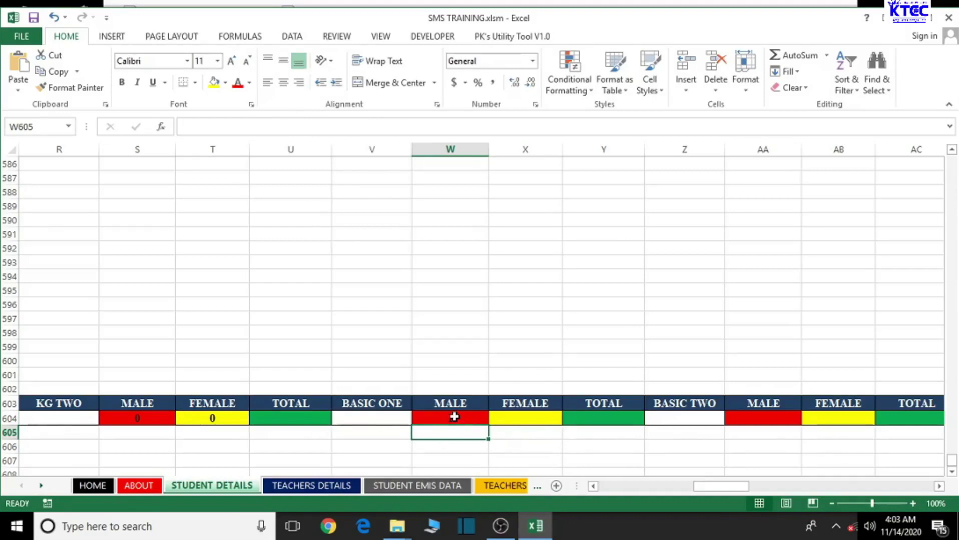
- Enter the copied COUNTIFS formula in X604 under BASIC ONE FEMALE, with the criteria changed to "BASIC ONE" and "FEMALE"
left_click(517, 418)
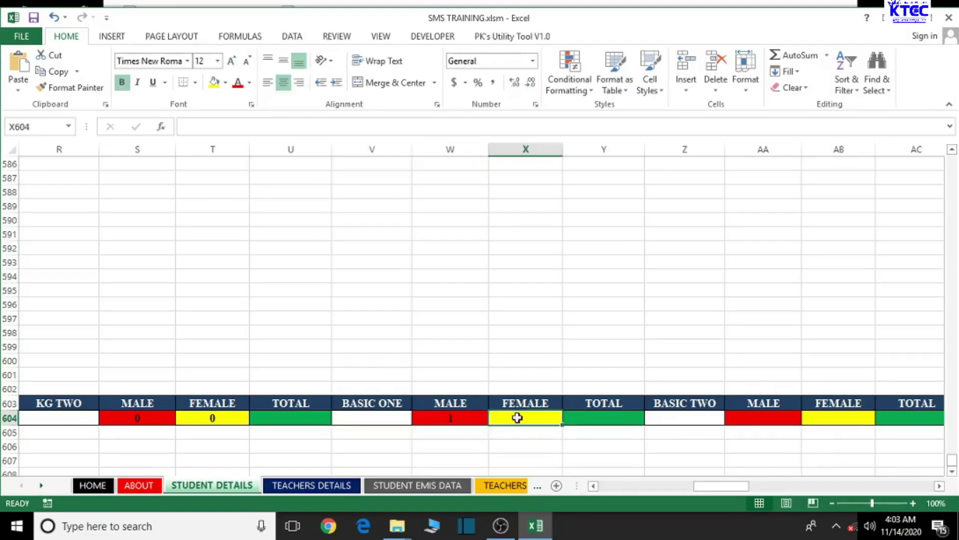
type("=")
type("COUNTIFS(C2:C601,\"KG ONE\",D2:D601,\"MALE\")")
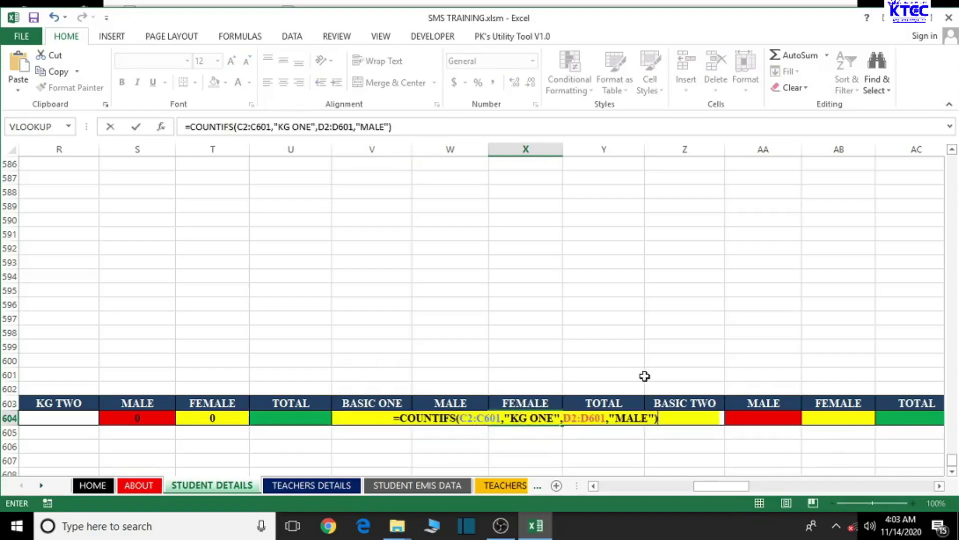
left_click(530, 418)
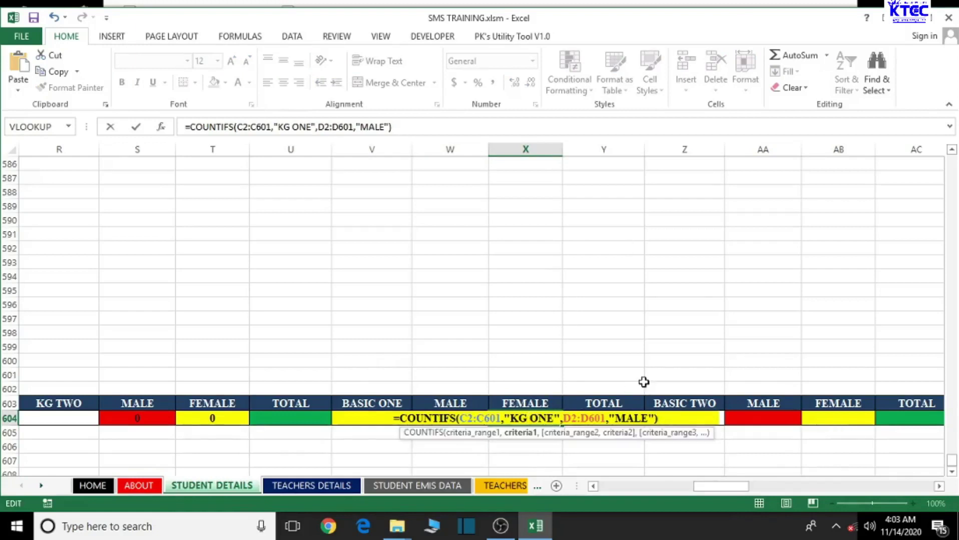
key("BackSpace")
key("BackSpace")
type("BASIC")
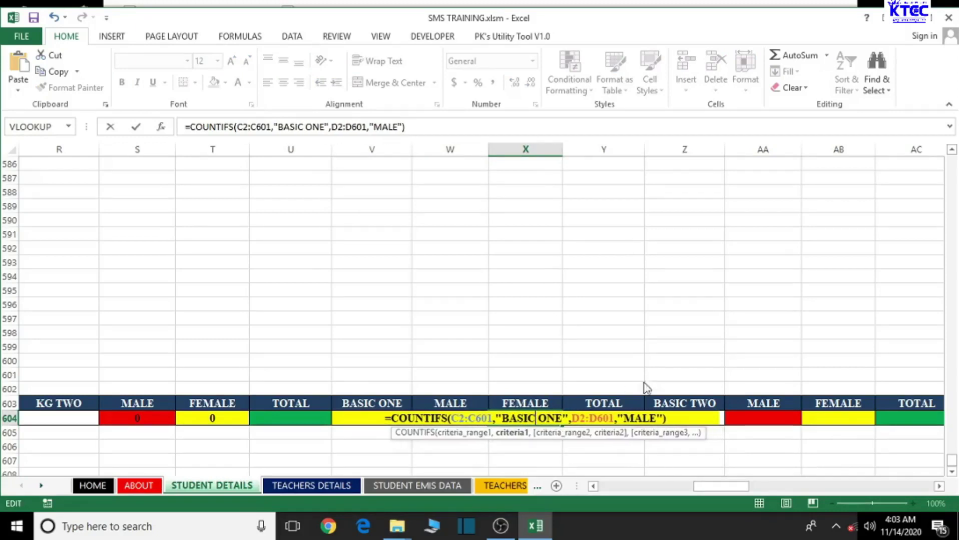
key("BackSpace")
left_click(624, 418)
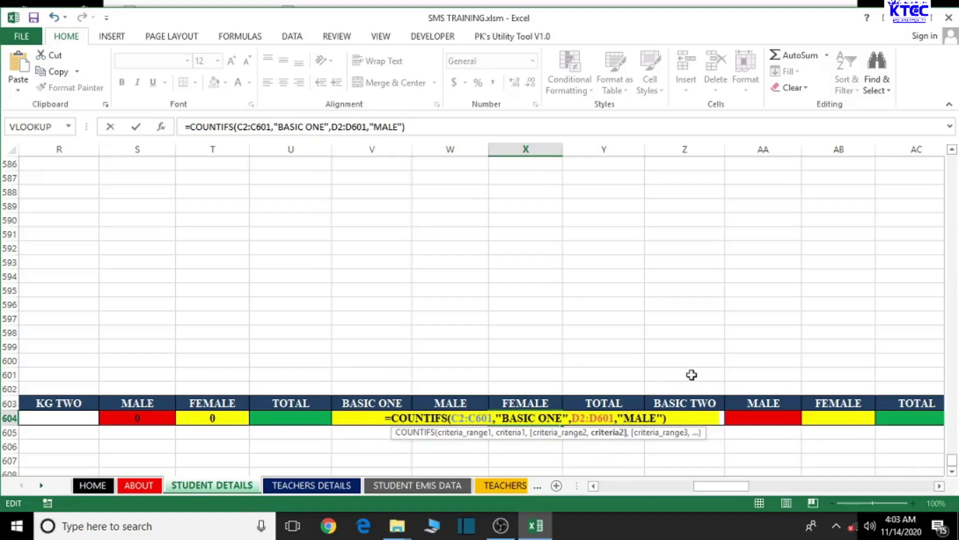
type("FE")
key("Return")
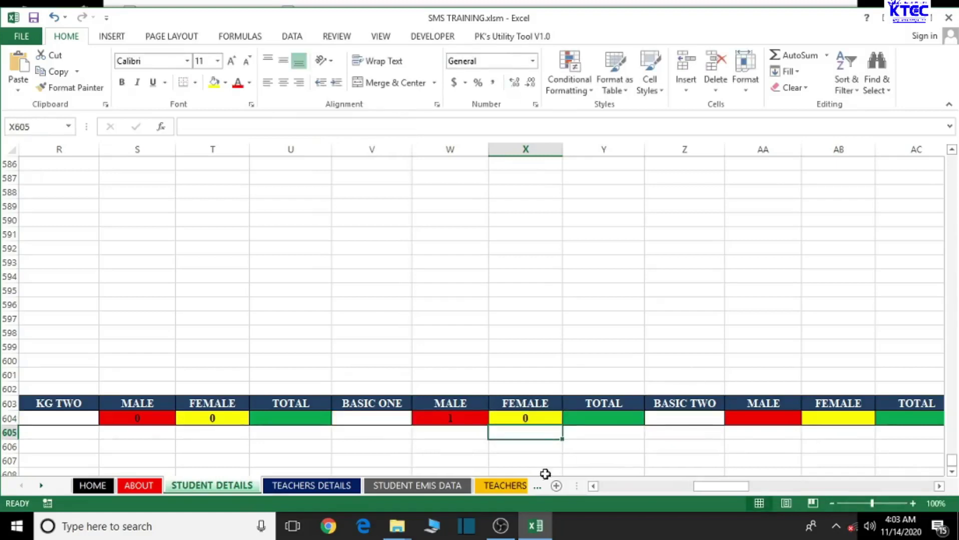
- Enter the copied COUNTIFS formula in AA604 under BASIC TWO MALE, with the class criterion changed to "BASIC TWO"
left_click(939, 486)
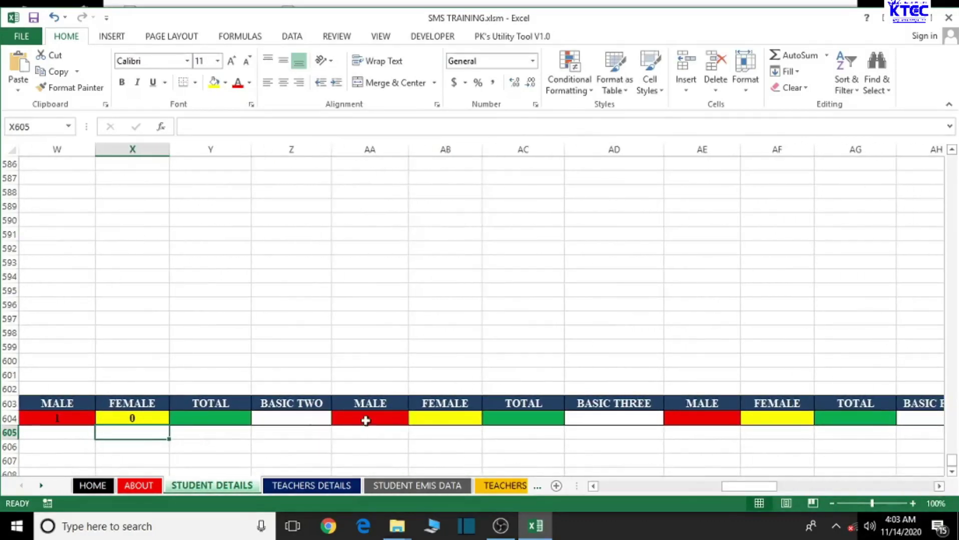
left_click(368, 419)
type("=")
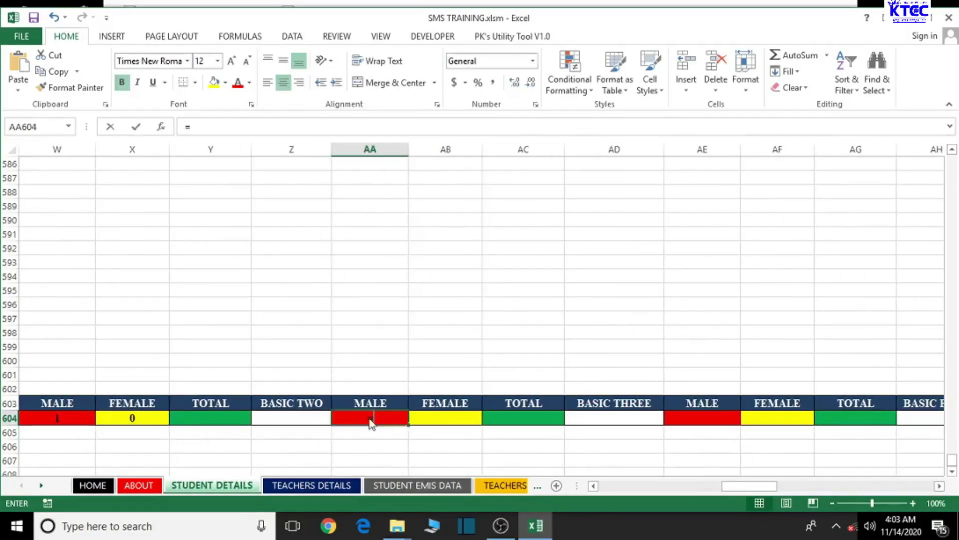
type("COUNTIFS(C2:C601,\"KG ONE\",D2:D601,\"MALE\")")
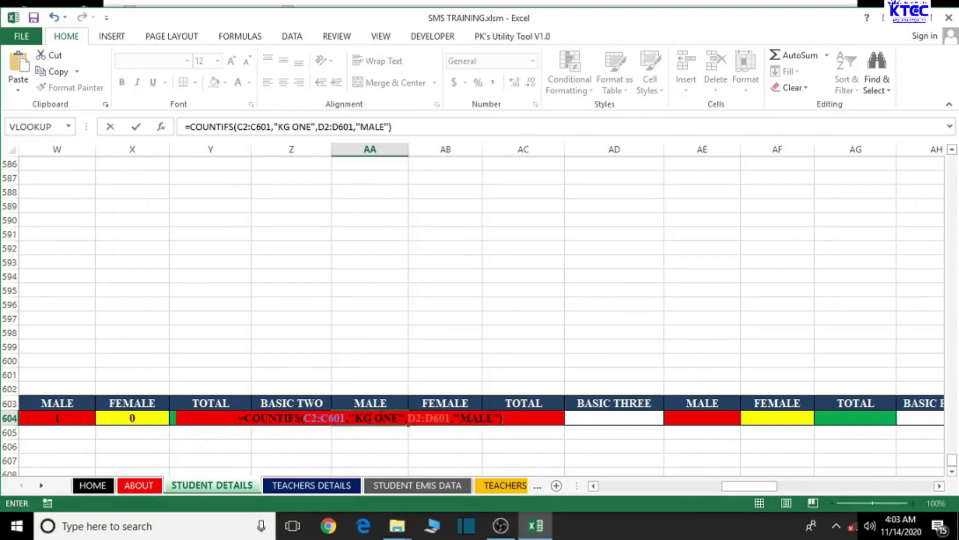
key("F2")
key("BackSpace")
key("BackSpace")
key("BackSpace")
key("BackSpace")
key("BackSpace")
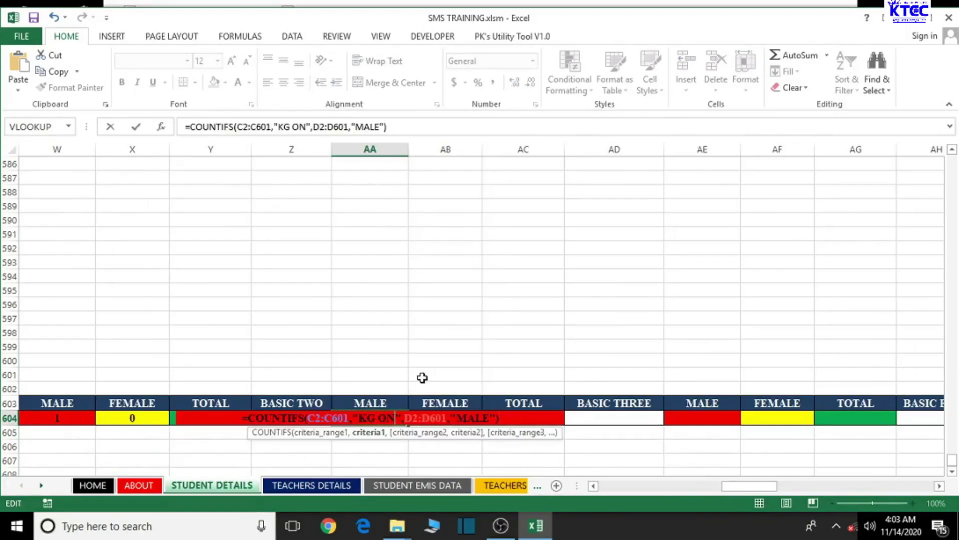
key("BackSpace")
type("BASIC ")
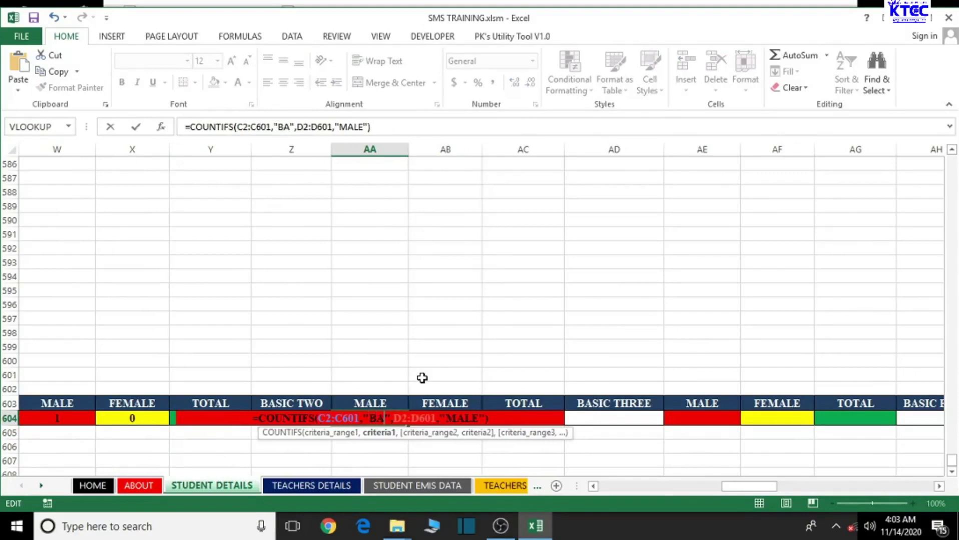
type("TWO")
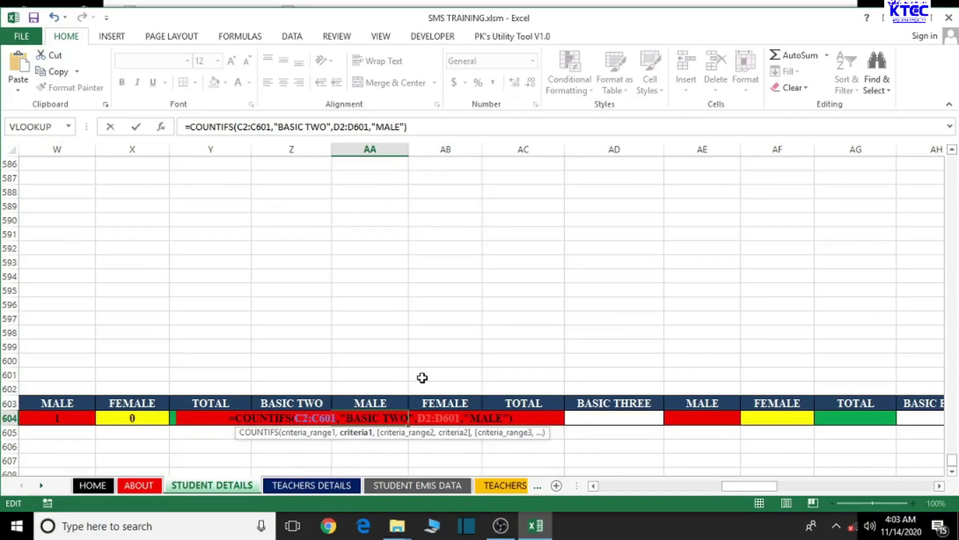
key("Return")
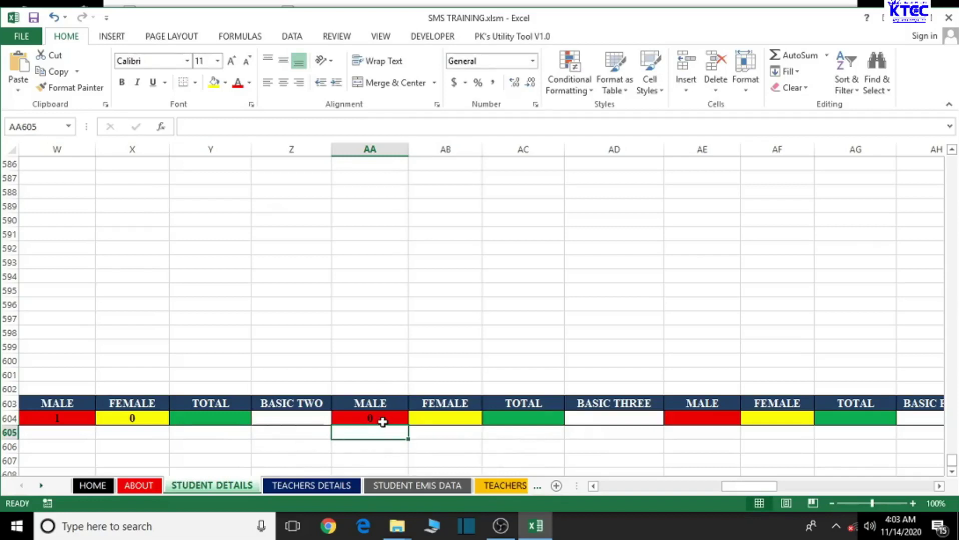
left_click(383, 420)
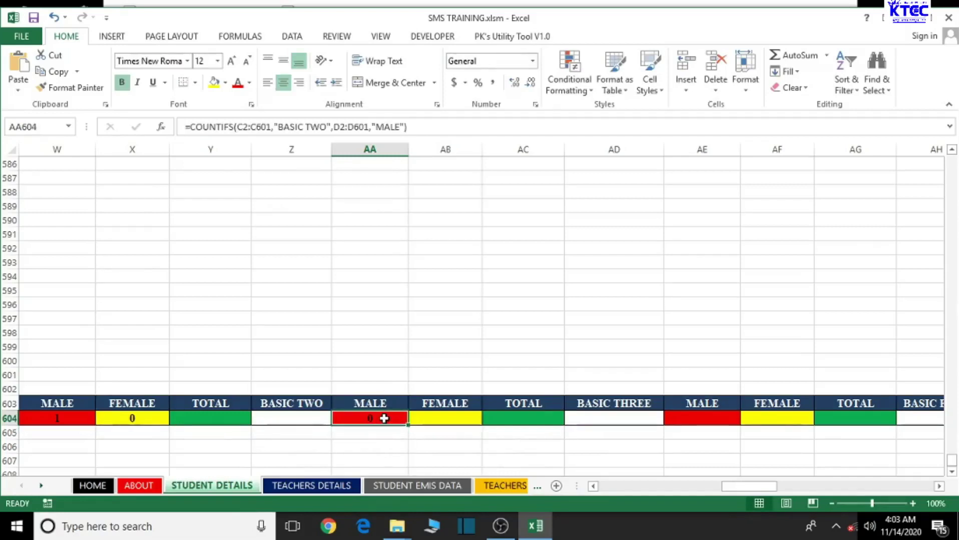
- Enter the copied COUNTIFS formula in AB604 under BASIC TWO FEMALE, with the criteria changed to "BASIC TWO" and "FEMALE"
left_click(436, 414)
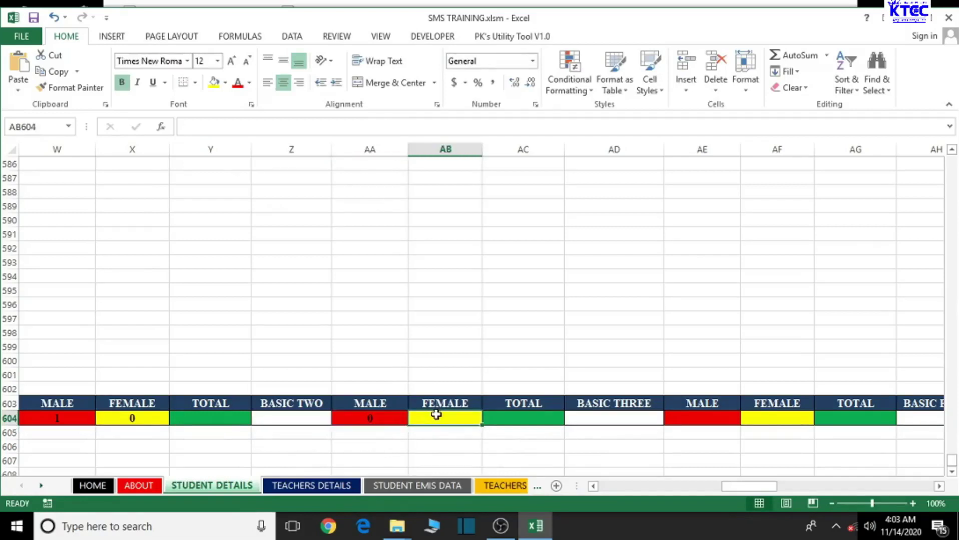
type("=")
type("COUNTIFS(C2:C601,\"KG ONE\",D2:D601,\"MALE\")")
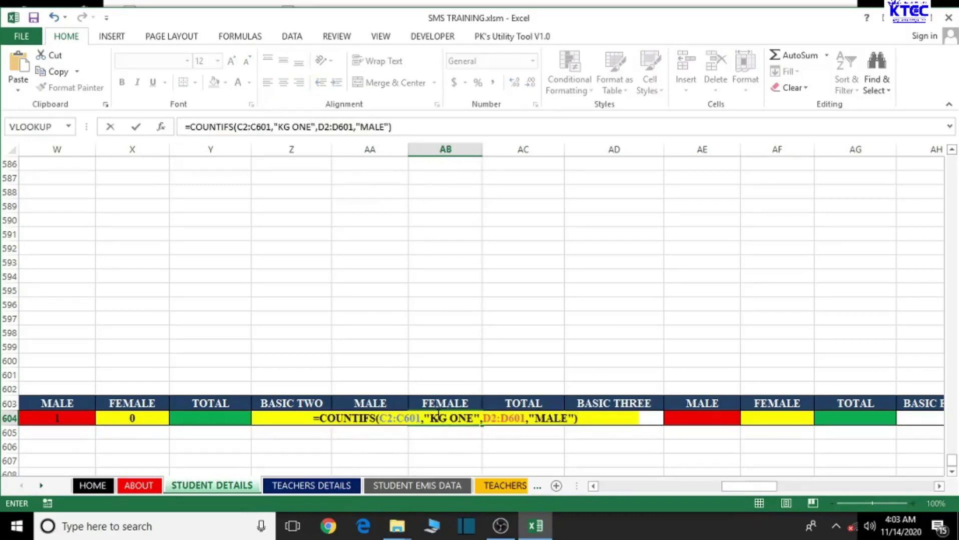
left_click(475, 417)
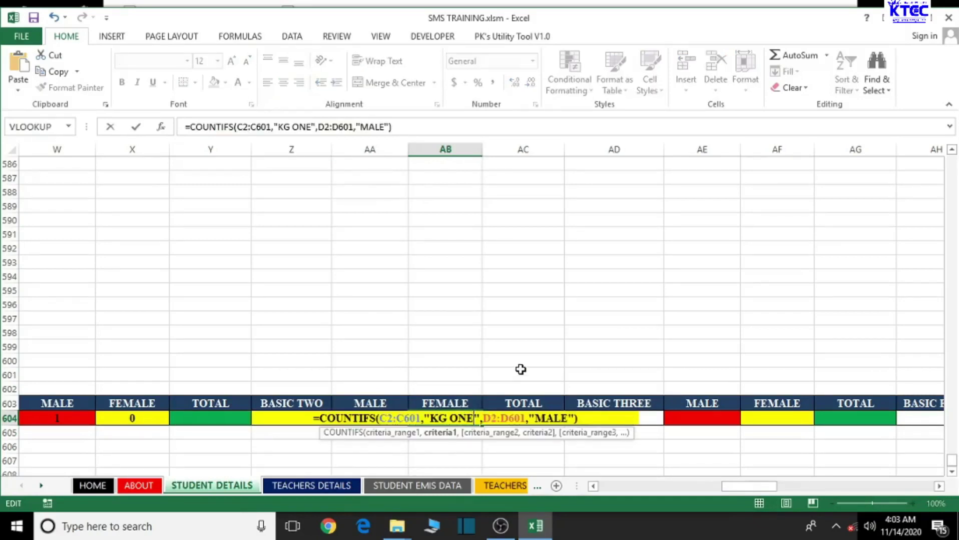
key("BackSpace")
key("BackSpace")
key("BackSpace")
key("BackSpace")
key("BackSpace")
key("BackSpace")
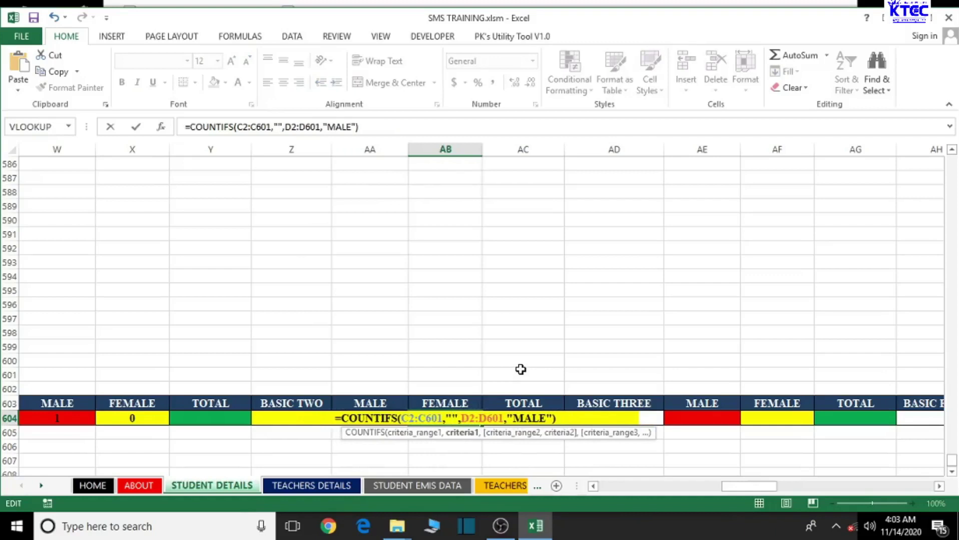
type("BASIC TW")
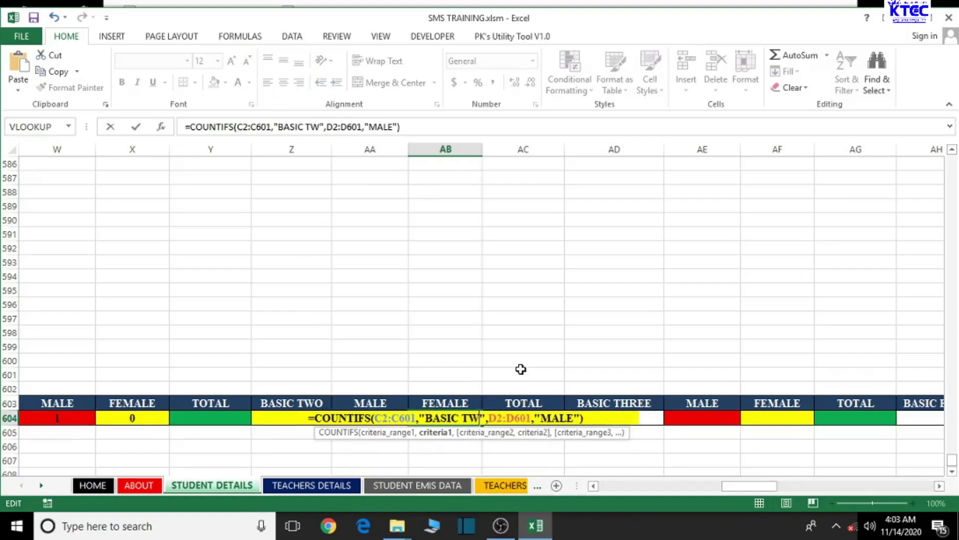
type("P")
key("BackSpace")
type("O")
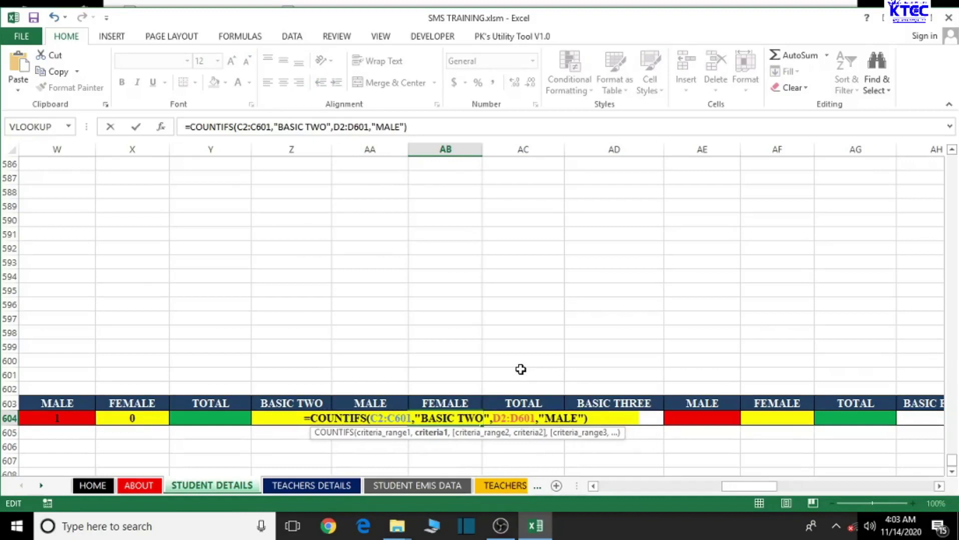
left_click(544, 418)
type("FE")
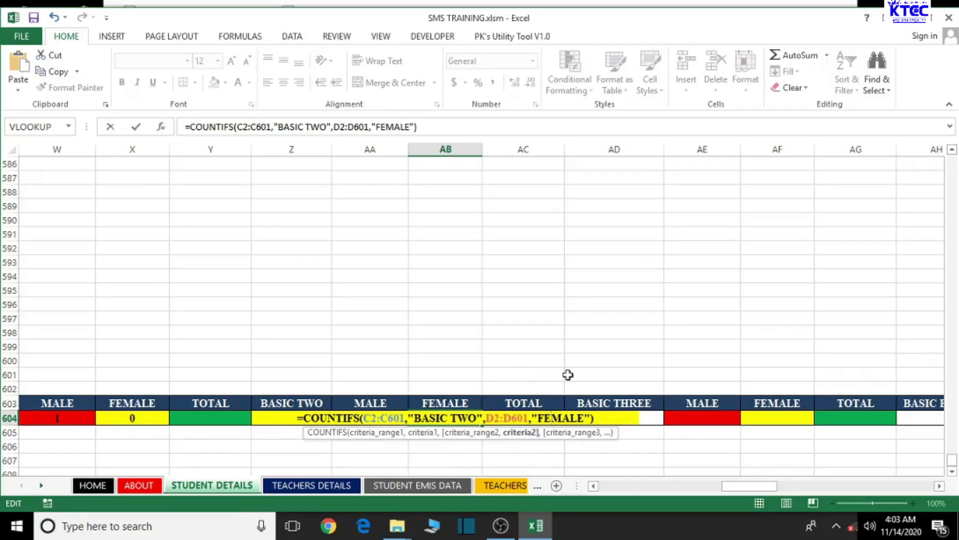
key("Return")
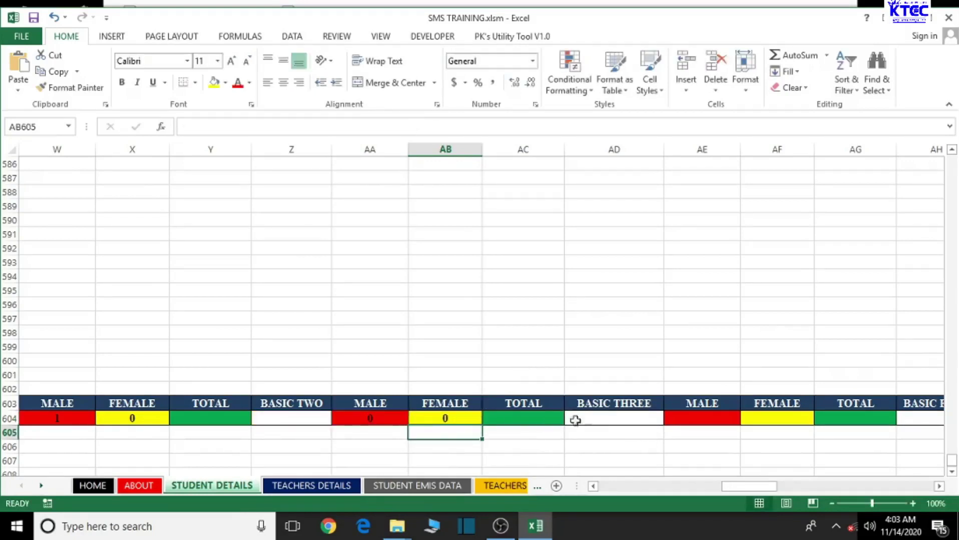
- Enter the copied COUNTIFS formula in AE604 under BASIC THREE MALE, with the class criterion changed to "BASIC THREE"
left_click(702, 420)
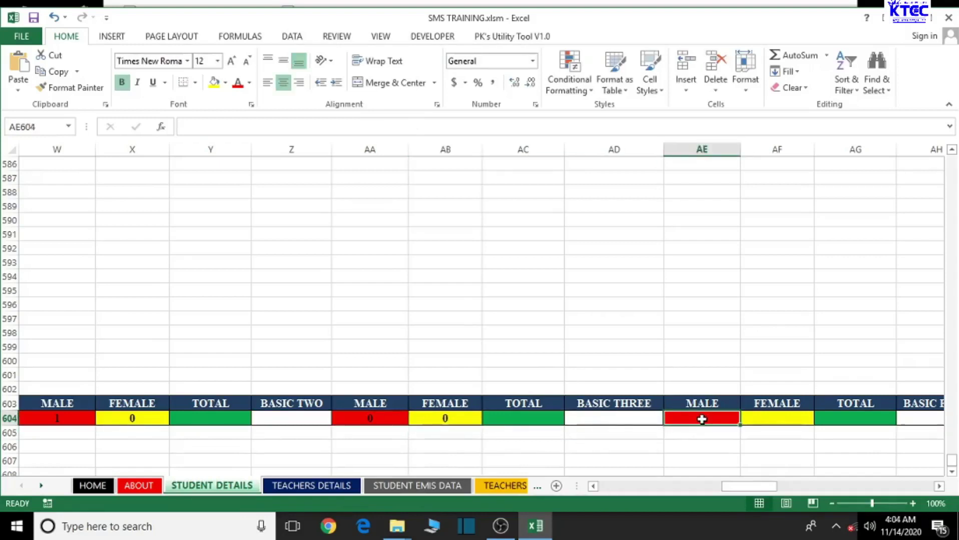
type("=")
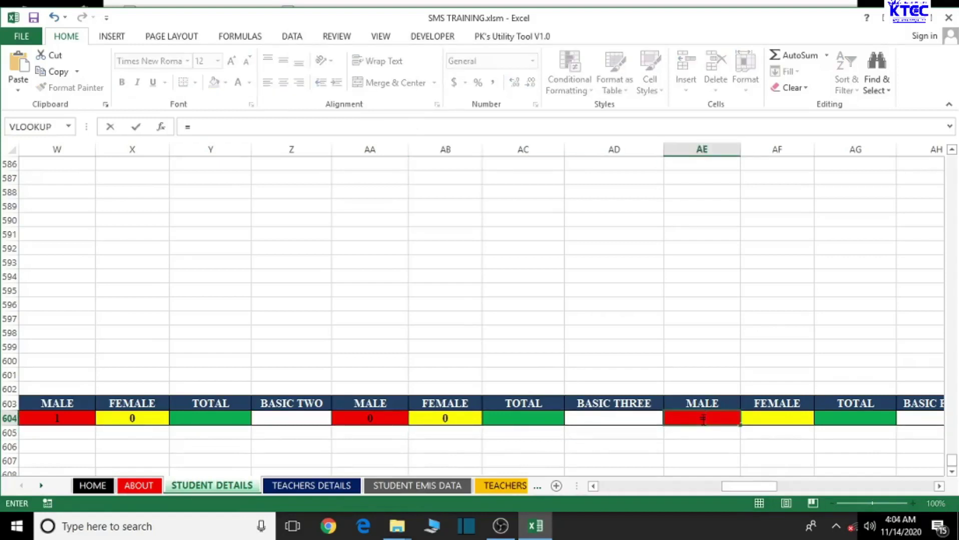
type("COUNTIFS(C2:C601,\"KG ONE\",D2:D601,\"MALE\")")
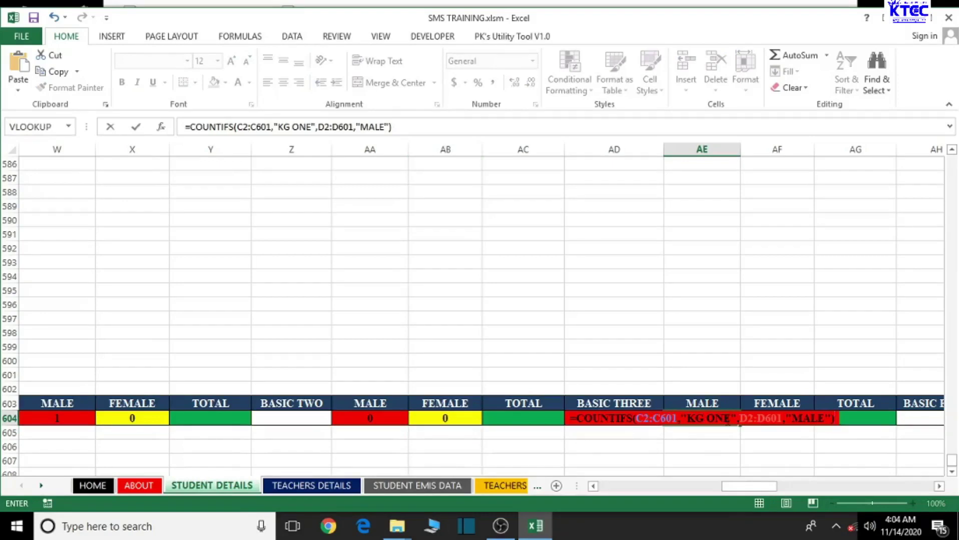
left_click(727, 419)
key("BackSpace")
key("BackSpace")
key("BackSpace")
key("BackSpace")
key("BackSpace")
key("BackSpace")
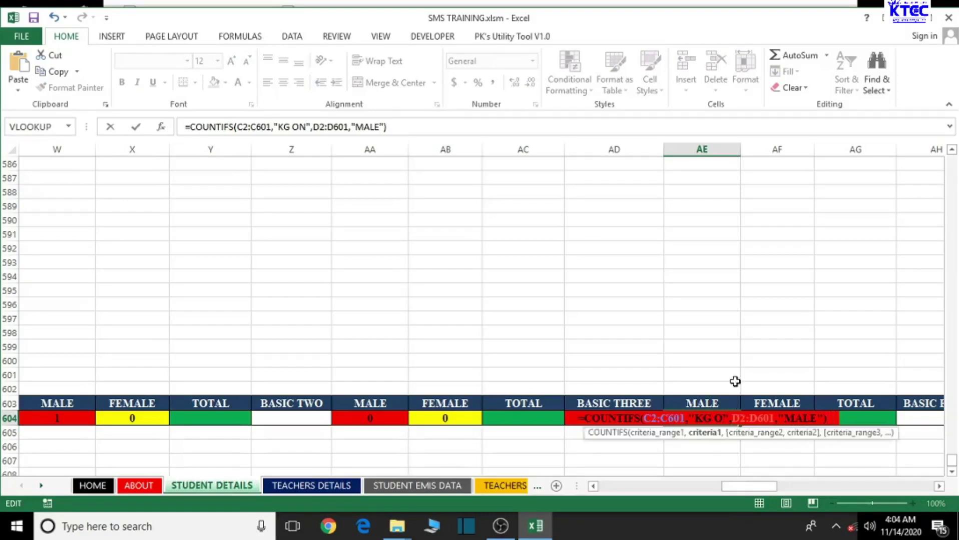
type("BASIC")
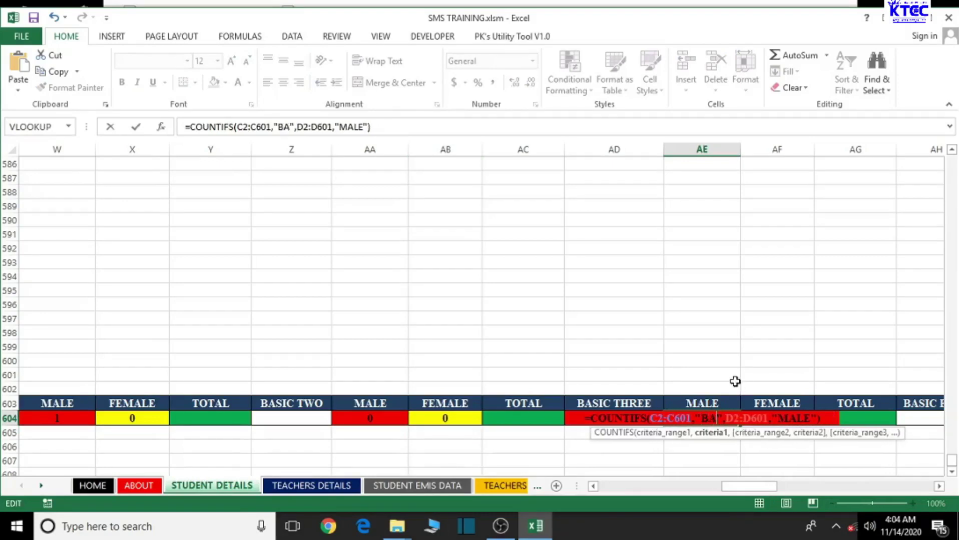
type(" THREE")
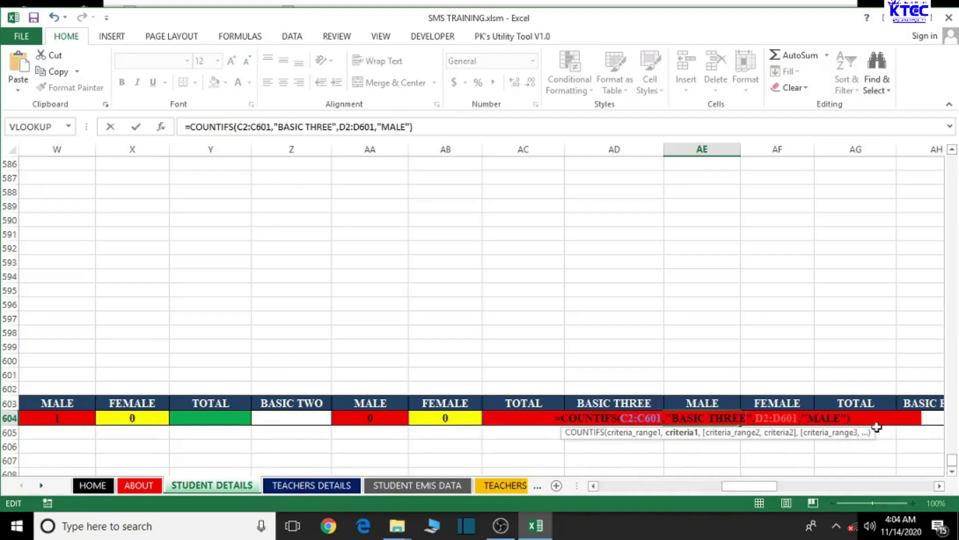
key("Return")
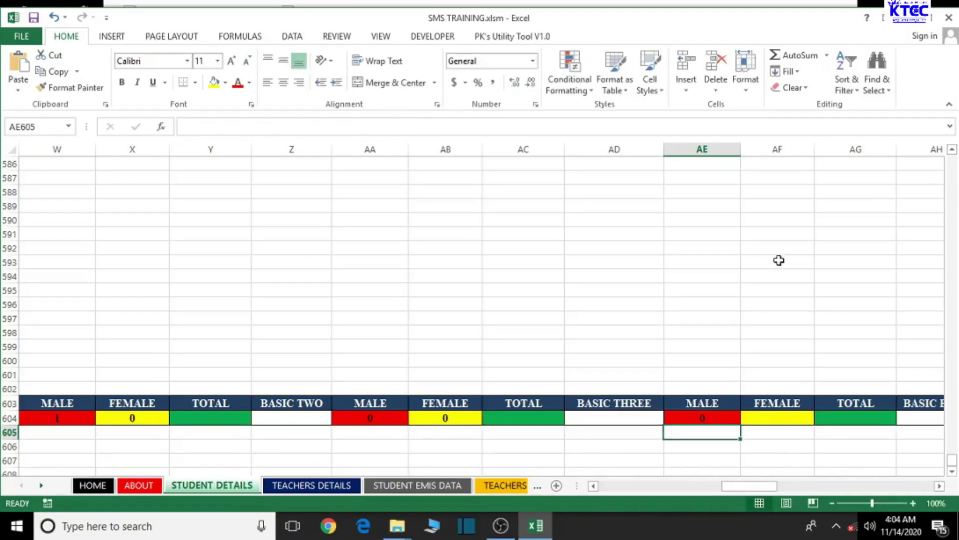
- Enter the copied COUNTIFS formula in AF604 under BASIC THREE FEMALE, with the criteria changed to "BASIC THREE" and "FEMALE"
left_click(939, 486)
left_click(939, 487)
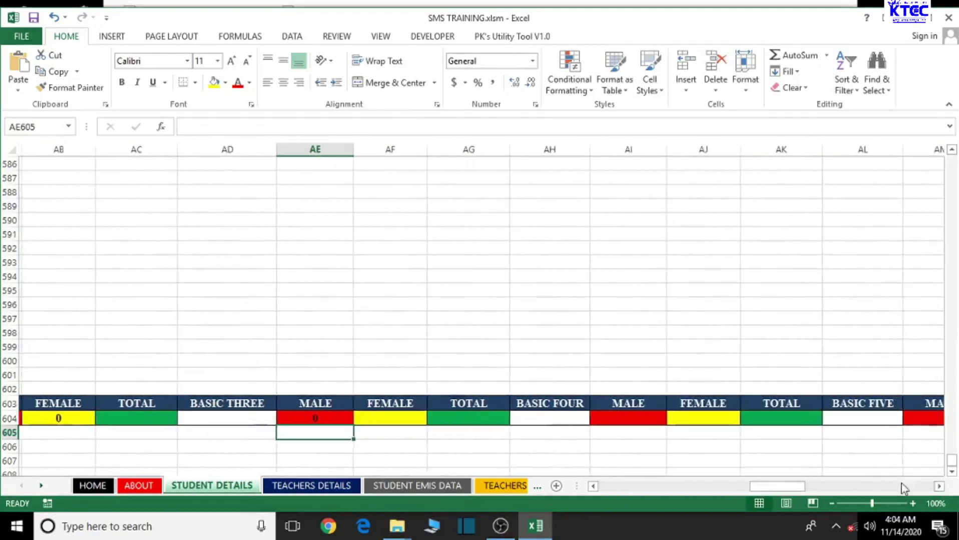
left_click(407, 419)
type("=")
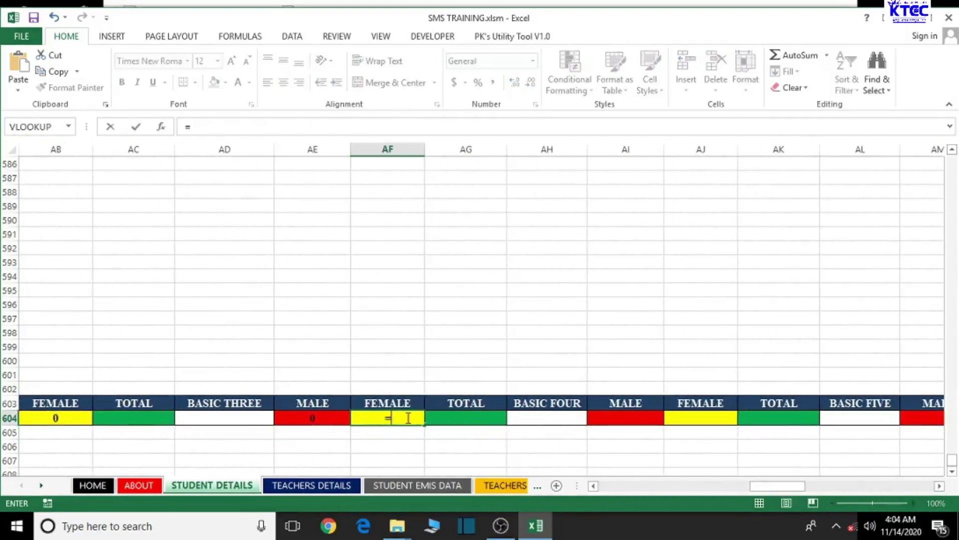
type("COUNTIFS(C2:C601,\"KG ONE\",D2:D601,\"MALE\")")
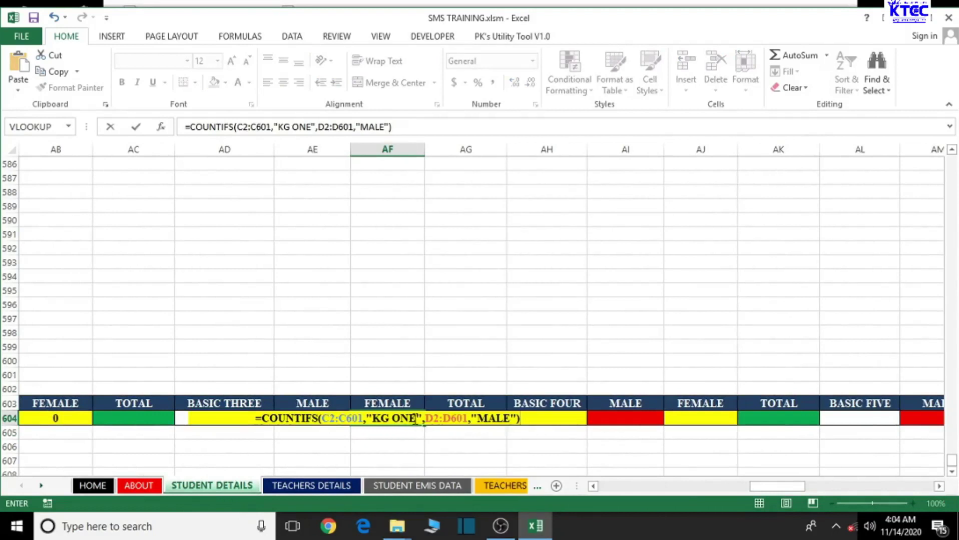
left_click(416, 419)
key("BackSpace")
key("BackSpace")
key("BackSpace")
key("BackSpace")
key("BackSpace")
key("BackSpace")
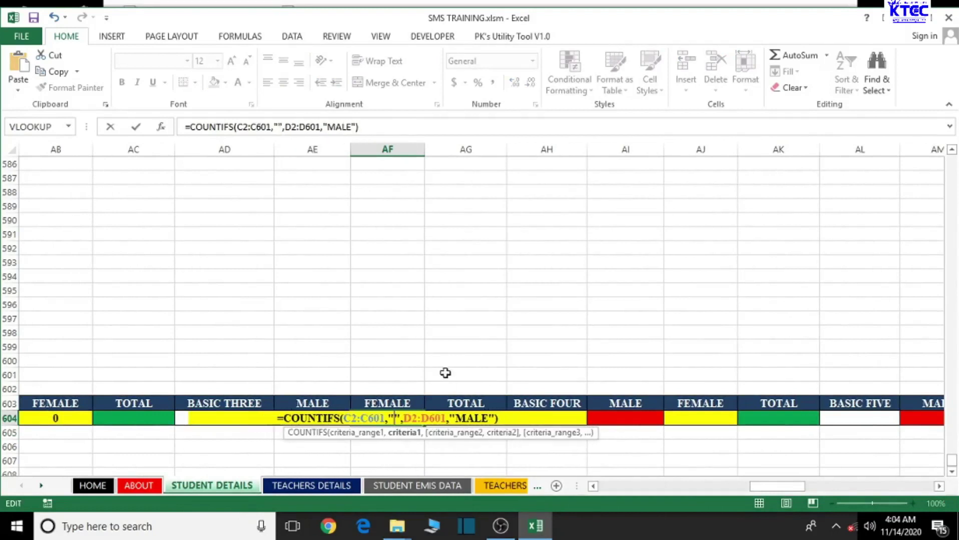
type("BASIC THR")
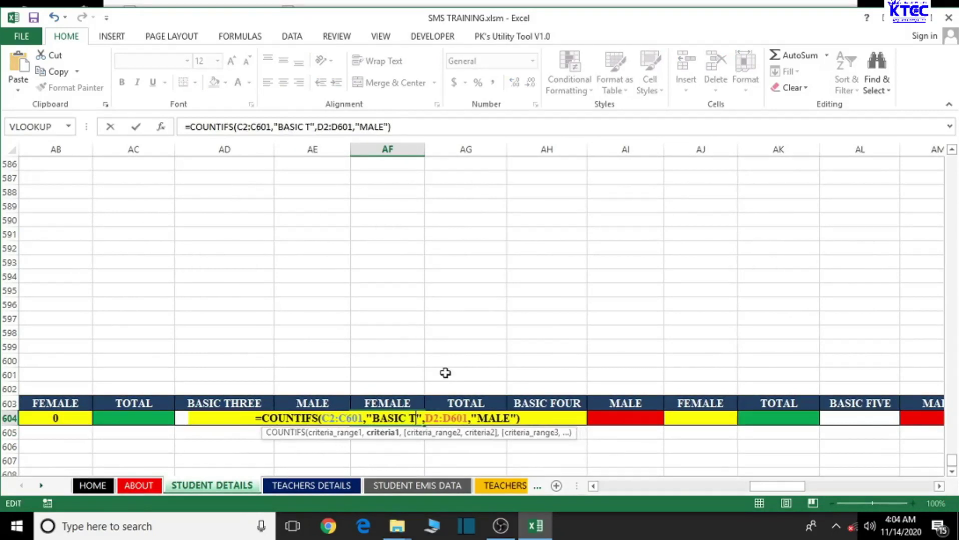
type("EE")
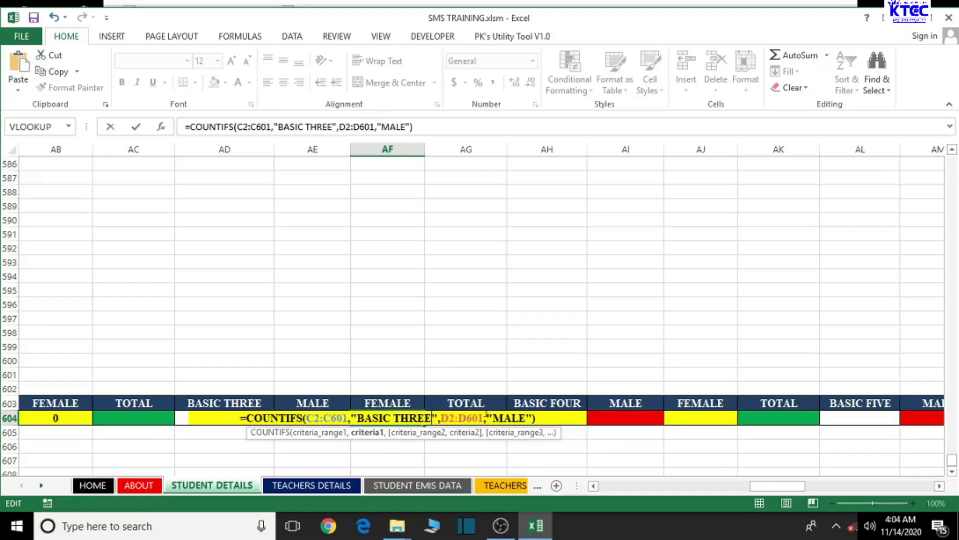
left_click(494, 419)
type("FE")
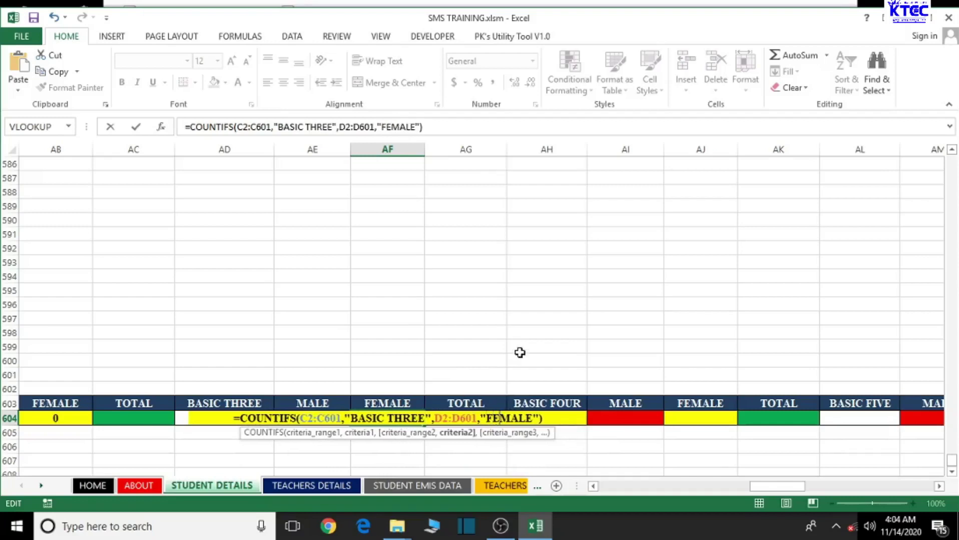
key("Return")
left_click(396, 418)
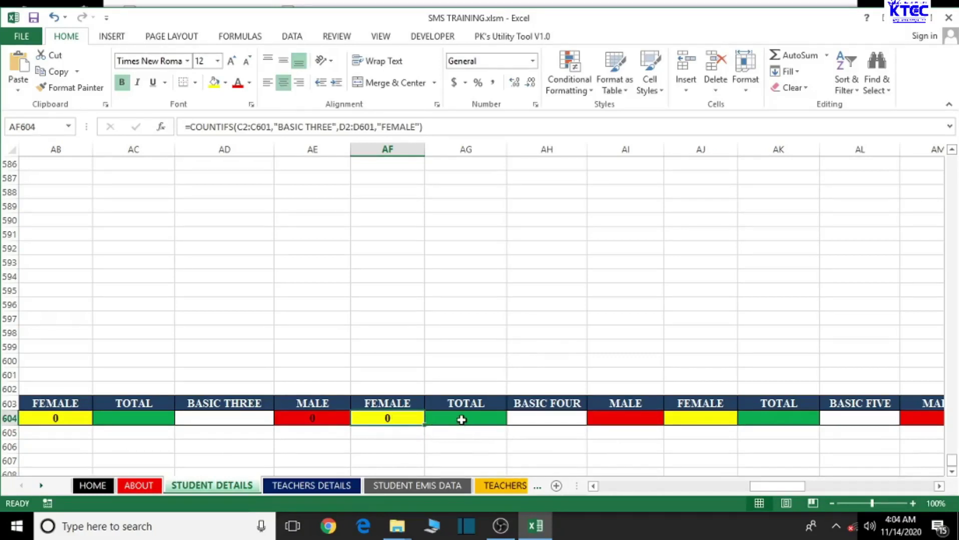
- Enter the copied COUNTIFS formula in AI604 under BASIC FOUR MALE, with the class criterion changed to "BASIC FOUR"
left_click(617, 420)
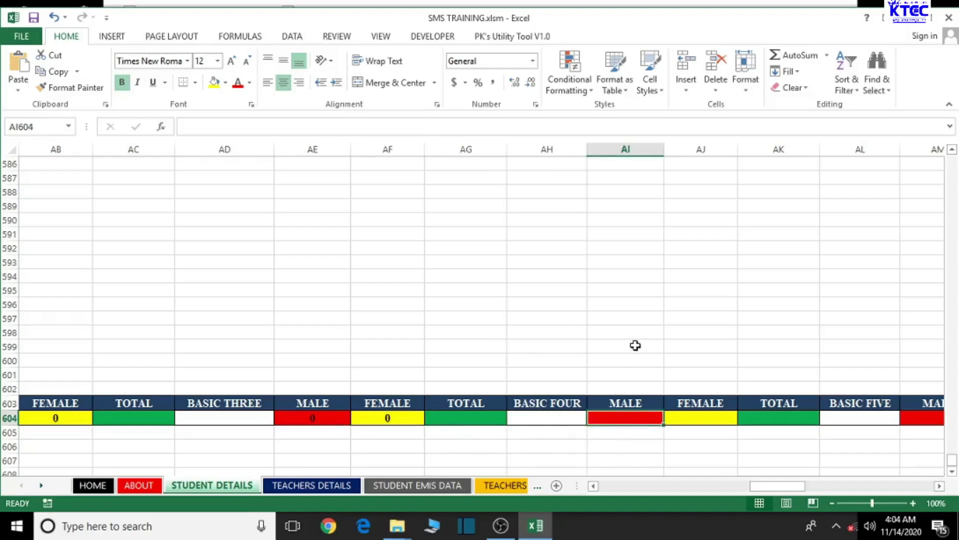
type("=")
type("COUNTIFS(C2:C601,\"KG ONE\",D2:D601,\"MALE\")")
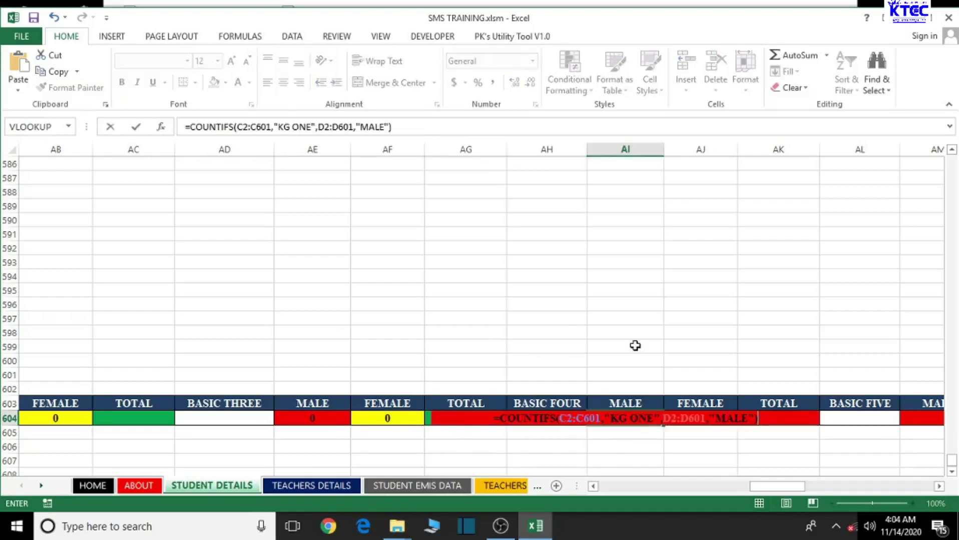
left_click(649, 423)
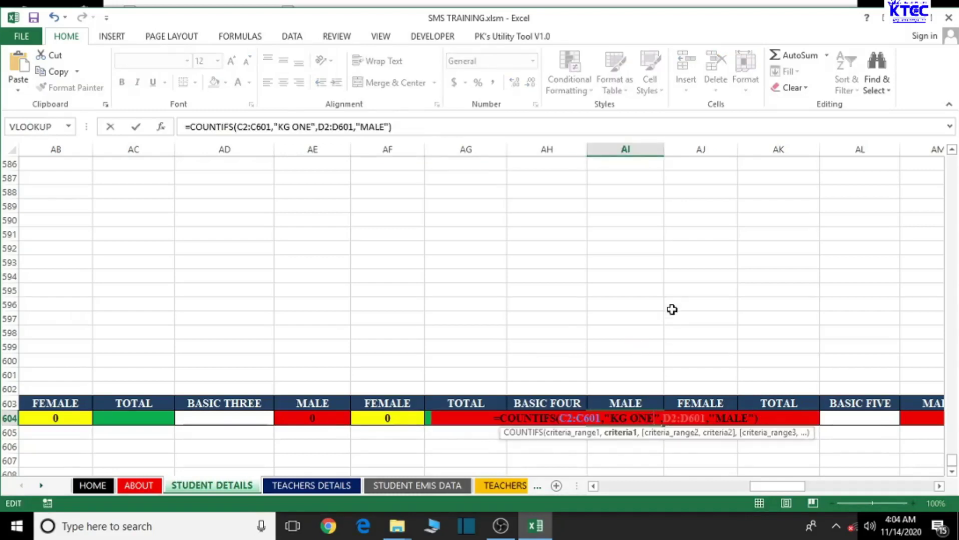
key("BackSpace")
key("BackSpace")
key("BackSpace")
key("BackSpace")
key("BackSpace")
key("BackSpace")
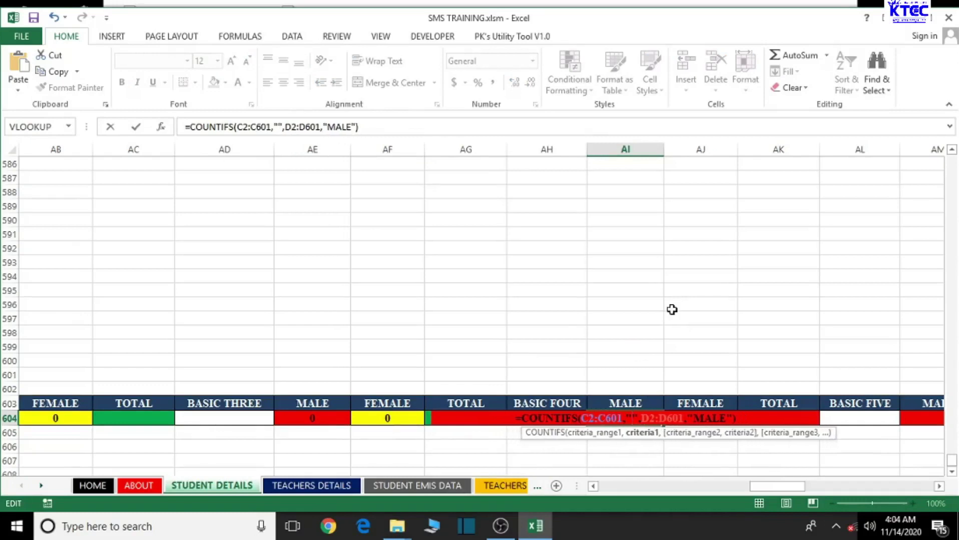
type("BASIC FO")
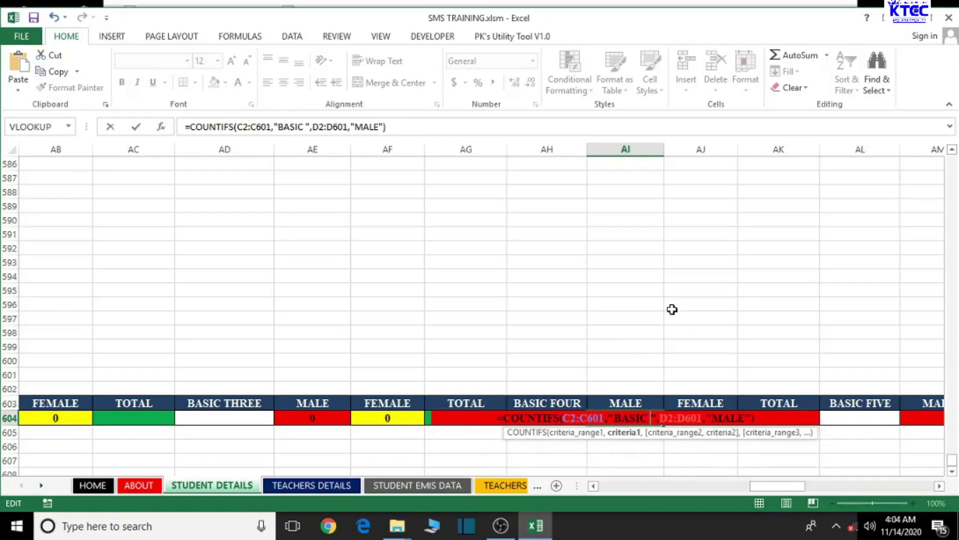
type("UR")
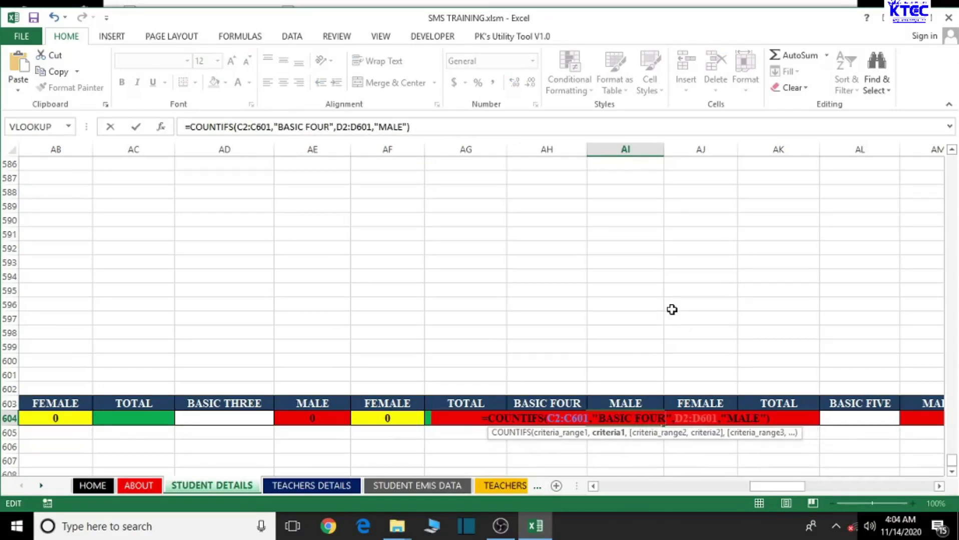
key("Return")
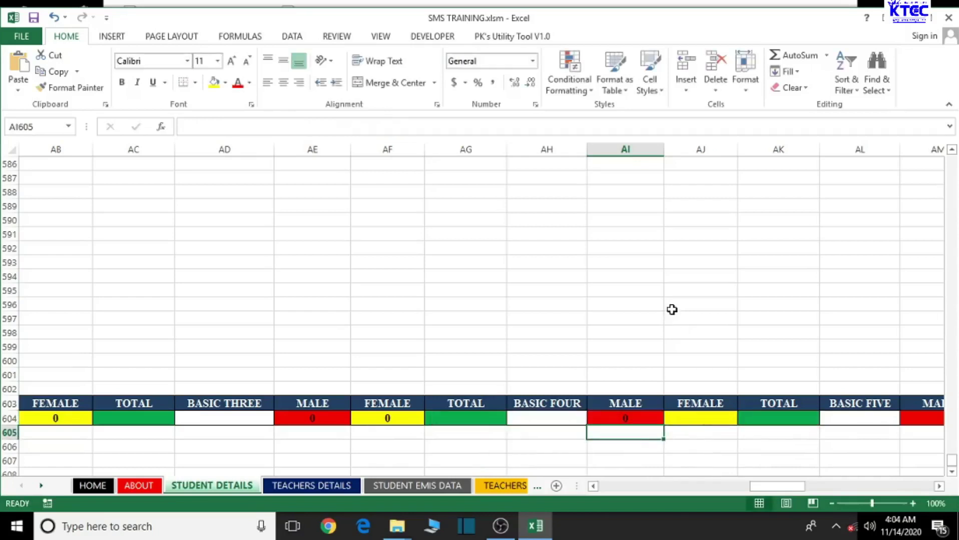
- Enter the copied COUNTIFS formula in AJ604 under BASIC FOUR FEMALE, with the criteria changed to "BASIC FOUR" and "FEMALE"
left_click(696, 417)
type("=")
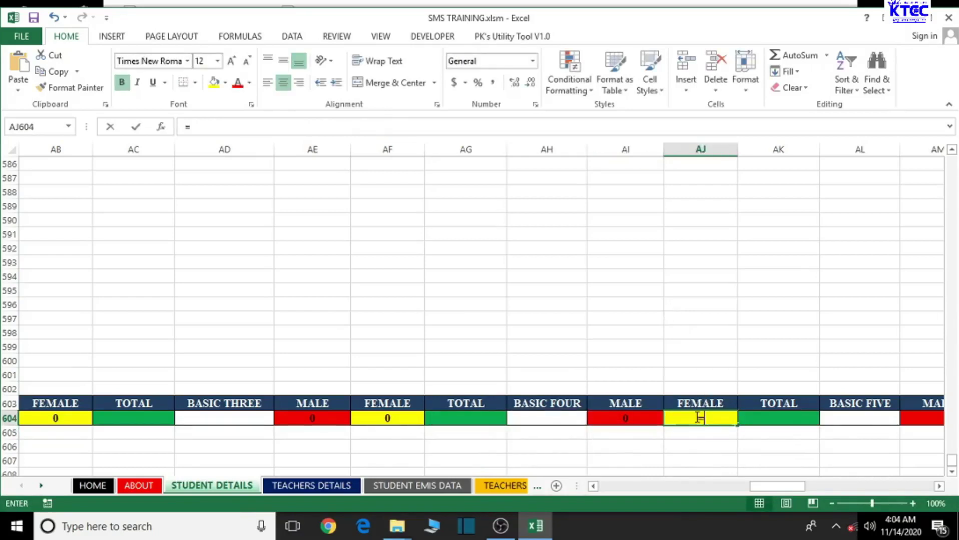
type("COUNTIFS(C2:C601,\"KG ONE\",D2:D601,\"MALE\")")
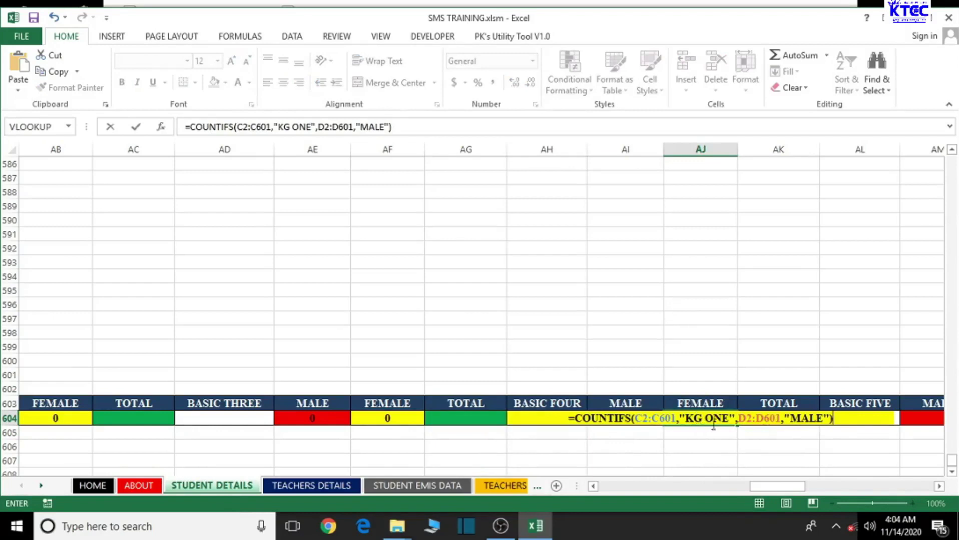
left_click(729, 418)
key("BackSpace")
key("BackSpace")
key("BackSpace")
key("BackSpace")
key("BackSpace")
key("BackSpace")
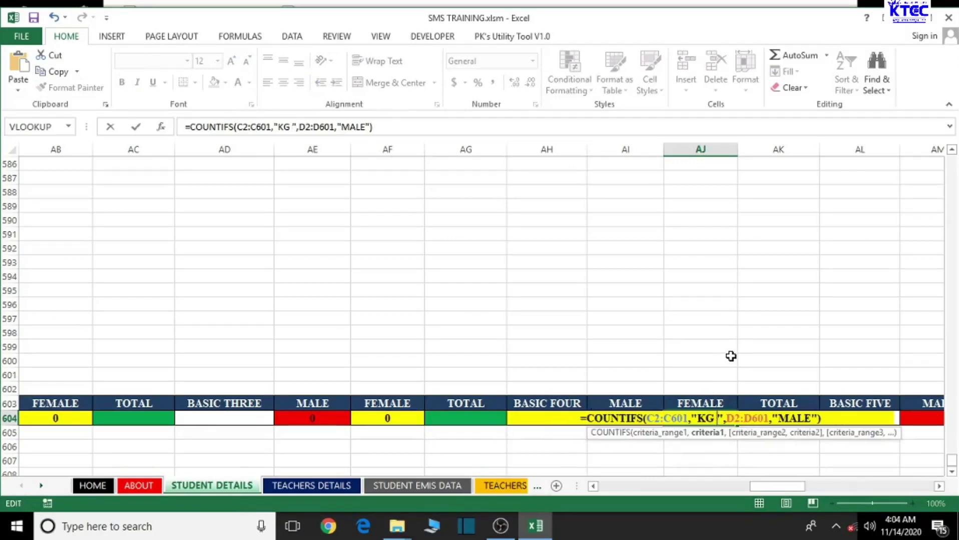
type("BASIC FO")
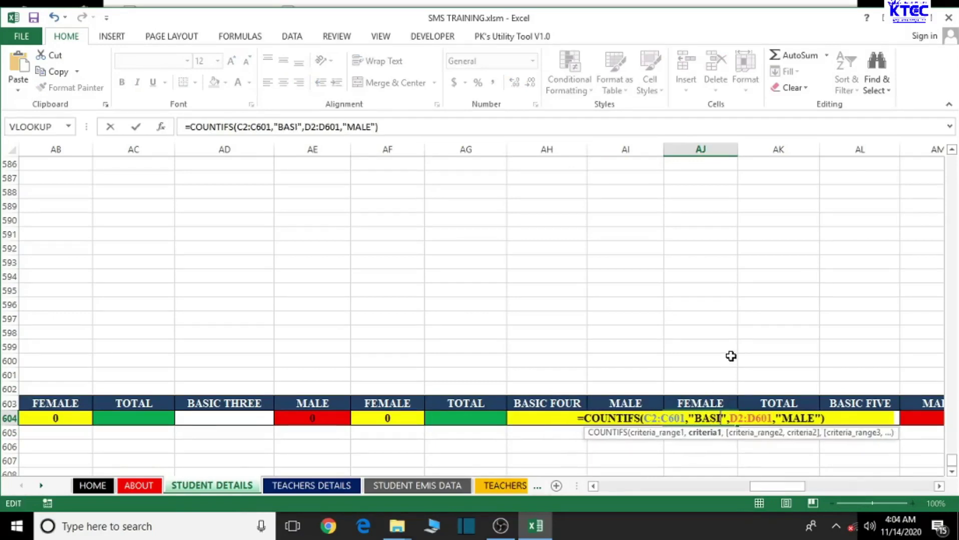
type("UR")
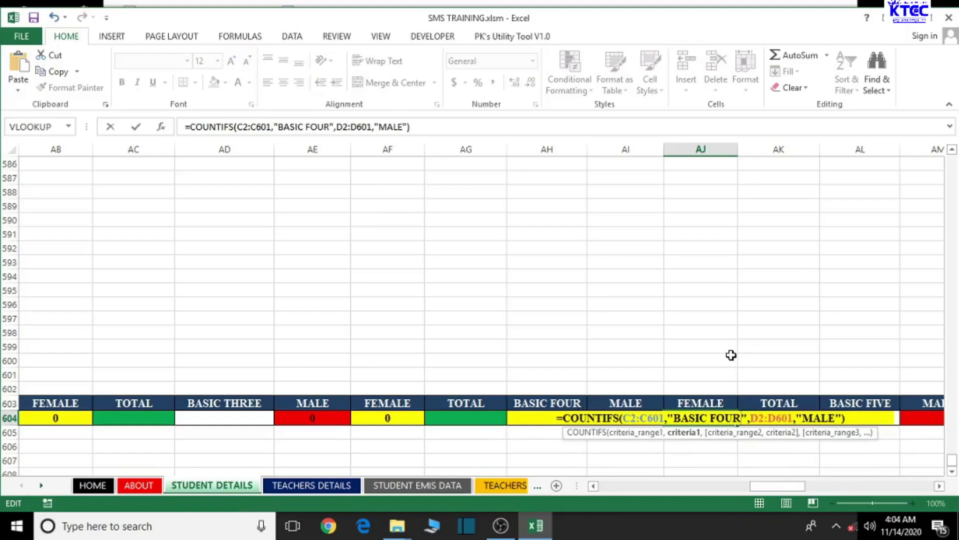
left_click(803, 419)
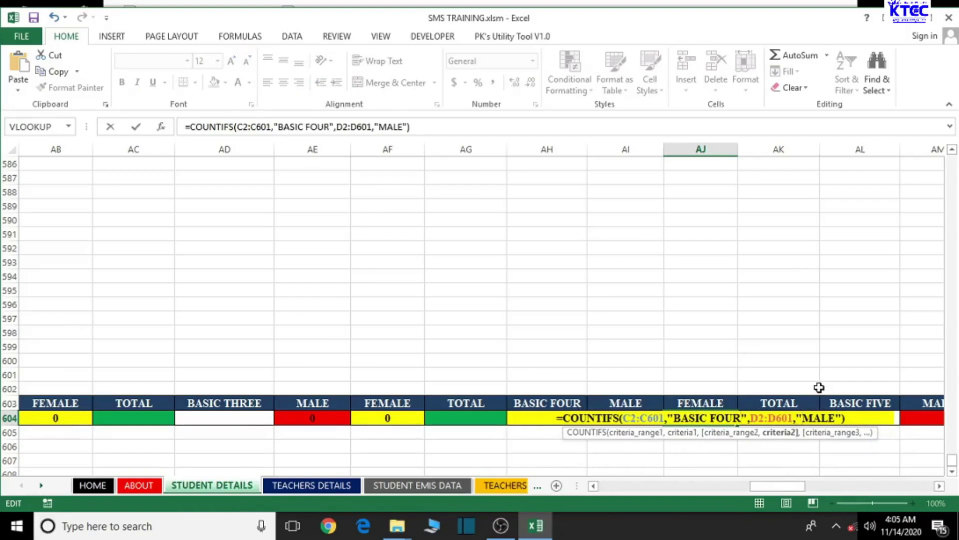
type("FE")
key("Return")
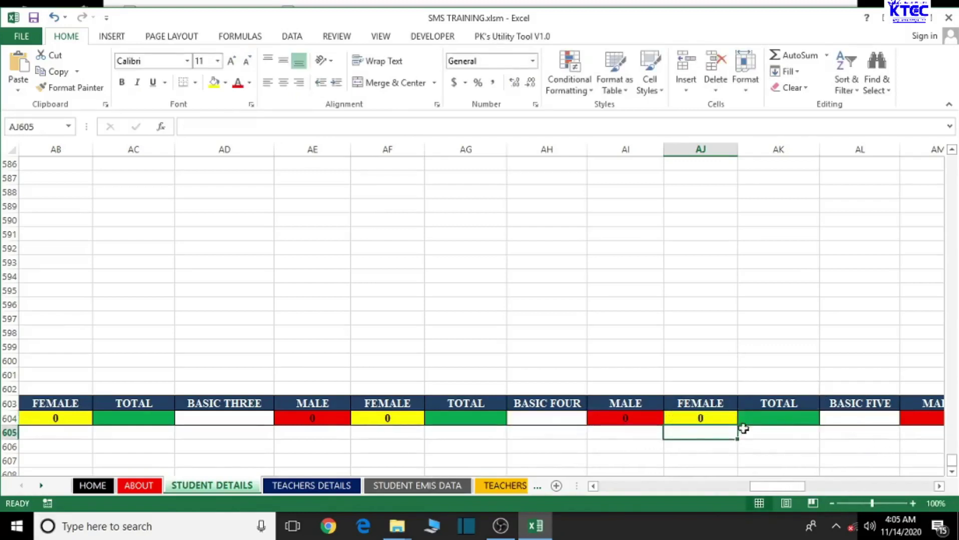
- Enter the copied COUNTIFS formula in AM604 under BASIC FIVE MALE, with the class criterion changed to "BASIC FIVE"
left_click(939, 486)
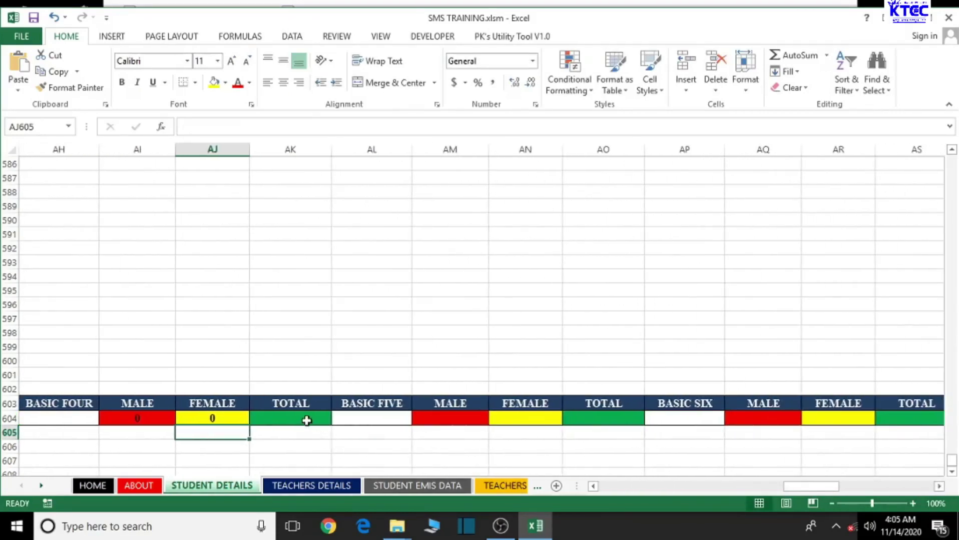
left_click(437, 419)
type("=")
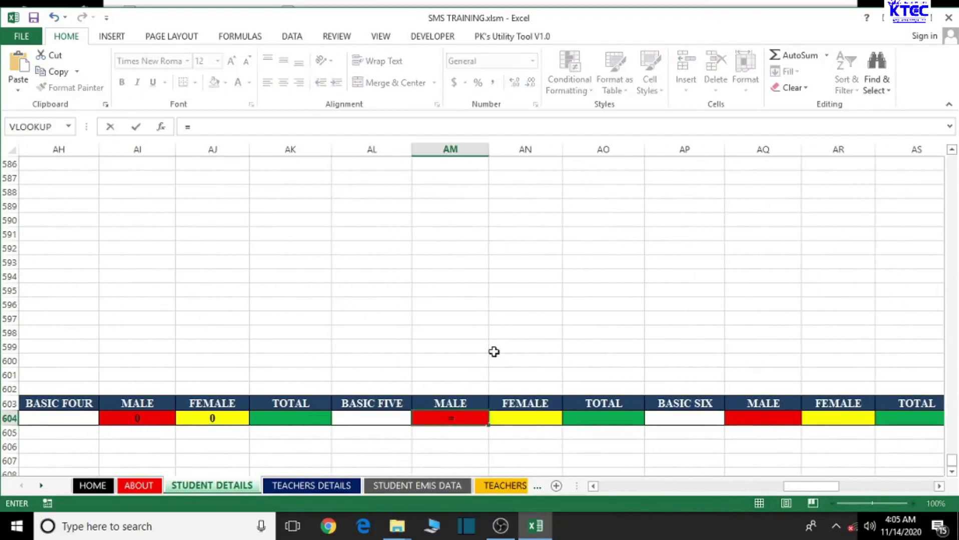
type("COUNTIFS(C2:C601,\"KG ONE\",D2:D601,\"MALE\")")
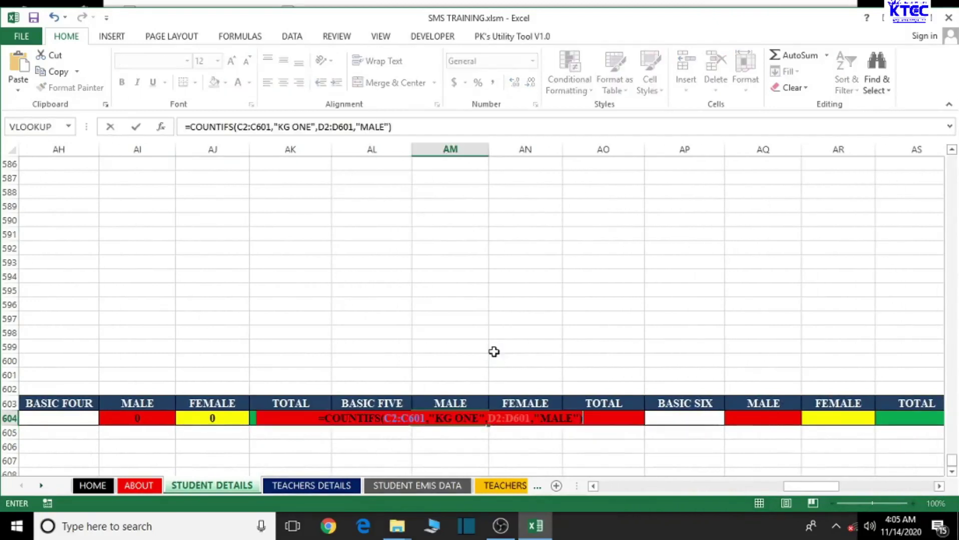
left_click(481, 419)
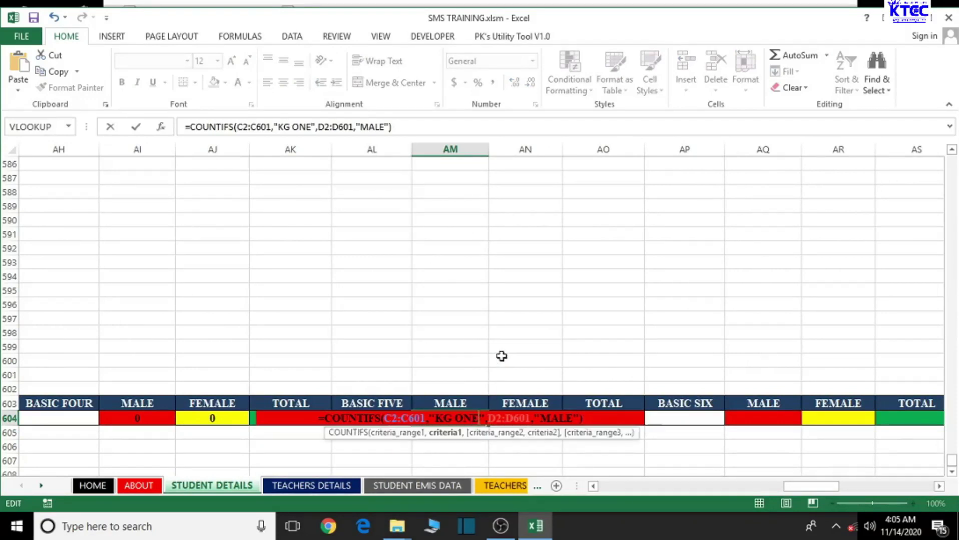
key("BackSpace")
key("BackSpace")
key("BackSpace")
key("BackSpace")
key("BackSpace")
key("BackSpace")
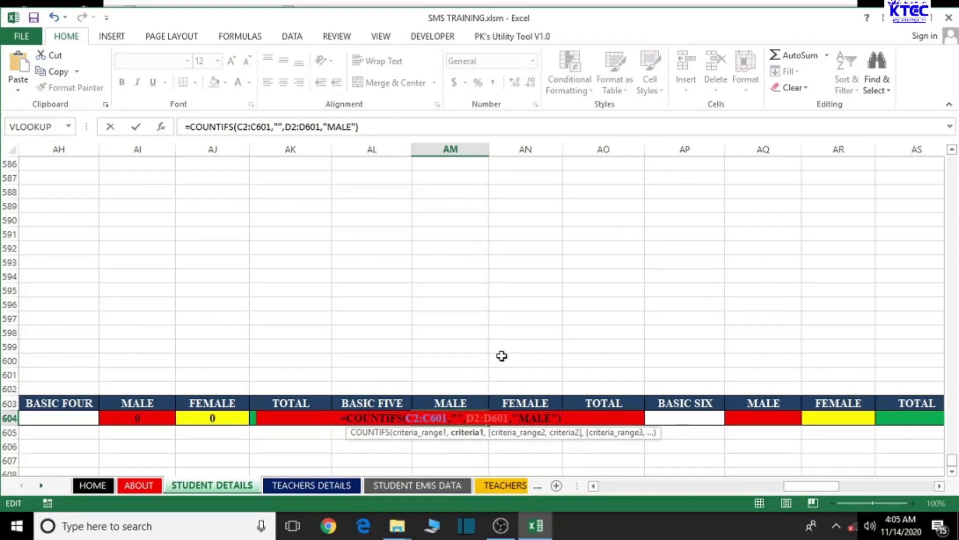
type("BASIC FI")
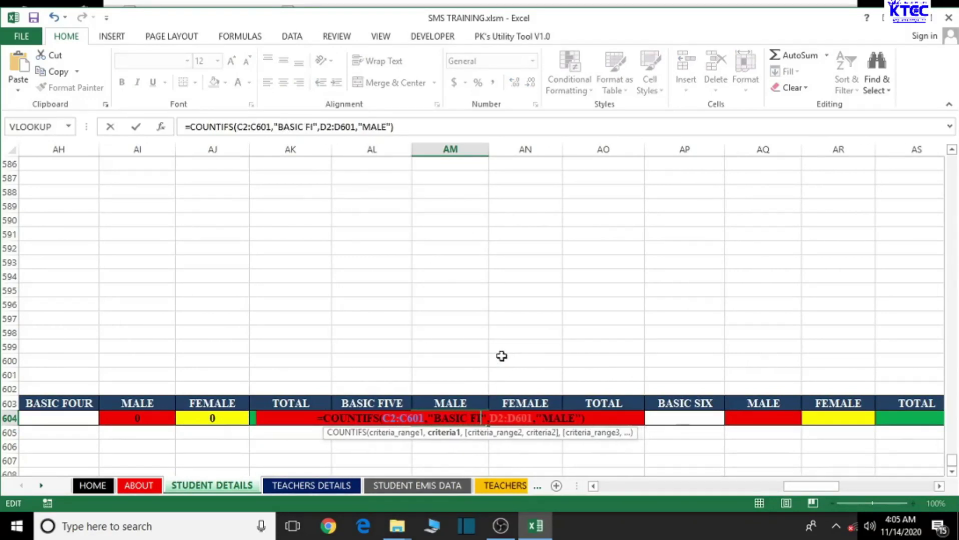
type("VE")
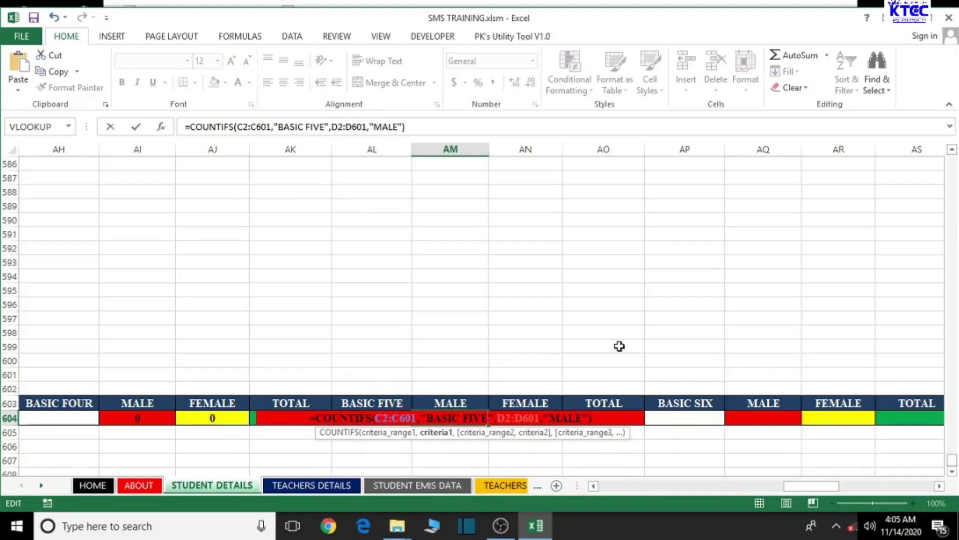
key("Return")
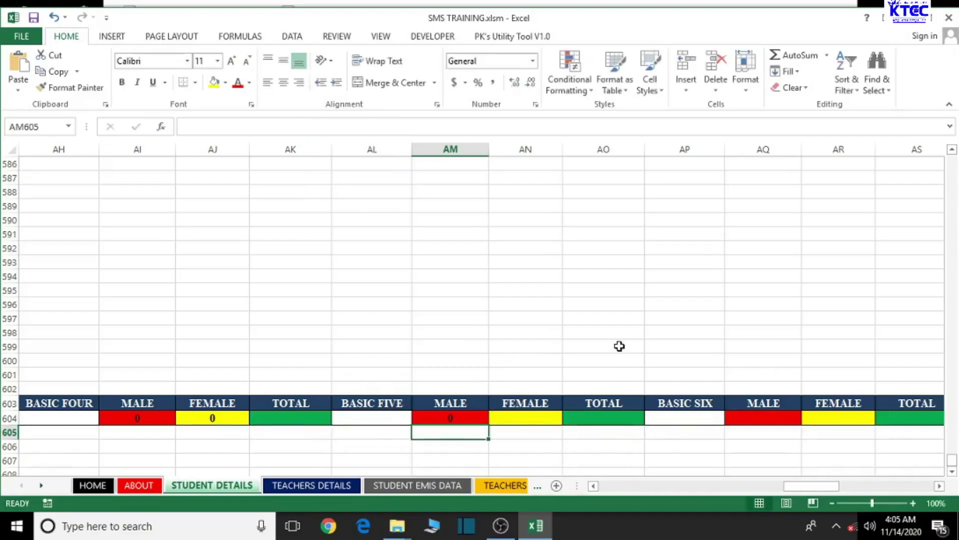
- Enter the copied COUNTIFS formula in AN604 under BASIC FIVE FEMALE, with the criteria changed to "BASIC FIVE" and "FEMALE"
left_click(522, 423)
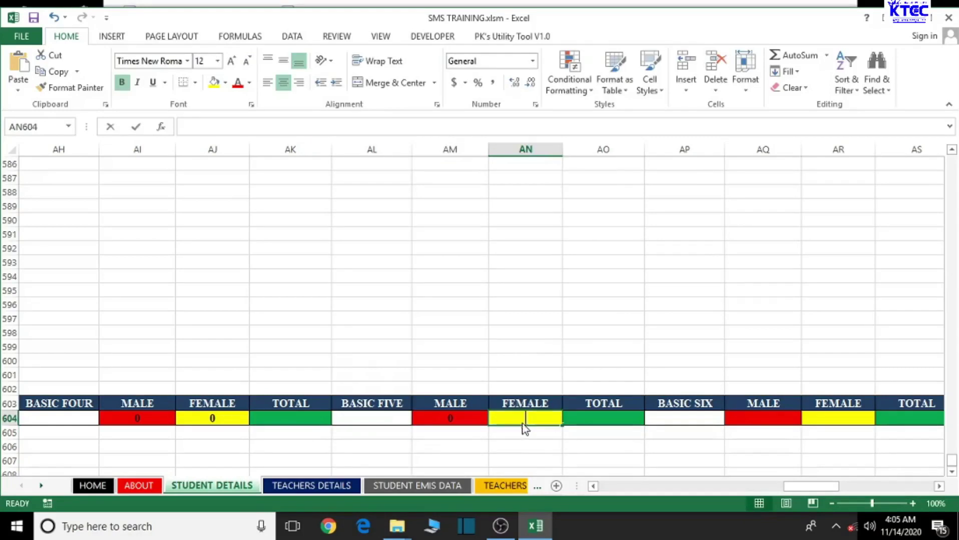
double_click(523, 423)
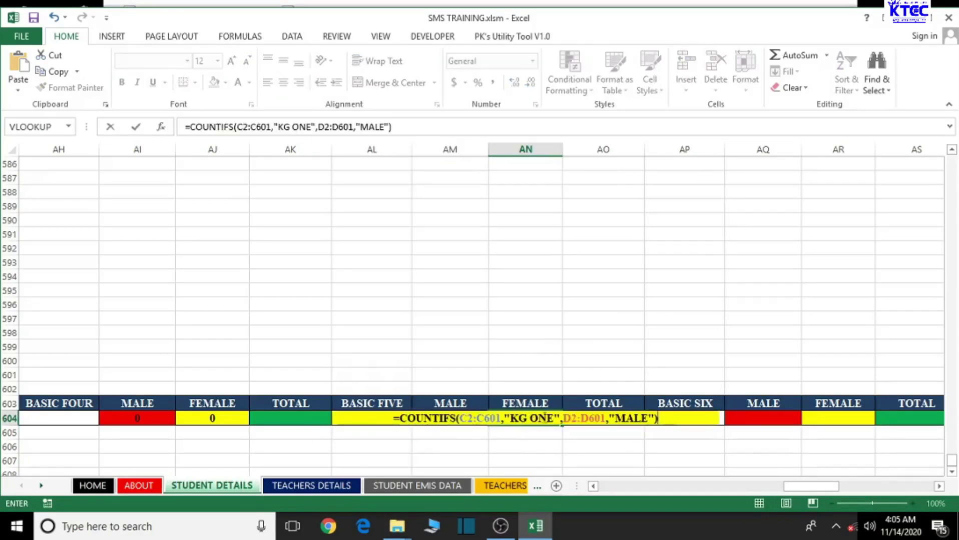
left_click(553, 418)
key("BackSpace")
key("BackSpace")
key("BackSpace")
key("BackSpace")
key("BackSpace")
key("BackSpace")
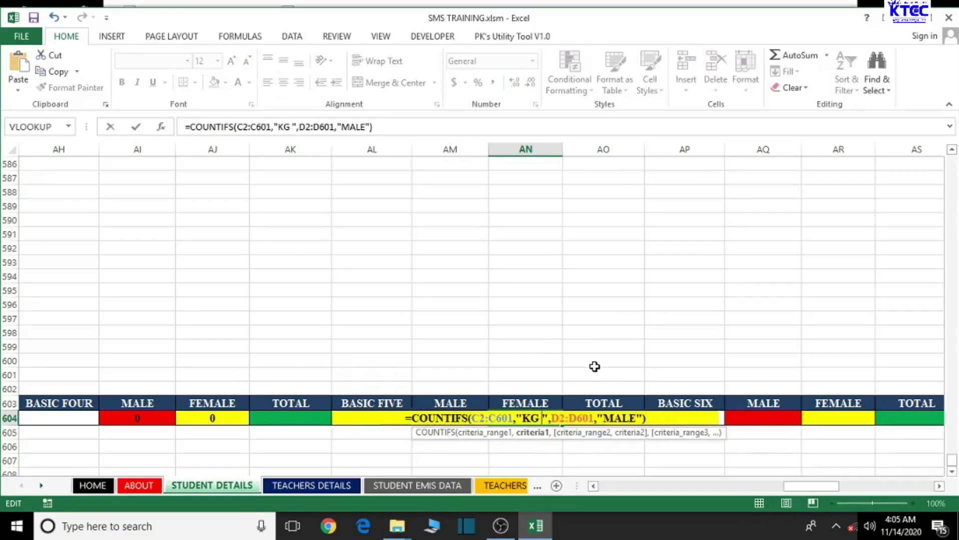
type("BASIC FIVE")
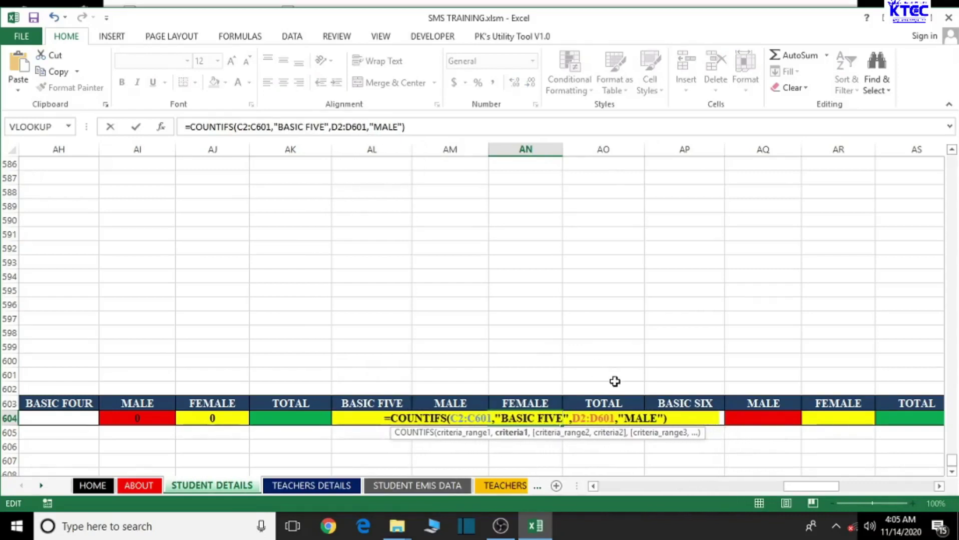
left_click(624, 419)
type("FE")
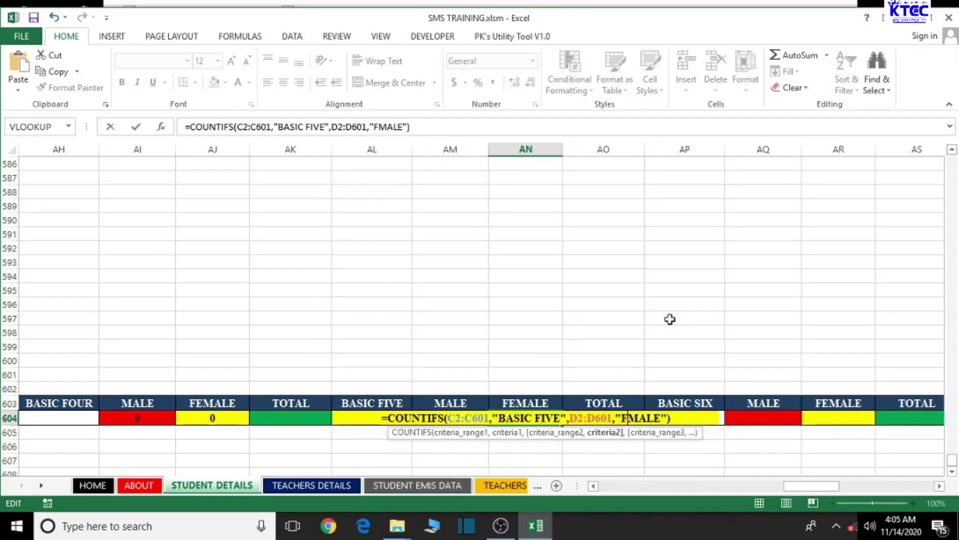
key("Return")
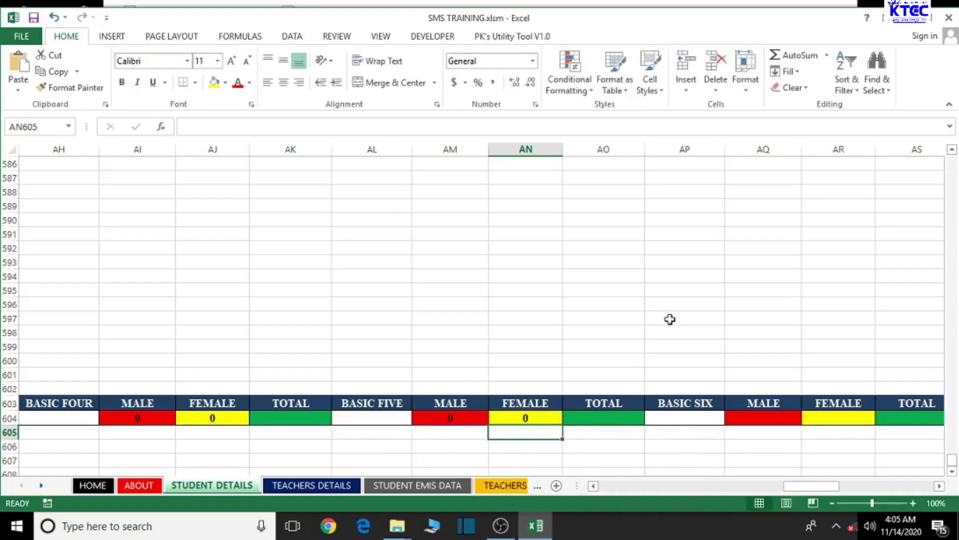
- Enter the copied COUNTIFS formula in AQ604 under BASIC SIX MALE, with the class criterion changed to "BASIC SIX"
left_click(753, 416)
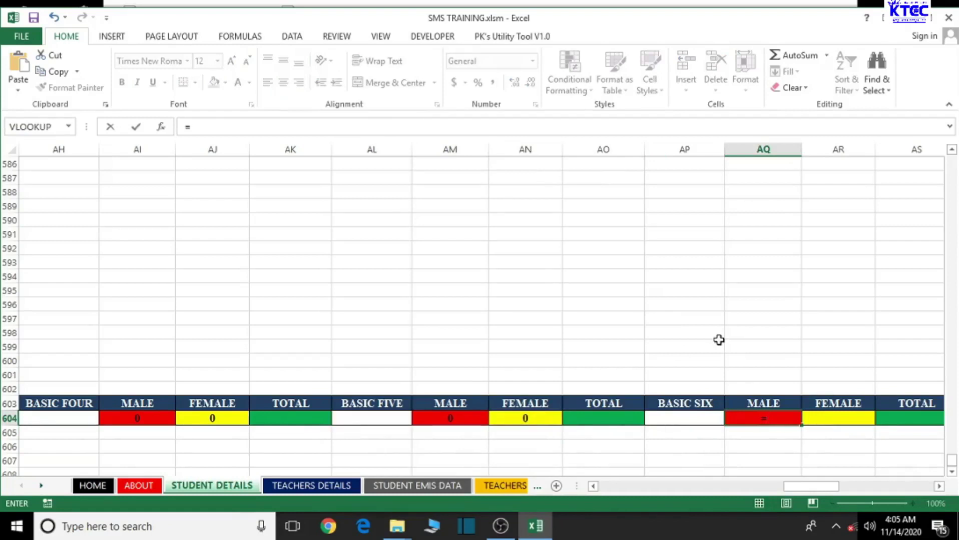
type("COUNTIFS(C2:C601,\"KG ONE\",D2:D601,\"MALE\")")
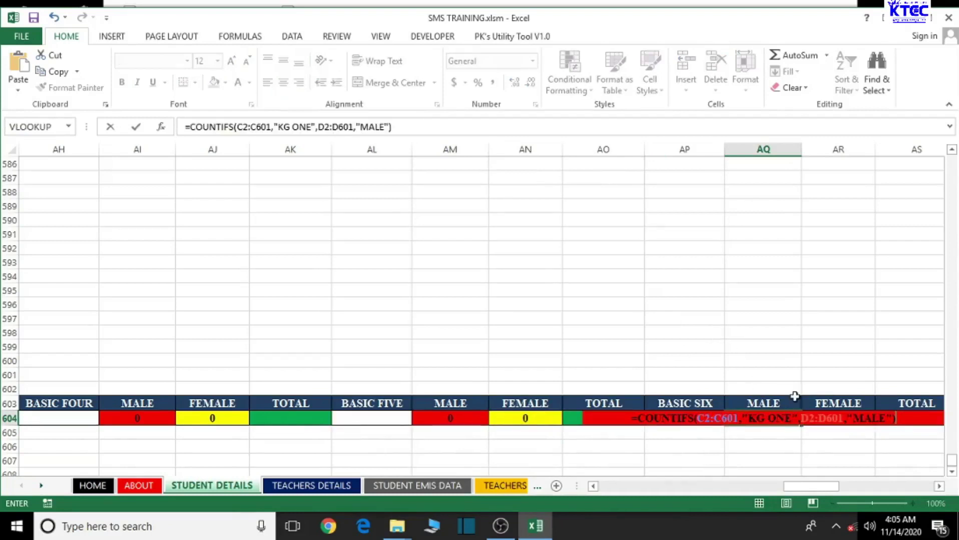
left_click(790, 418)
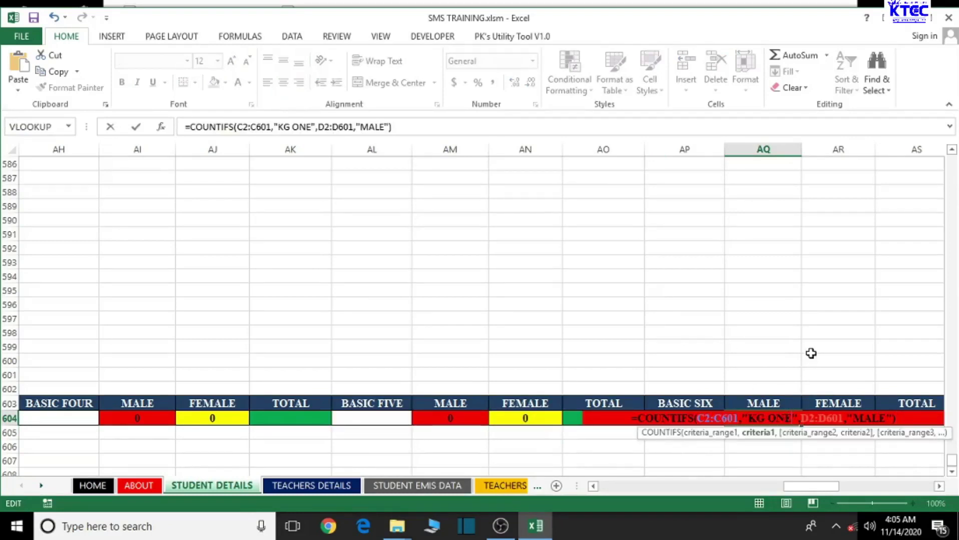
key("BackSpace")
key("BackSpace")
key("BackSpace")
key("BackSpace")
key("BackSpace")
key("BackSpace")
type("B")
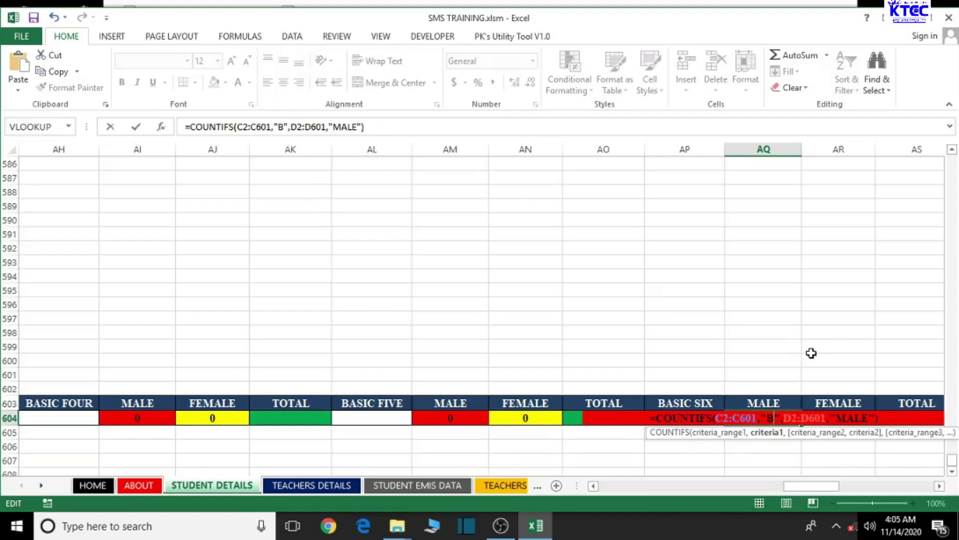
type("ASIC SIX")
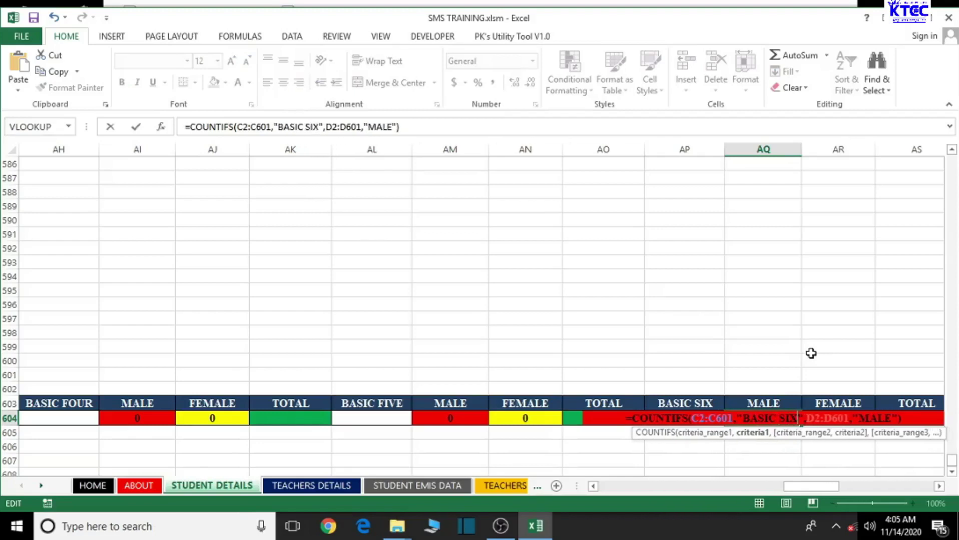
key("Return")
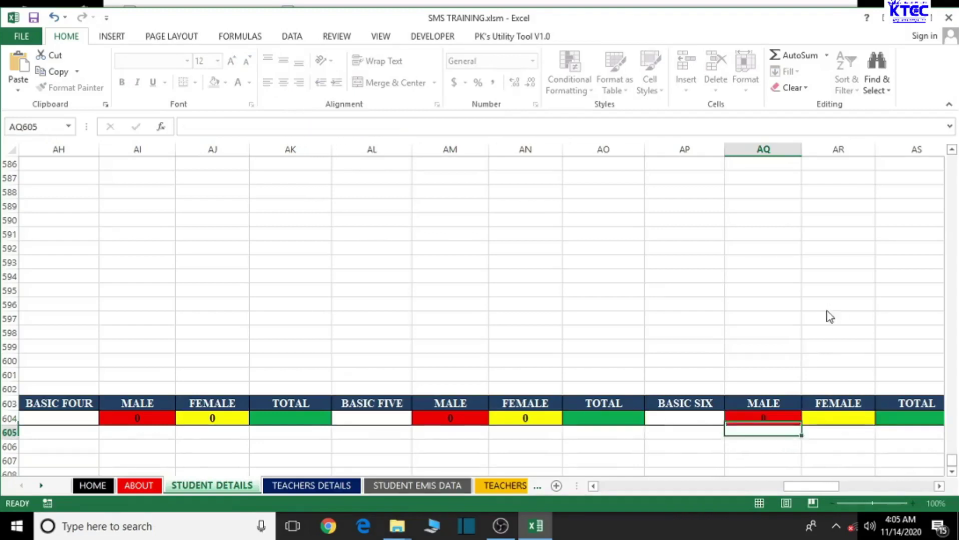
- Enter the copied COUNTIFS formula in AR604 under BASIC SIX FEMALE, with the criteria changed to "BASIC SIX" and "FEMALE"
left_click(942, 489)
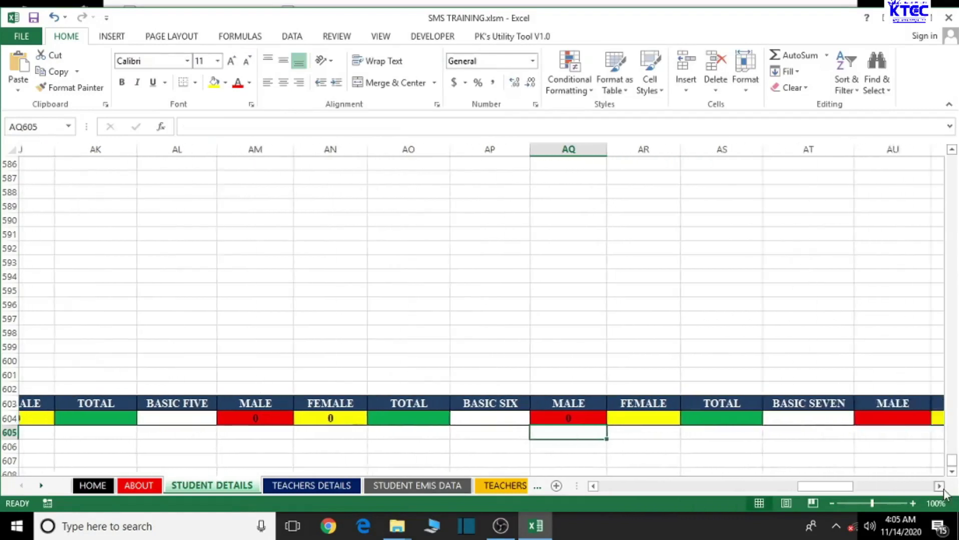
left_click(284, 416)
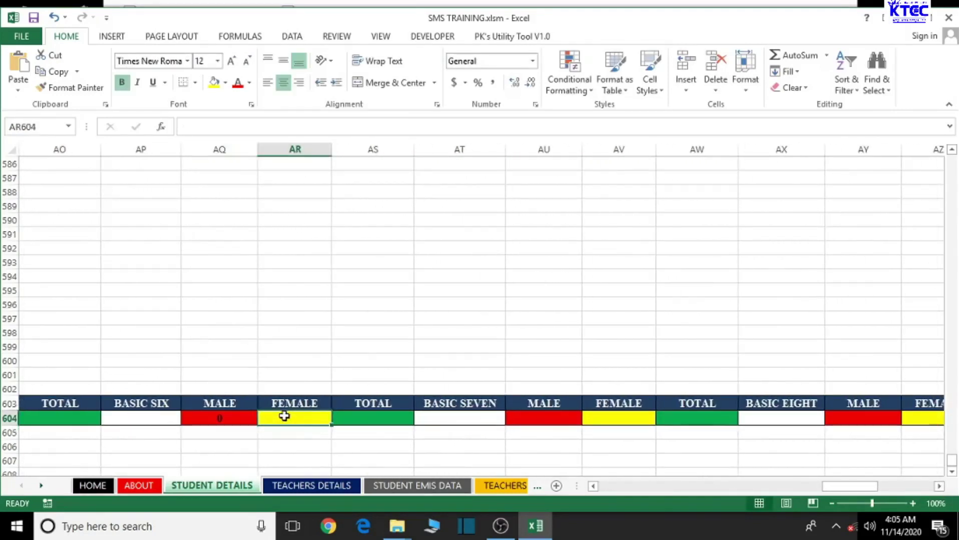
type("=BASI")
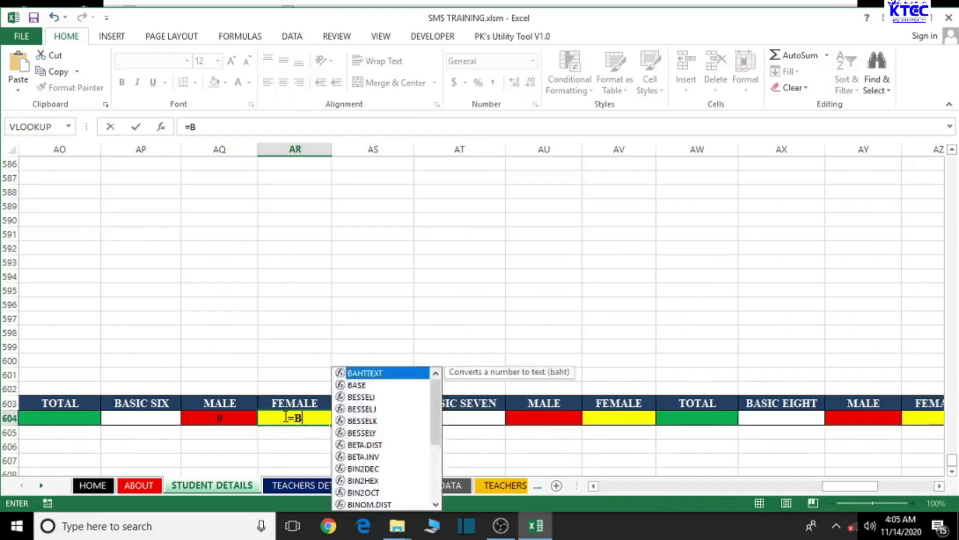
key("BackSpace")
key("BackSpace")
key("BackSpace")
key("BackSpace")
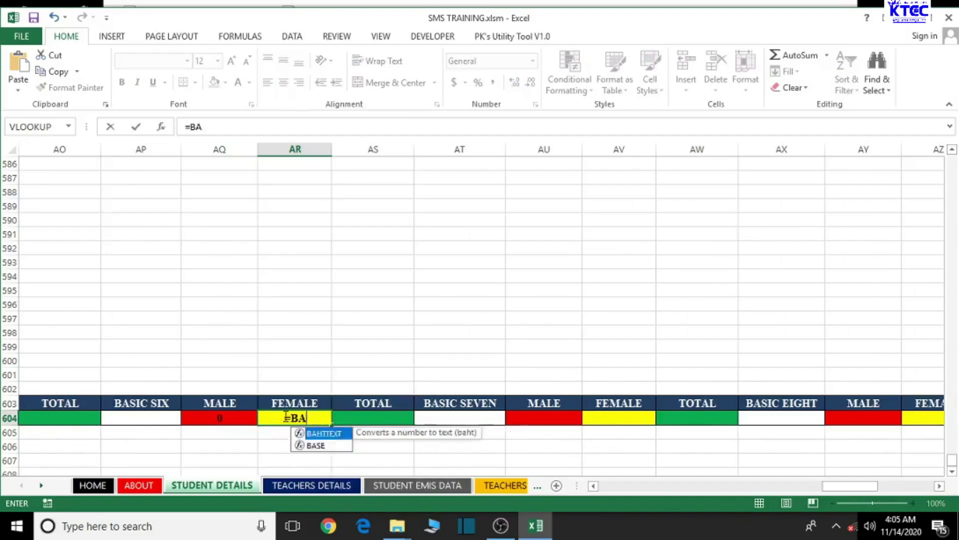
type("COUNTIFS(C2:C601,\"KG ONE\",D2:D601,\"MALE\")")
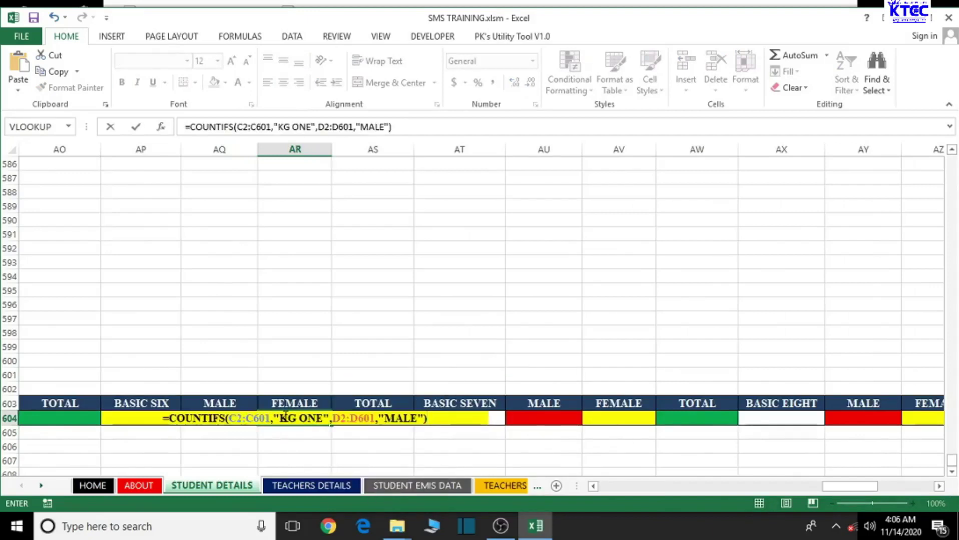
left_click(326, 418)
left_click(323, 418)
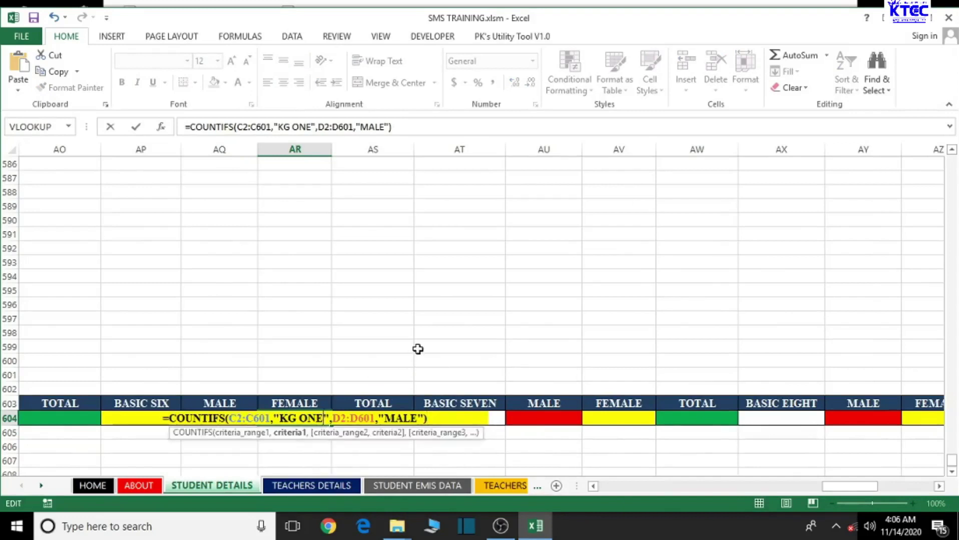
key("BackSpace")
key("BackSpace")
key("BackSpace")
key("BackSpace")
key("BackSpace")
key("BackSpace")
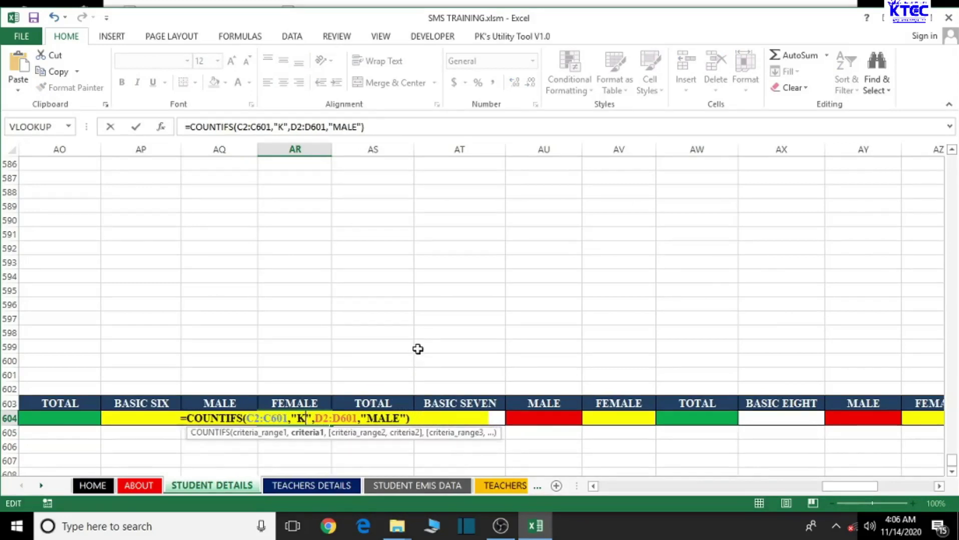
type("BASIC SI")
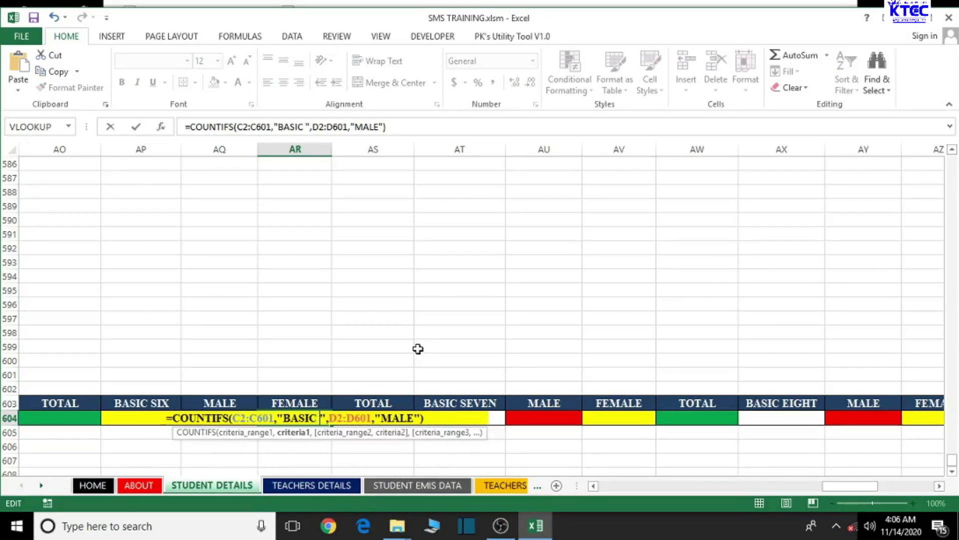
type("X")
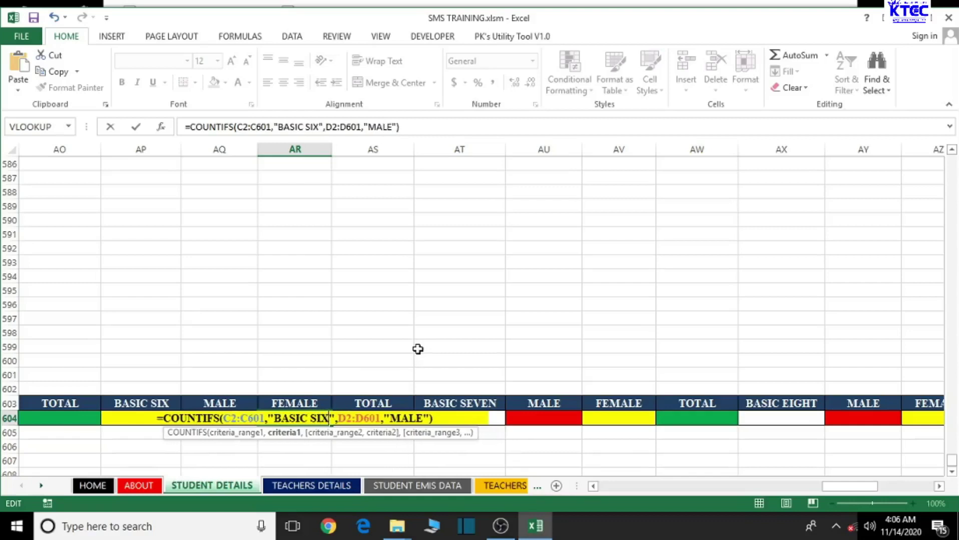
left_click(391, 419)
type("FE")
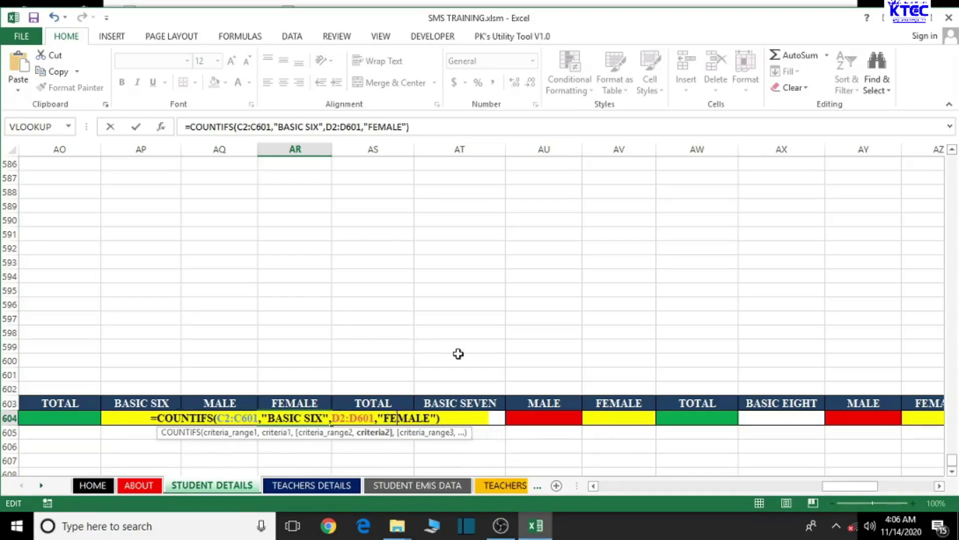
key("Return")
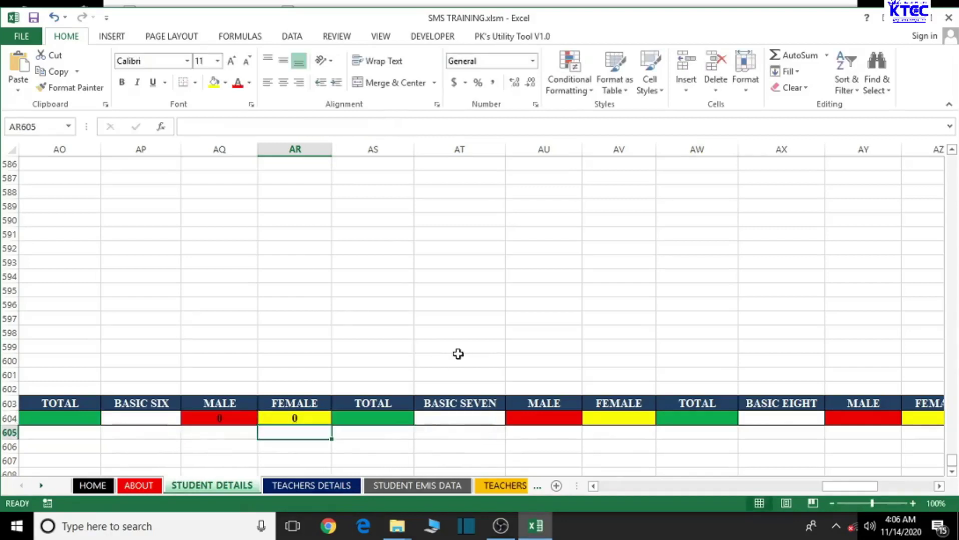
- Begin a formula in AU604 under BASIC SEVEN MALE
left_click(554, 421)
type("=")
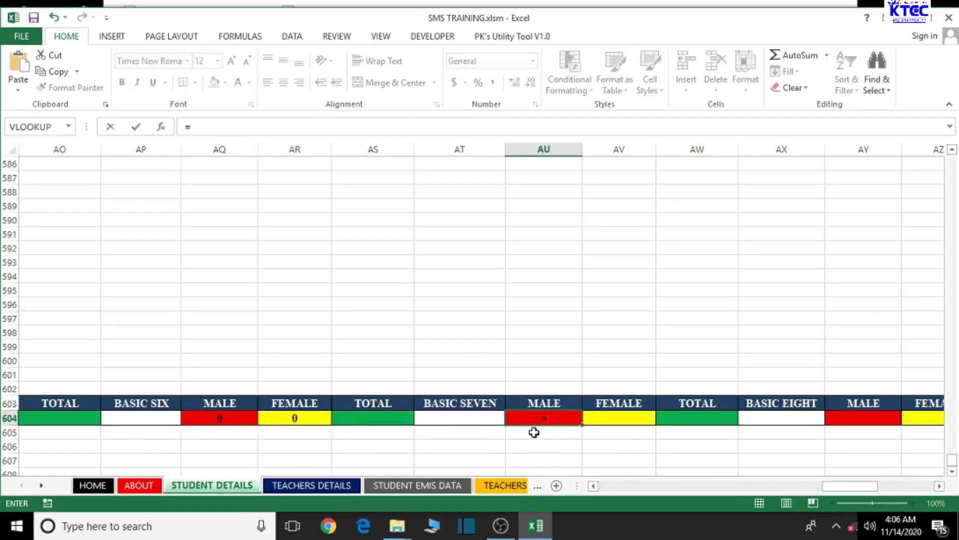
- Enter =COUNTIFS(C2:C601,"BASIC SEVEN",D2:D601,"MALE") in the BASIC SEVEN male cell AU604
type("COUNTIFS(C2:C601,\"KG ONE\",D2:D601,\"MALE\")")
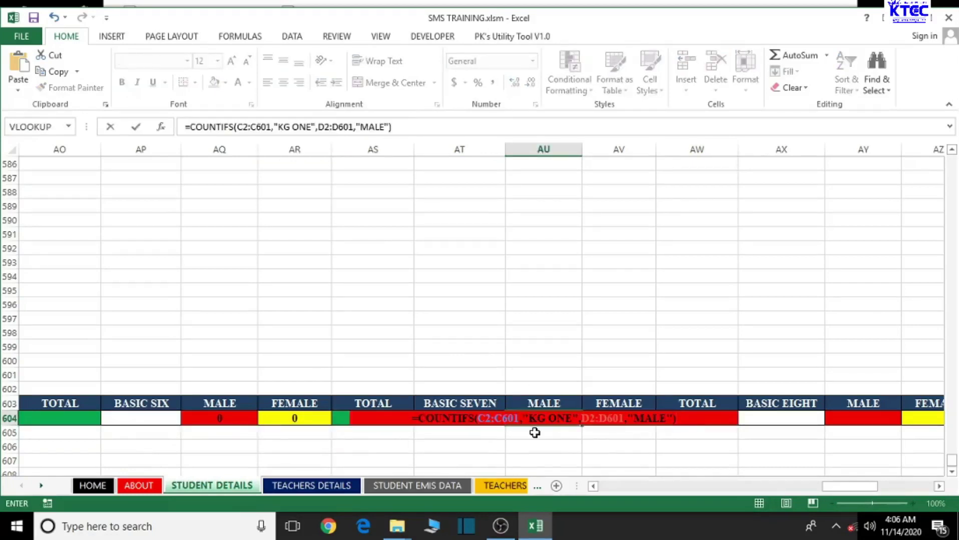
left_click(572, 418)
key("BackSpace")
key("BackSpace")
key("BackSpace")
key("BackSpace")
key("BackSpace")
key("BackSpace")
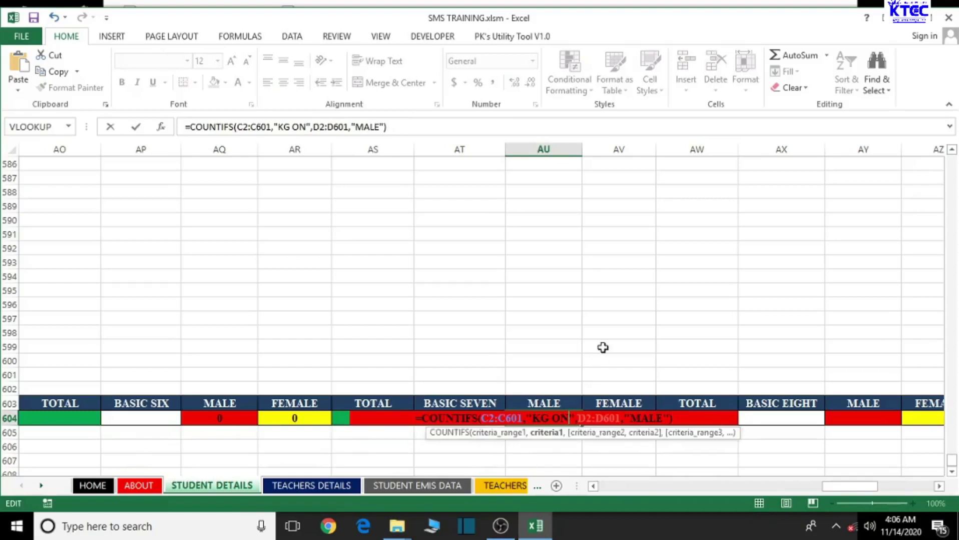
type("BASIC S")
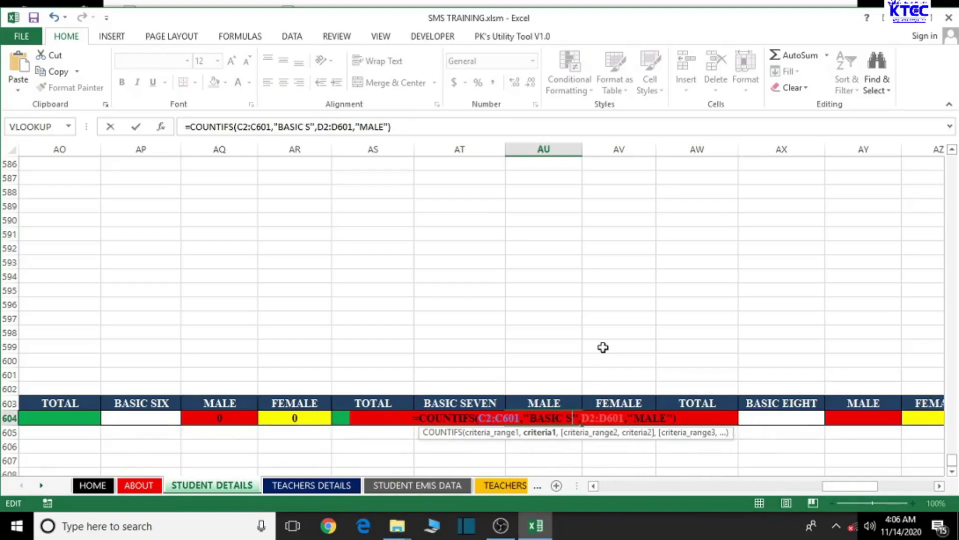
type("EVEN")
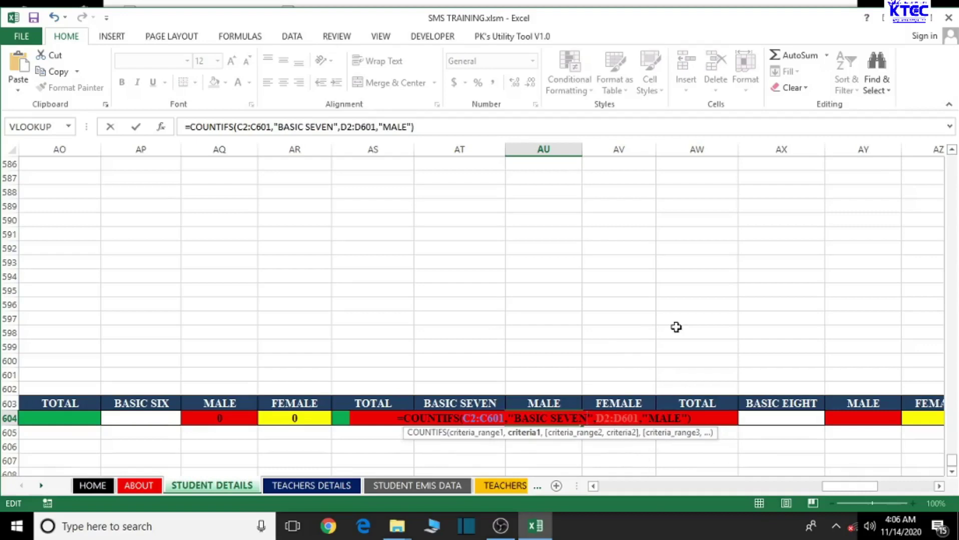
key("Return")
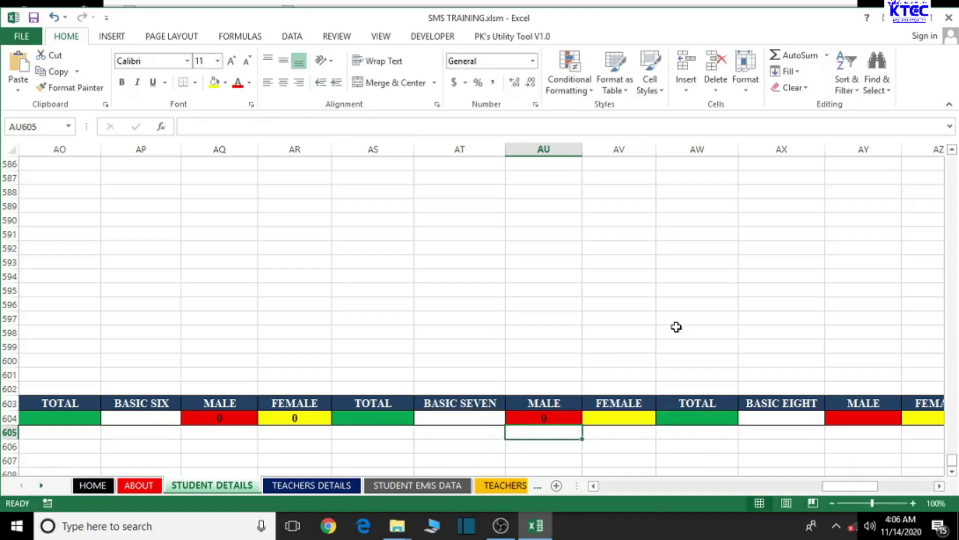
- Enter =COUNTIFS(C2:C601,"BASIC SEVEN",D2:D601,"FEMALE") in the BASIC SEVEN female cell AV604
left_click(619, 420)
type("=")
type("COUNTIFS(C2:C601,\"KG ONE\",D2:D601,\"MALE\")")
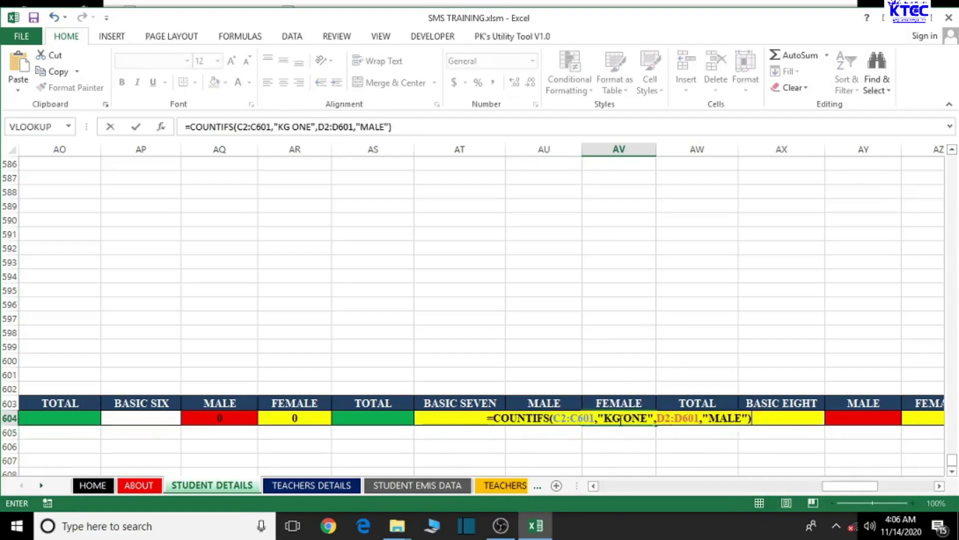
left_click(646, 419)
key("BackSpace")
key("BackSpace")
key("BackSpace")
key("BackSpace")
key("BackSpace")
key("BackSpace")
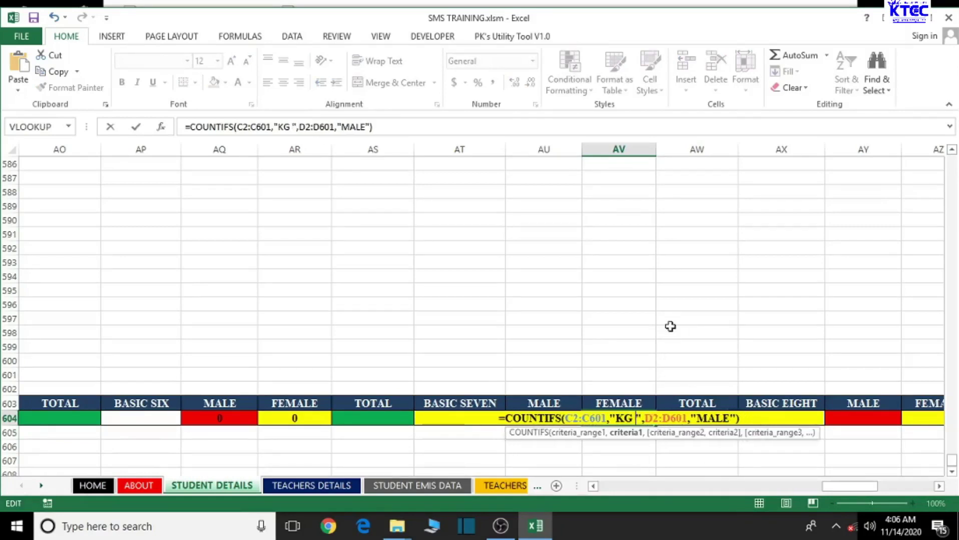
type("BASIC SEVE")
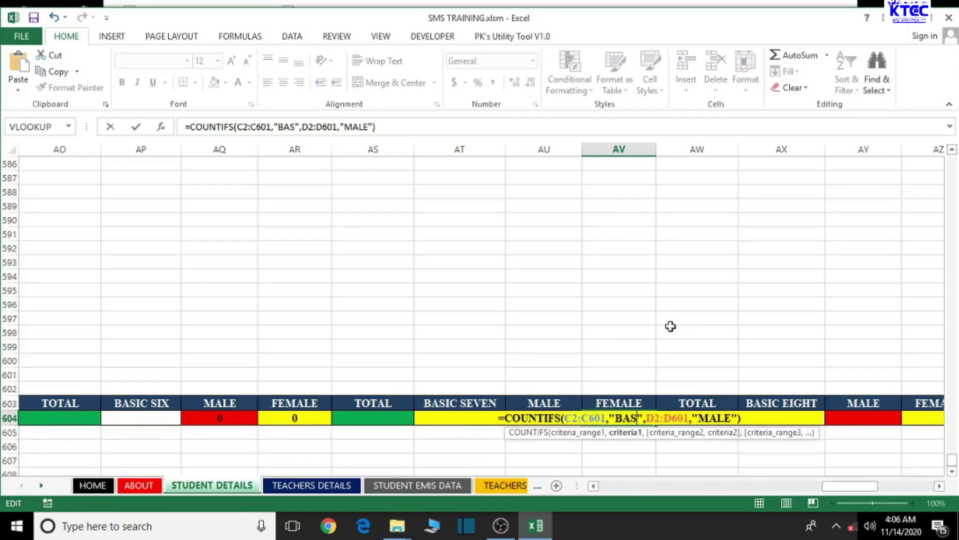
type("N")
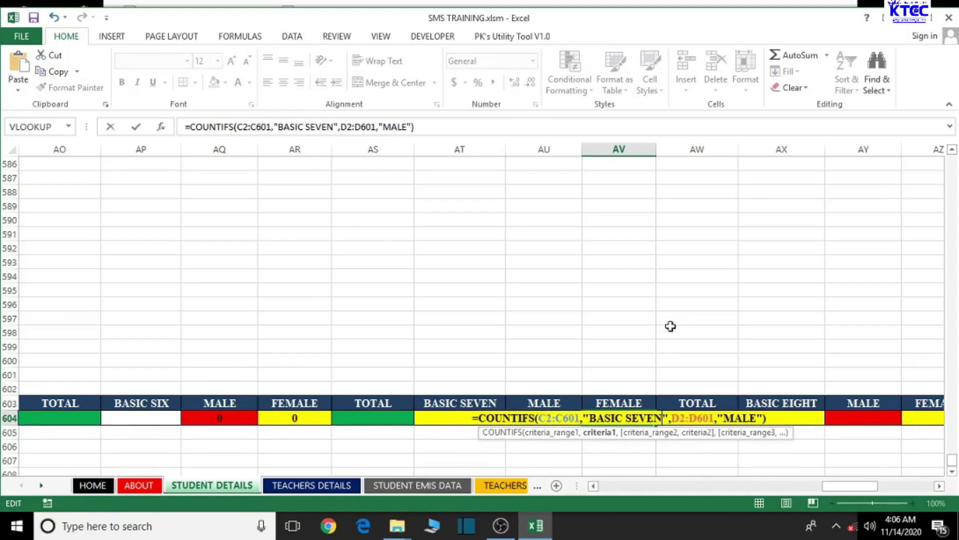
left_click(724, 418)
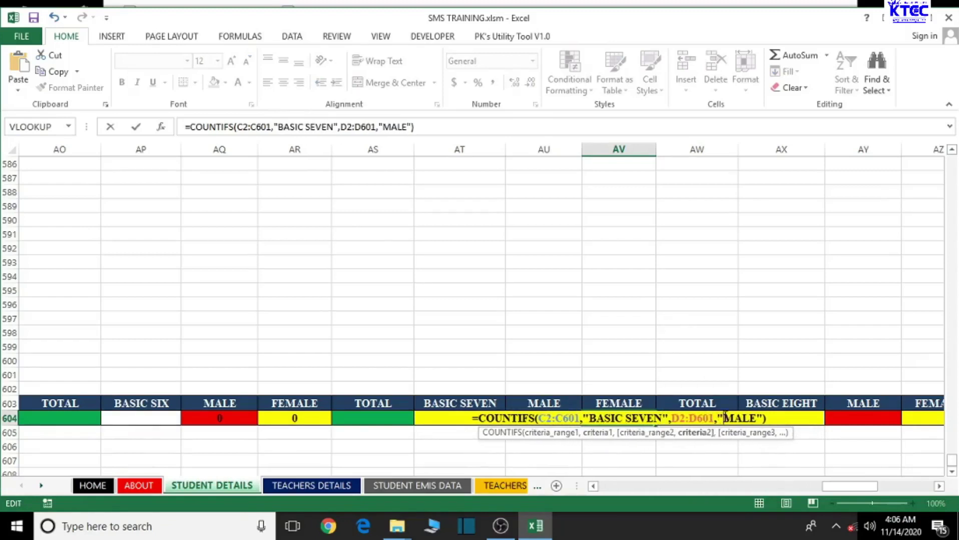
type("FE")
key("Return")
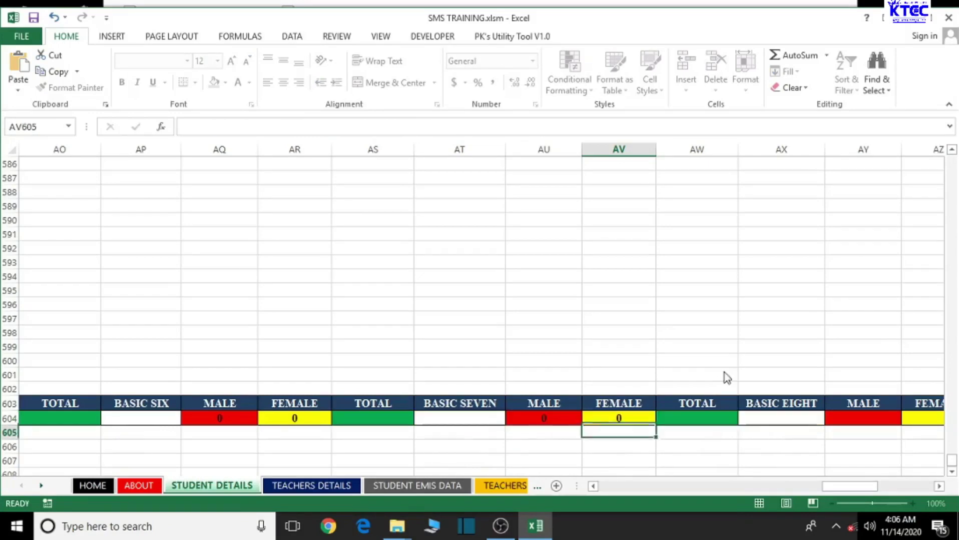
- Enter =COUNTIFS(C2:C601,"BASIC EIGHT",D2:D601,"MALE") in the BASIC EIGHT male cell AY604
left_click(939, 486)
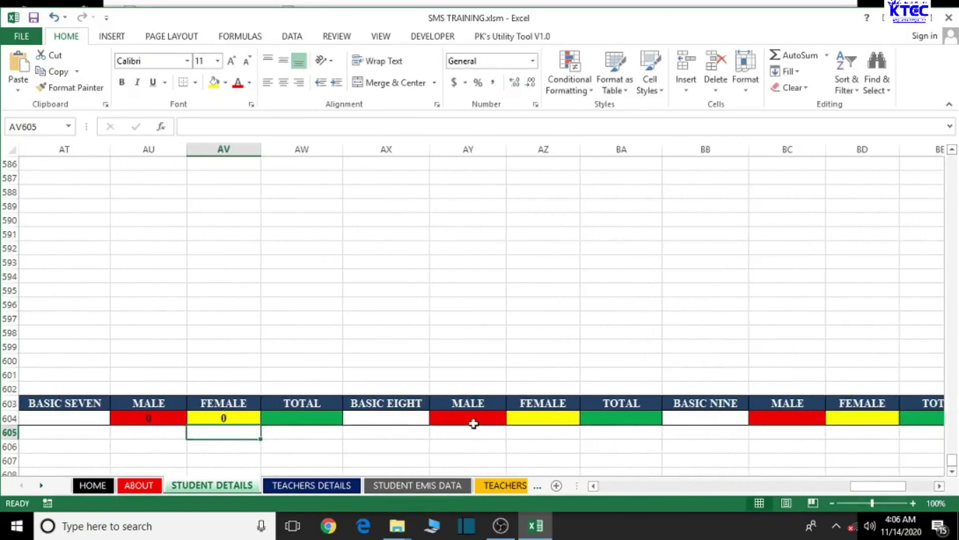
left_click(470, 419)
type("=")
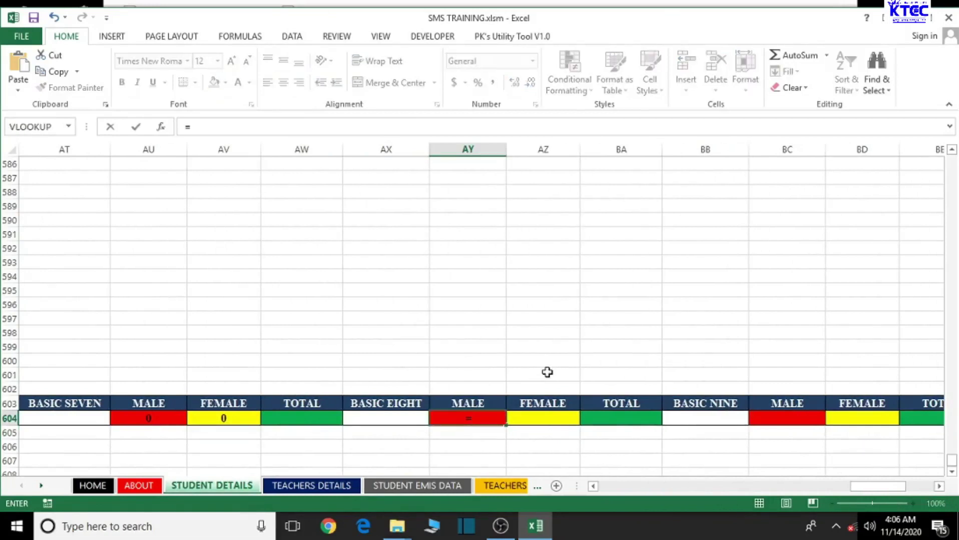
type("COUNTIFS(C2:C601,\"KG ONE\",D2:D601,\"MALE\")")
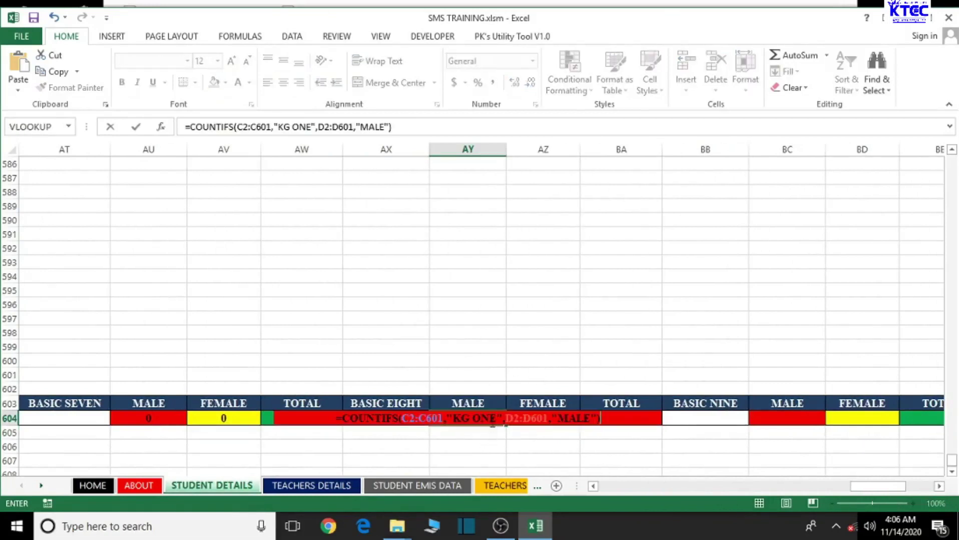
left_click(494, 419)
key("BackSpace")
key("BackSpace")
key("BackSpace")
key("BackSpace")
key("BackSpace")
key("BackSpace")
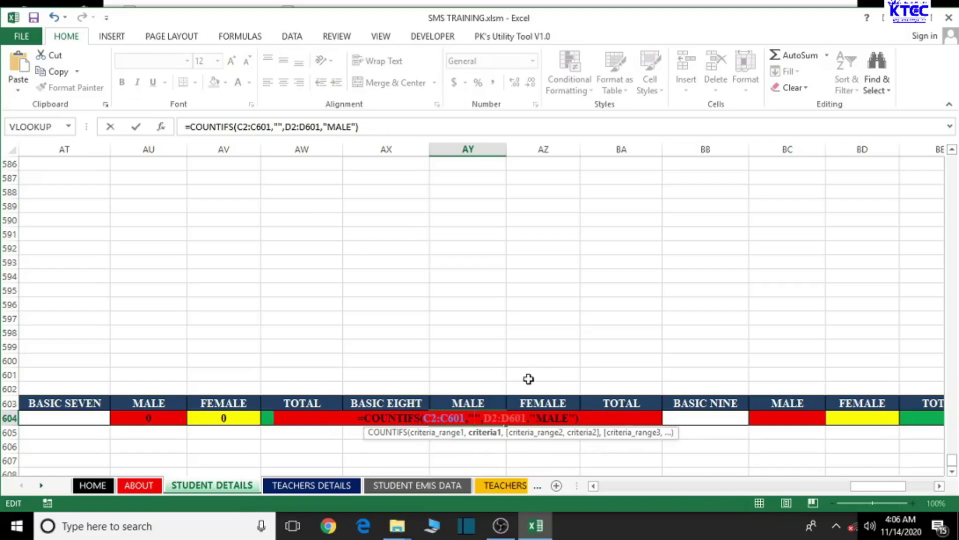
type("BASIC EIG")
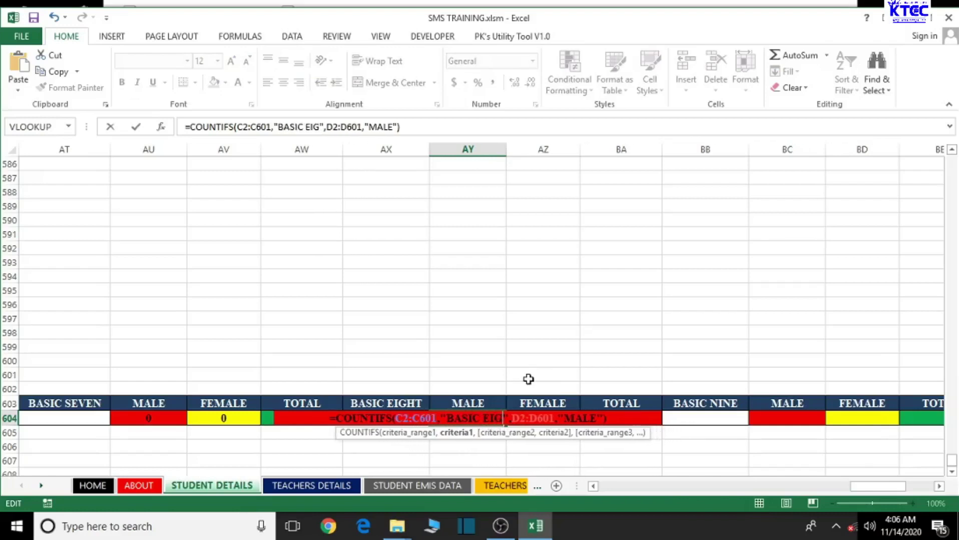
type("HT")
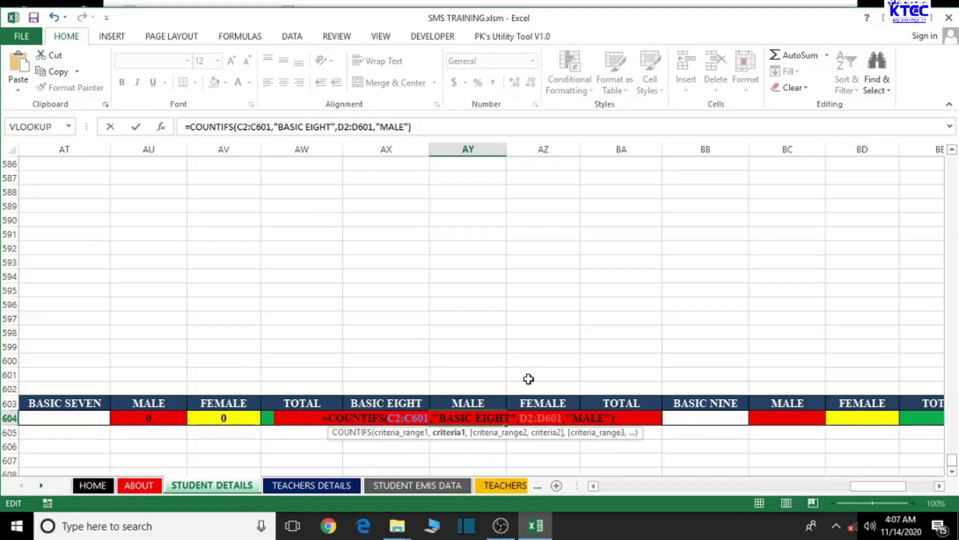
key("Return")
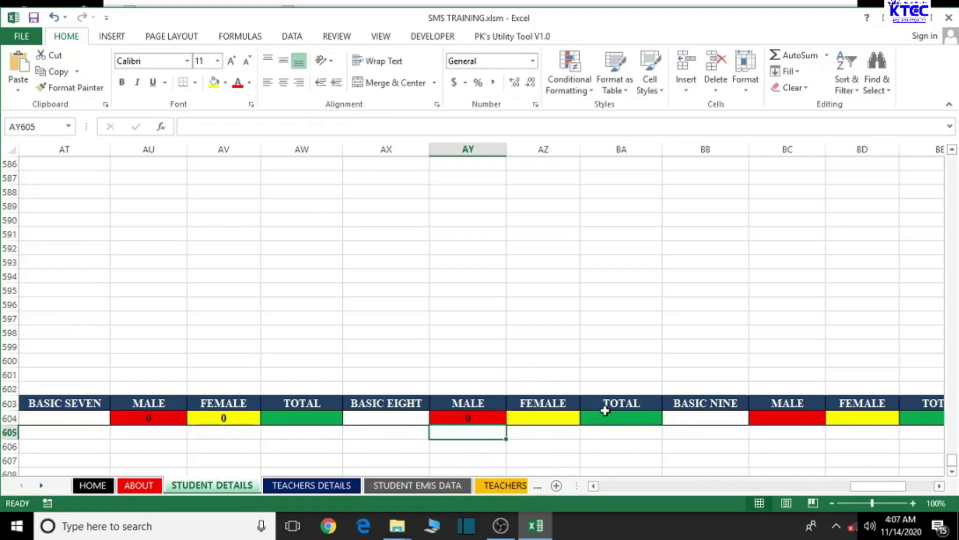
- Enter =COUNTIFS(C2:C601,"BASIC EIGHT",D2:D601,"FEMALE") in the BASIC EIGHT female cell AZ604
left_click(547, 421)
type("=")
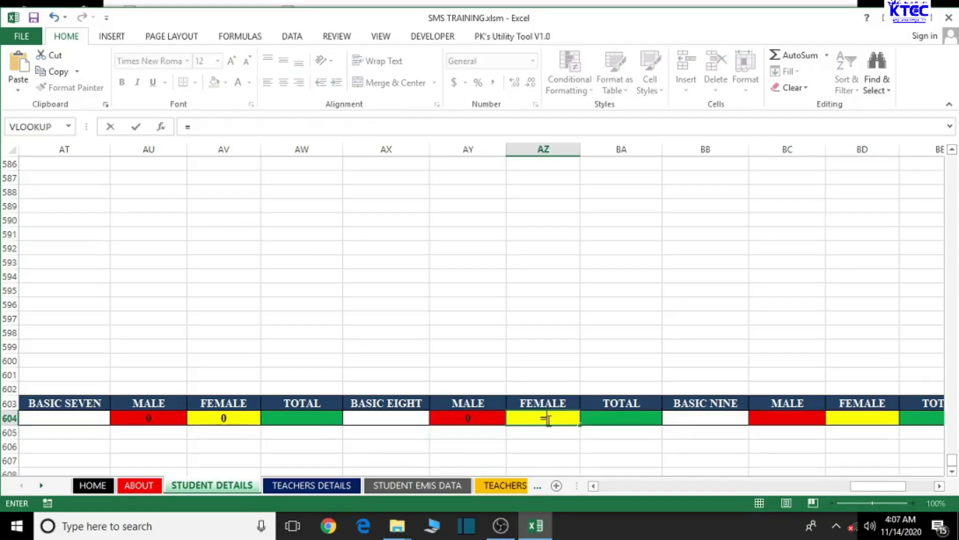
type("COUNTIFS(C2:C601,\"KG ONE\",D2:D601,\"MALE\")")
left_click(571, 418)
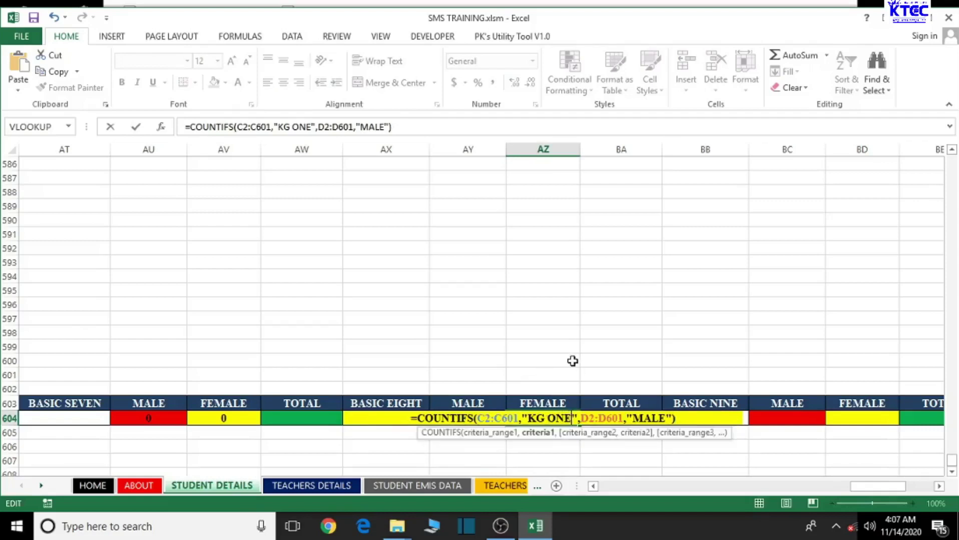
key("BackSpace")
key("BackSpace")
key("BackSpace")
key("BackSpace")
key("BackSpace")
key("BackSpace")
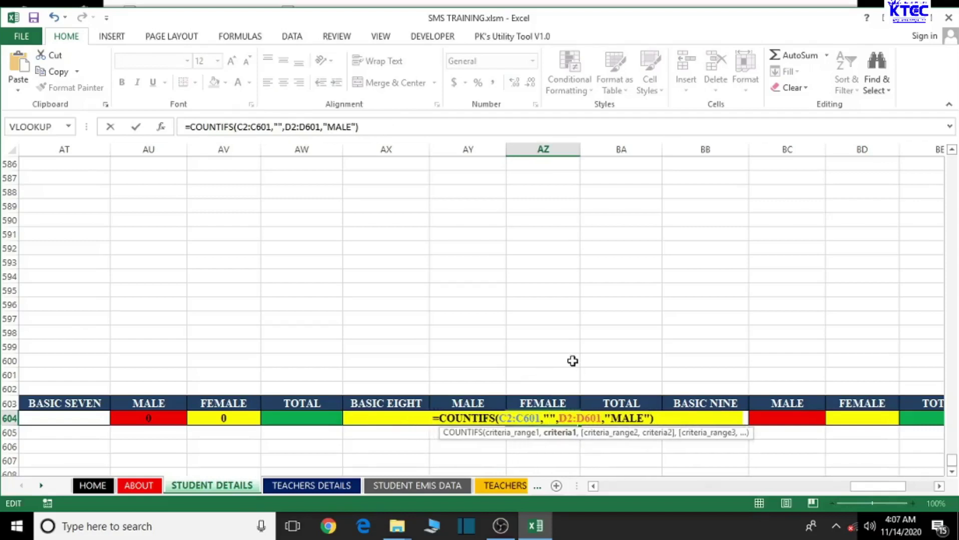
type("BASIC EI")
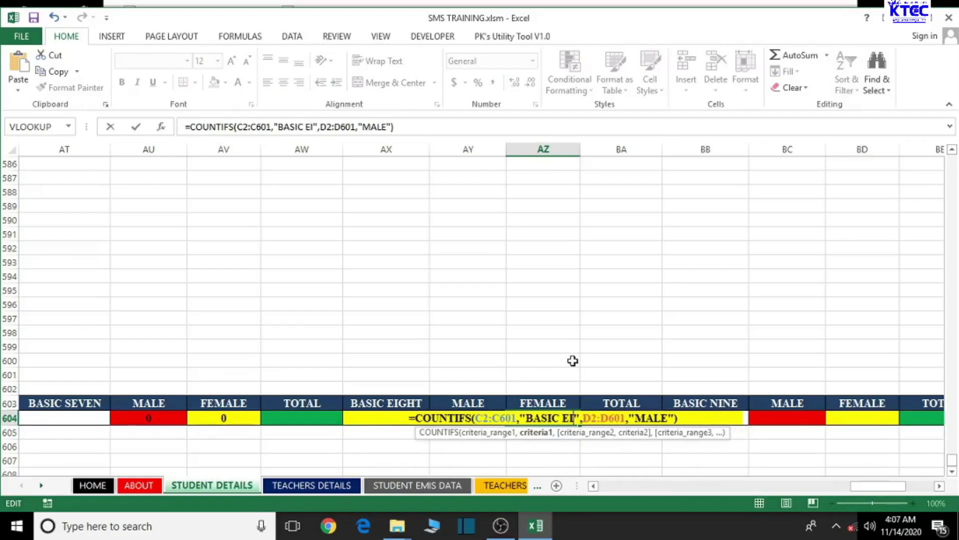
type("GHT")
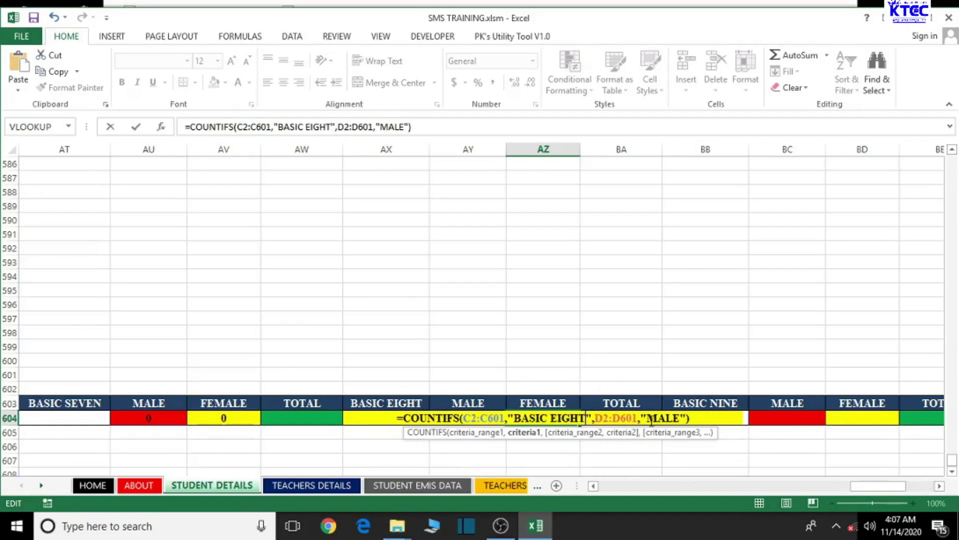
left_click(646, 418)
type("FE")
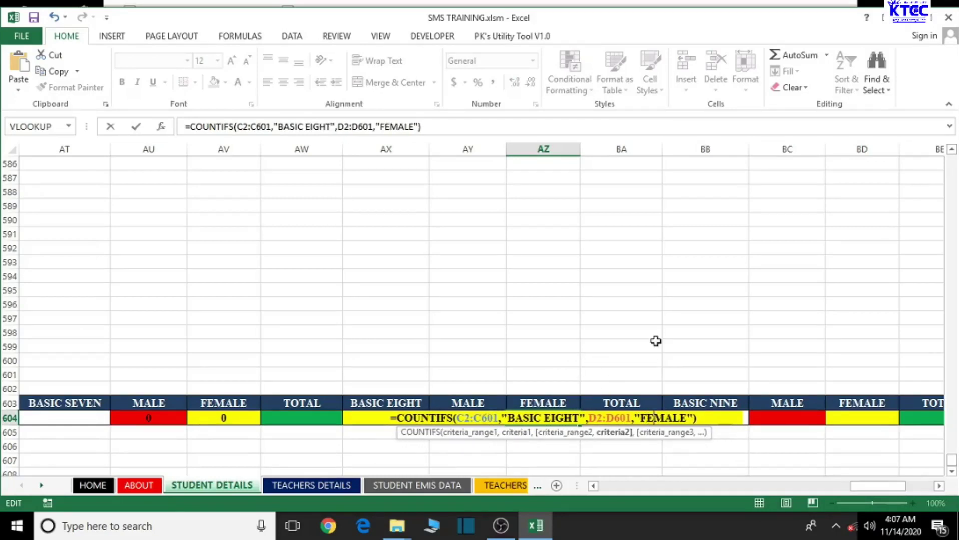
key("Return")
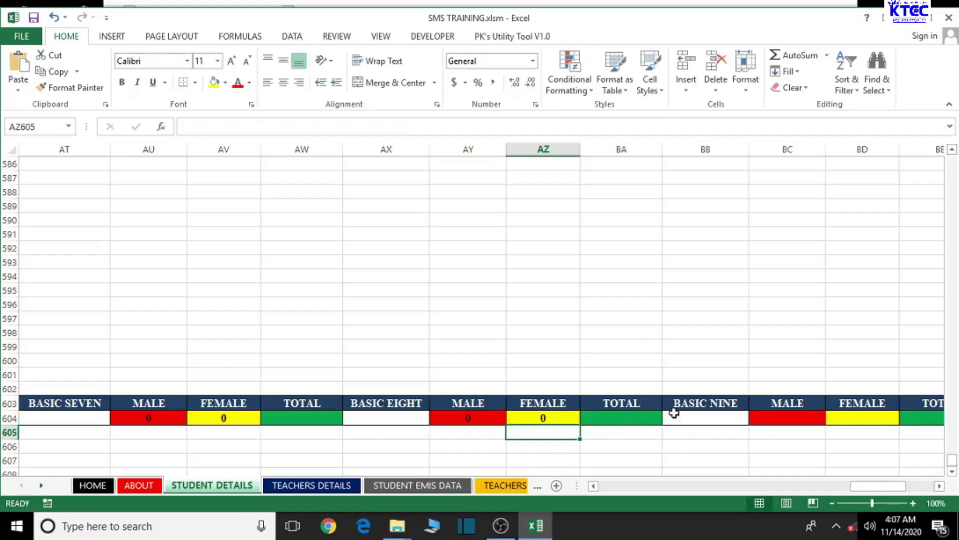
- Enter =COUNTIFS(C2:C601,"BASIC NINE",D2:D601,"MALE") in the BASIC NINE male cell BC604
left_click(780, 419)
type("=")
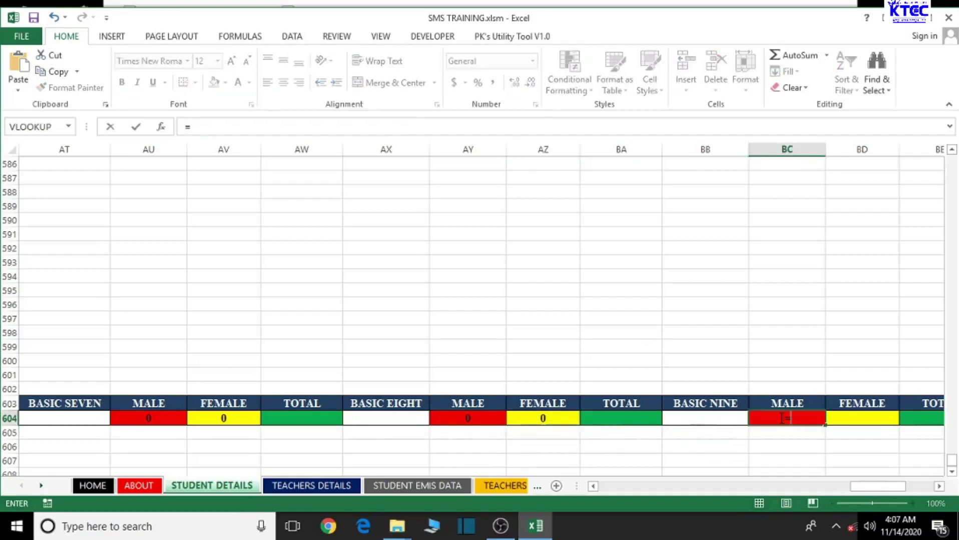
type("COUNTIFS(C2:C601,\"KG ONE\",D2:D601,\"MALE\")")
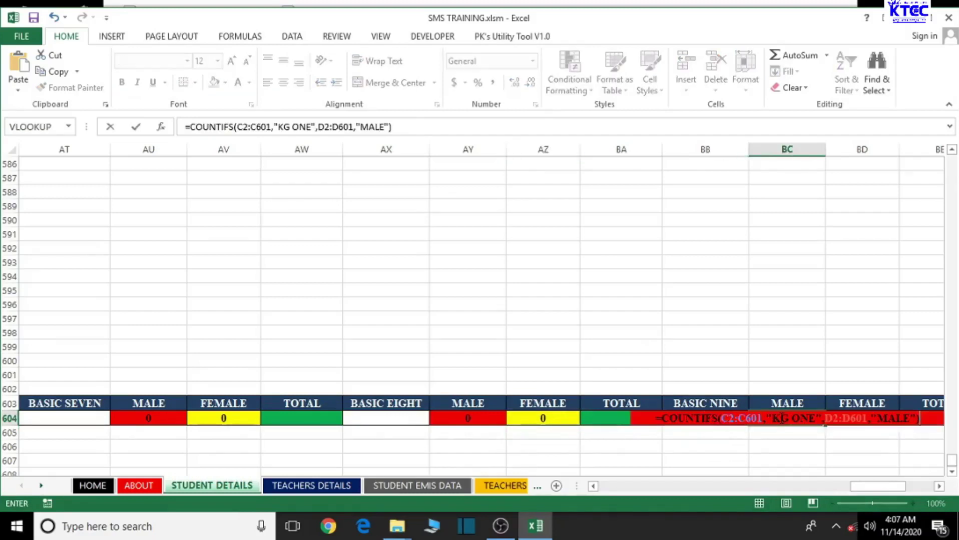
left_click(815, 418)
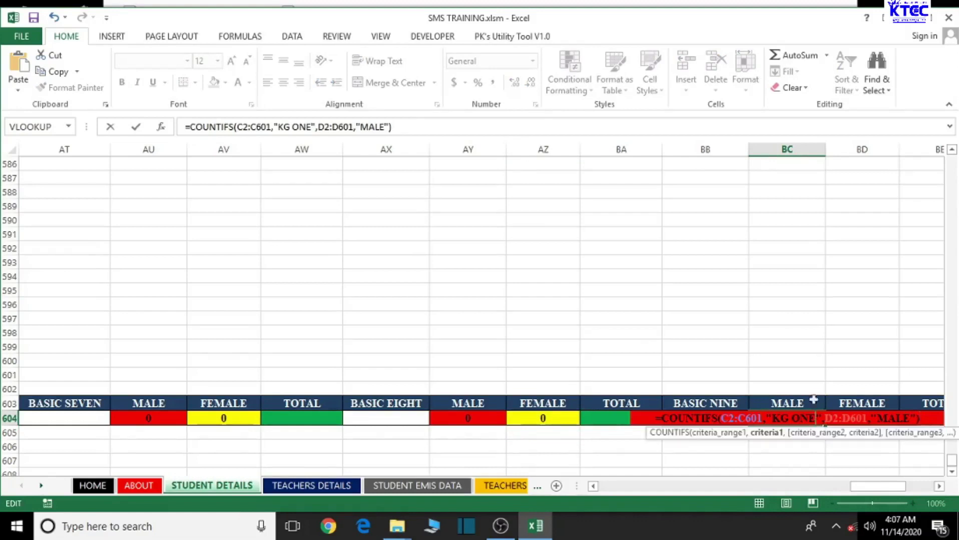
key("BackSpace")
key("BackSpace")
key("BackSpace")
key("BackSpace")
key("BackSpace")
key("BackSpace")
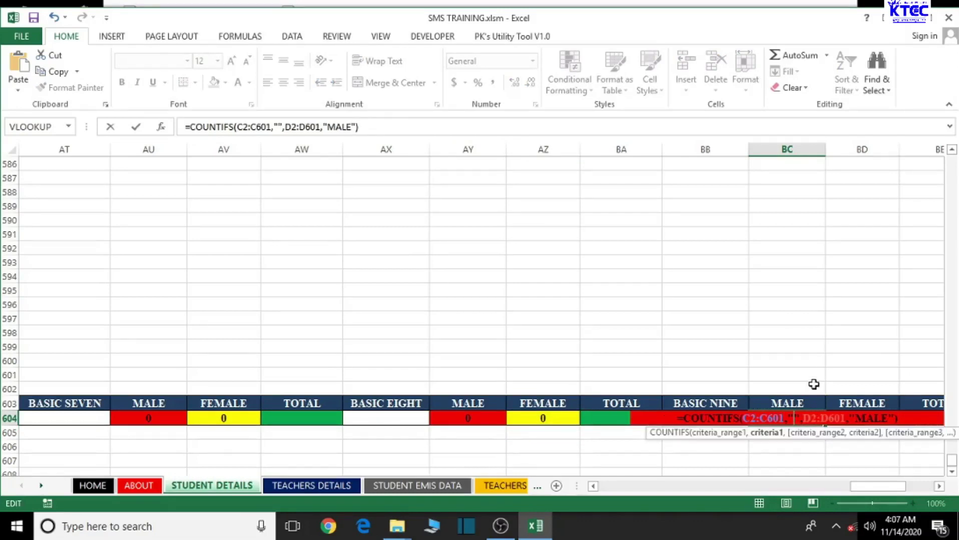
type("BASIC NIN")
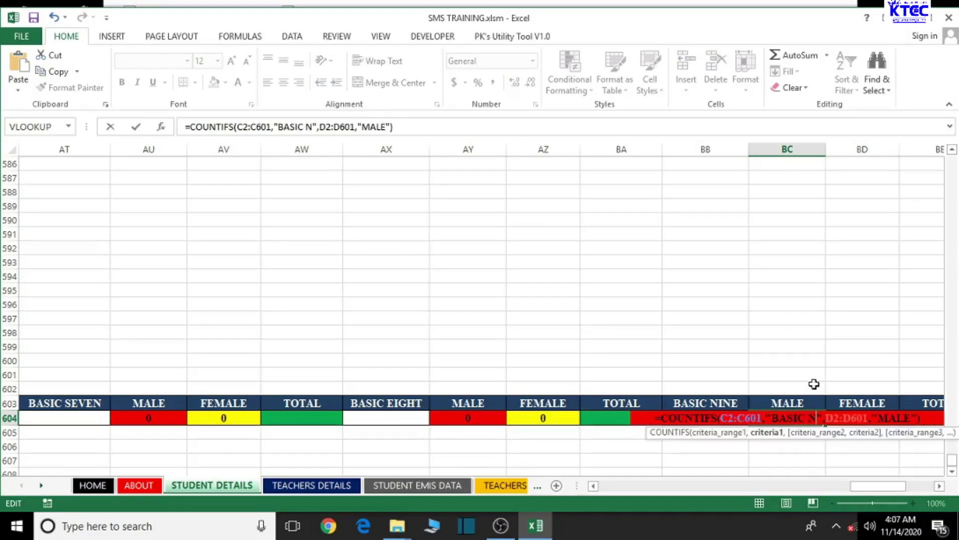
type("E")
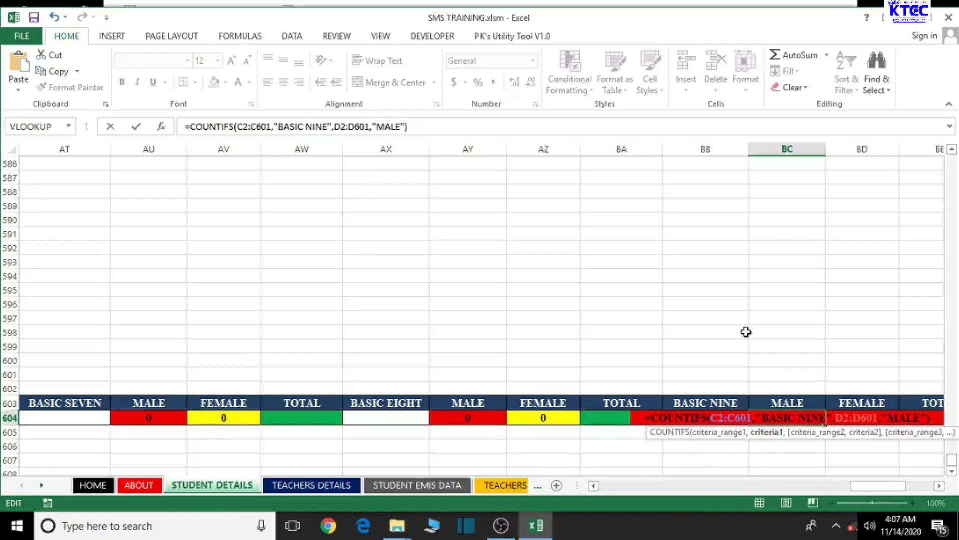
key("Return")
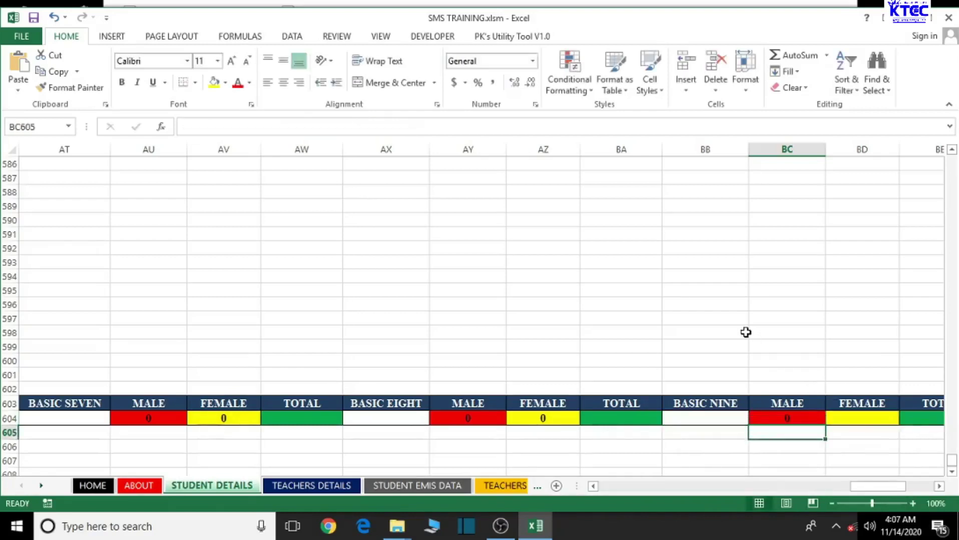
- Enter =COUNTIFS(C2:C601,"BASIC NINE",D2:D601,"FEMALE") in the BASIC NINE female cell BD604
left_click(939, 487)
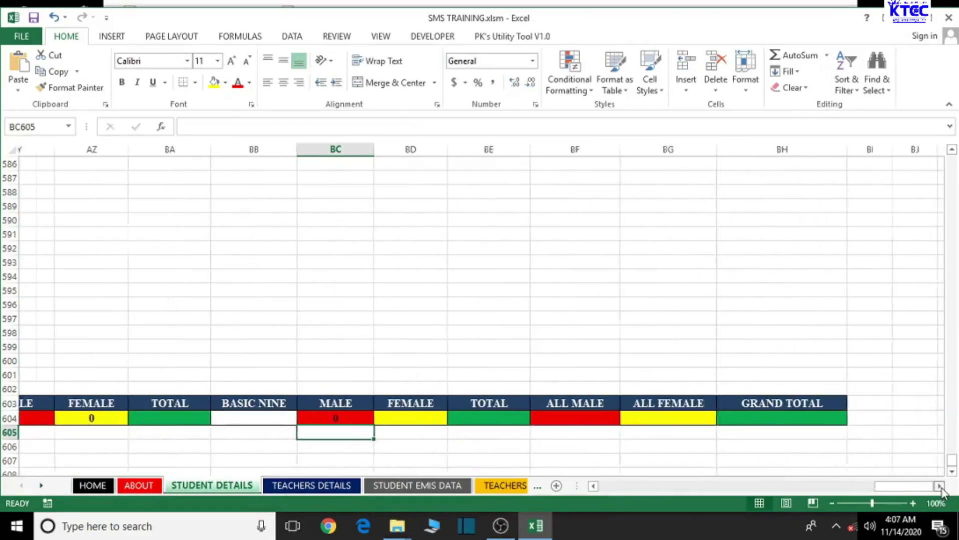
left_click(389, 420)
type("=")
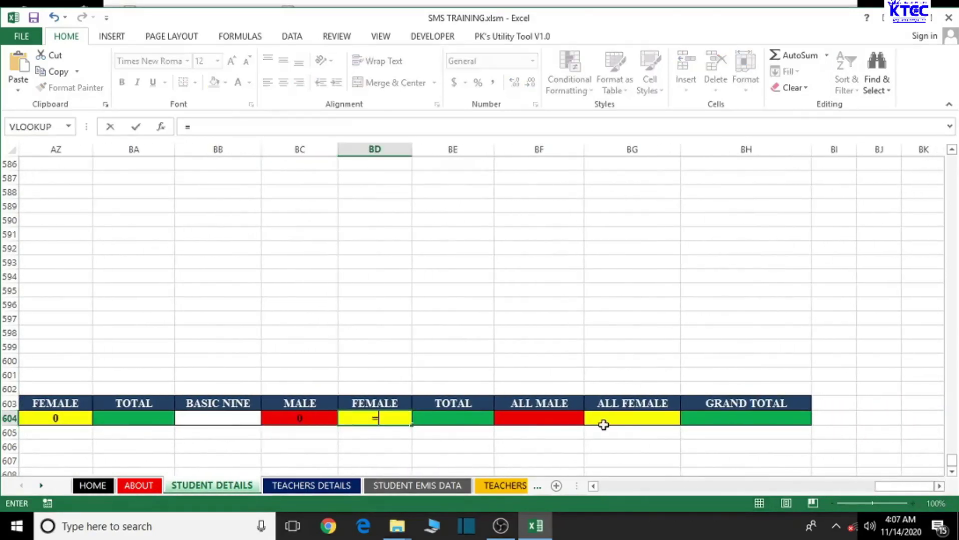
type("COUNTIFS(C2:C601,\"KG ONE\",D2:D601,\"MALE\")")
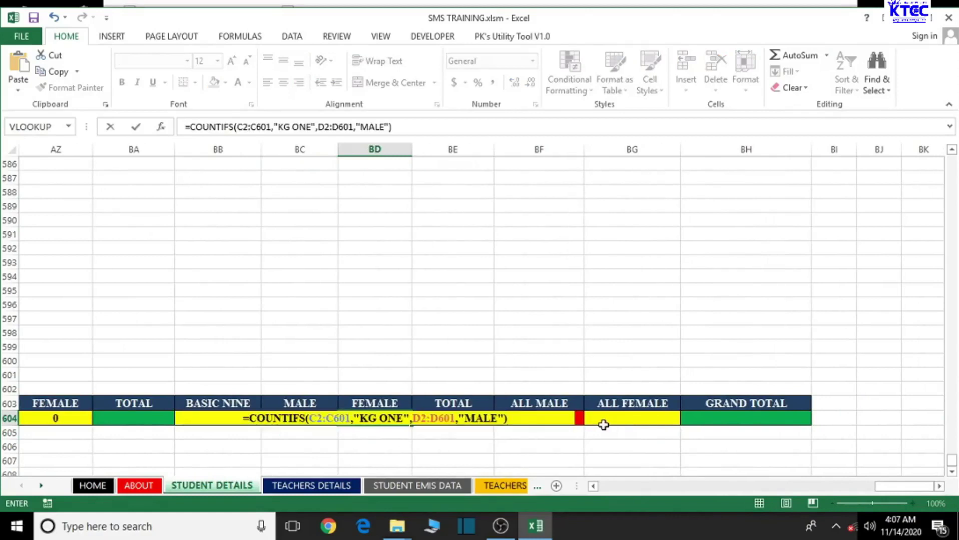
left_click(405, 419)
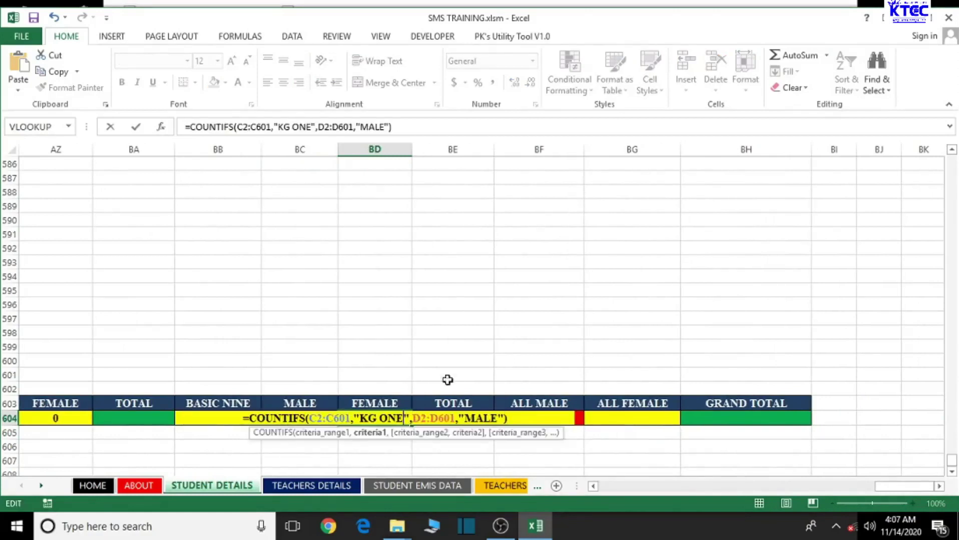
key("BackSpace")
key("BackSpace")
key("BackSpace")
key("BackSpace")
key("BackSpace")
key("BackSpace")
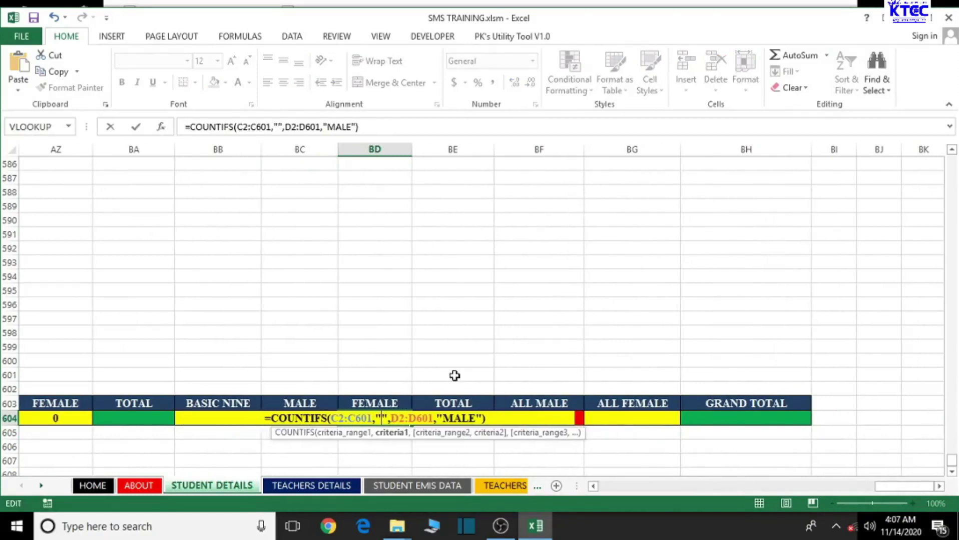
type("BASIC NIN")
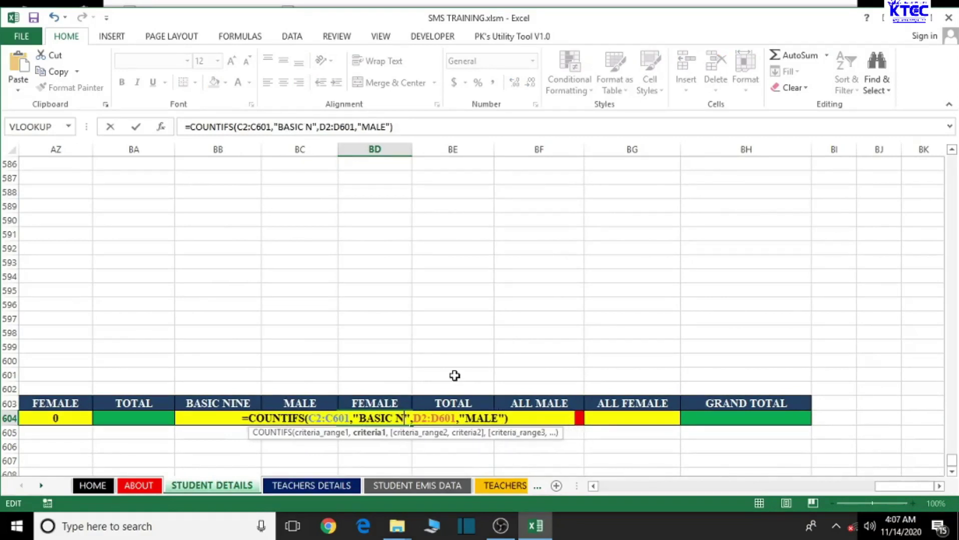
type("E")
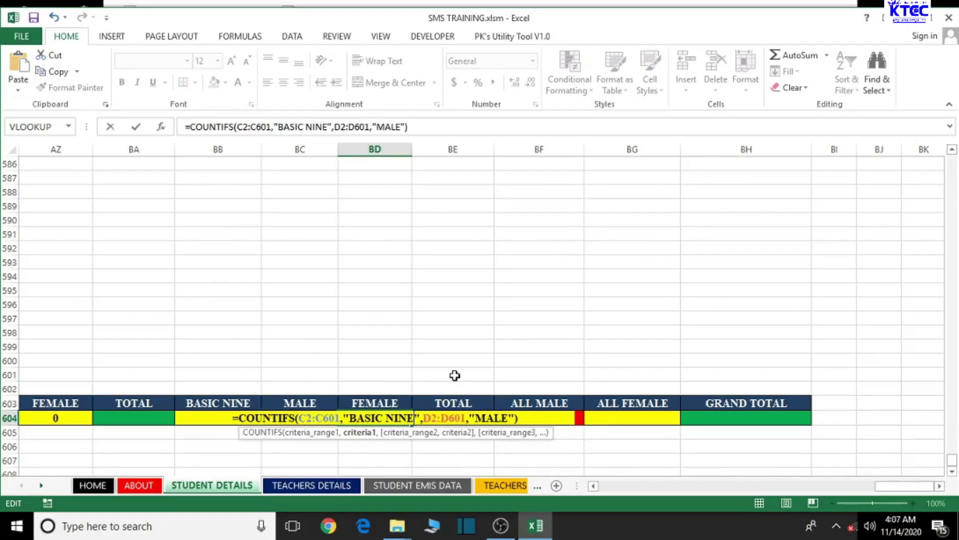
left_click(474, 419)
type("FE")
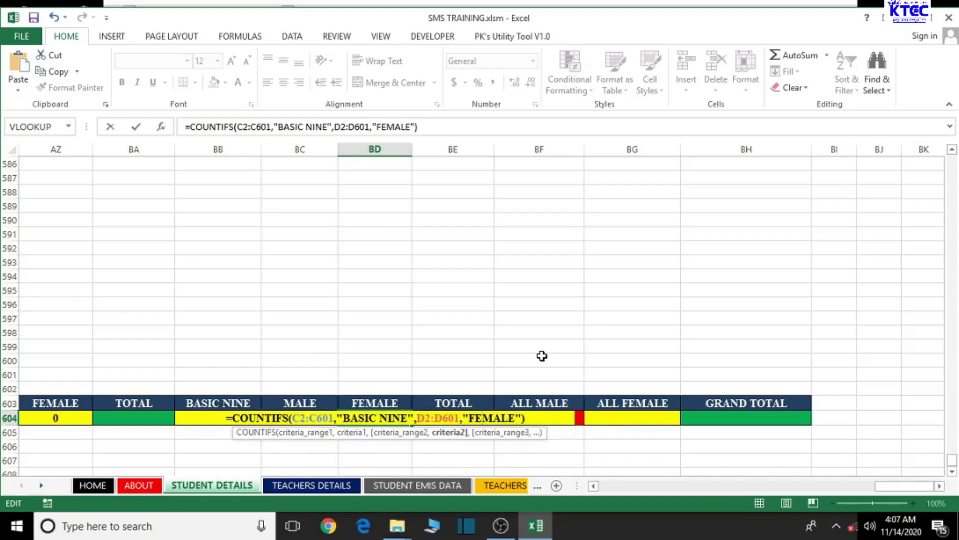
key("Return")
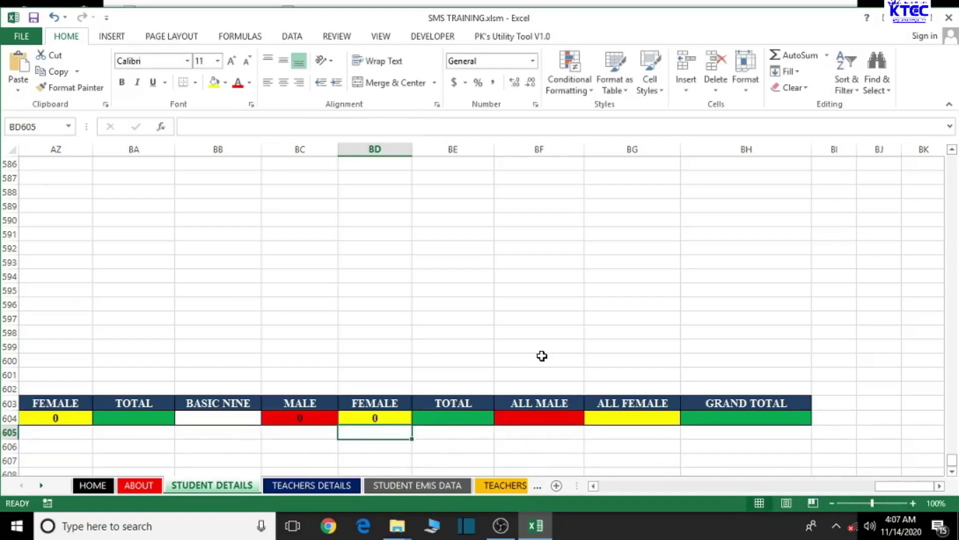
- Enter =O604+P604 in the KG ONE total cell Q604 to add its male and female counts
left_click_drag(927, 486, 583, 519)
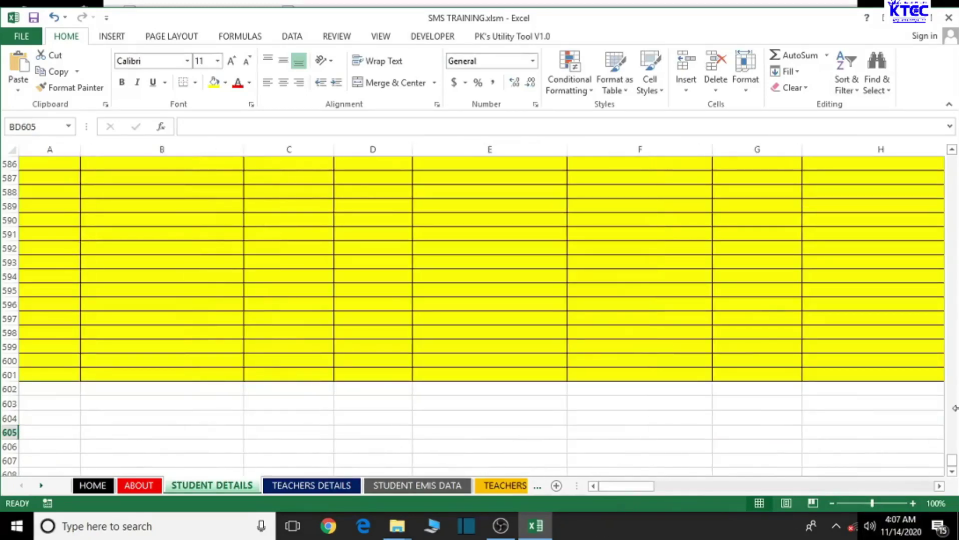
left_click(951, 472)
left_click(951, 472)
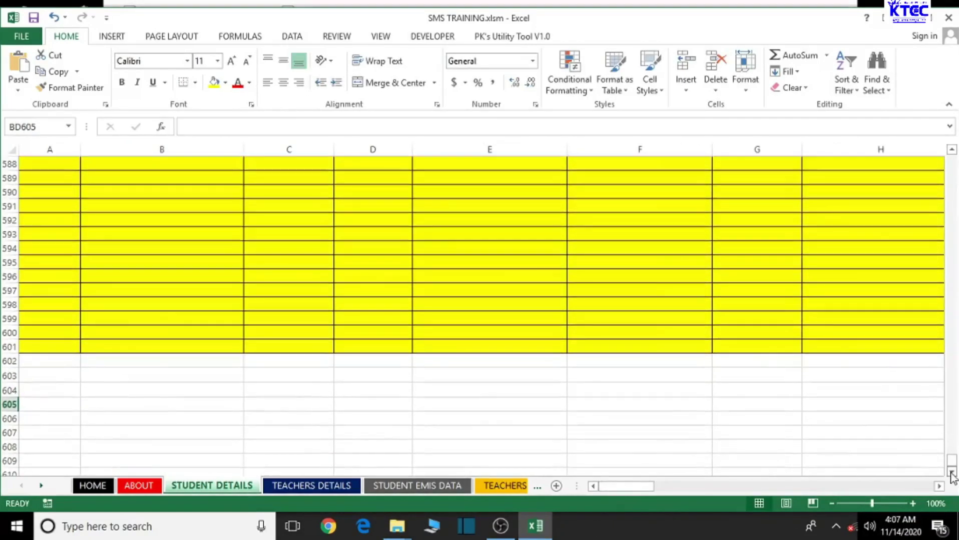
double_click(939, 486)
left_click_drag(939, 488, 938, 489)
left_click(446, 396)
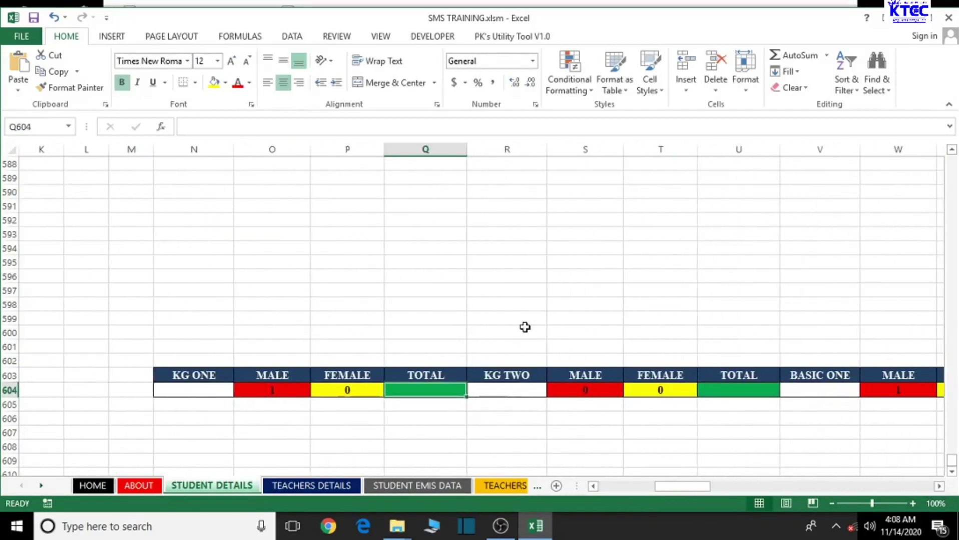
type("=")
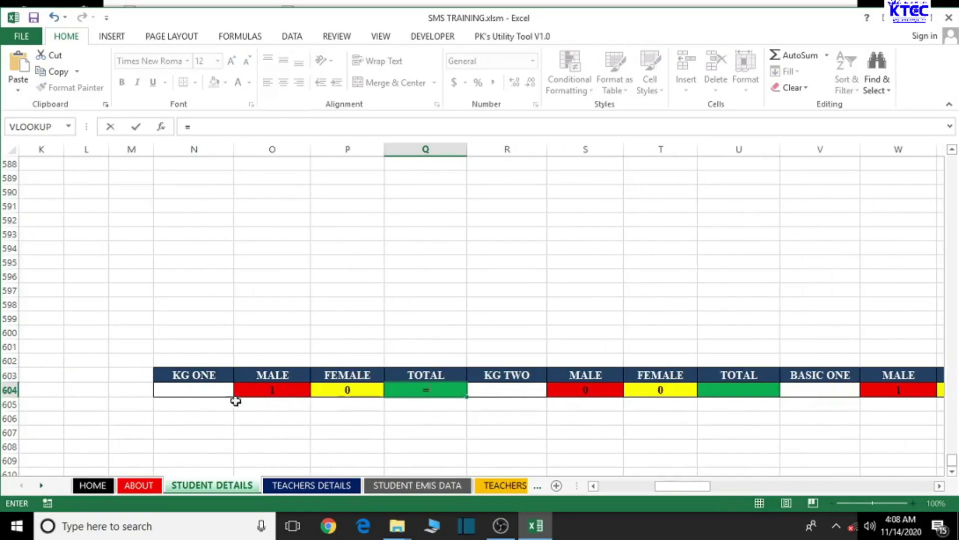
left_click(256, 390)
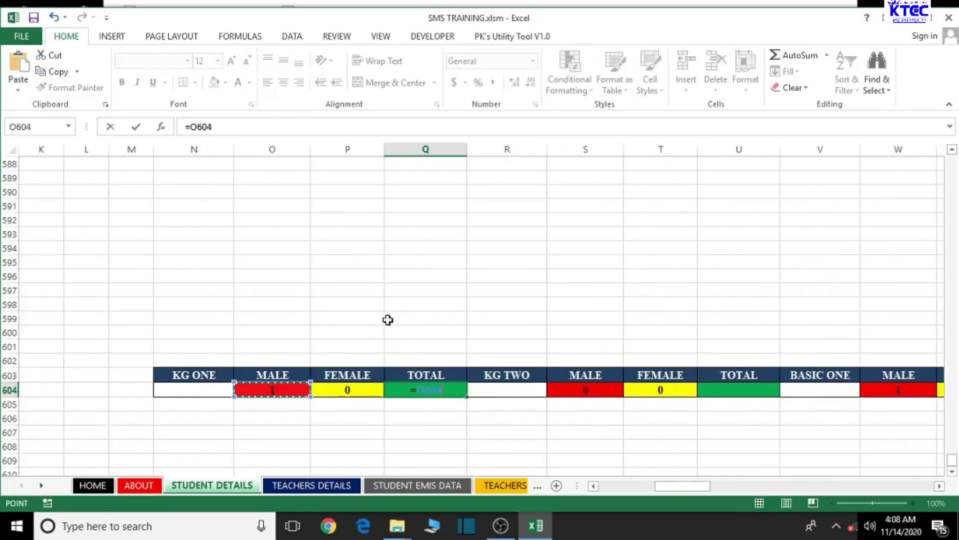
type("+")
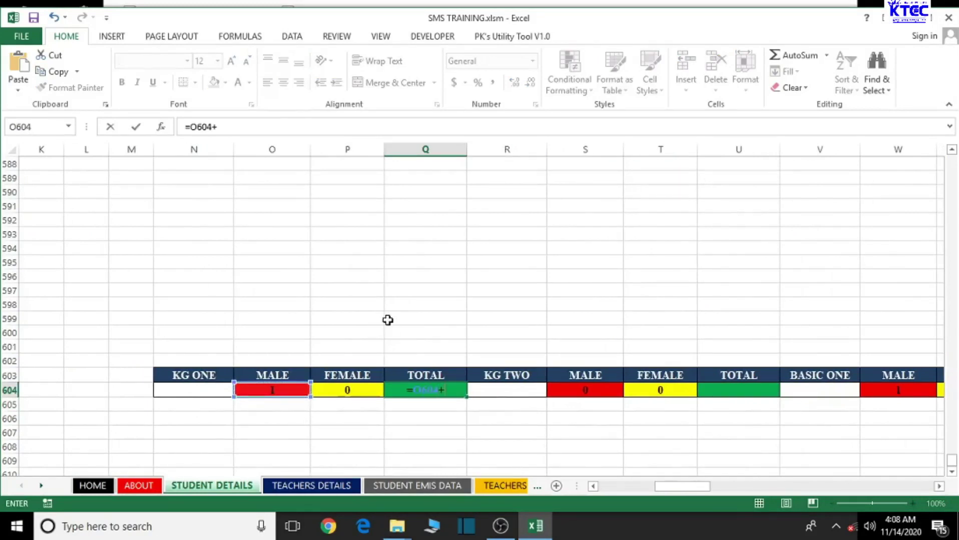
left_click(353, 390)
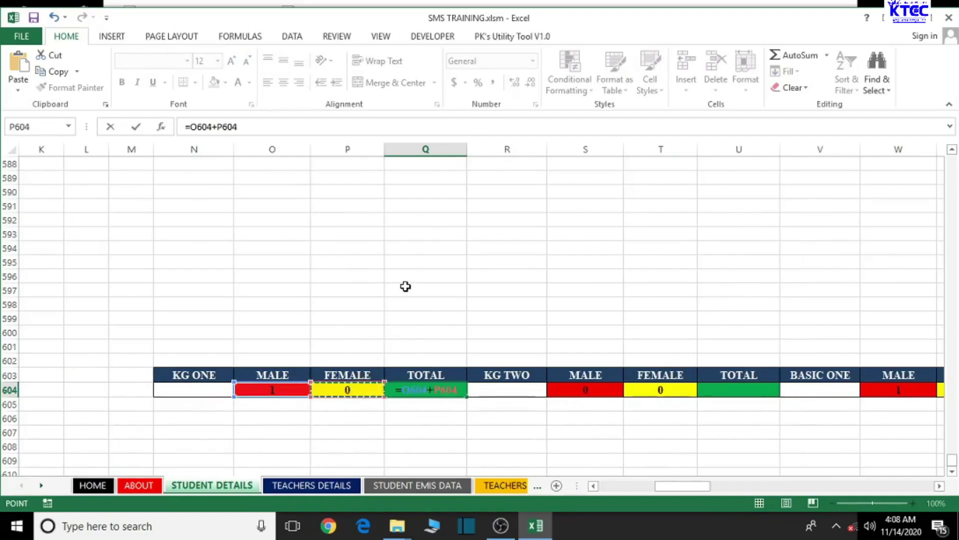
key("Return")
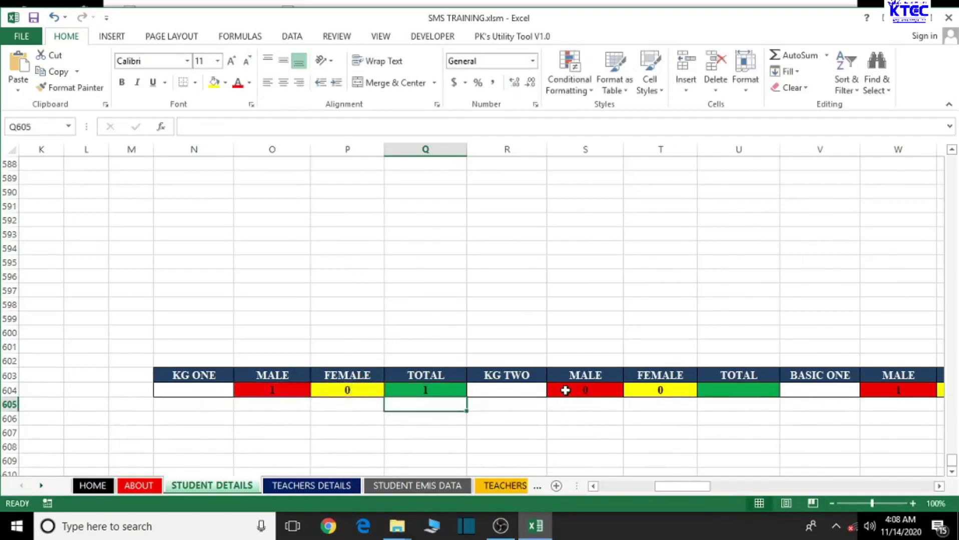
- Enter =S604+T604 in the KG TWO total cell U604 to add its male and female counts
left_click(725, 393)
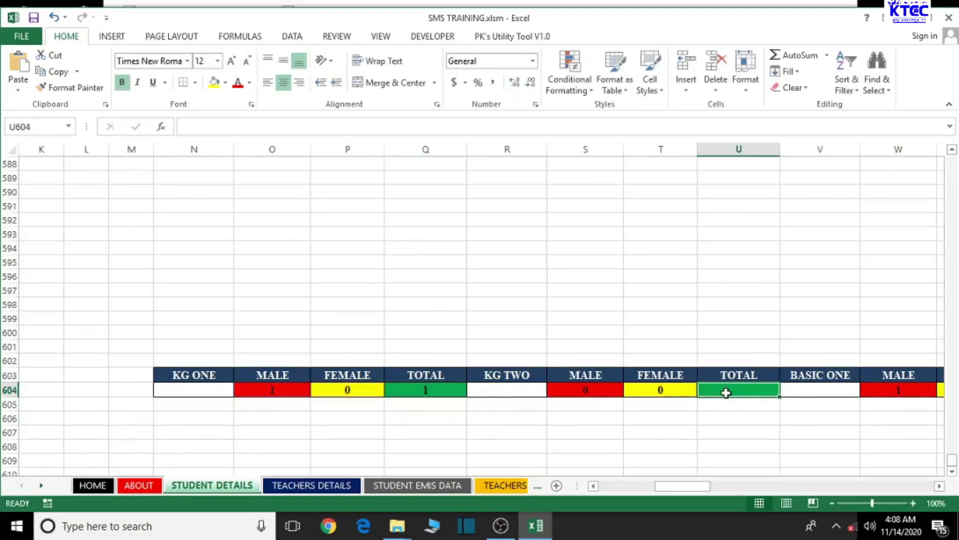
type("=")
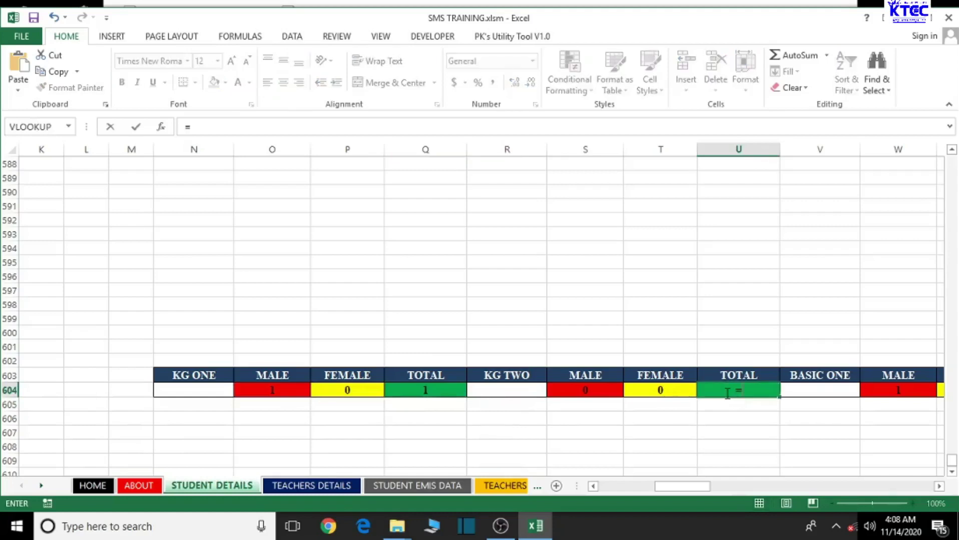
left_click(600, 395)
type("+")
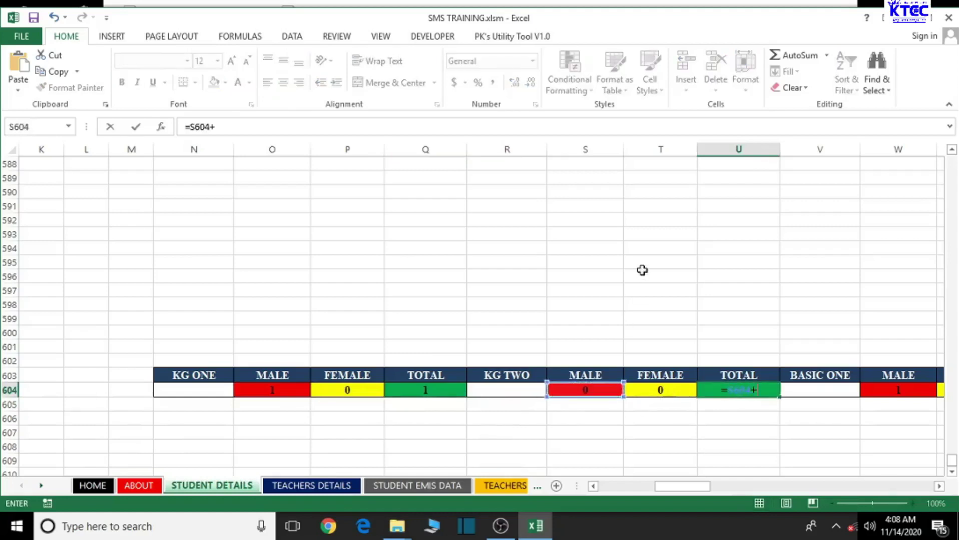
left_click(653, 391)
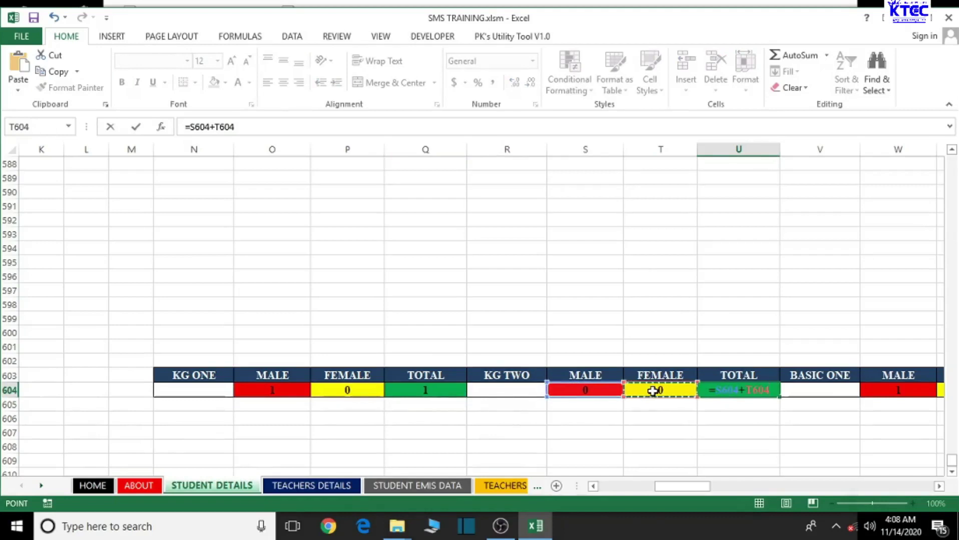
key("Return")
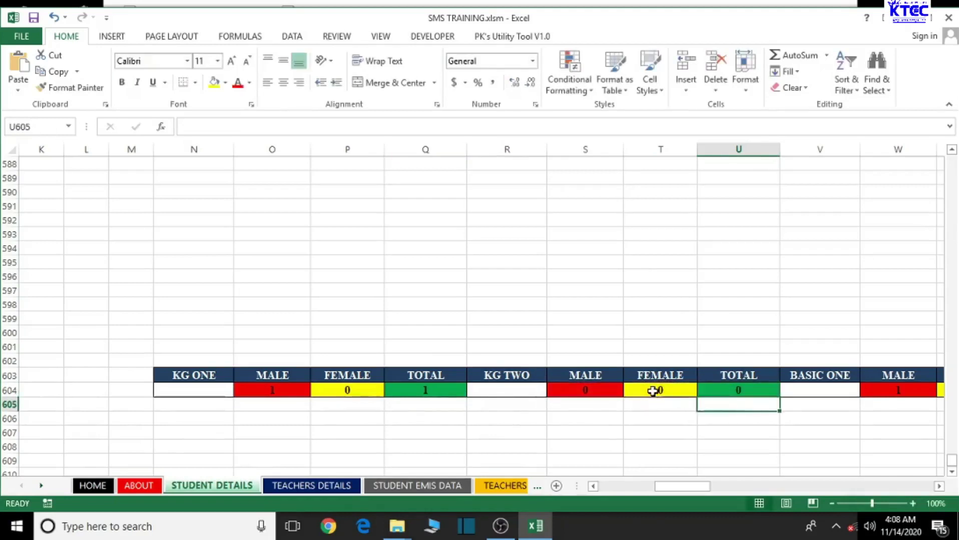
- Enter =W604+X604 in the BASIC ONE total cell Y604 to add its male and female counts
left_click(751, 390)
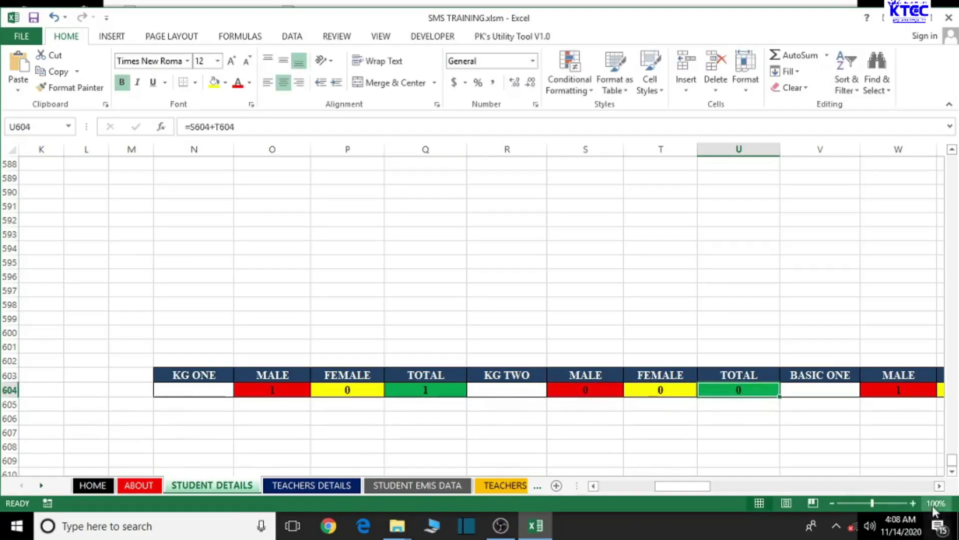
left_click(939, 486)
left_click_drag(938, 486, 939, 486)
left_click(460, 390)
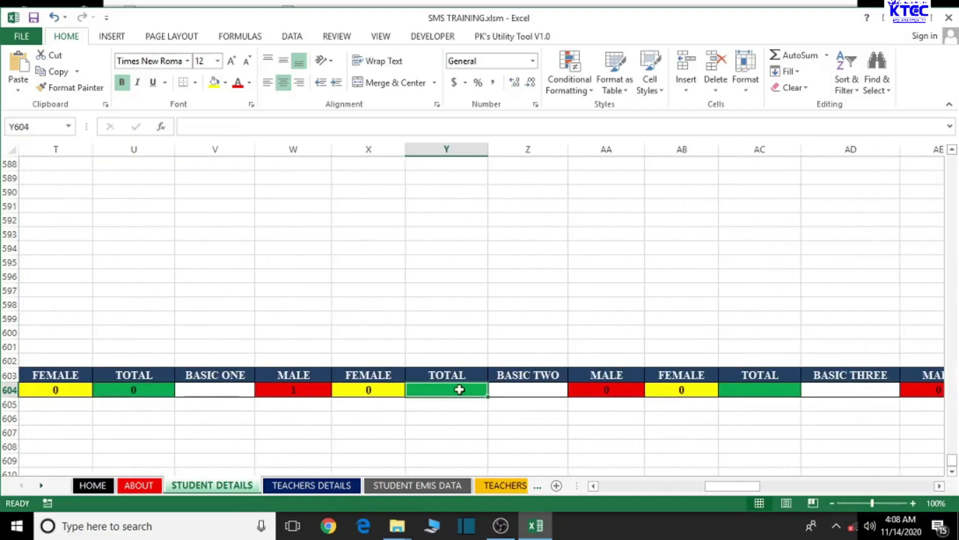
type("=")
left_click(288, 389)
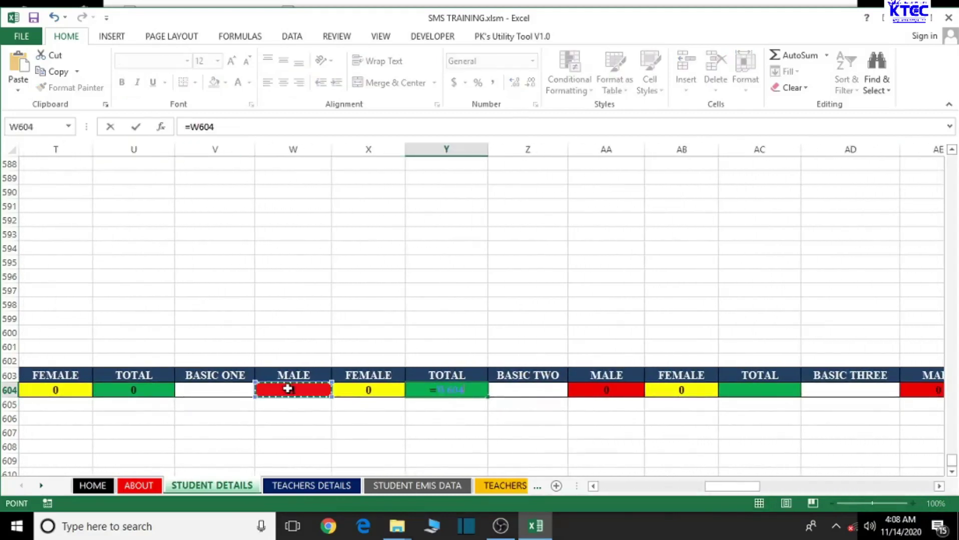
type("+")
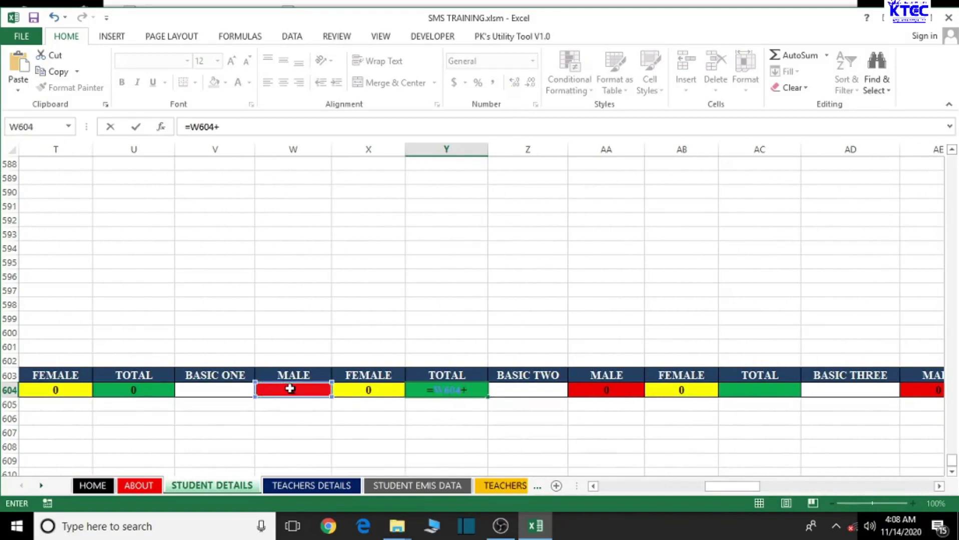
left_click(368, 390)
key("Return")
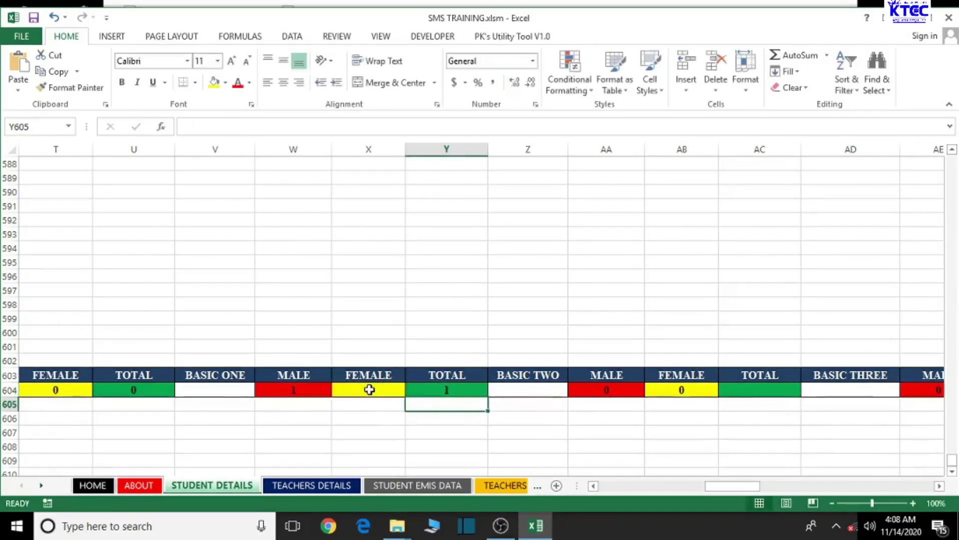
- Enter =AA604+AB604 in the BASIC TWO total cell AC604 to add its male and female counts
left_click(735, 391)
type("=")
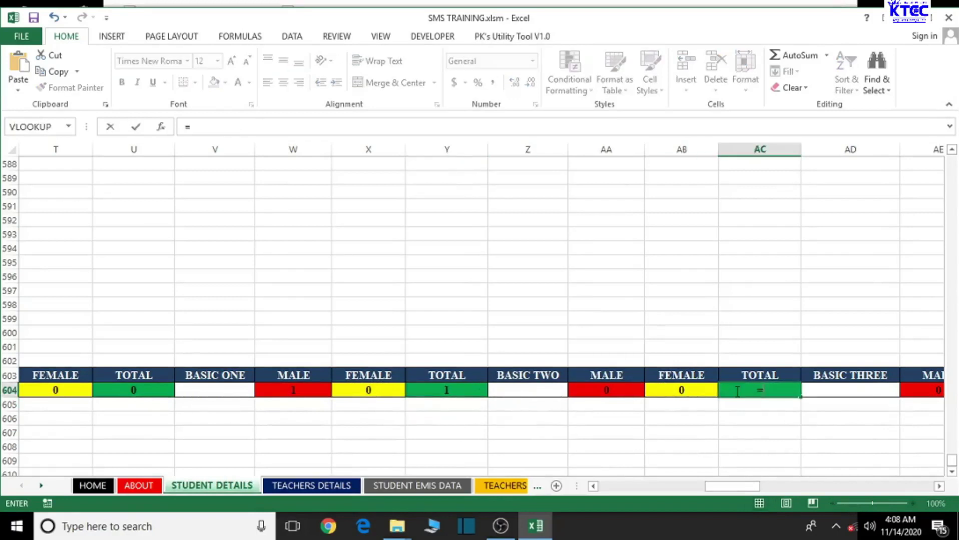
left_click(612, 390)
type("+")
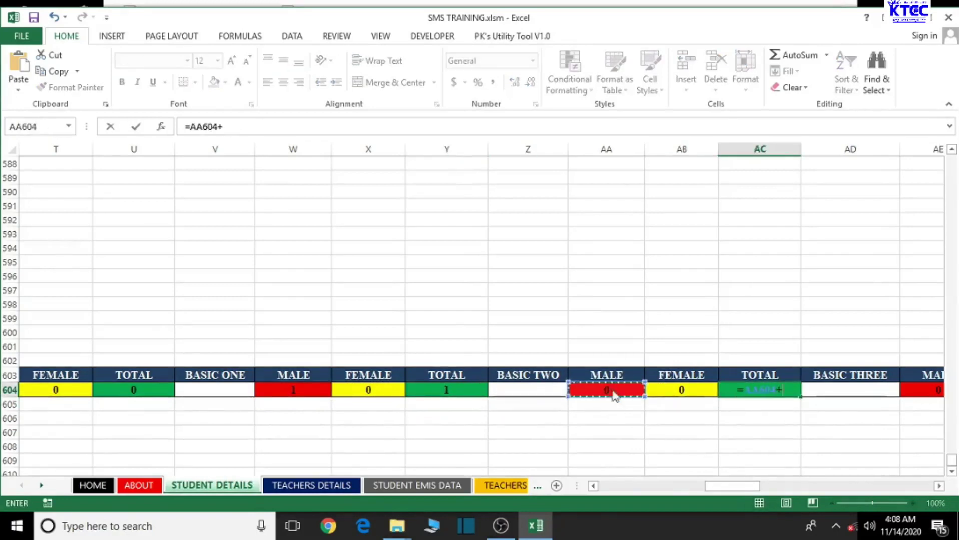
left_click(673, 390)
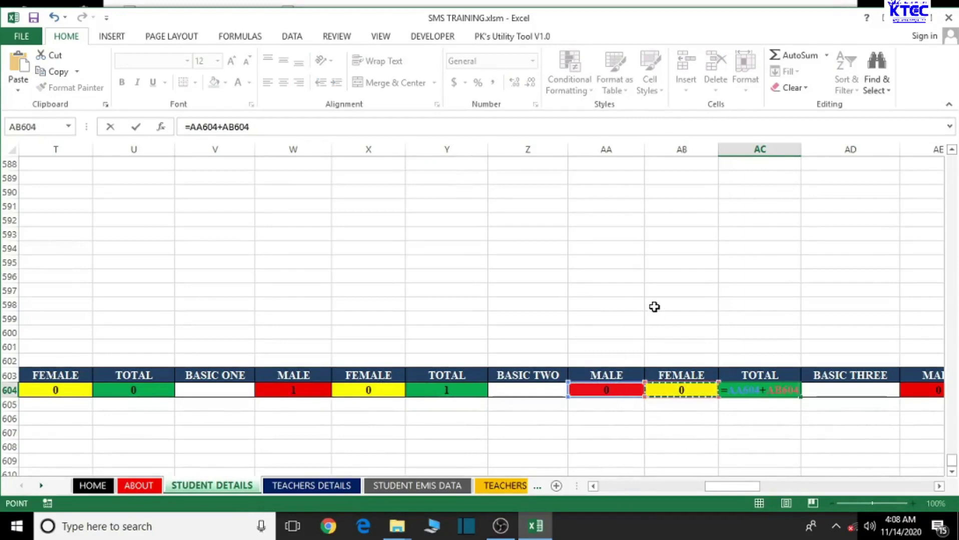
key("Return")
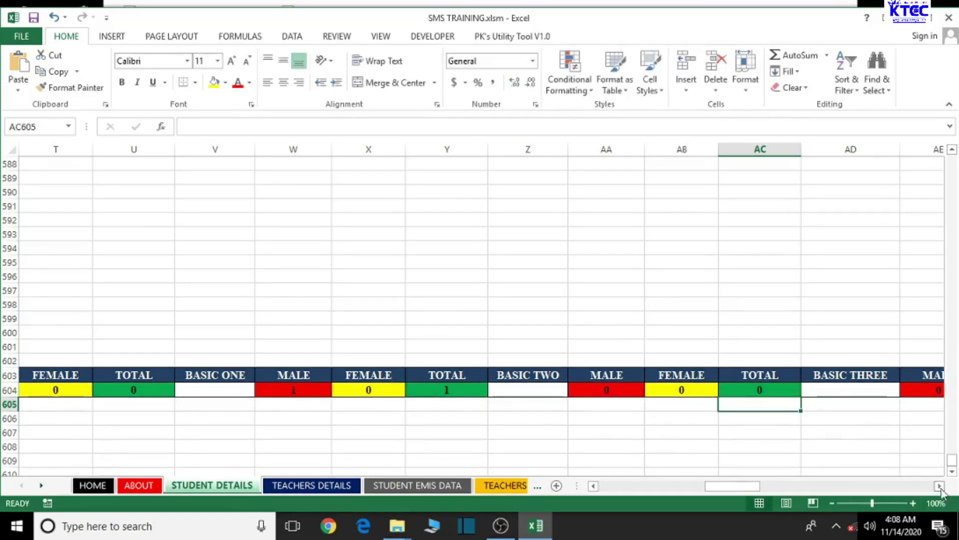
- Enter =AE604+AF604 in the BASIC THREE total cell AG604 to add its male and female counts
left_click_drag(939, 486, 939, 486)
left_click(307, 391)
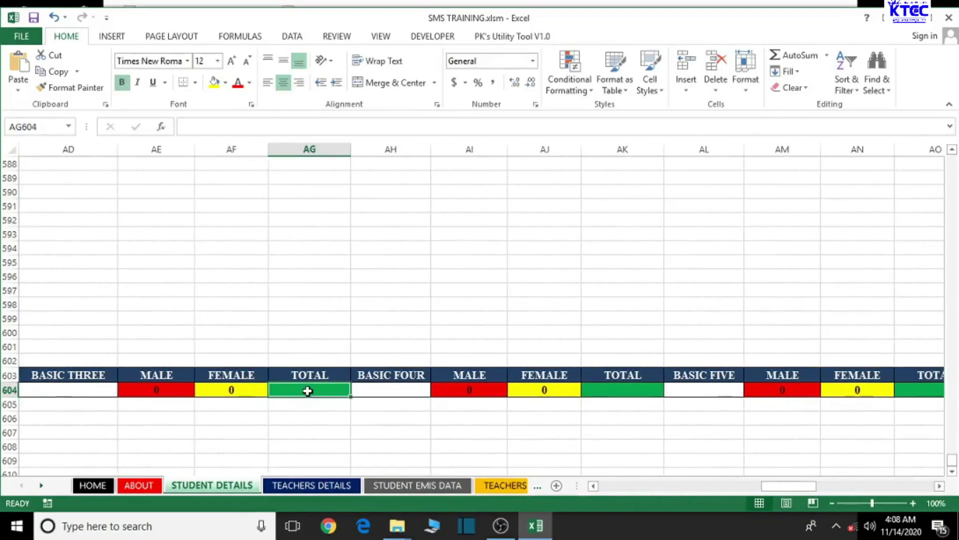
type("=")
left_click(153, 391)
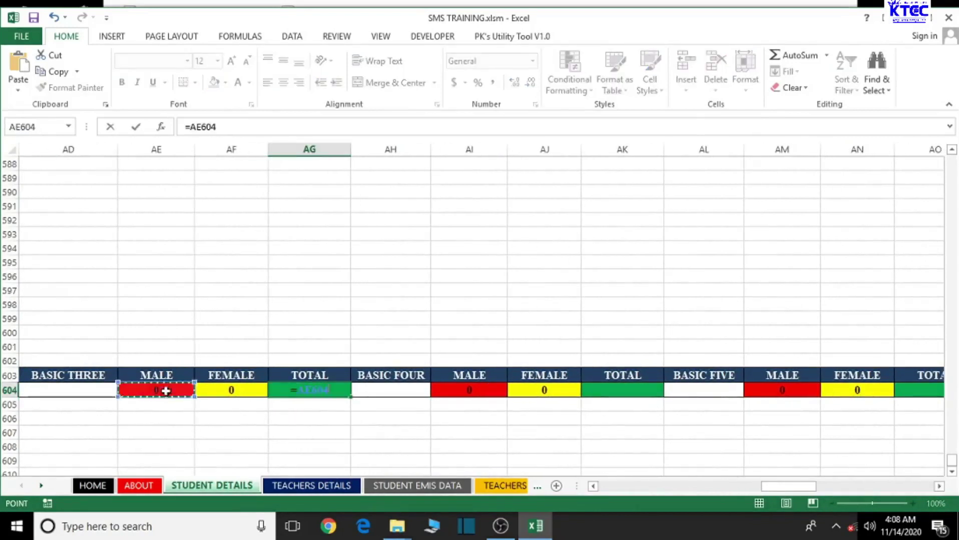
type("+")
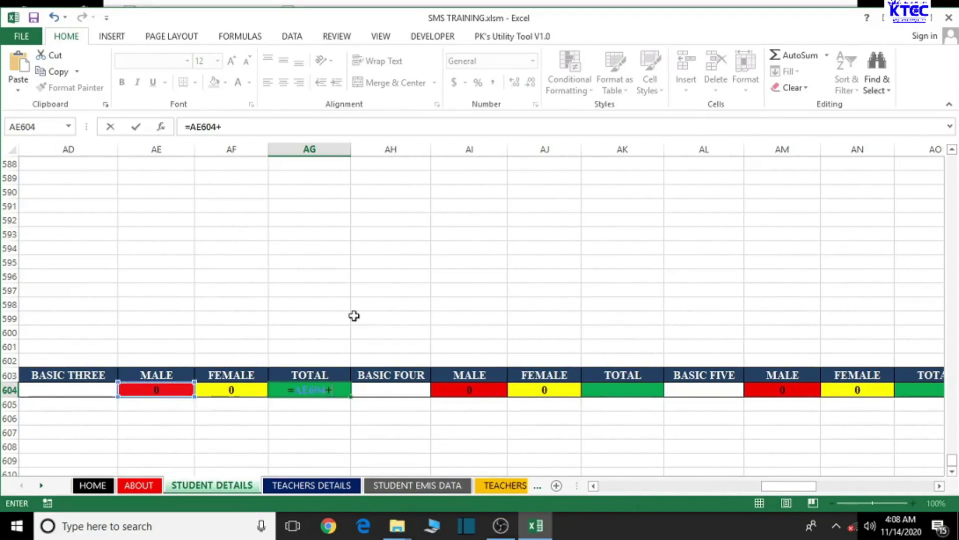
left_click(246, 392)
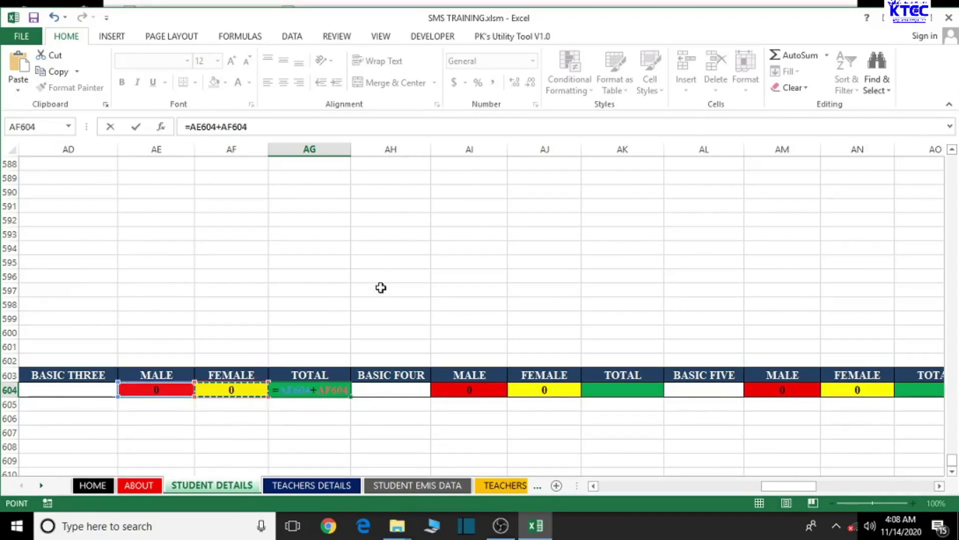
key("Return")
left_click(302, 391)
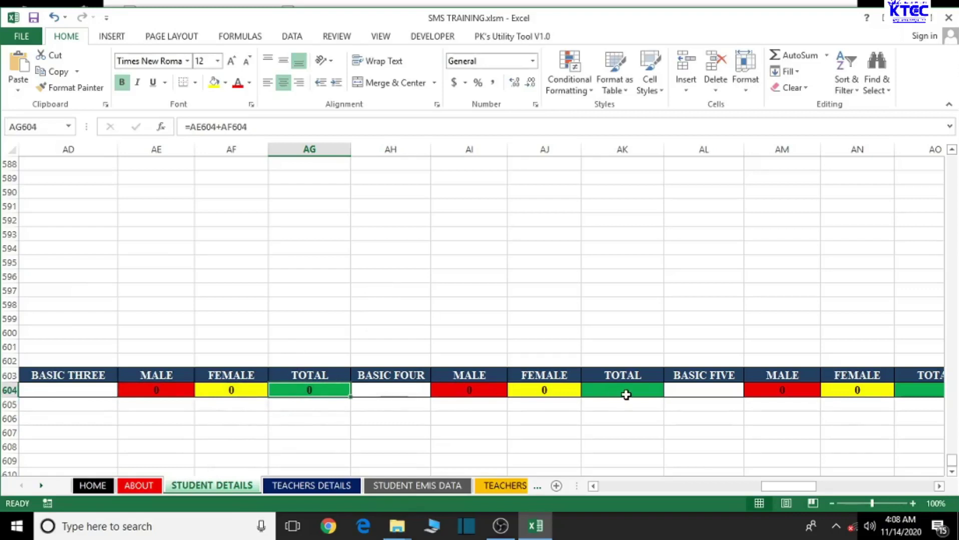
- Enter =AI604+AJ604 in the BASIC FOUR total cell AK604 to add its male and female counts
left_click(627, 396)
type("=")
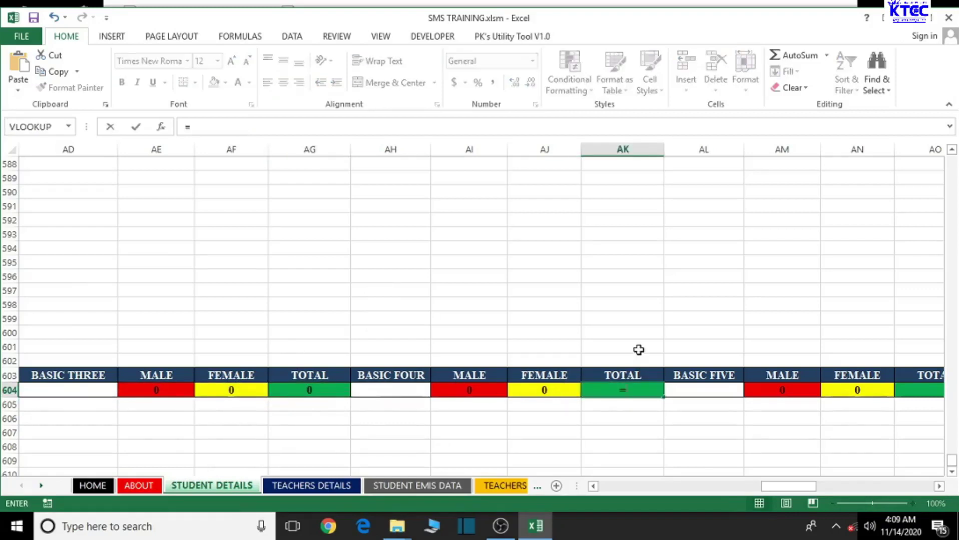
left_click(466, 389)
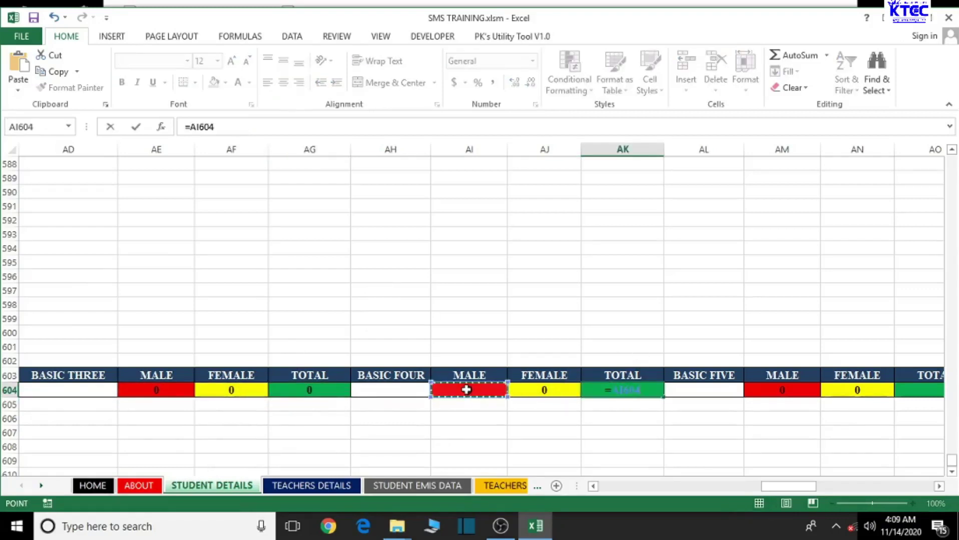
type("+")
left_click(550, 393)
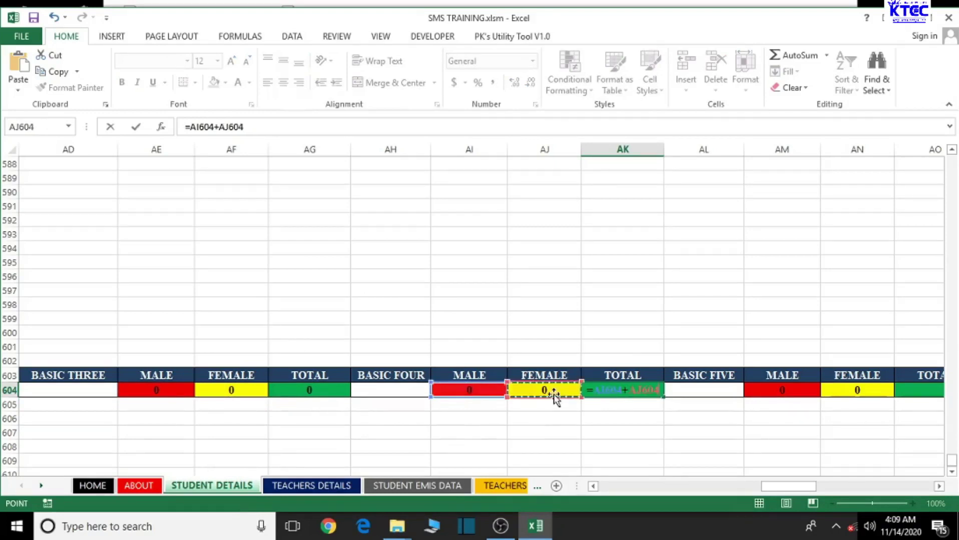
key("Return")
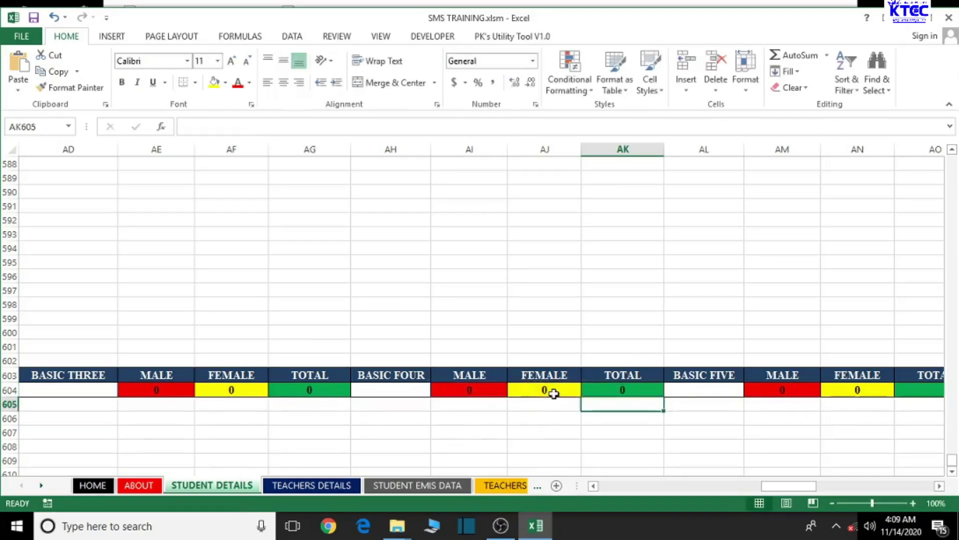
- Enter =AM604+AN604 in the BASIC FIVE total cell AO604 to add its male and female counts
left_click(939, 486)
left_click(939, 487)
double_click(939, 487)
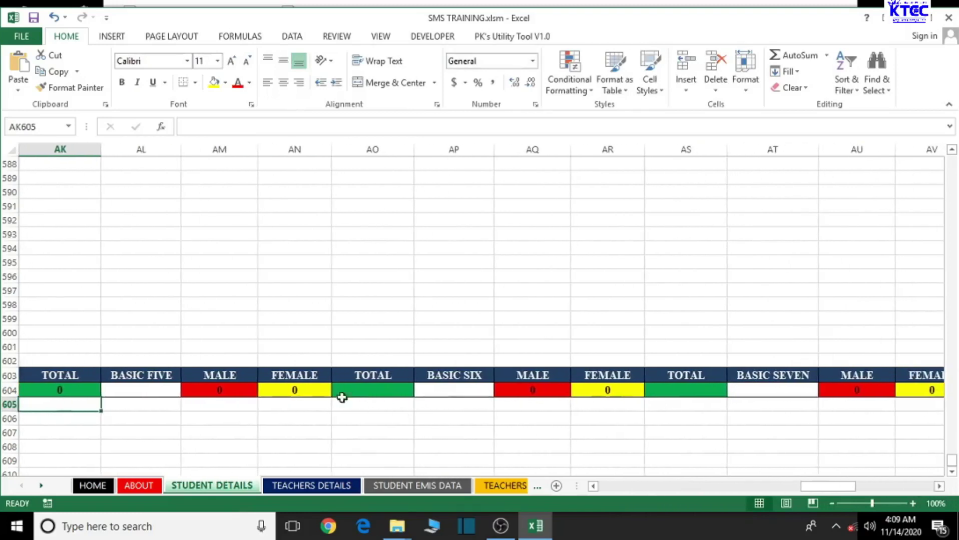
left_click(359, 389)
type("=")
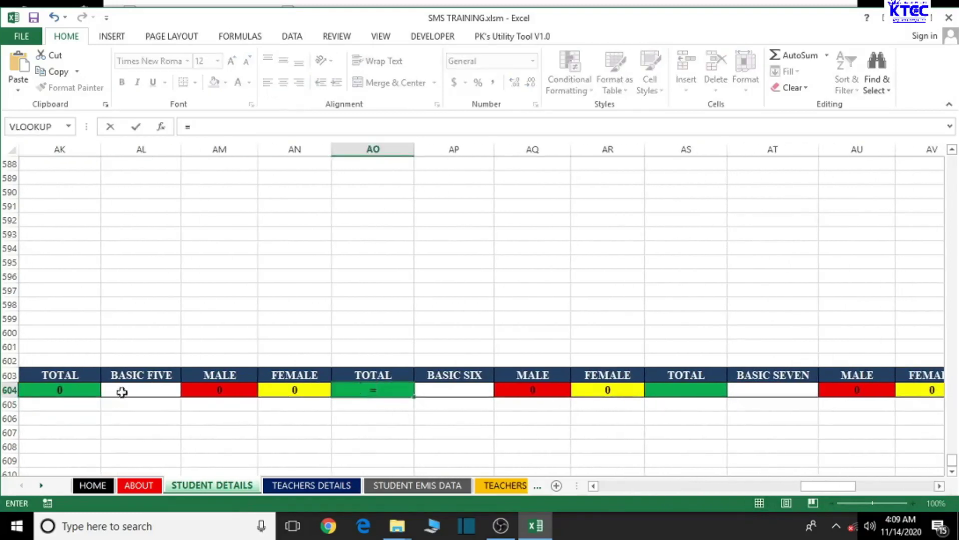
left_click(220, 392)
type("+")
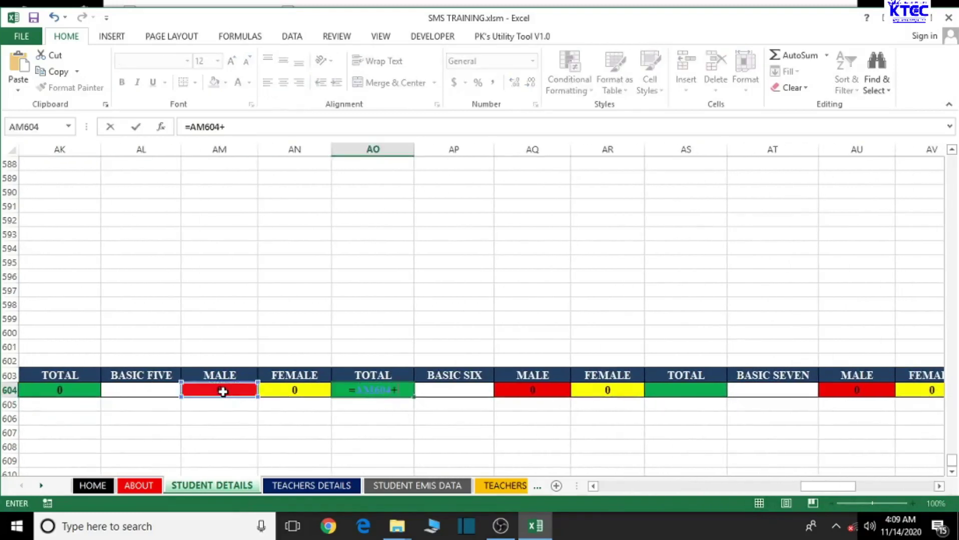
left_click(290, 391)
key("Return")
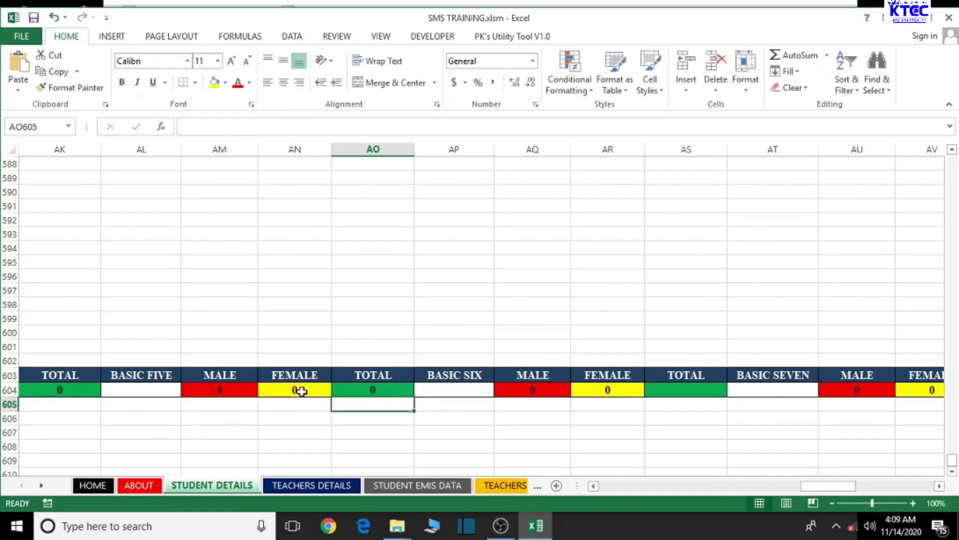
- Enter =AQ604+AR604 in the BASIC SIX total cell AS604 to add its male and female counts
left_click(690, 390)
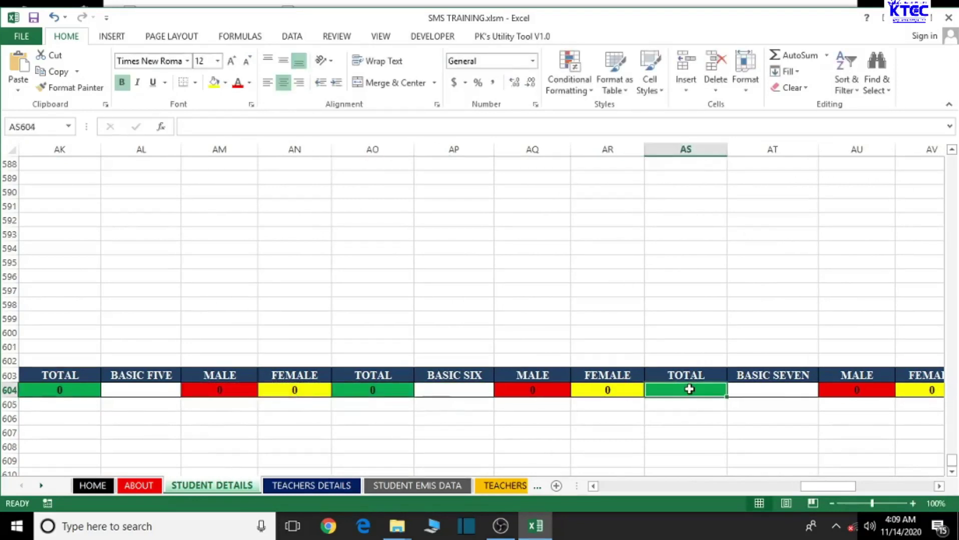
type("=")
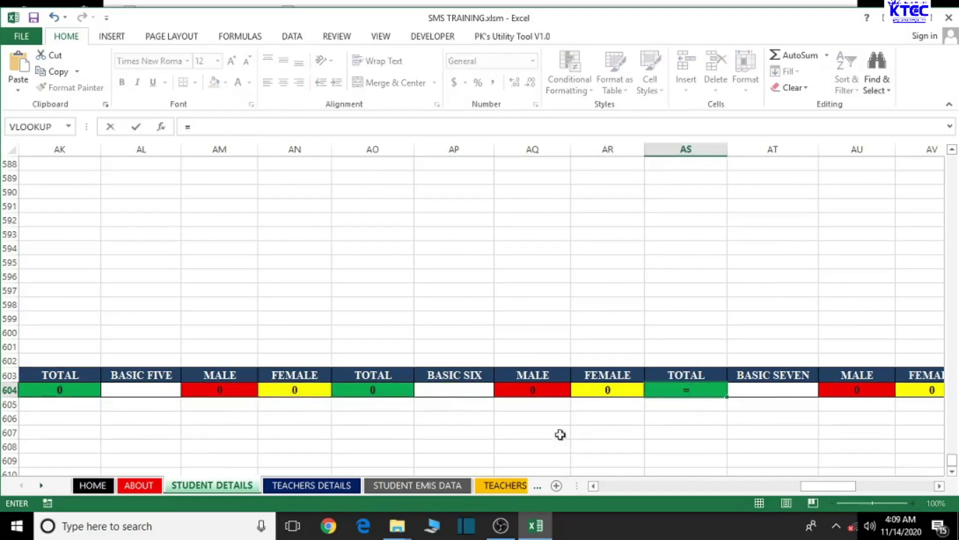
left_click(524, 390)
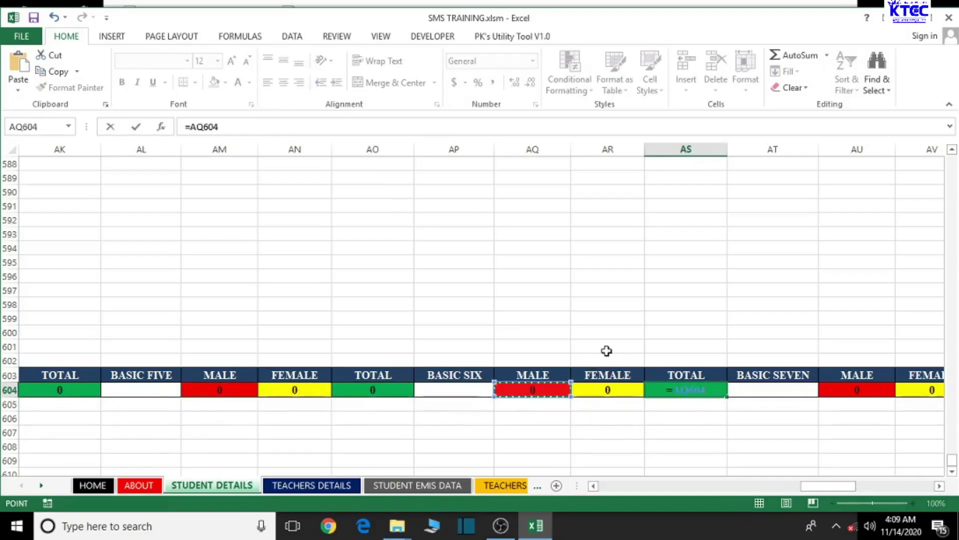
type("+")
left_click(608, 393)
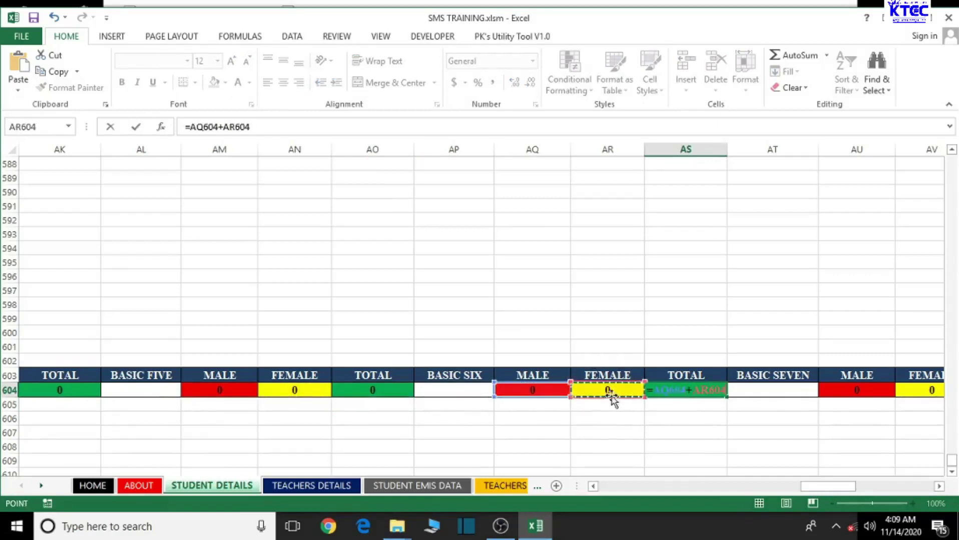
key("Return")
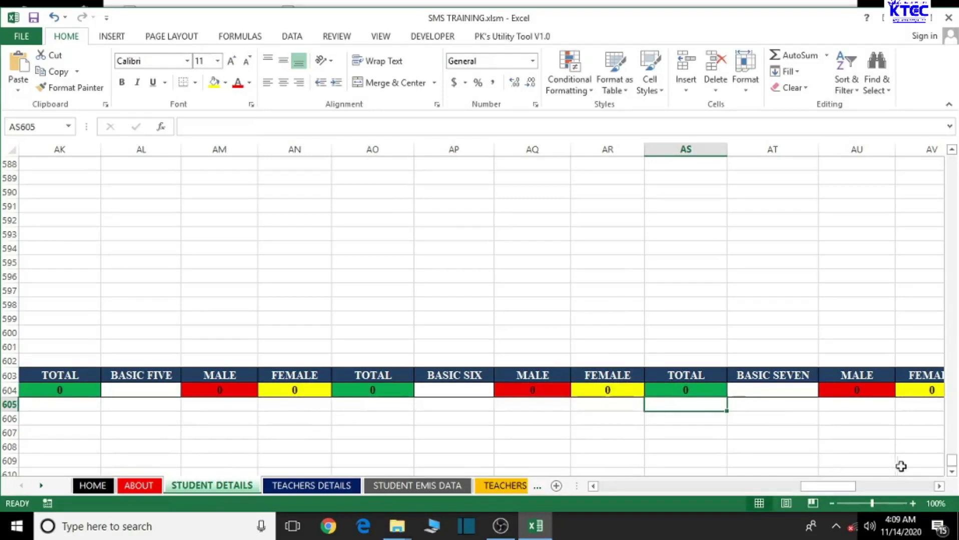
- Enter =AU604+AV604 in the BASIC SEVEN total cell AW604 to add its male and female counts
left_click(939, 487)
left_click(939, 486)
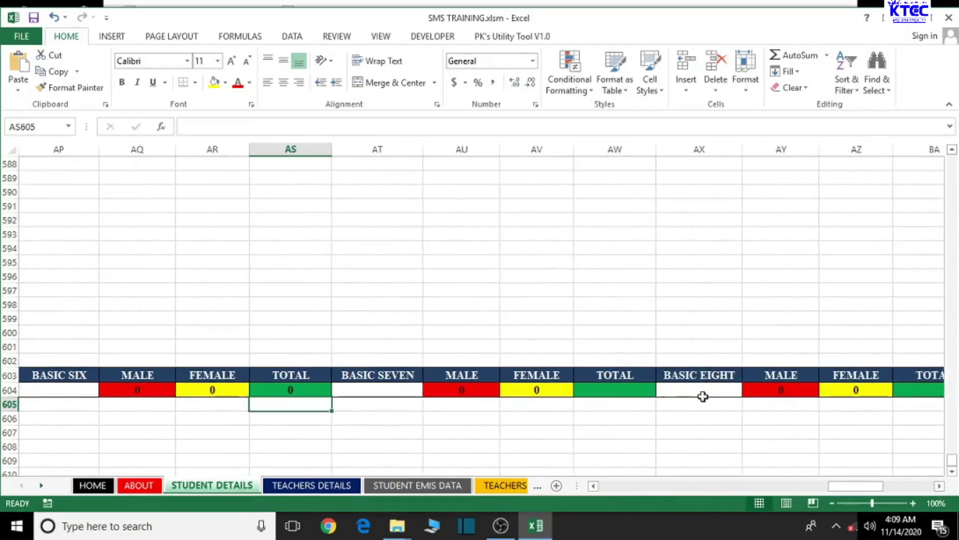
left_click(628, 391)
type("=")
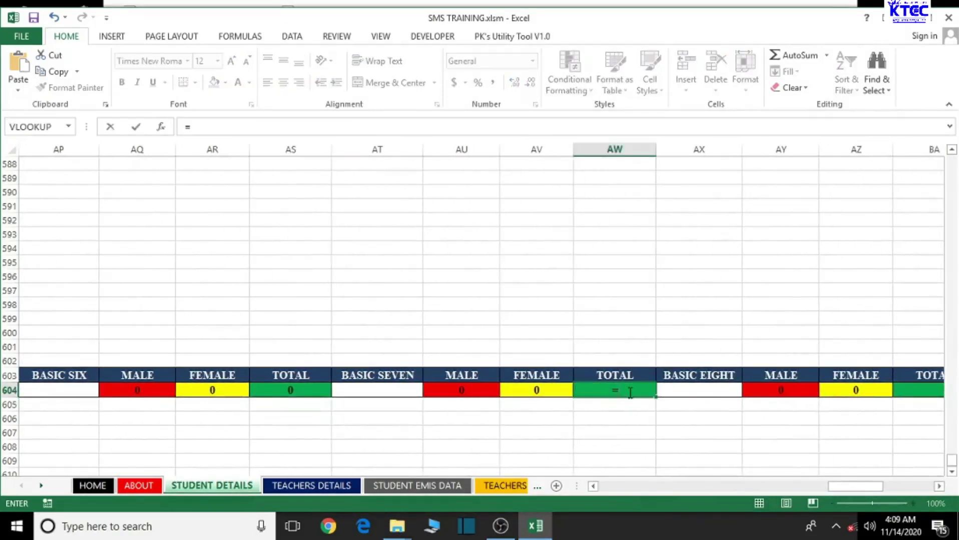
left_click(484, 390)
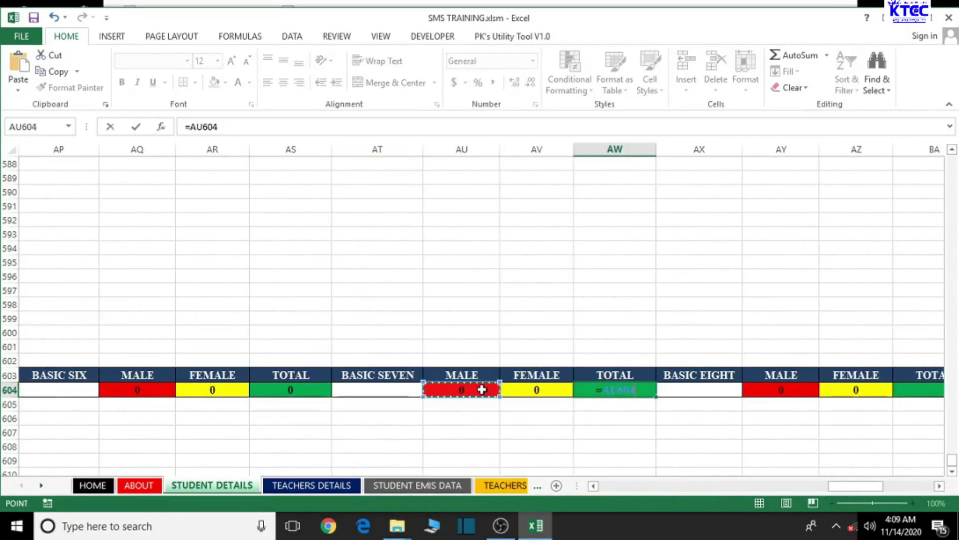
type("+")
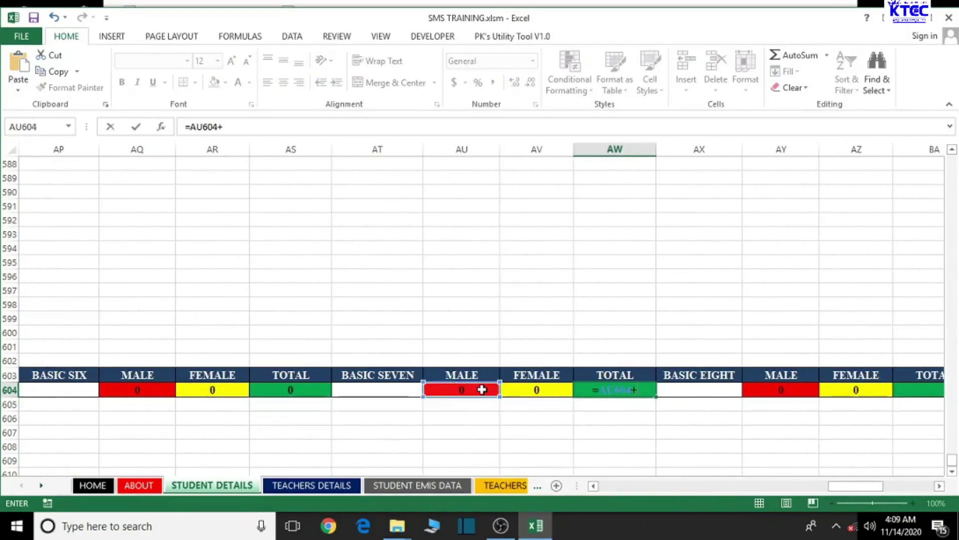
left_click(524, 391)
key("Return")
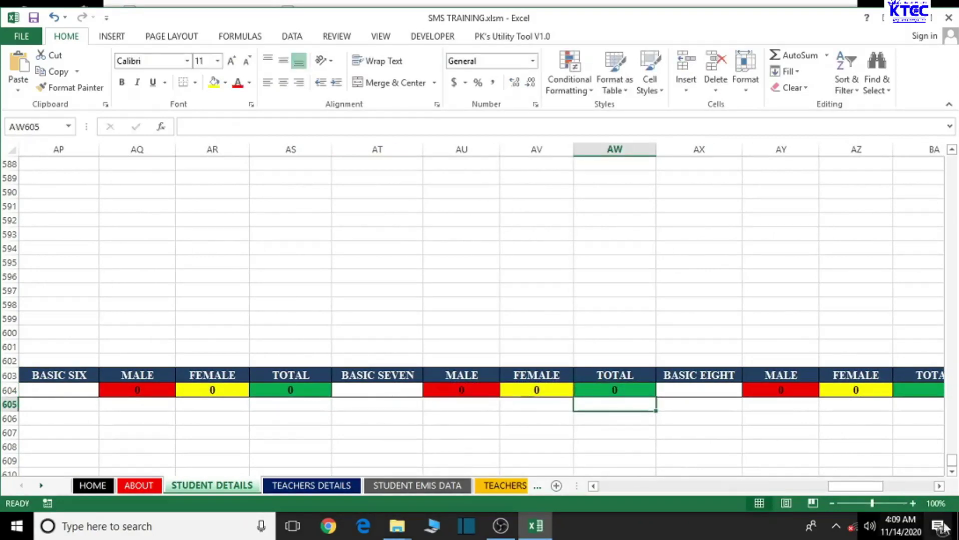
- Enter =AY604+AZ604 in the BASIC EIGHT total cell BA604 to add its male and female counts
left_click(939, 486)
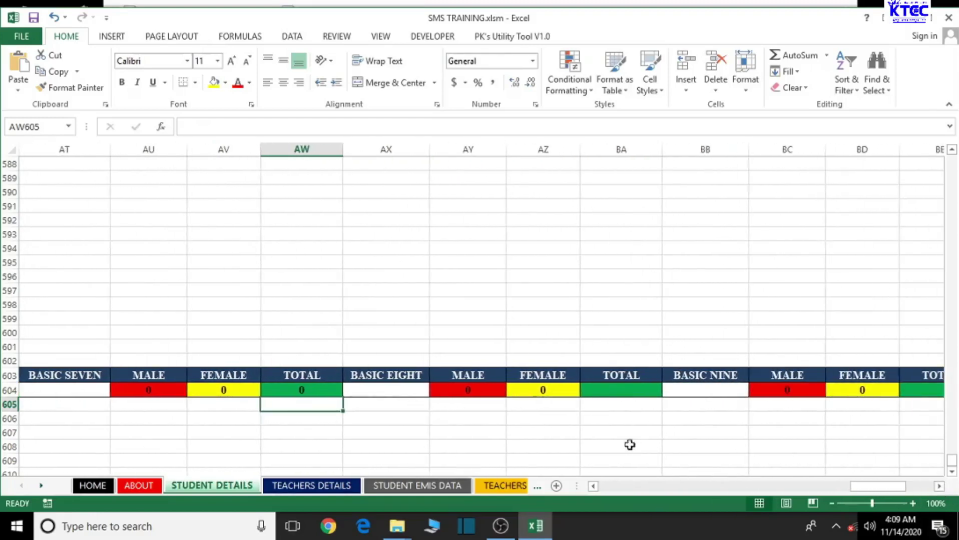
left_click(607, 392)
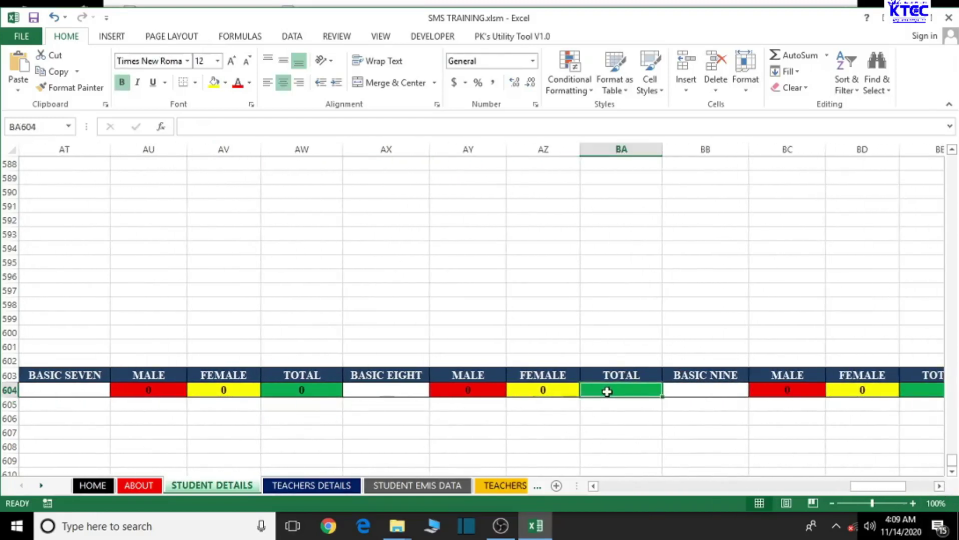
type("=")
left_click(471, 391)
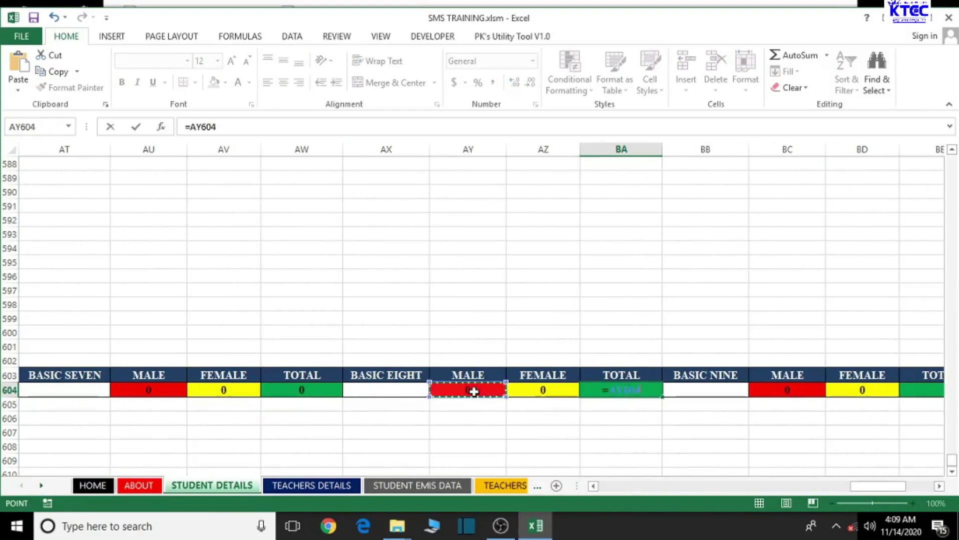
type("+")
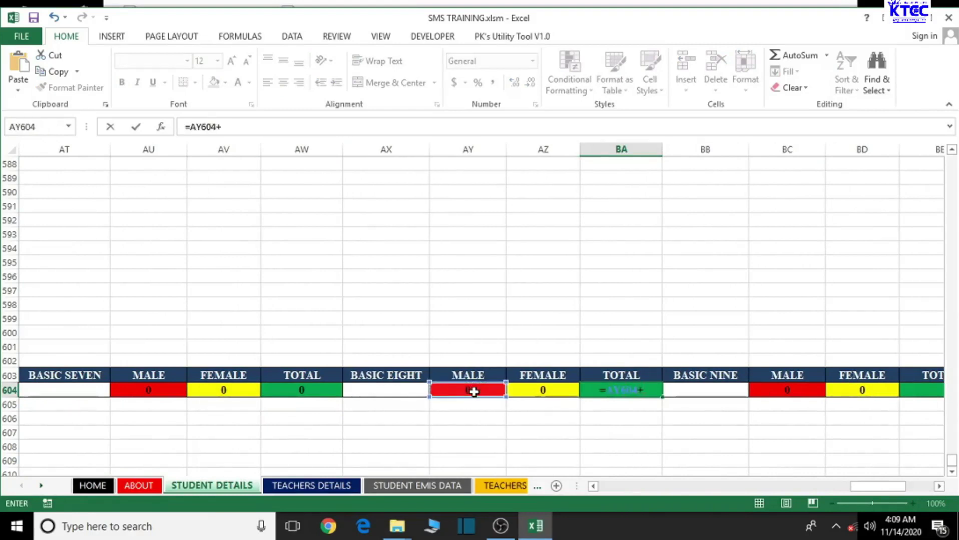
left_click(525, 391)
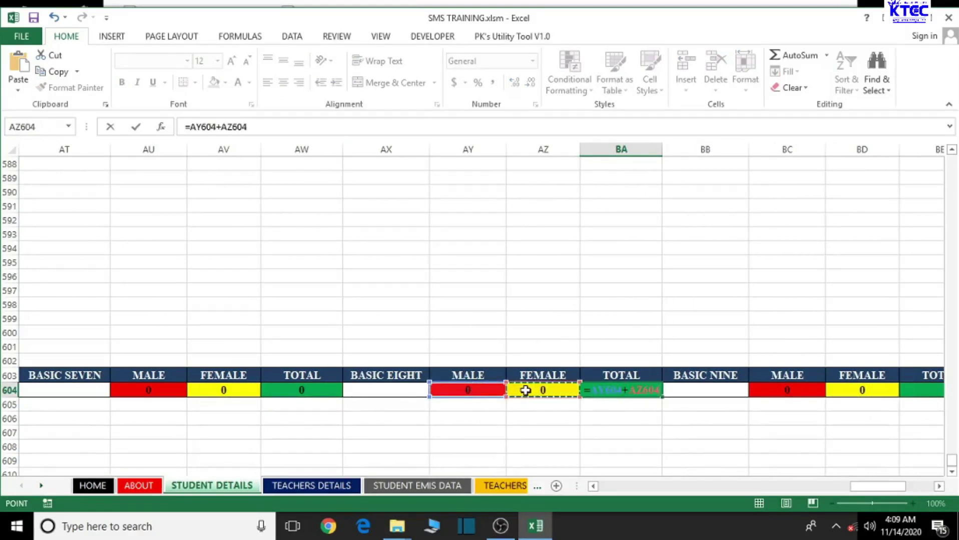
key("Return")
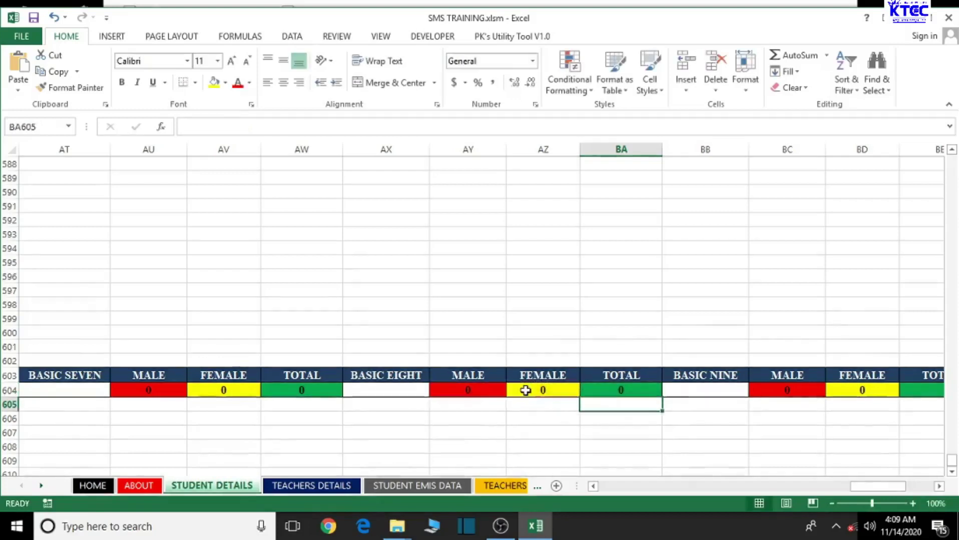
- Enter =BC604+BD604 in the BASIC NINE total cell BE604 to add its male and female counts
left_click(940, 487)
left_click(939, 487)
left_click(940, 487)
left_click(940, 487)
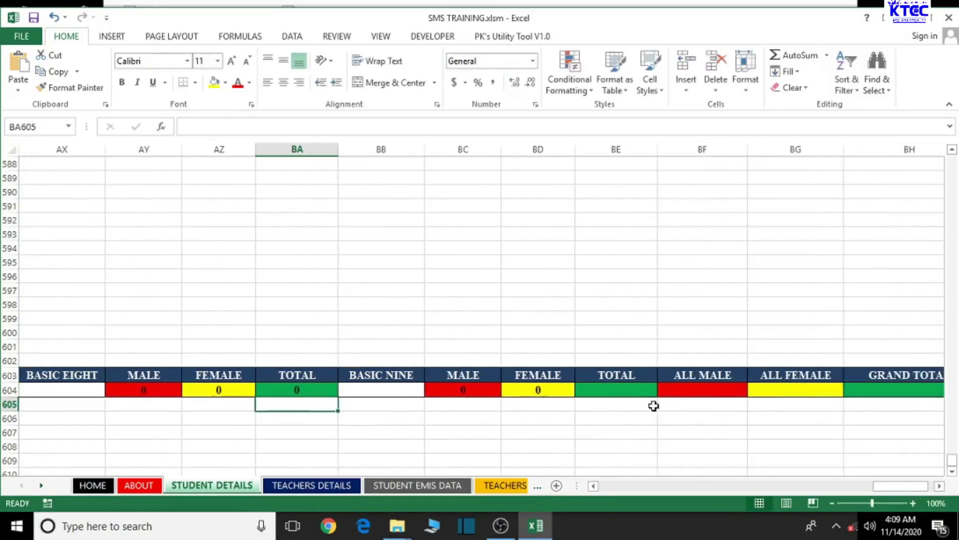
left_click(630, 392)
type("=")
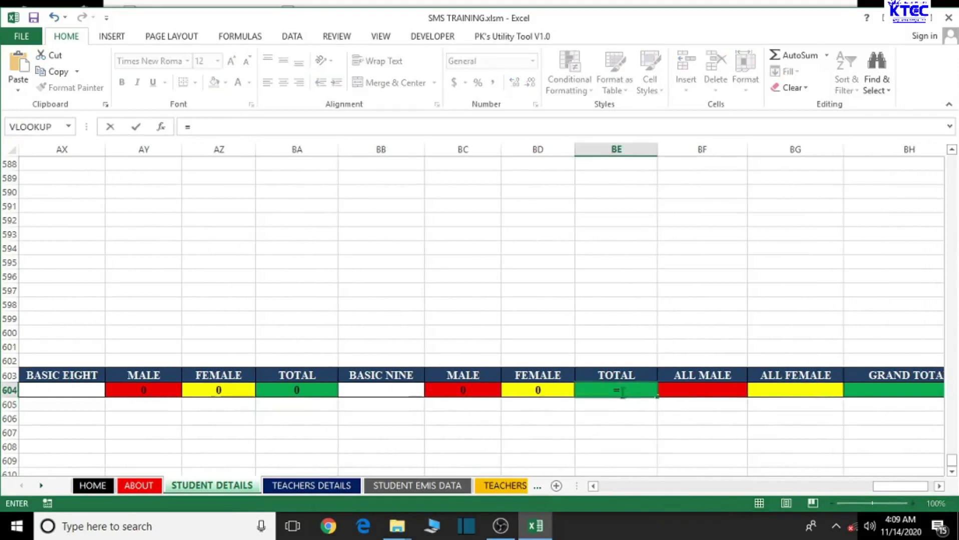
left_click(466, 392)
type("+")
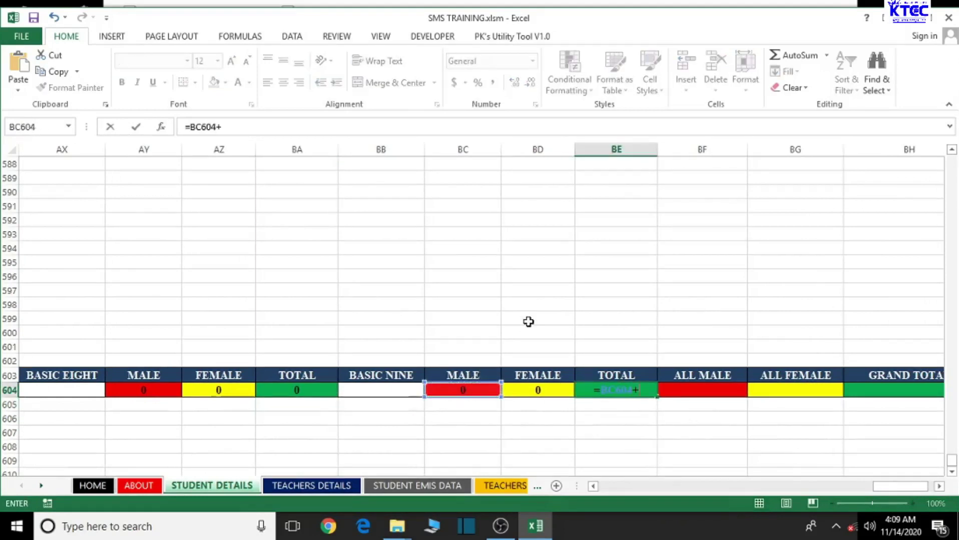
left_click(559, 390)
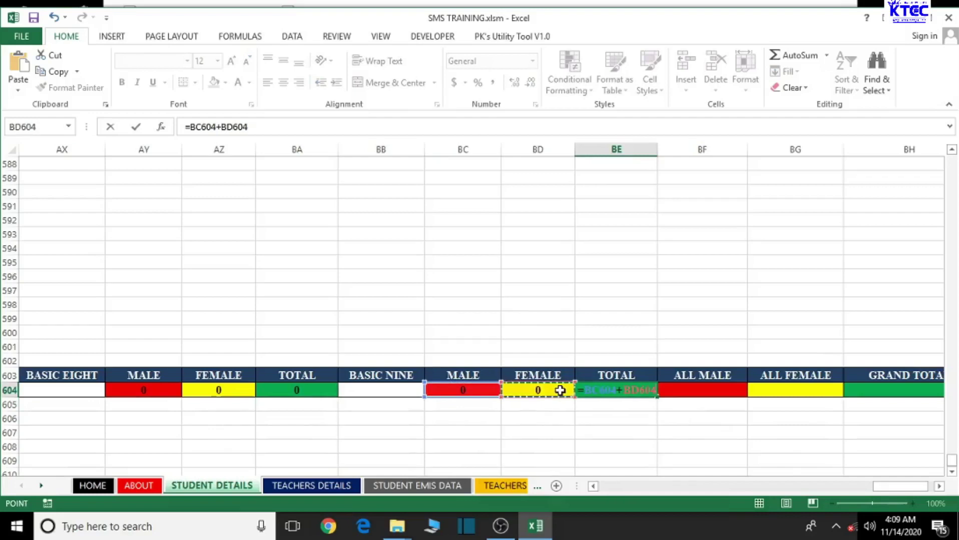
key("Return")
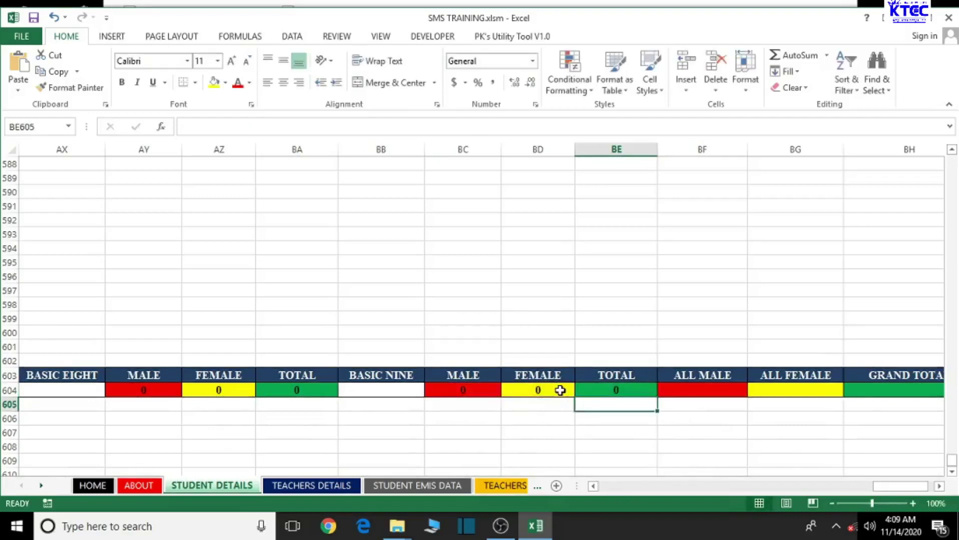
double_click(939, 487)
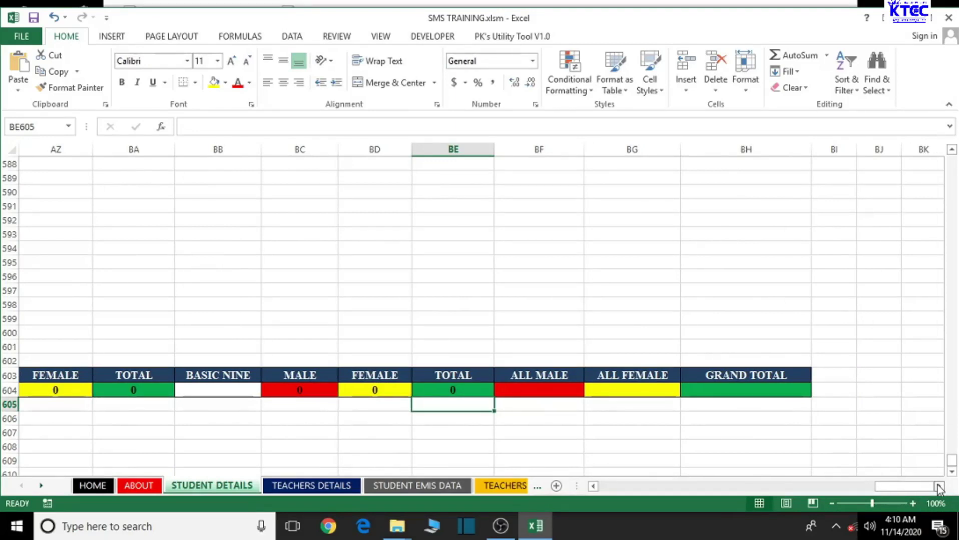
- Start a SUM formula in the ALL MALE cell BF604 with the KG ONE and KG TWO male counts, O604 and S604
left_click(533, 392)
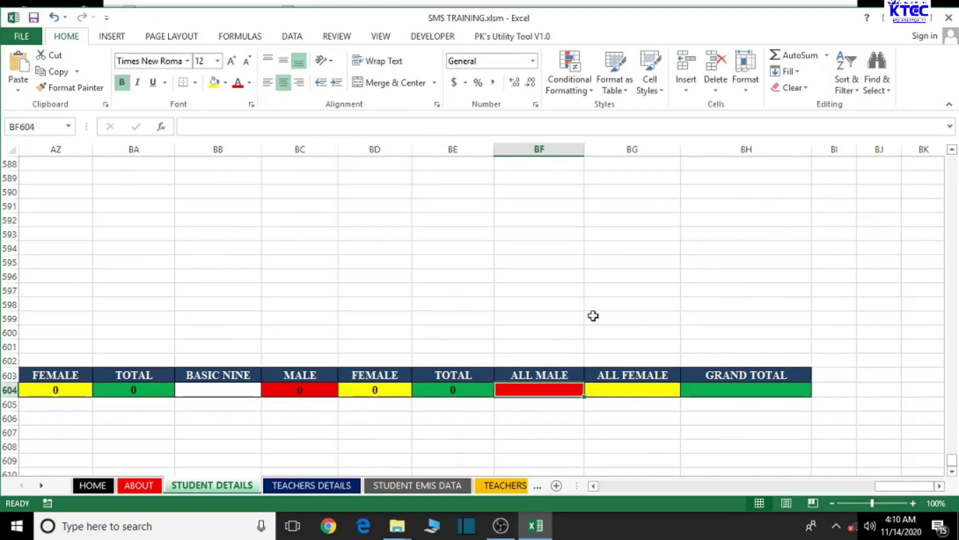
type("=")
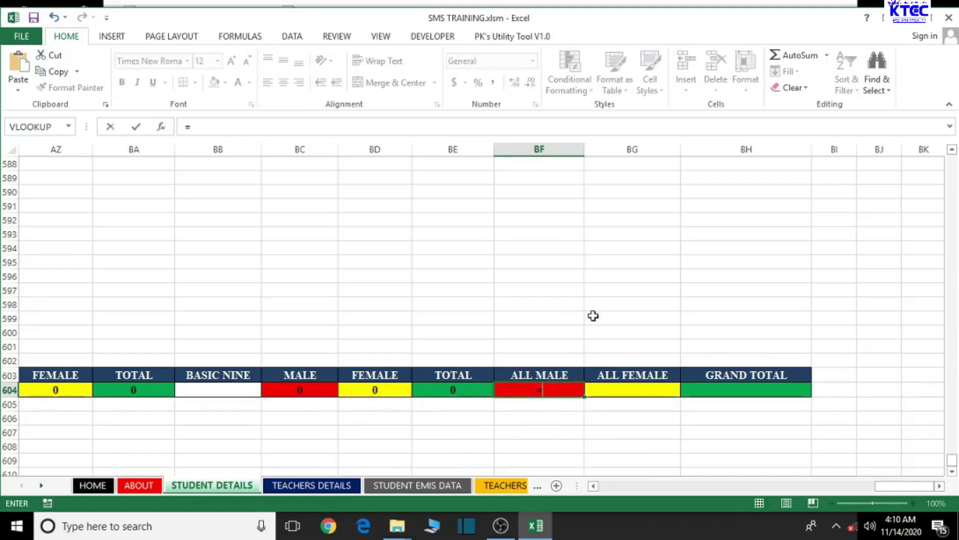
type("S")
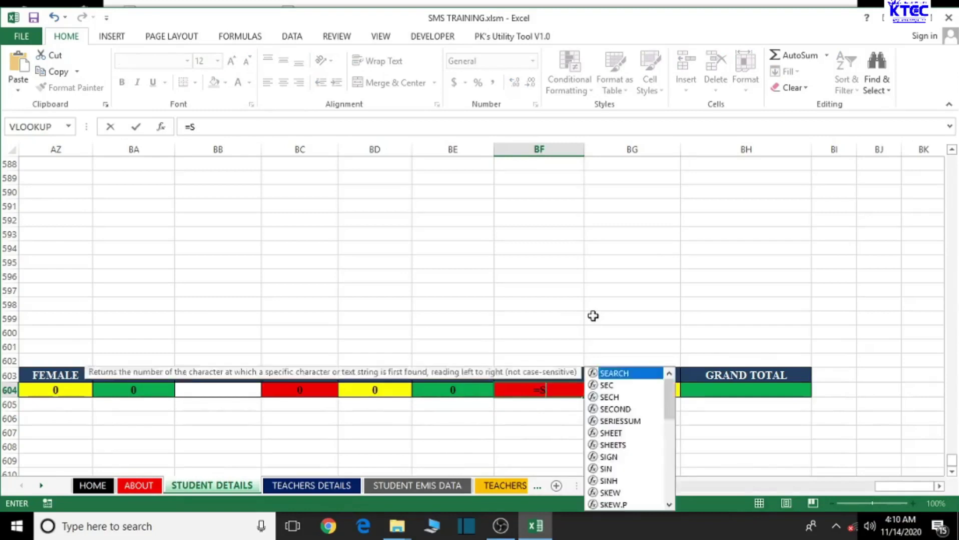
type("UM(")
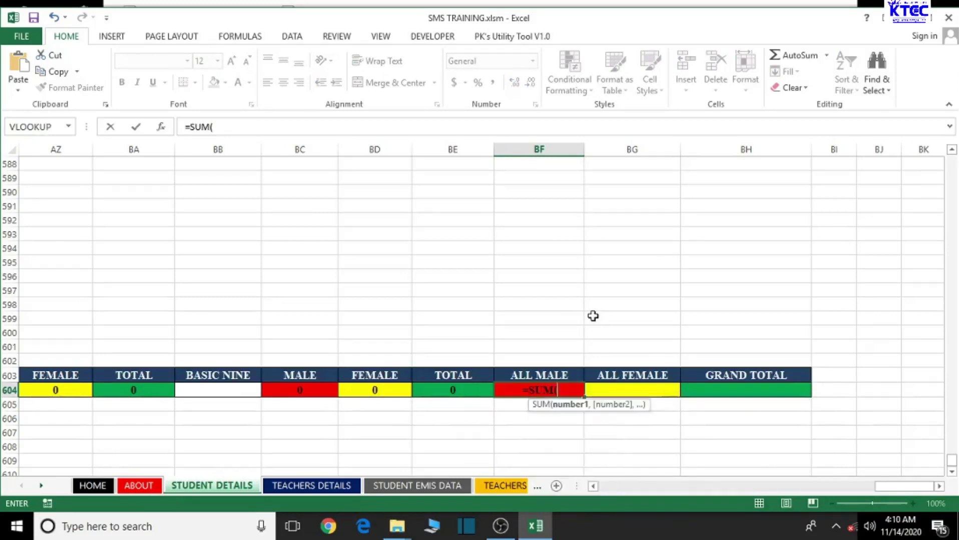
left_click_drag(901, 486, 663, 511)
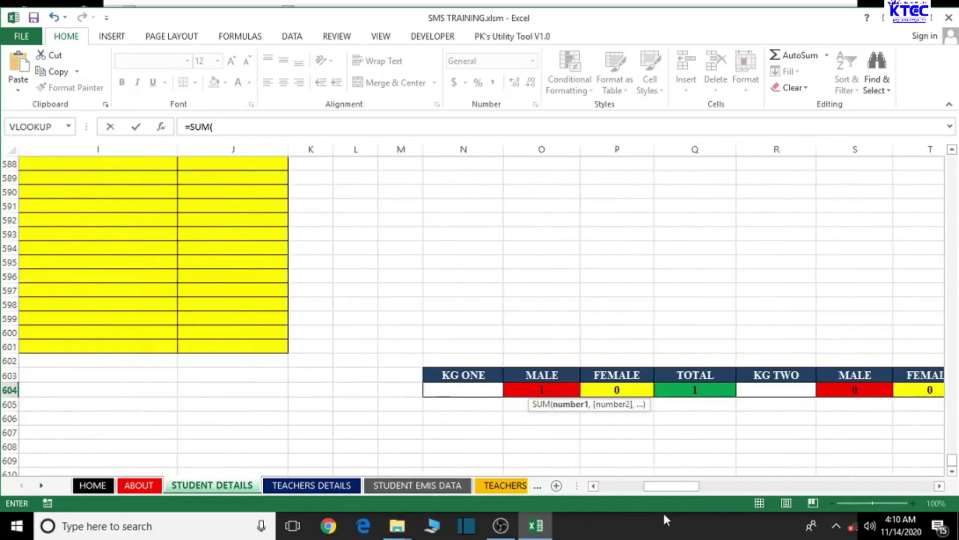
left_click(539, 389)
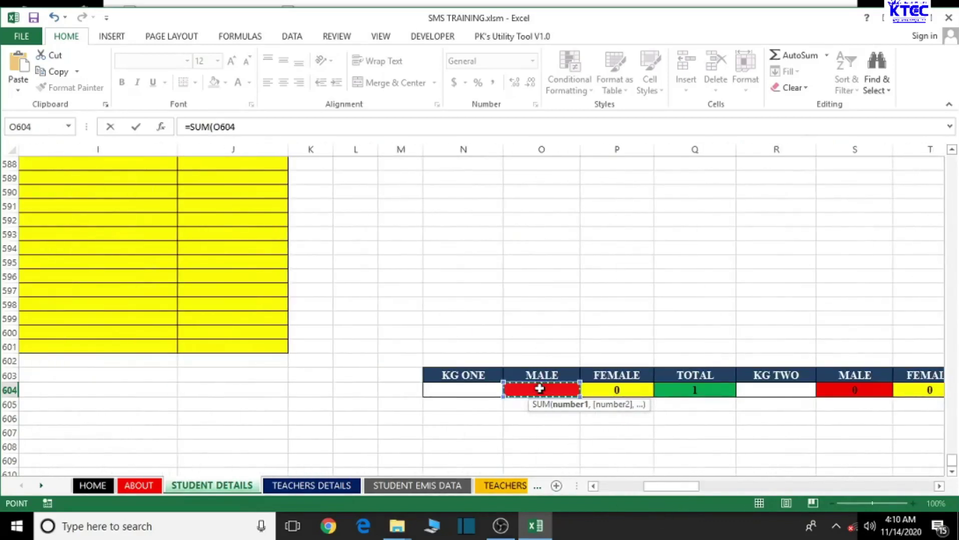
type(",")
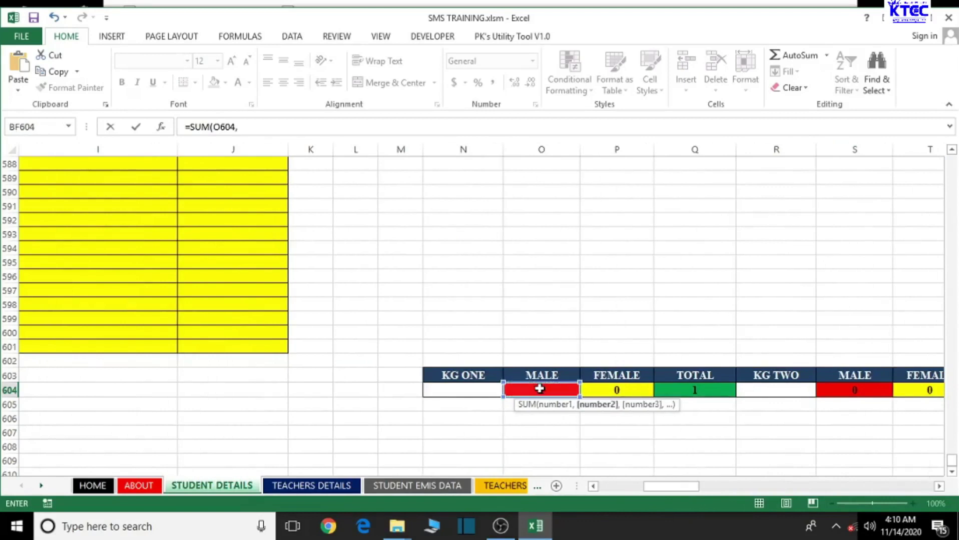
left_click(853, 391)
type(",")
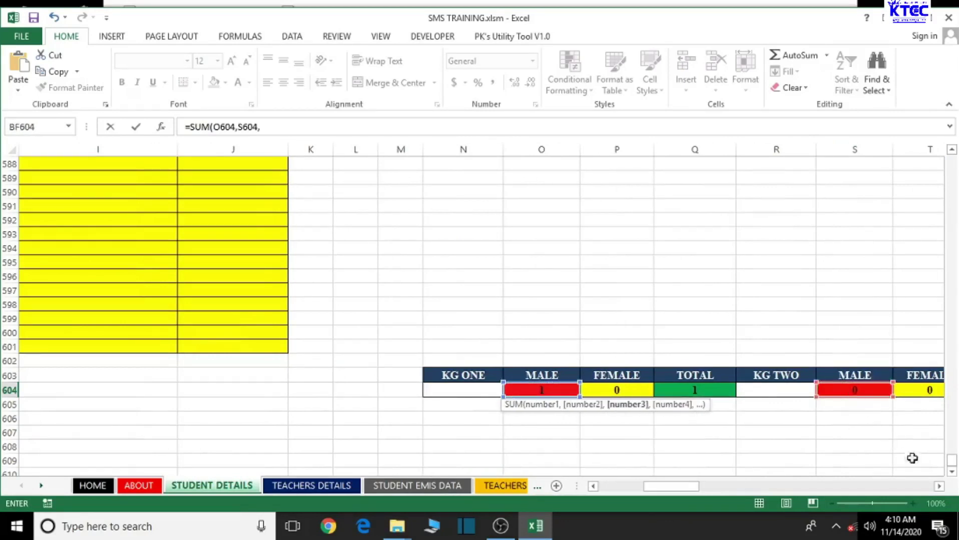
- Add the BASIC ONE, BASIC TWO and BASIC THREE male counts, W604, AA604 and AE604, to the ALL MALE sum
left_click(939, 486)
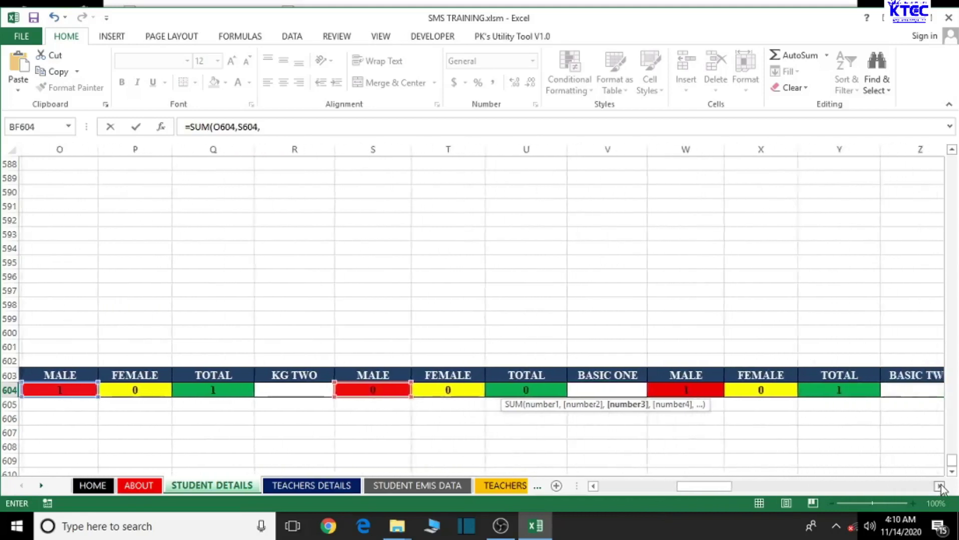
left_click(540, 390)
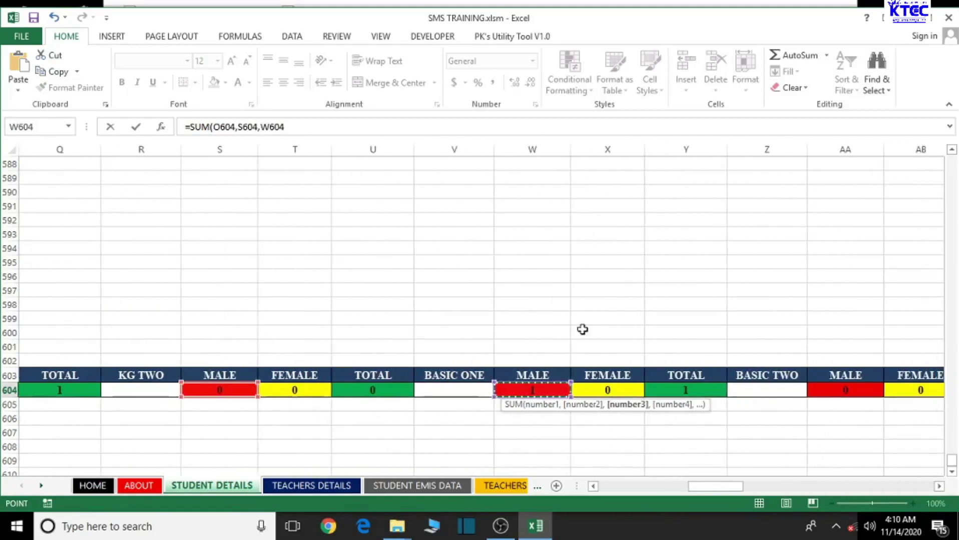
type(",")
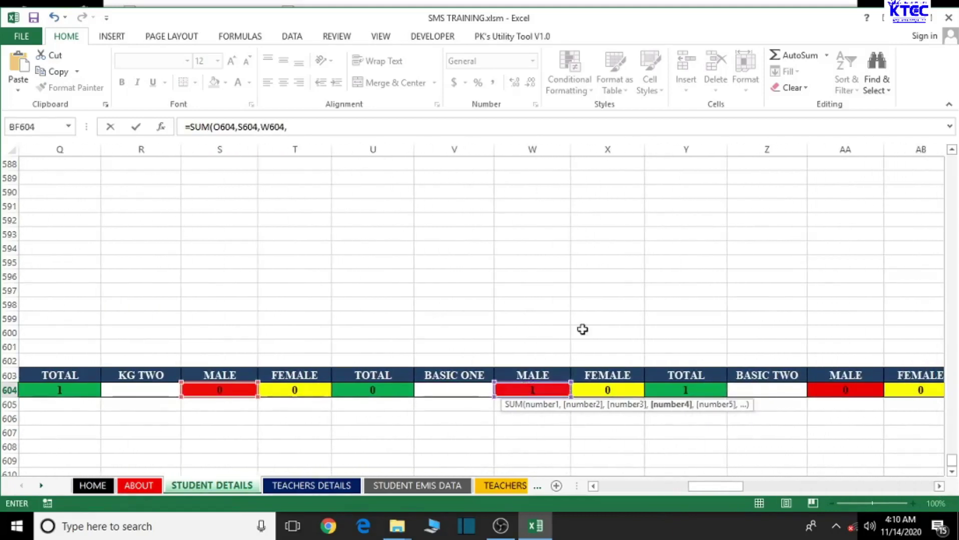
left_click(939, 486)
left_click(940, 487)
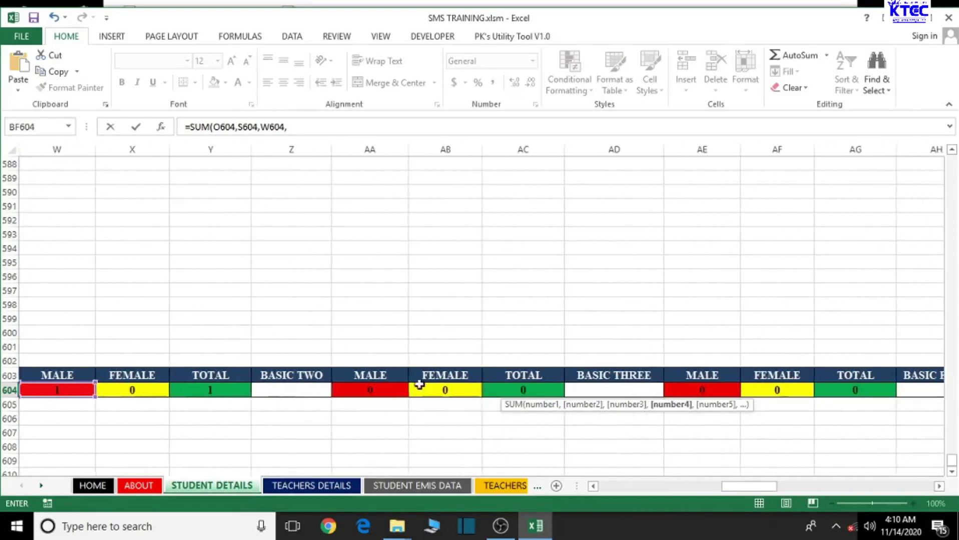
left_click(375, 390)
type(",")
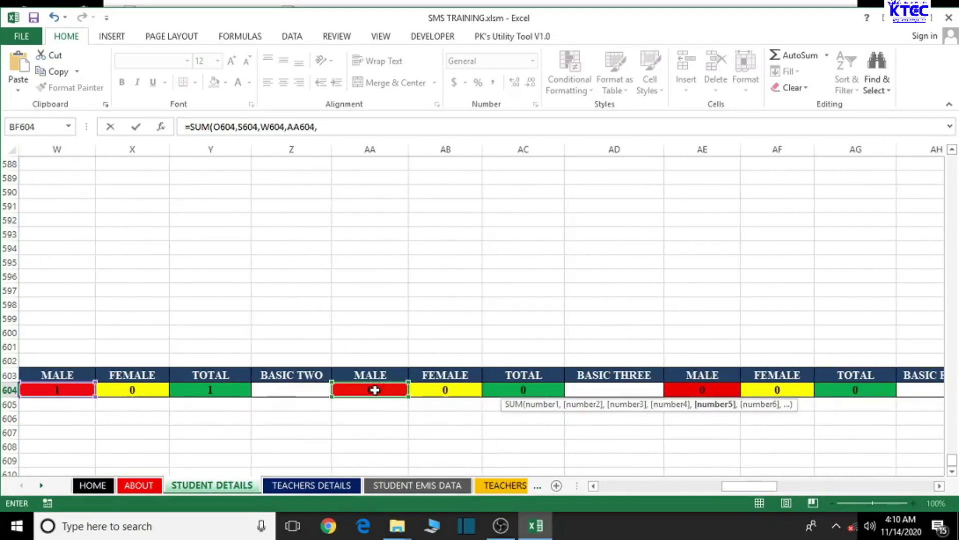
left_click(695, 389)
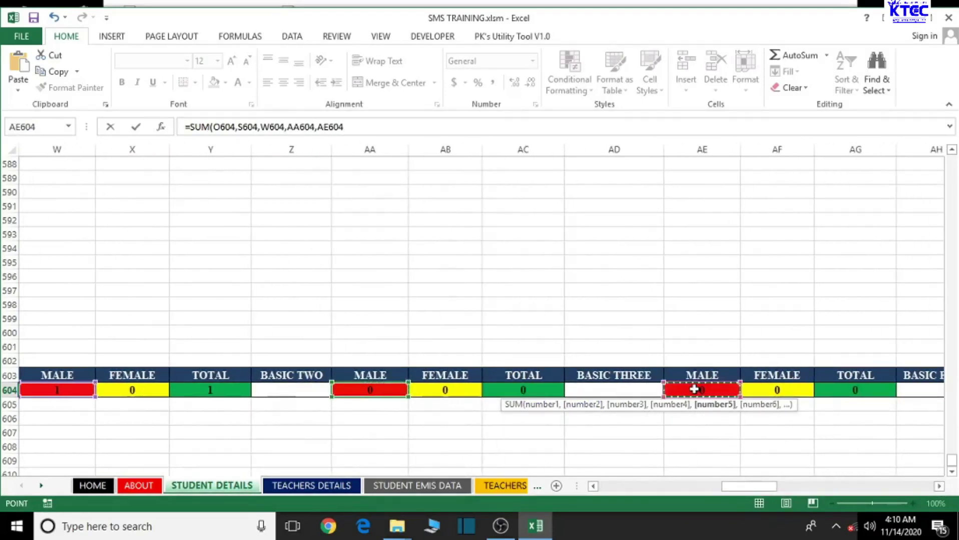
type(",")
- Add the BASIC FOUR and BASIC FIVE male counts, AI604 and AM604, to the ALL MALE sum
left_click(939, 486)
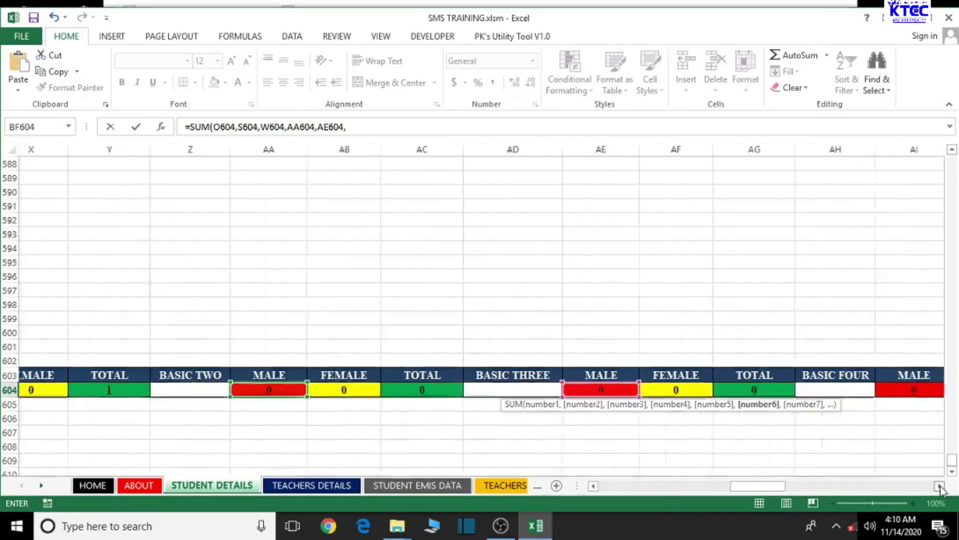
left_click(940, 487)
left_click(556, 392)
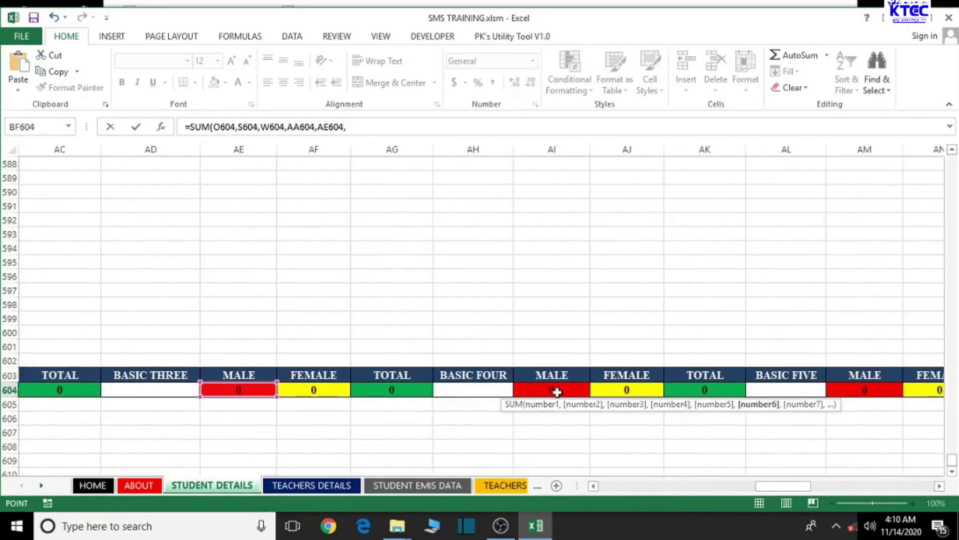
type(",")
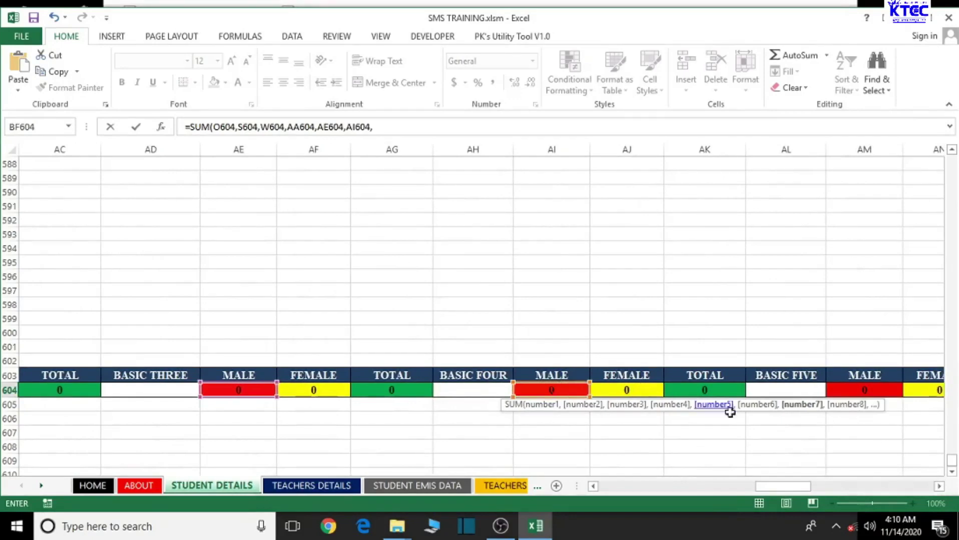
left_click(845, 390)
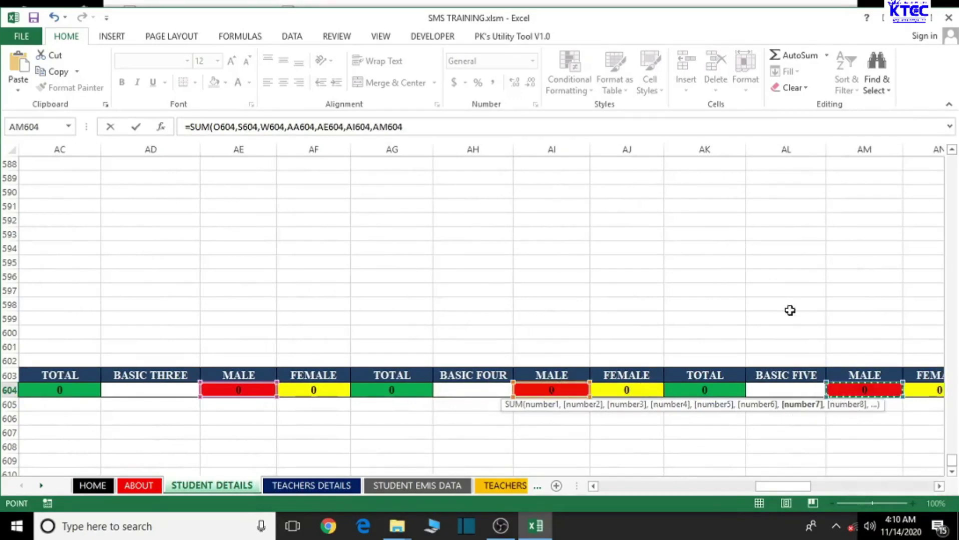
type(",")
- Add the BASIC SIX and BASIC SEVEN male counts, AQ604 and AU604, to the ALL MALE sum
left_click(939, 486)
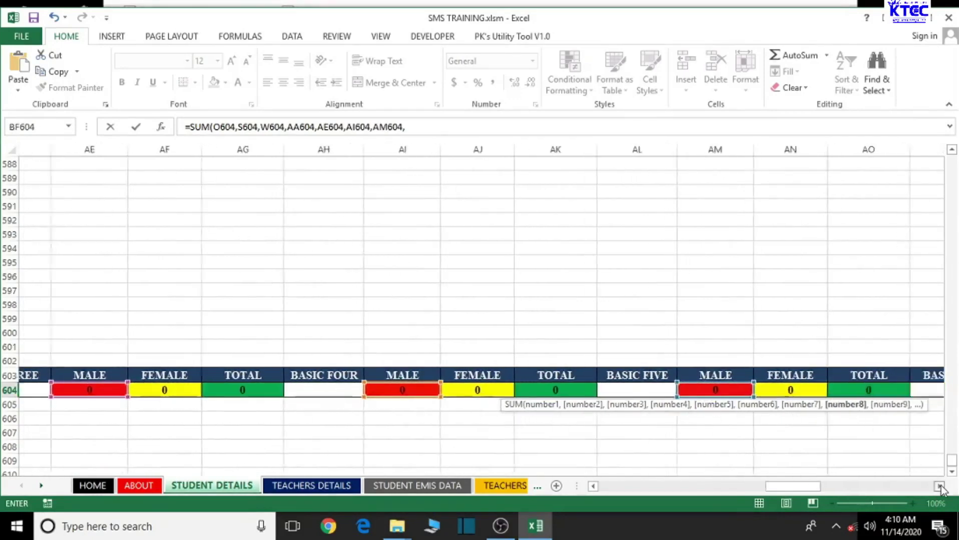
scroll(940, 486, "right", 9)
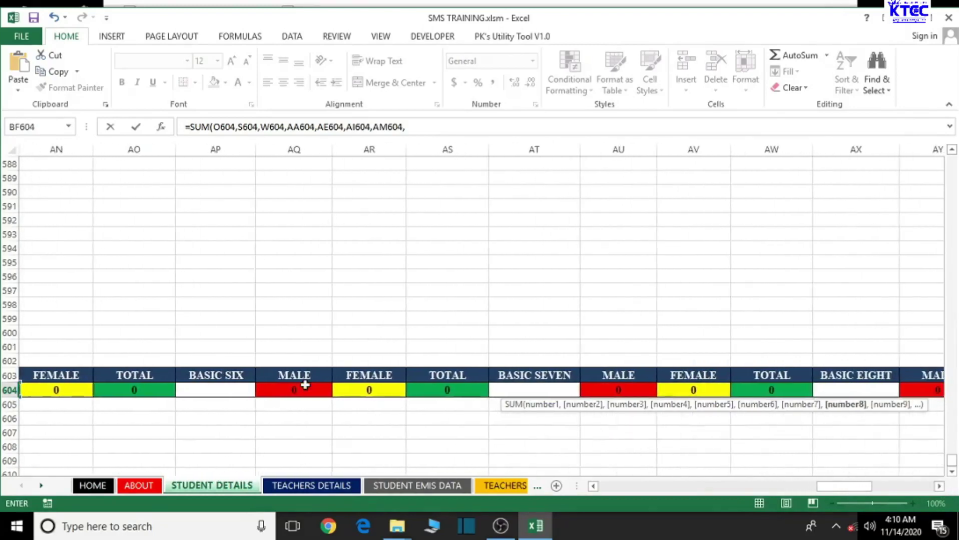
left_click(304, 387)
type(",")
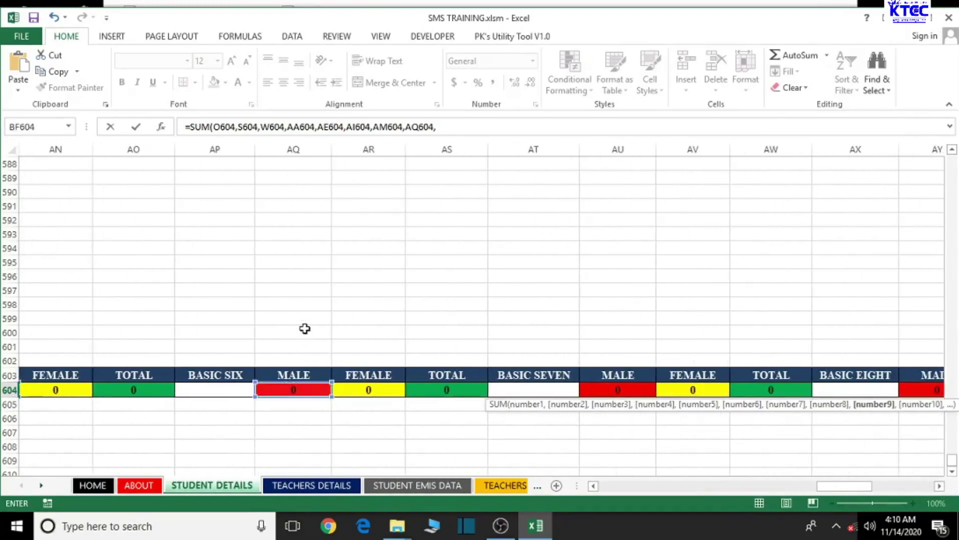
mouse_move(831, 487)
left_mouse_down()
mouse_move(821, 492)
mouse_move(831, 493)
left_mouse_up()
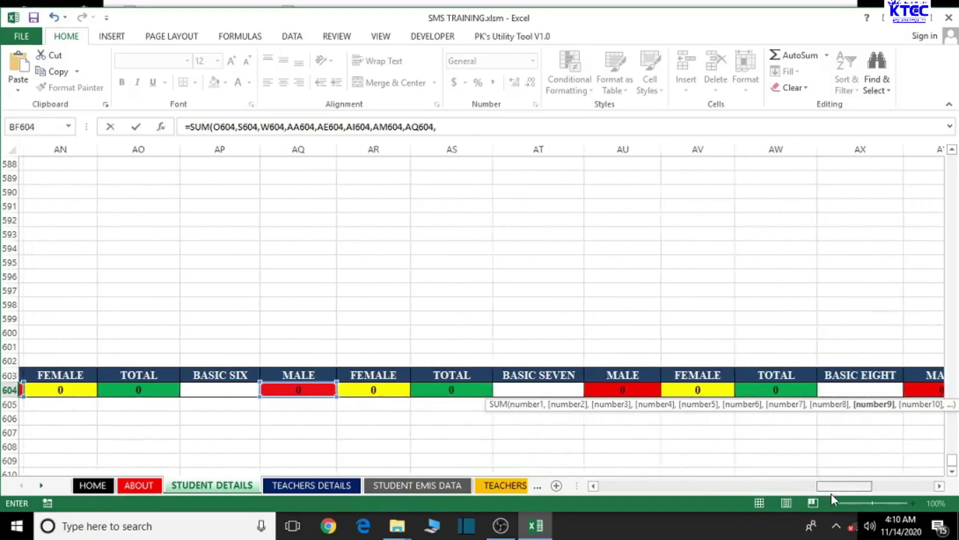
left_click(614, 389)
type(",")
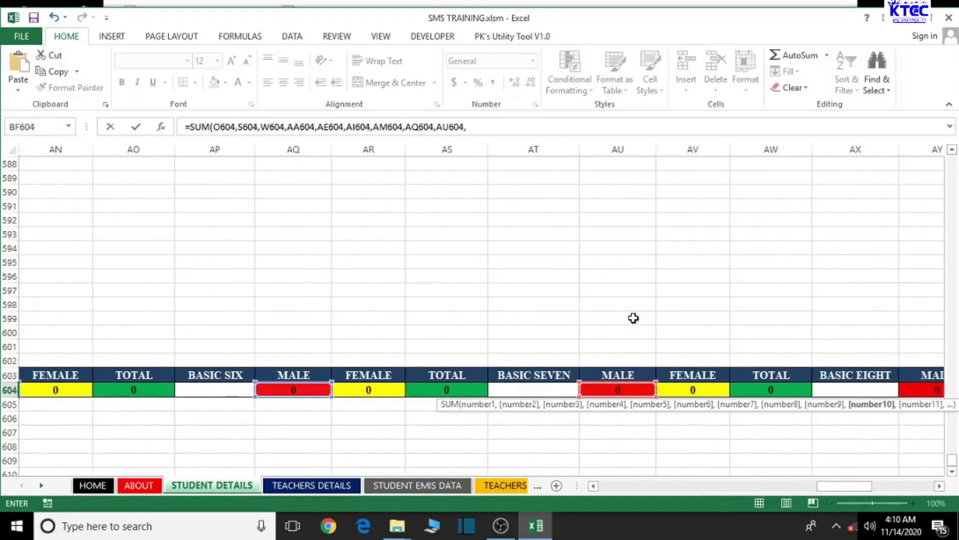
- Add the BASIC EIGHT male count, AY604, to the ALL MALE sum
left_click(939, 486)
left_click(939, 487)
left_click(939, 486)
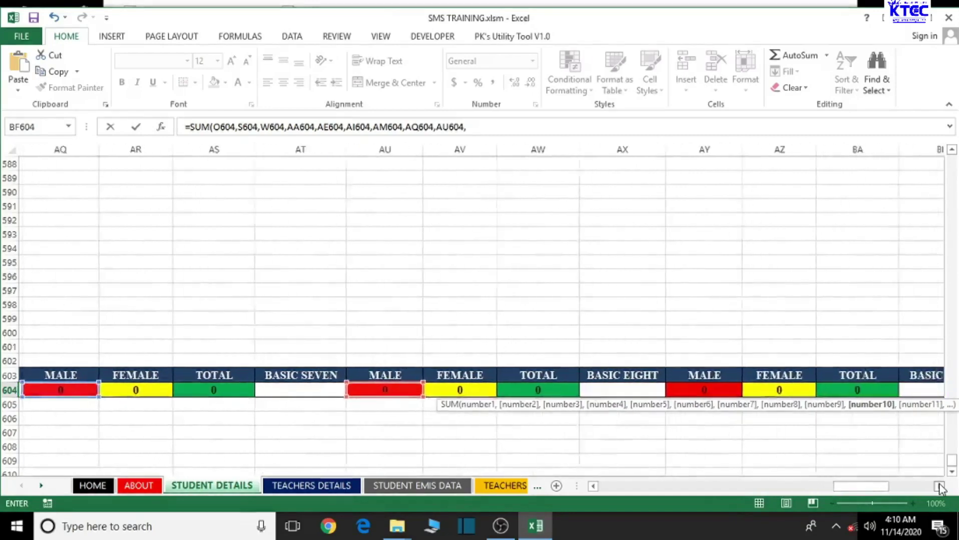
left_click(939, 486)
left_click(938, 487)
left_click(939, 486)
left_click(467, 390)
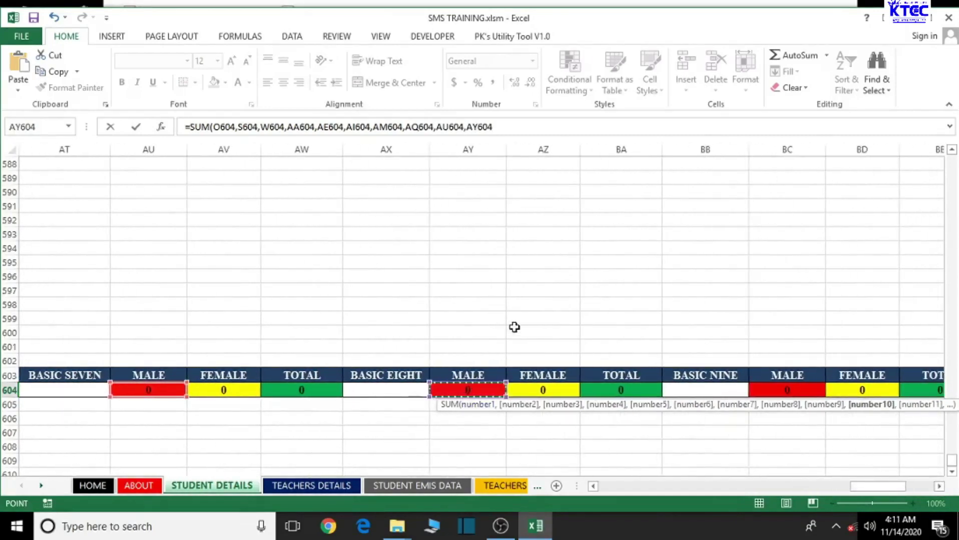
type(",")
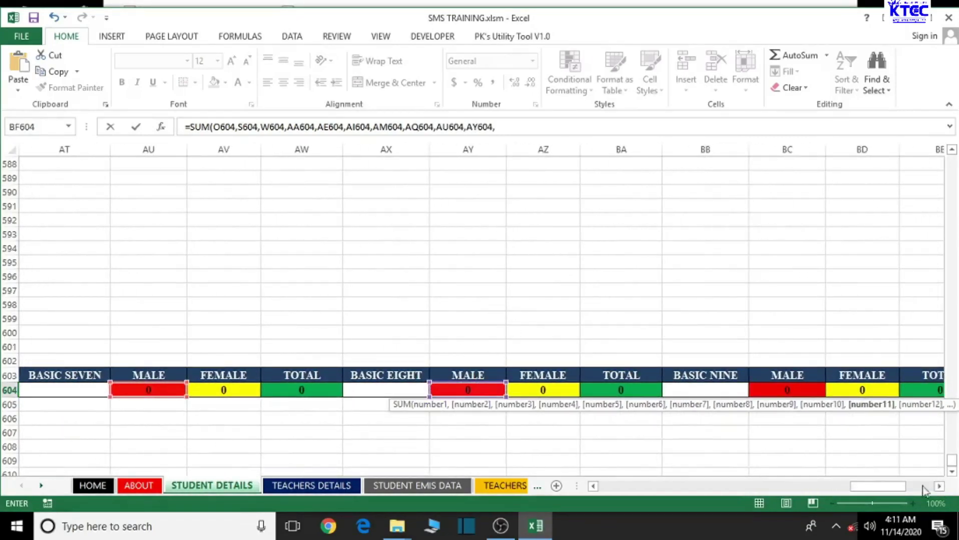
- Add the BASIC NINE male count, BC604, as the last argument and complete the ALL MALE formula in BF604
left_click(939, 486)
left_click(939, 487)
left_click(939, 486)
left_click(939, 486)
left_click(939, 487)
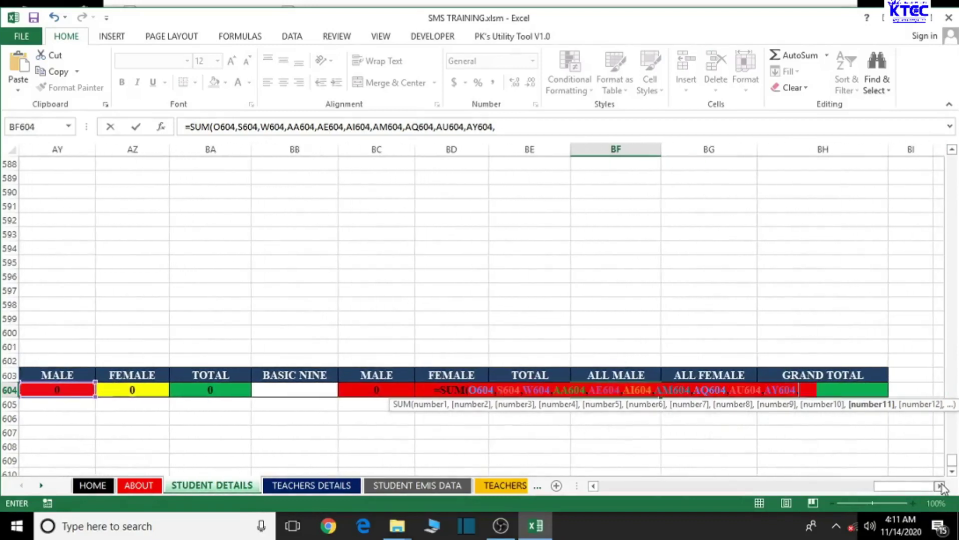
left_click(382, 392)
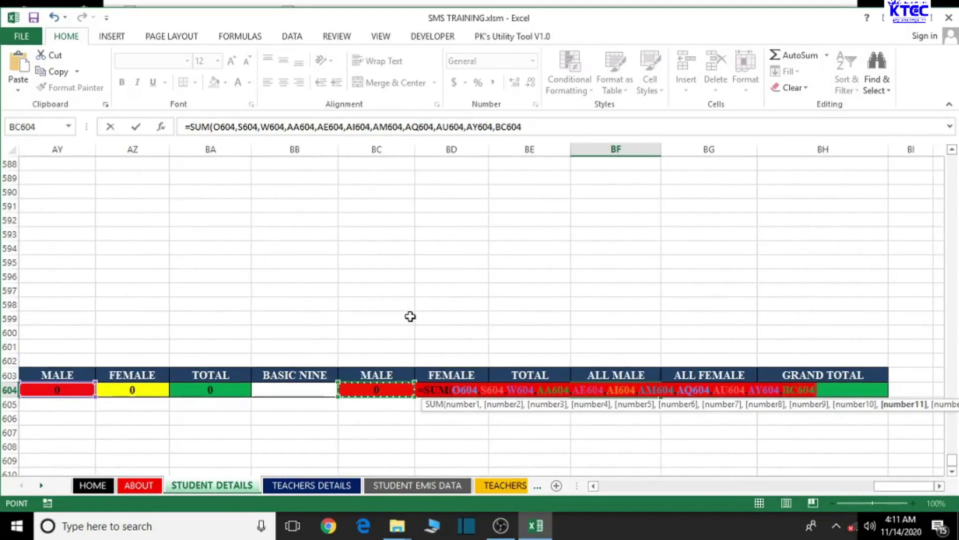
type(")")
key("Return")
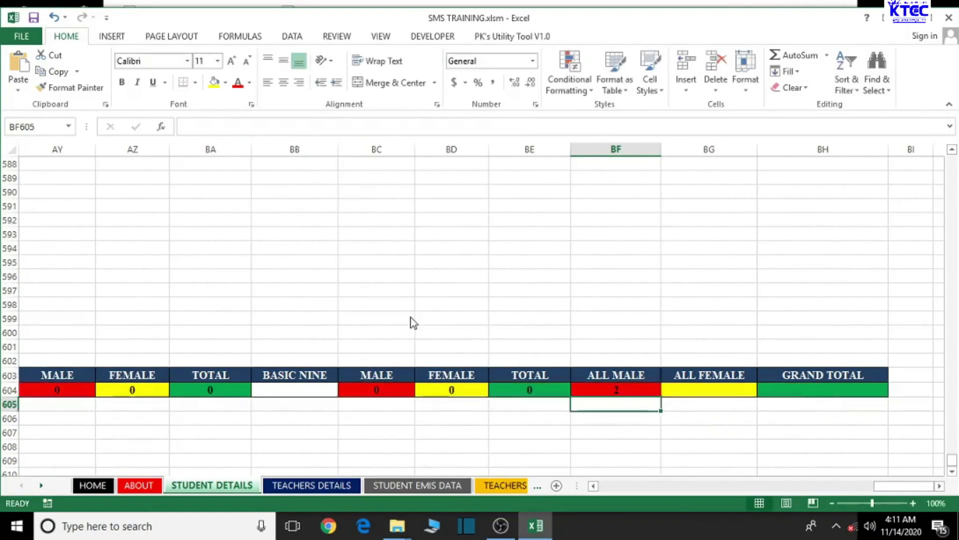
left_click(626, 391)
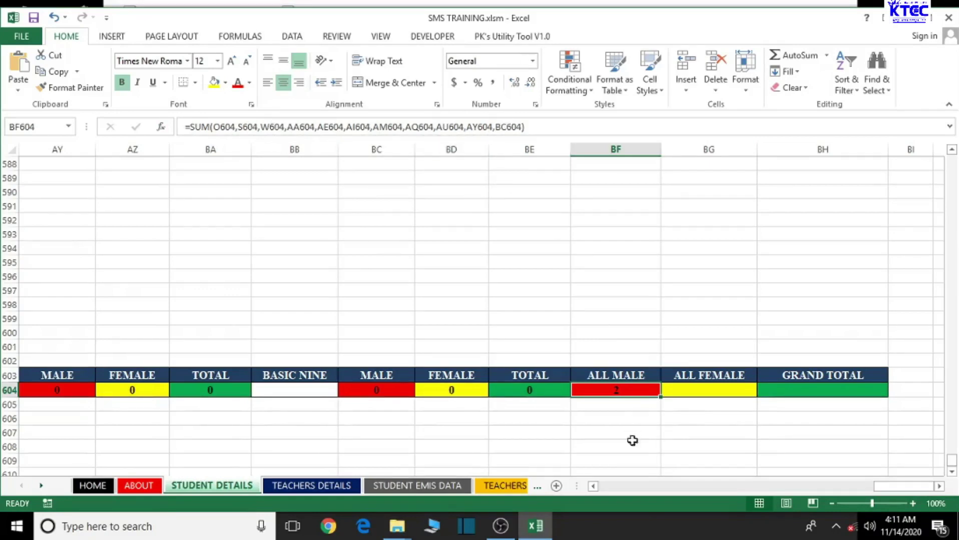
- Start a SUM formula in the ALL FEMALE cell BG604 with the KG ONE and KG TWO female counts, P604 and T604
left_click(700, 390)
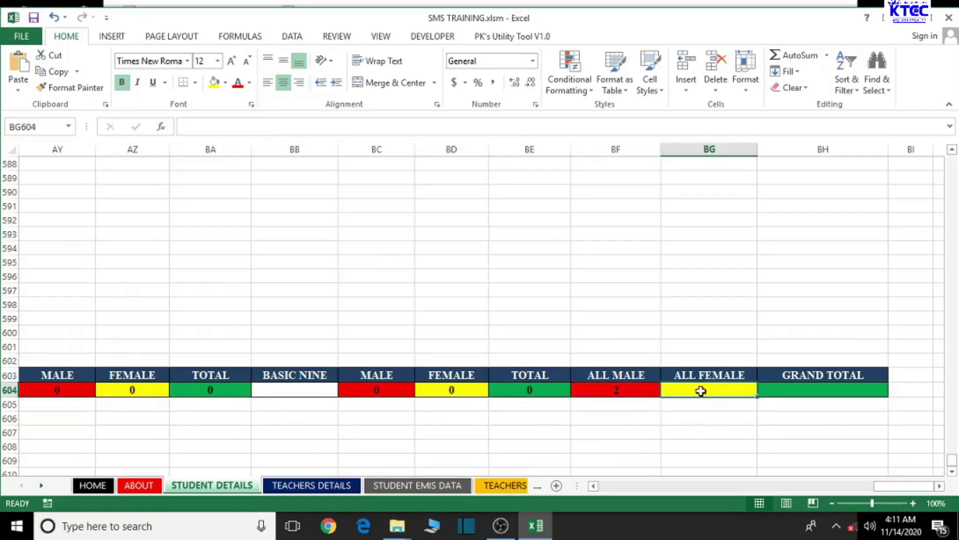
type("=")
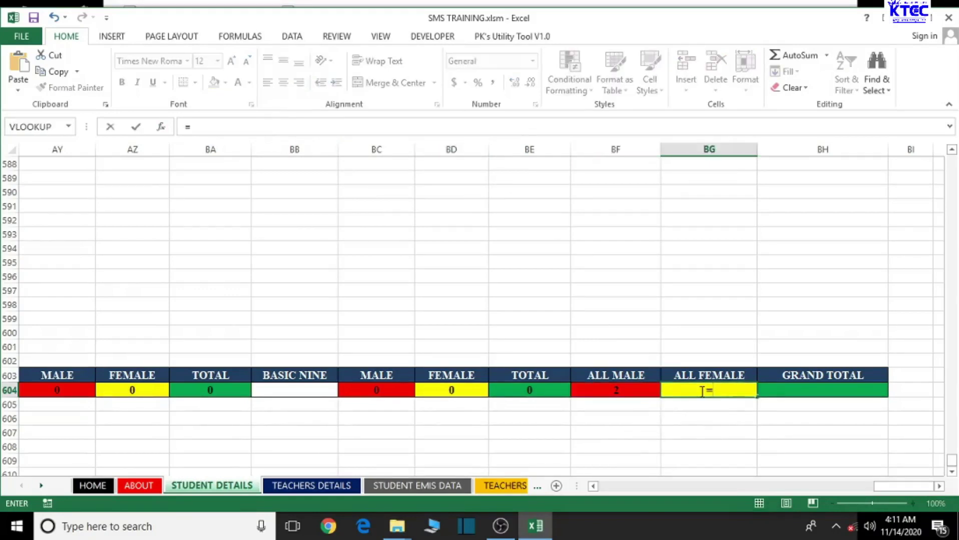
type("(SUM(")
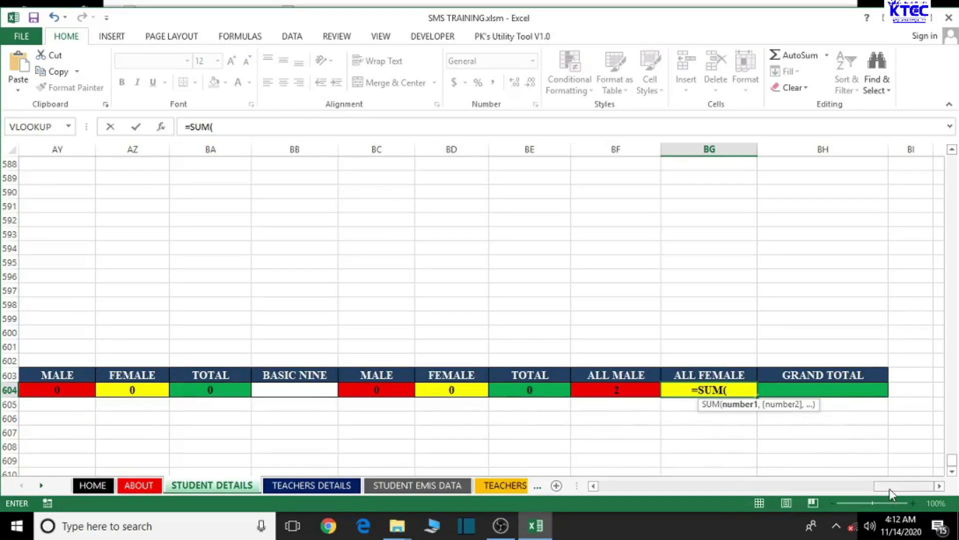
left_click_drag(889, 489, 662, 492)
left_click(456, 391)
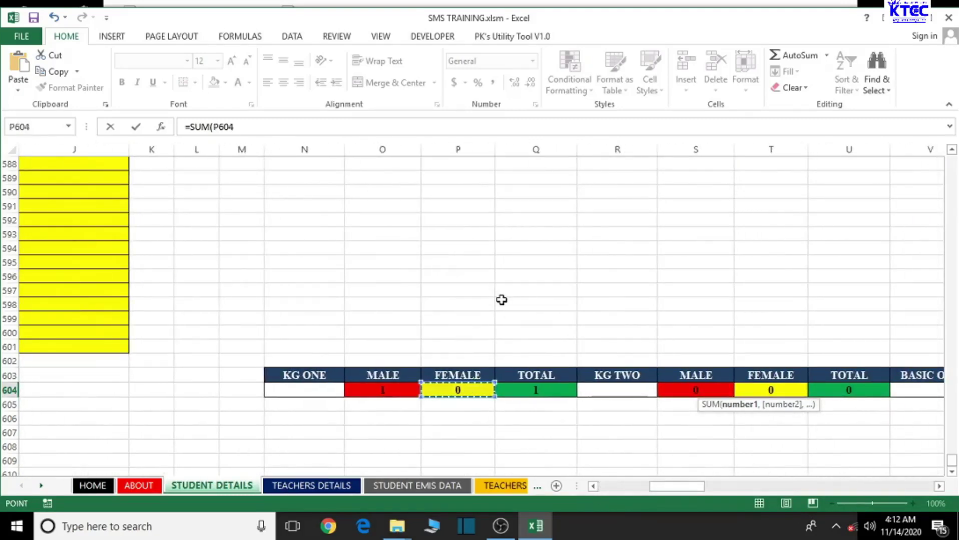
type(",")
left_click(775, 390)
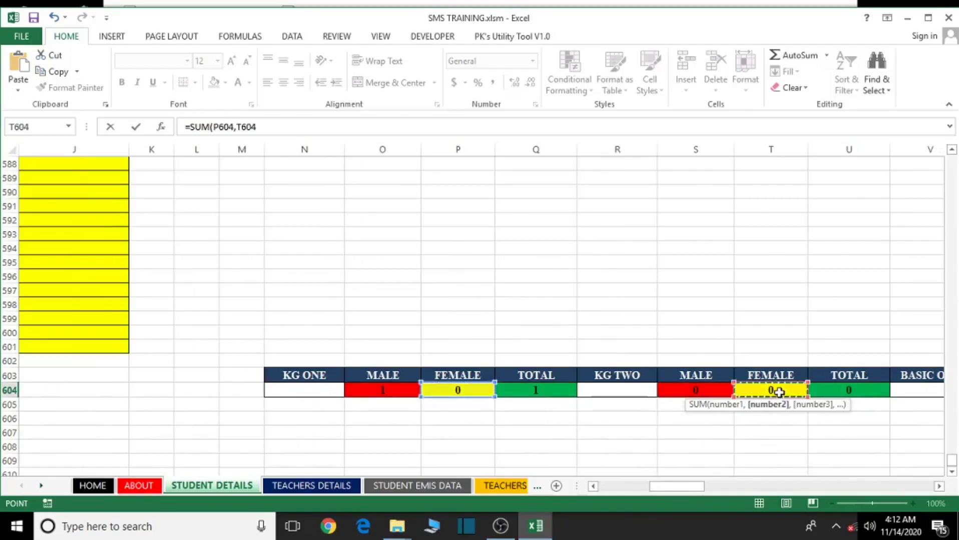
type(",")
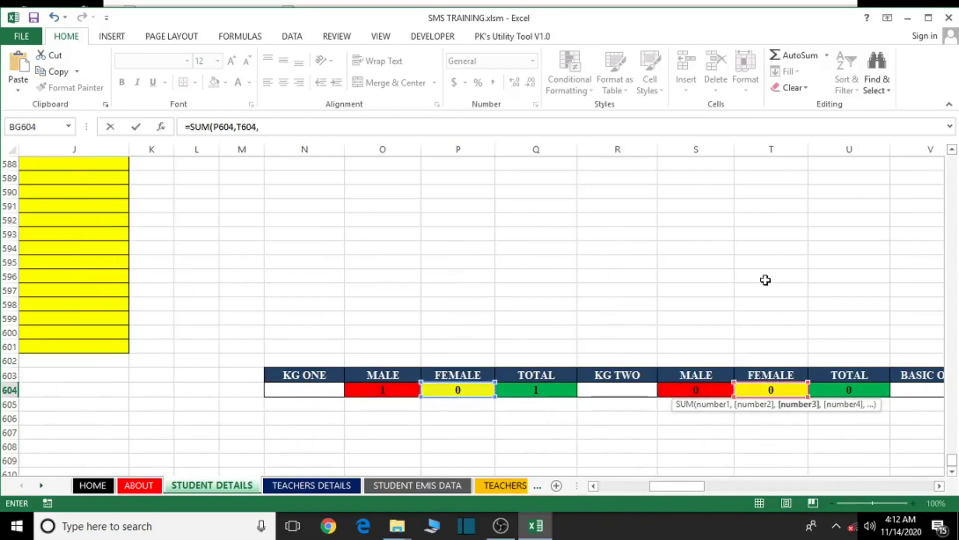
- Add the BASIC ONE and BASIC TWO female counts, X604 and AB604, to the ALL FEMALE sum
left_click(939, 486)
left_click(940, 487)
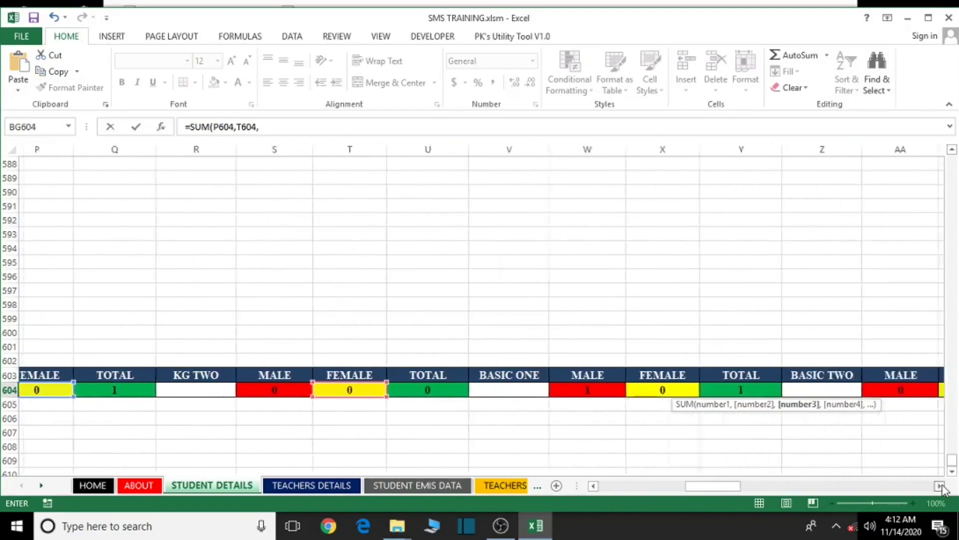
left_click(940, 486)
left_click(550, 390)
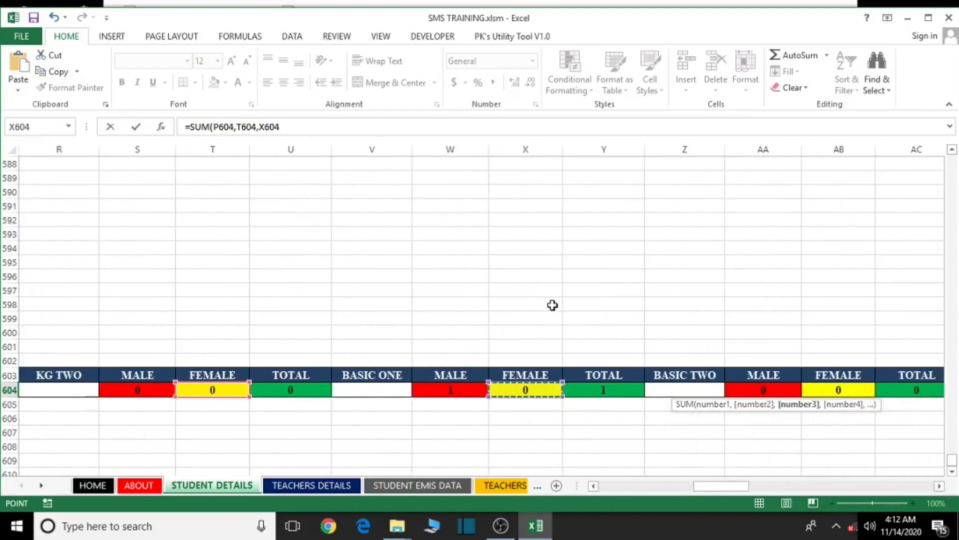
type(",")
left_click(827, 387)
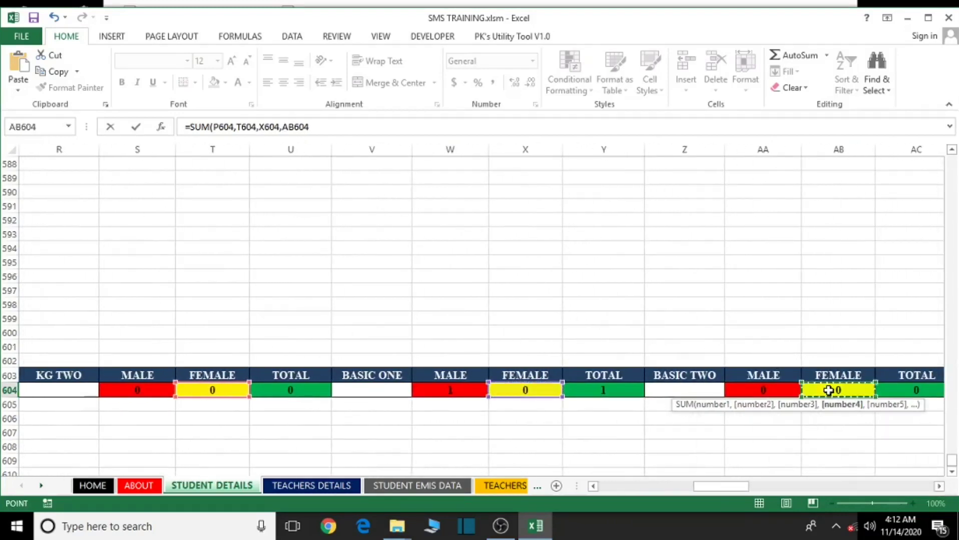
type(",")
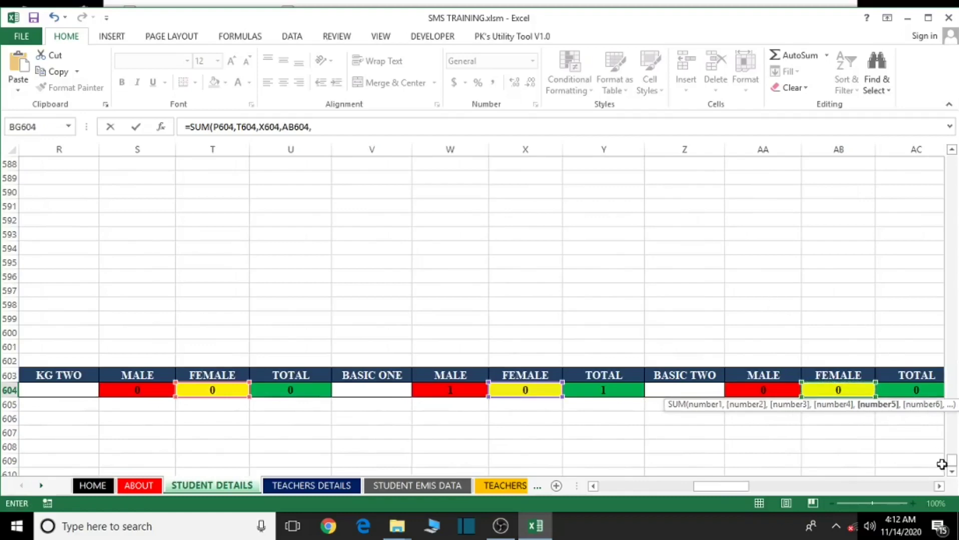
- Add the BASIC THREE and BASIC FOUR female counts, AF604 and AJ604, to the ALL FEMALE sum
left_click(939, 486)
left_click(939, 487)
left_click(939, 486)
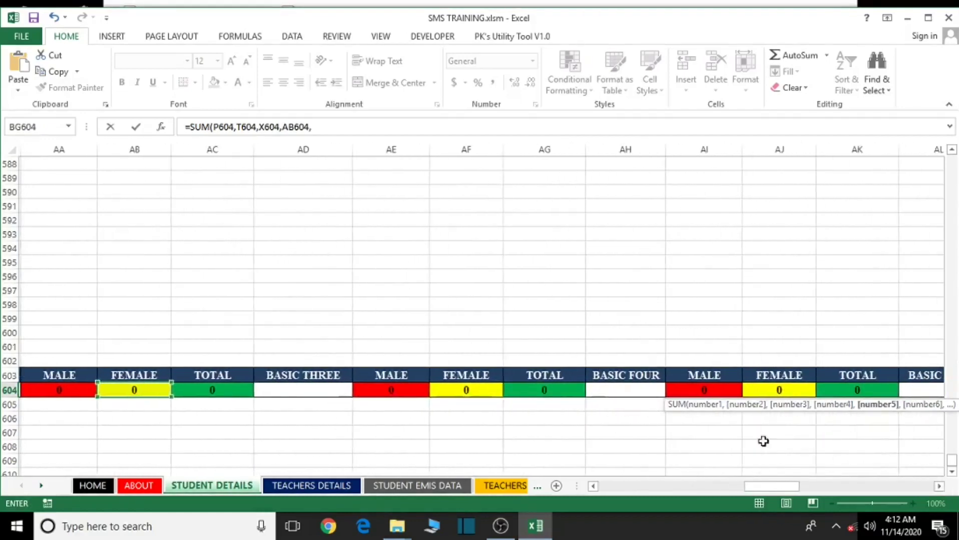
left_click(473, 391)
type(",")
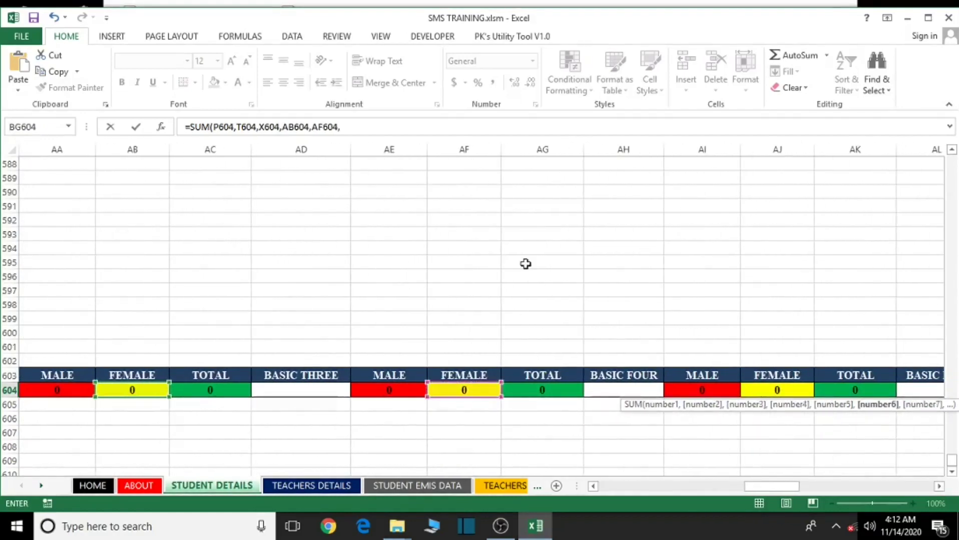
left_click(776, 390)
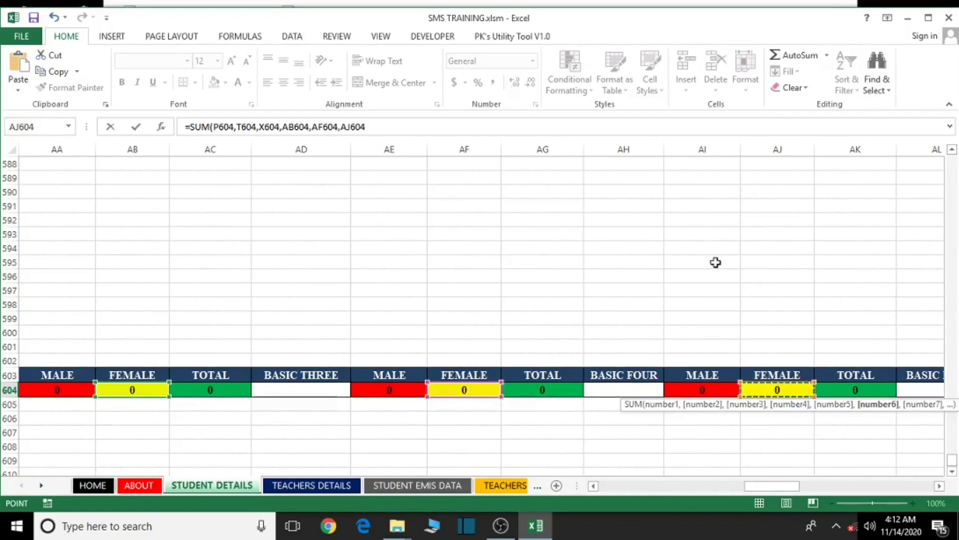
- Add the BASIC FIVE and BASIC SIX female counts, AN604 and AR604, to the ALL FEMALE sum
left_click(939, 487)
left_click(939, 486)
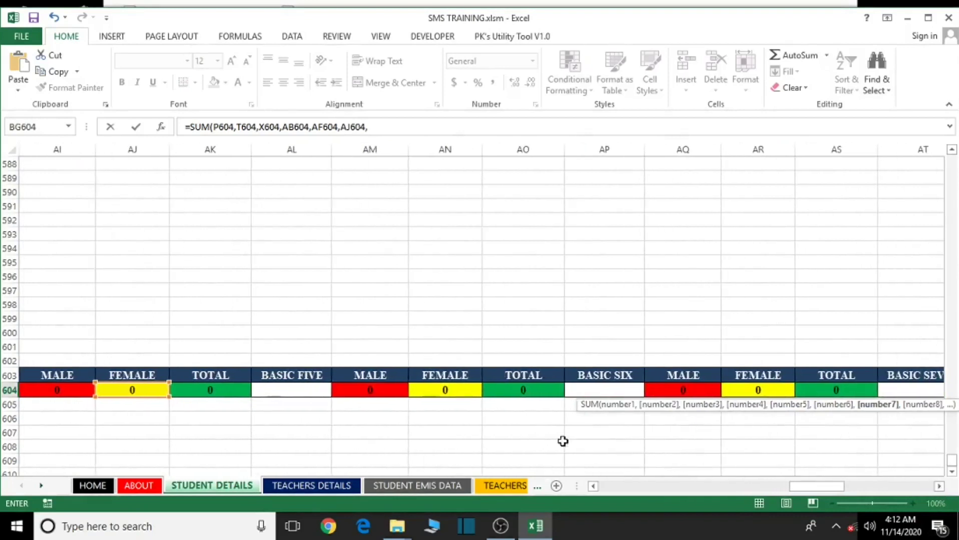
left_click(455, 394)
type(",")
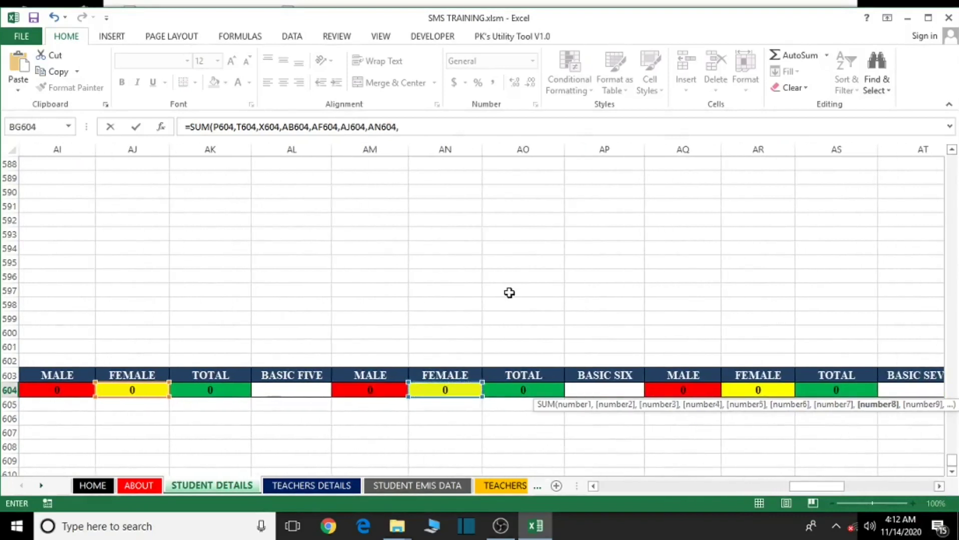
left_click(754, 391)
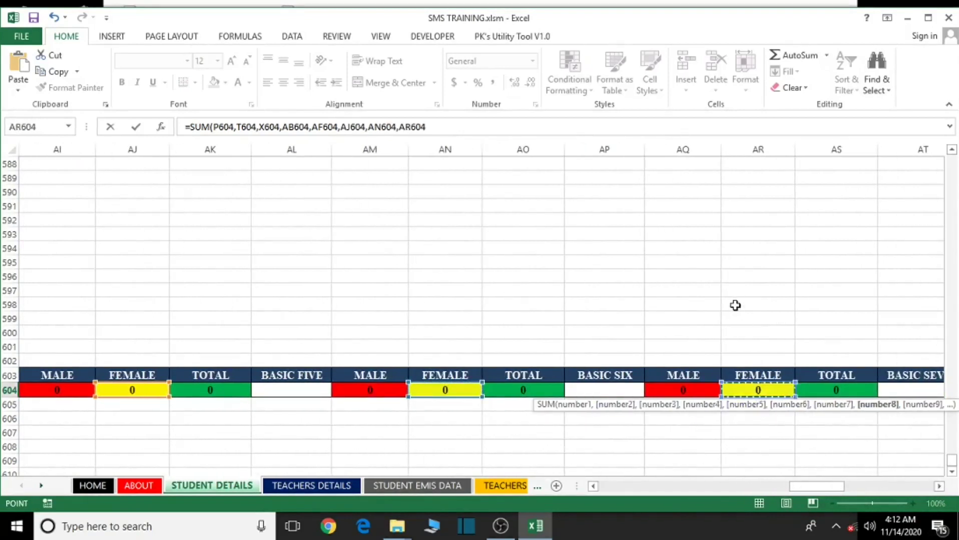
type(",")
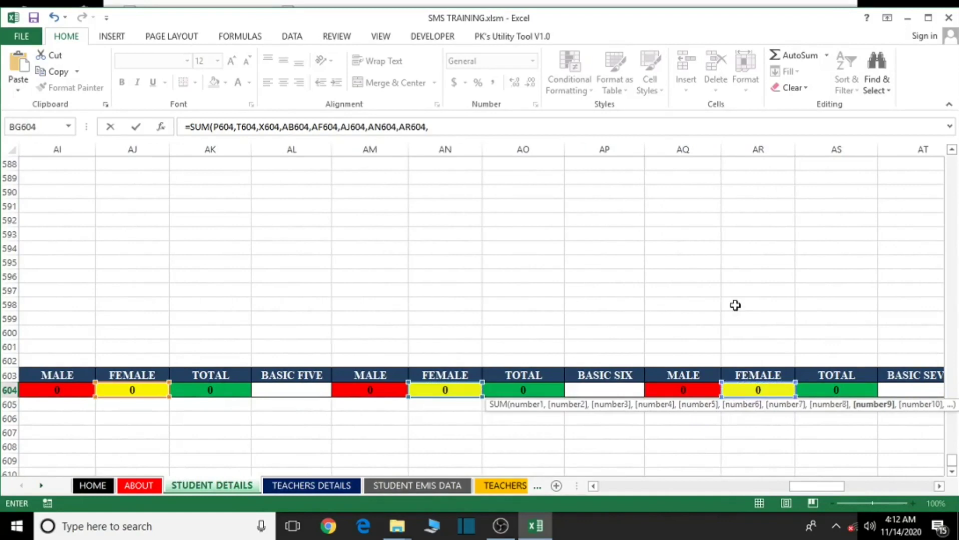
- Add the BASIC SEVEN and BASIC EIGHT female counts, AV604 and AZ604, to the ALL FEMALE sum
left_click(939, 486)
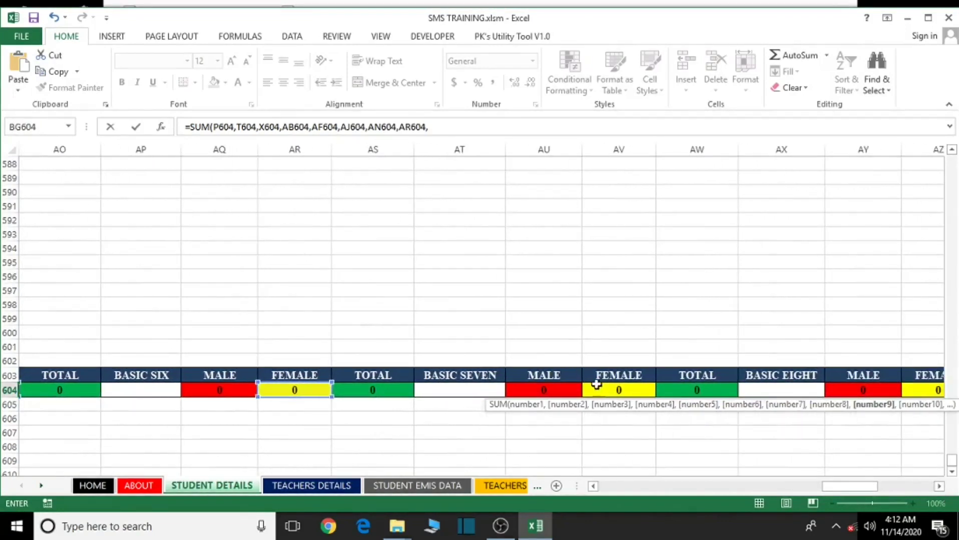
left_click(596, 387)
type(",")
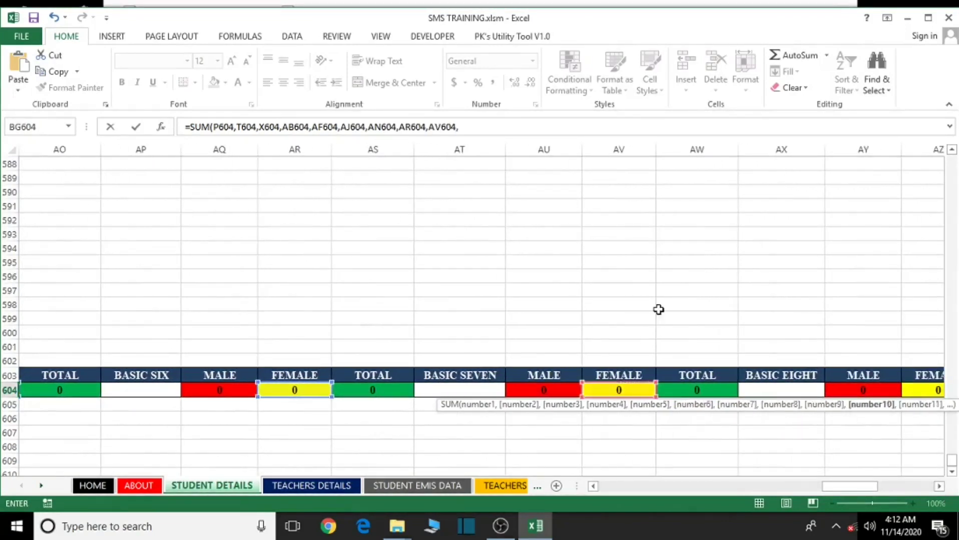
left_click(940, 486)
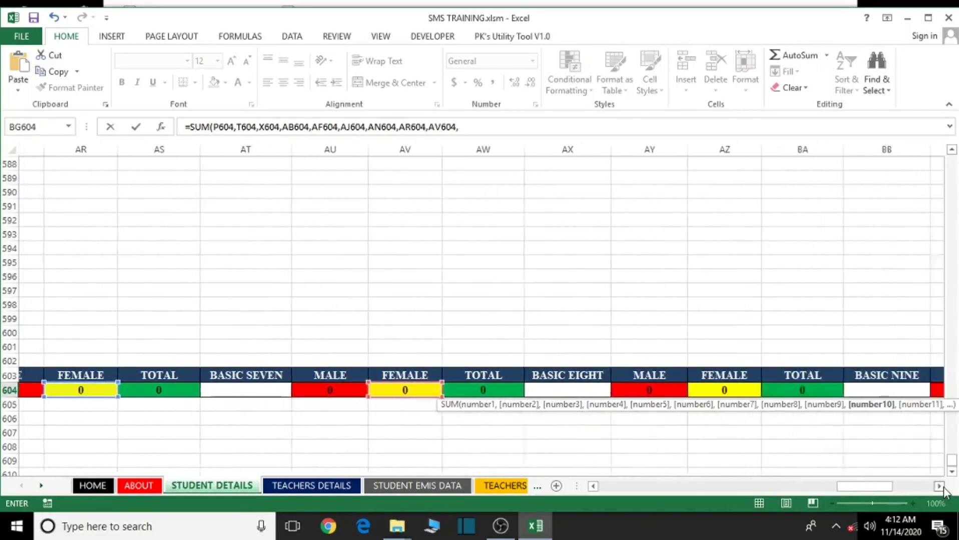
left_click(470, 389)
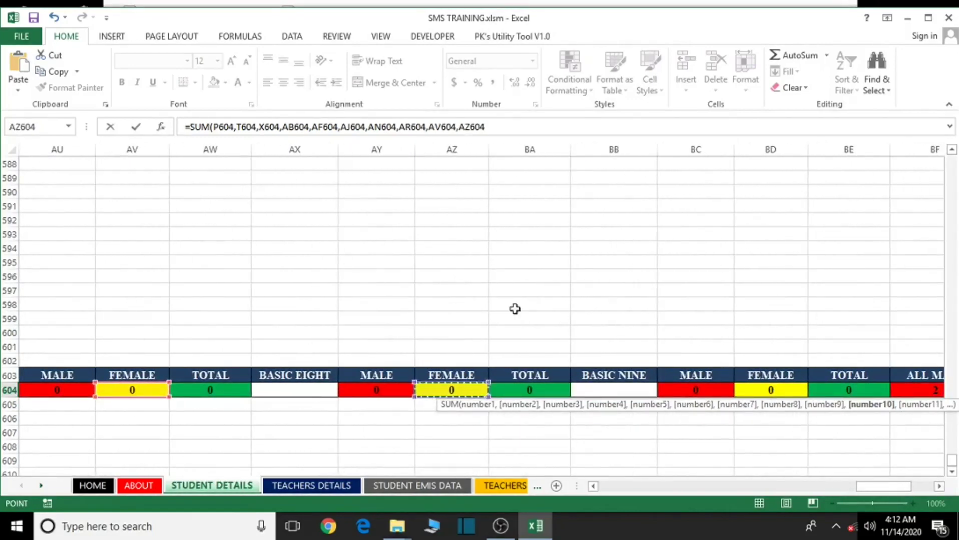
type(",")
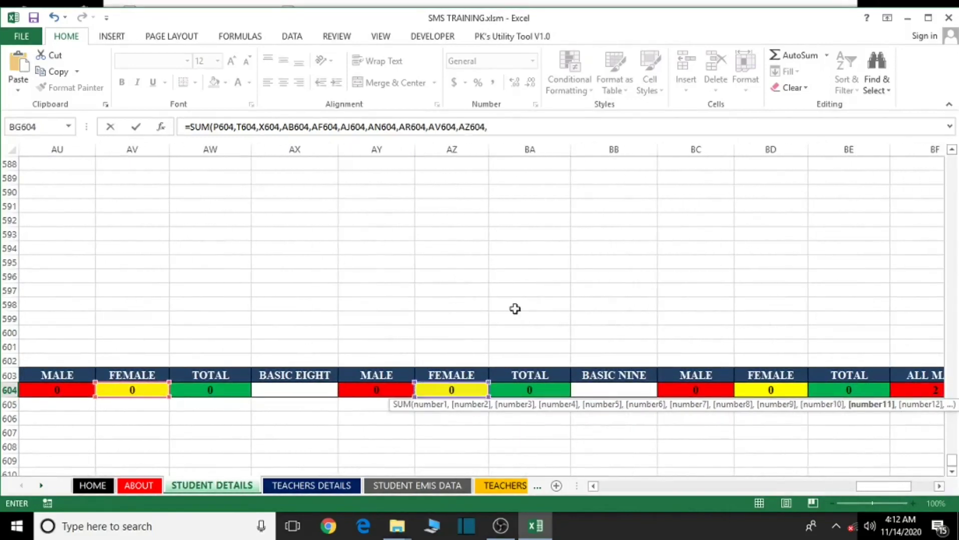
- Add the BASIC NINE female count, BD604, as the last argument and complete the ALL FEMALE formula in BG604
left_click(773, 389)
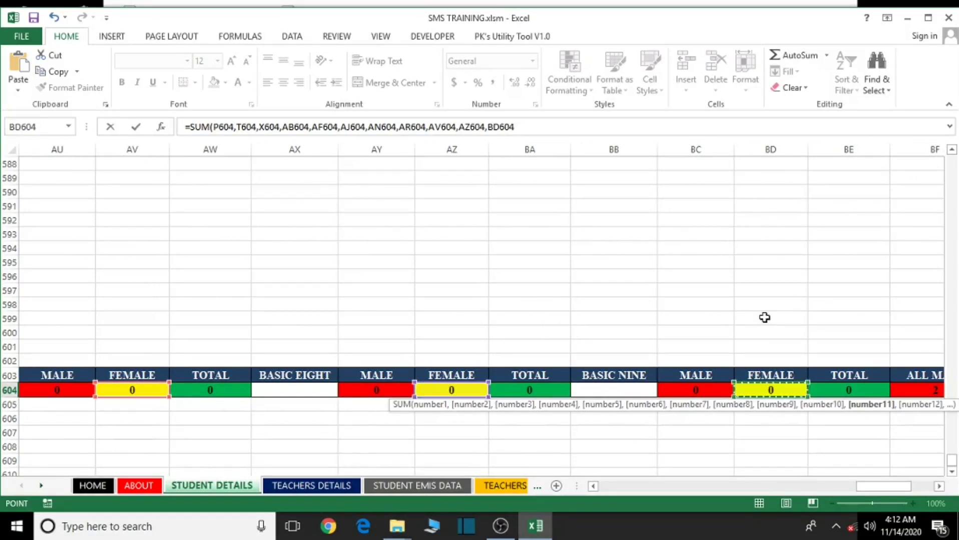
left_click(939, 487)
left_click(939, 486)
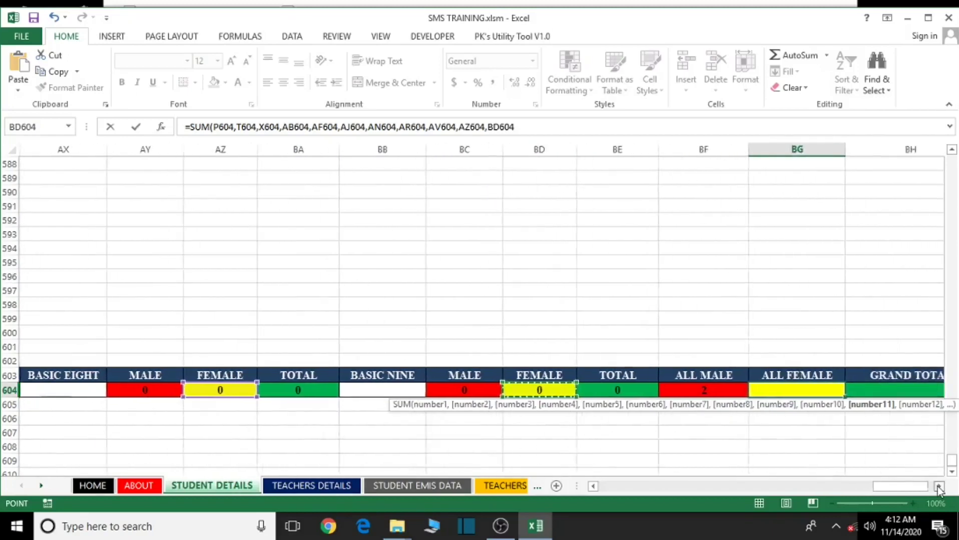
left_click(939, 487)
left_click(938, 486)
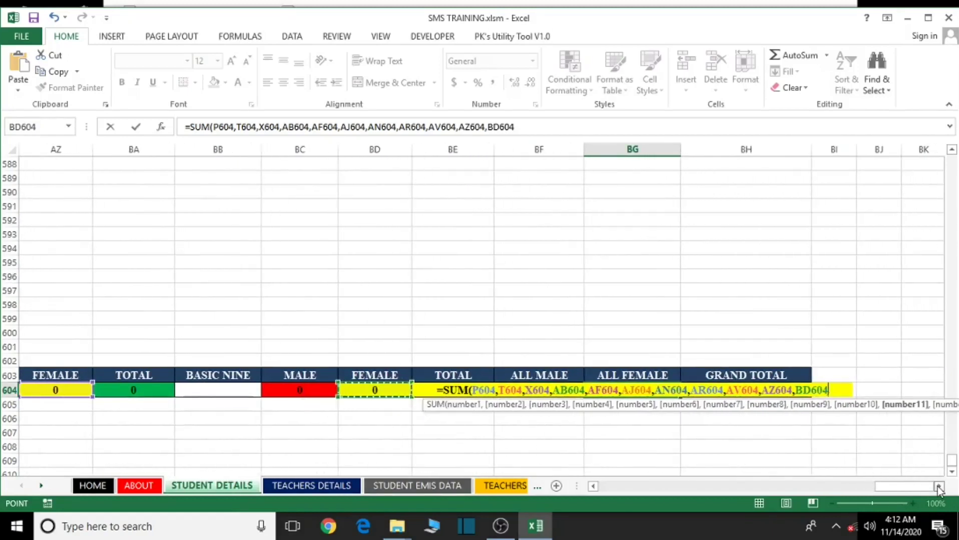
key("Return")
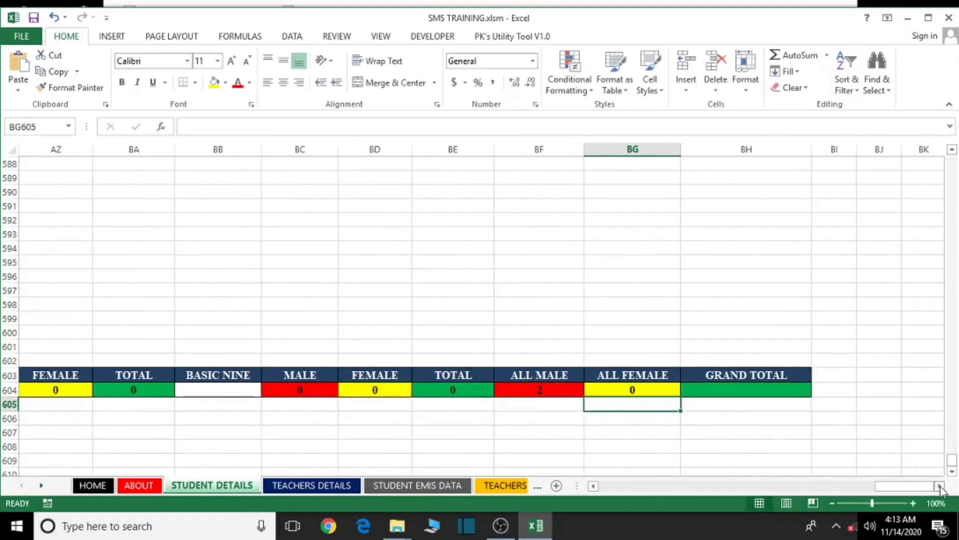
left_click(626, 392)
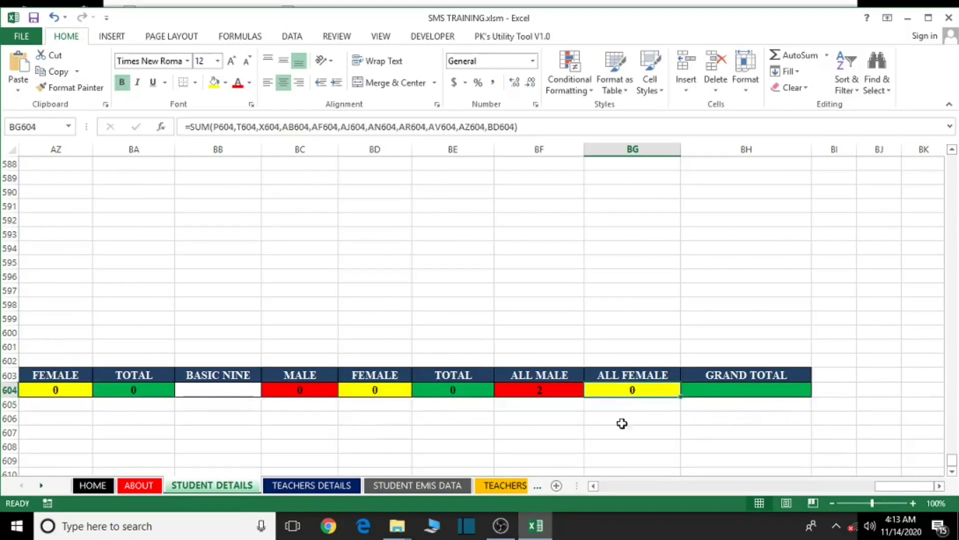
- Enter the formula =BF604+BG604 in the GRAND TOTAL cell BH604
left_click(734, 391)
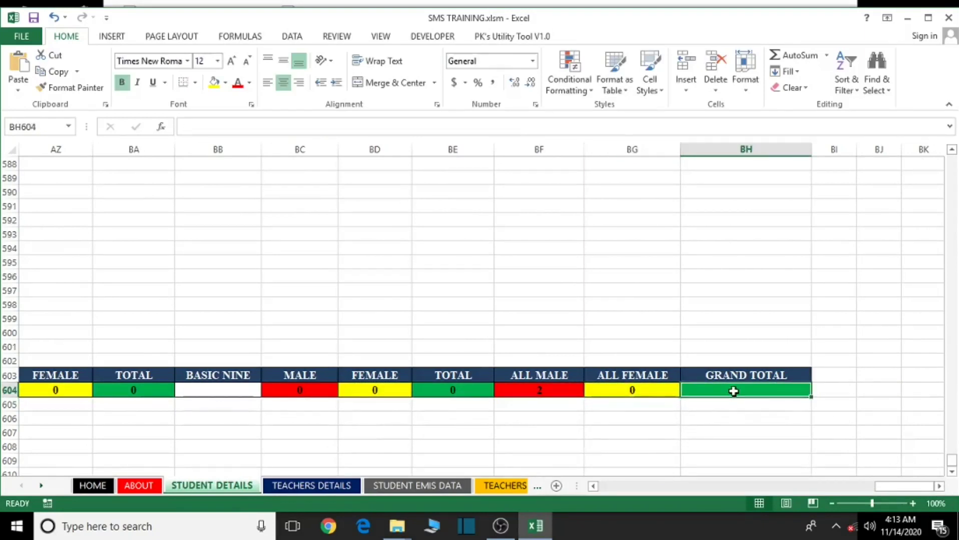
type("=")
left_click(551, 392)
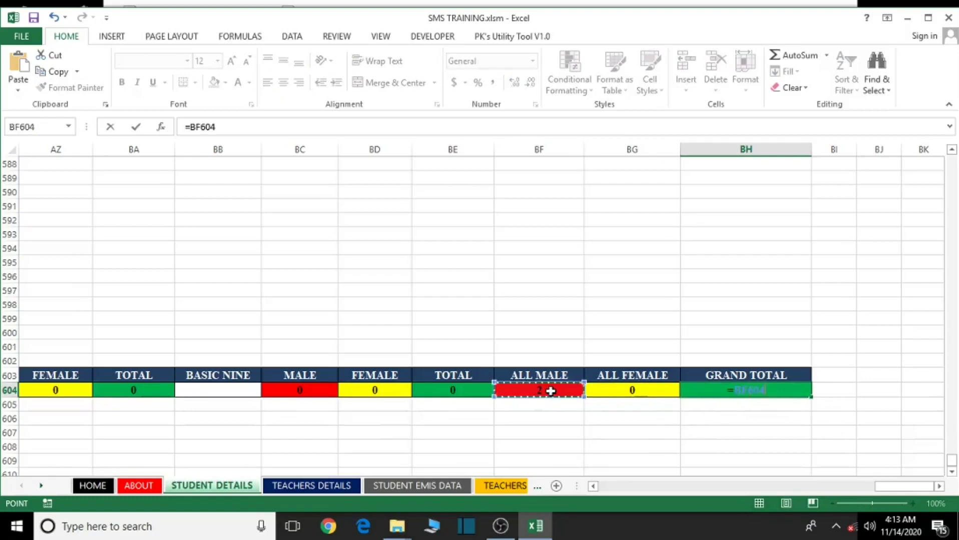
type("+")
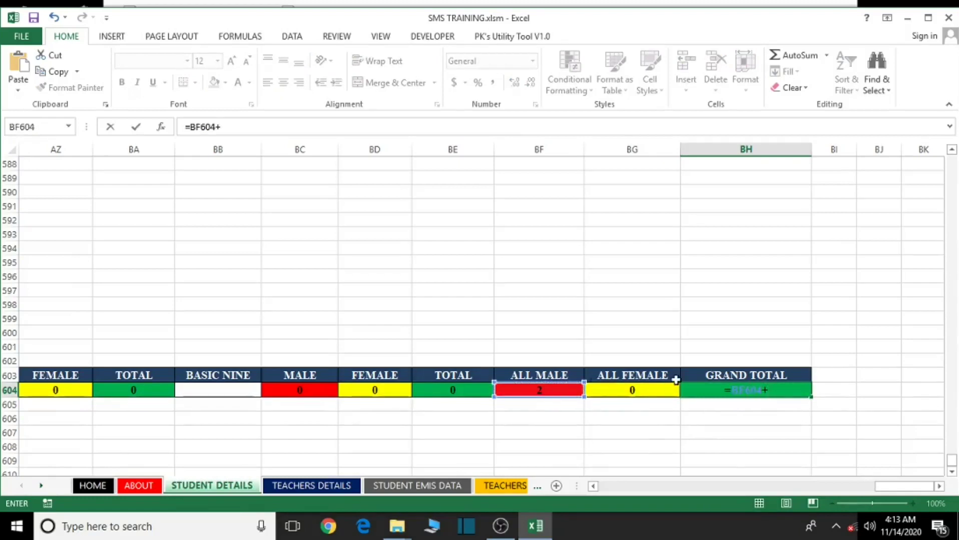
left_click(644, 394)
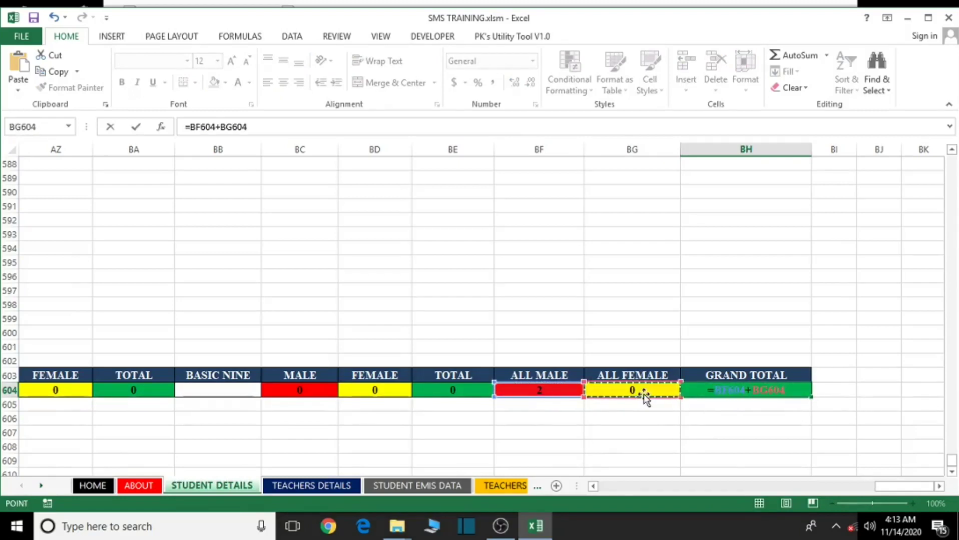
key("Return")
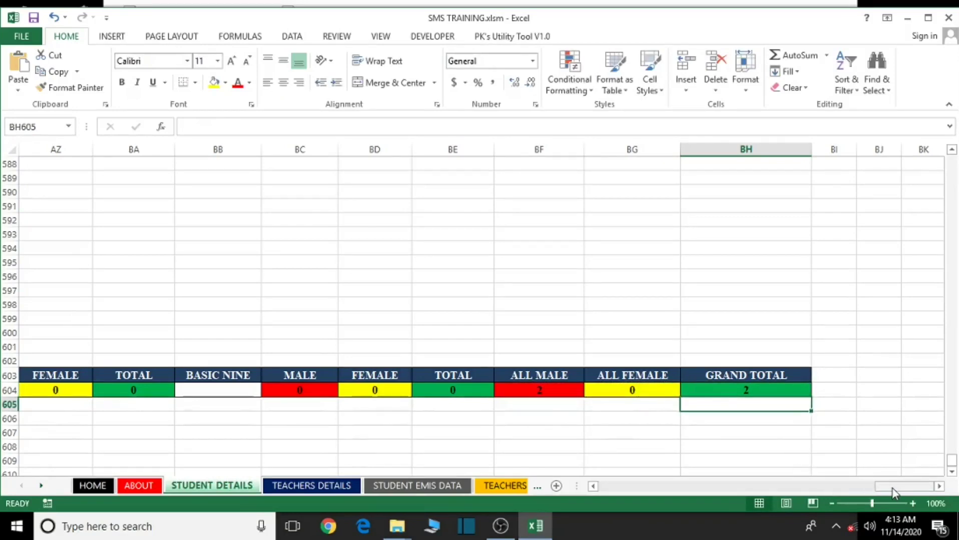
- Enter a test student in row 4 with class BASIC NINE and gender FEMALE
left_click_drag(892, 491, 592, 495)
left_click_drag(956, 465, 937, 156)
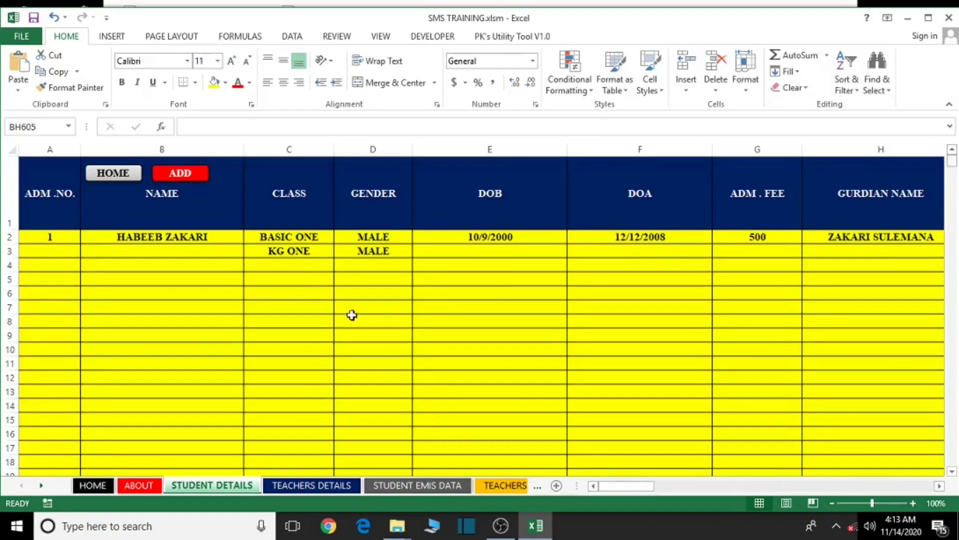
left_click(302, 266)
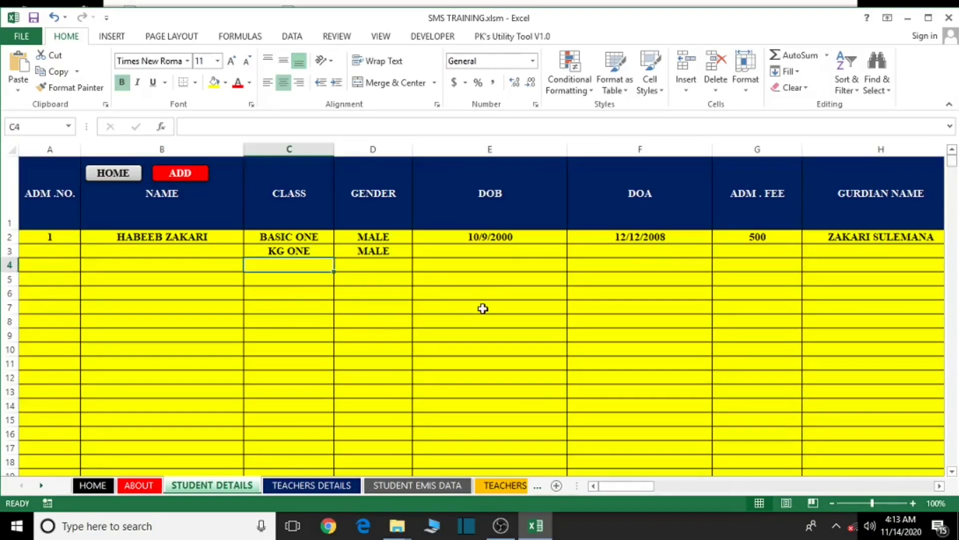
type("BA")
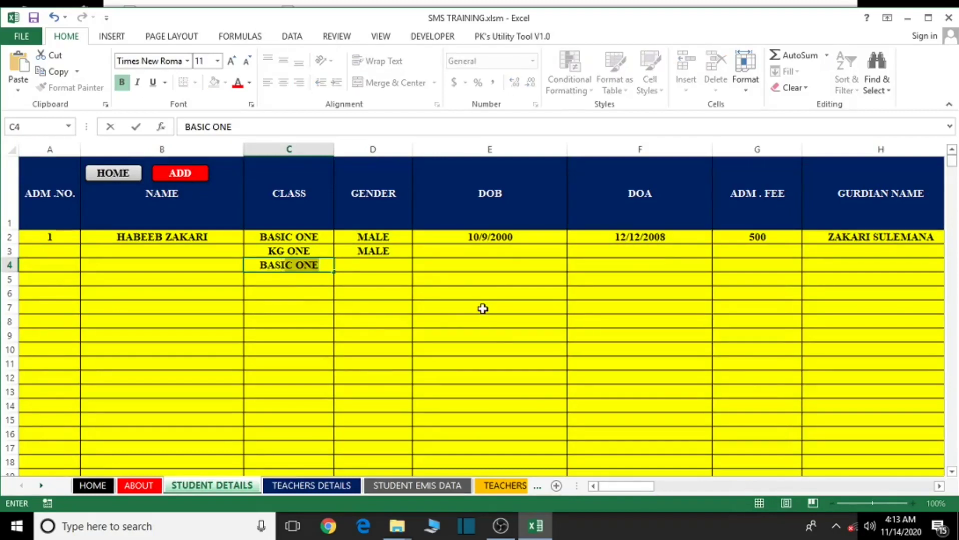
type("SIC NINE")
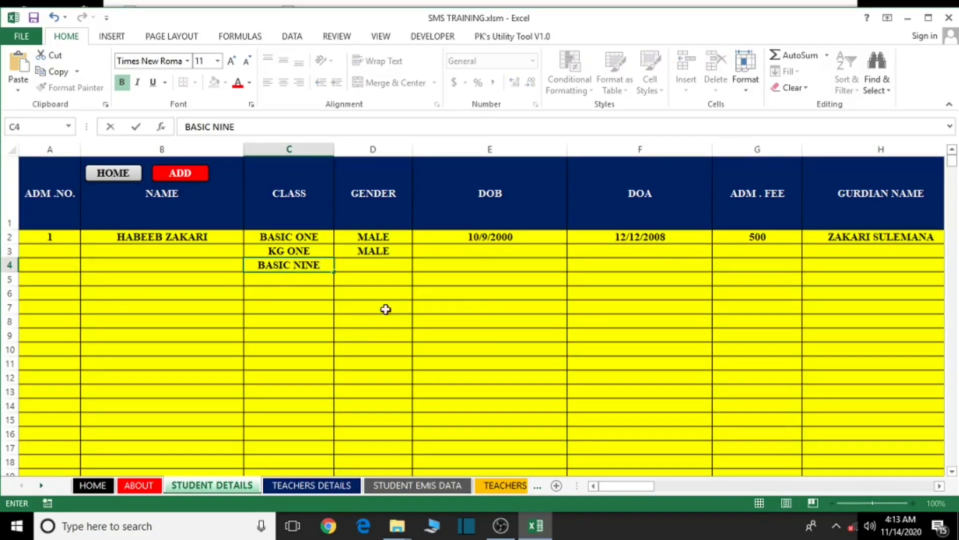
left_click(375, 269)
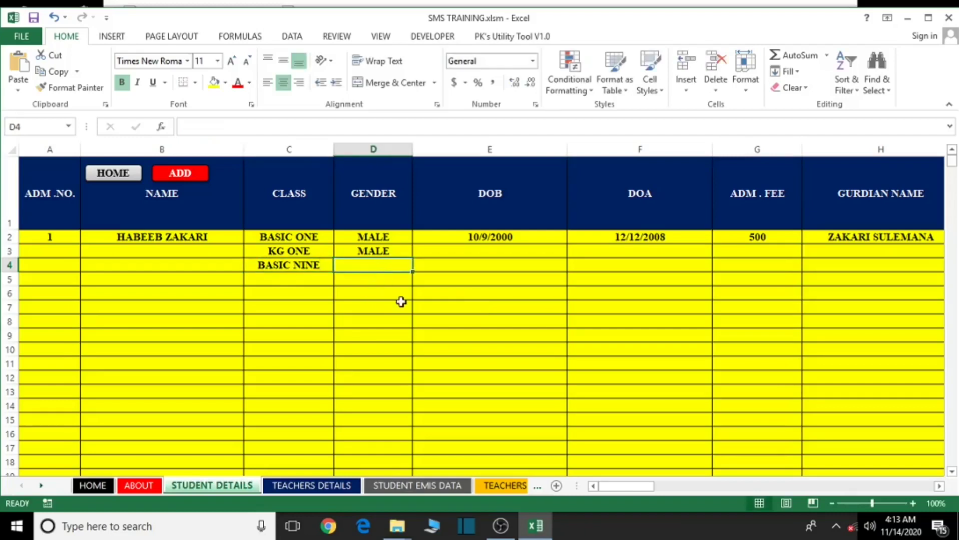
type("FEMALE")
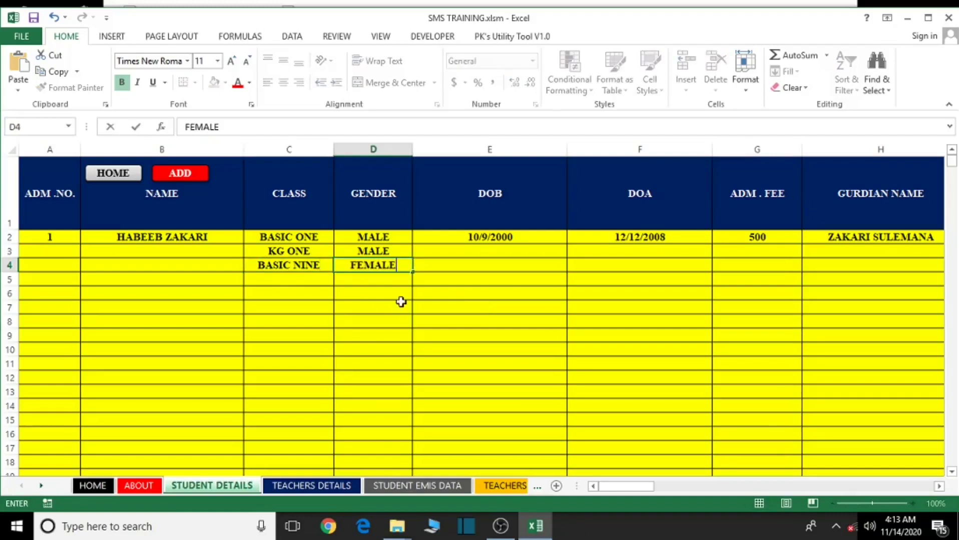
- Enter a test student in row 5 with class BASIC FIVE and gender MALE
left_click(294, 284)
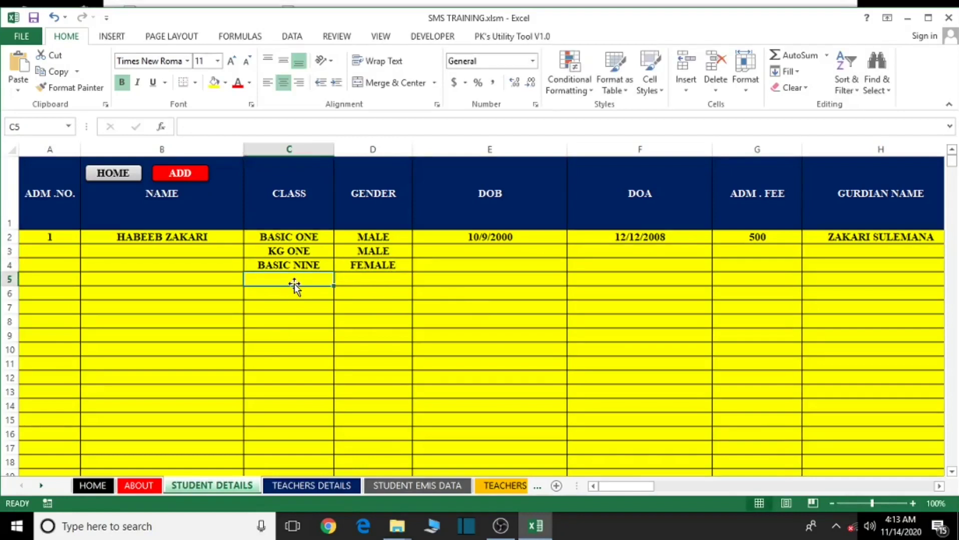
type("BASIC FIVE")
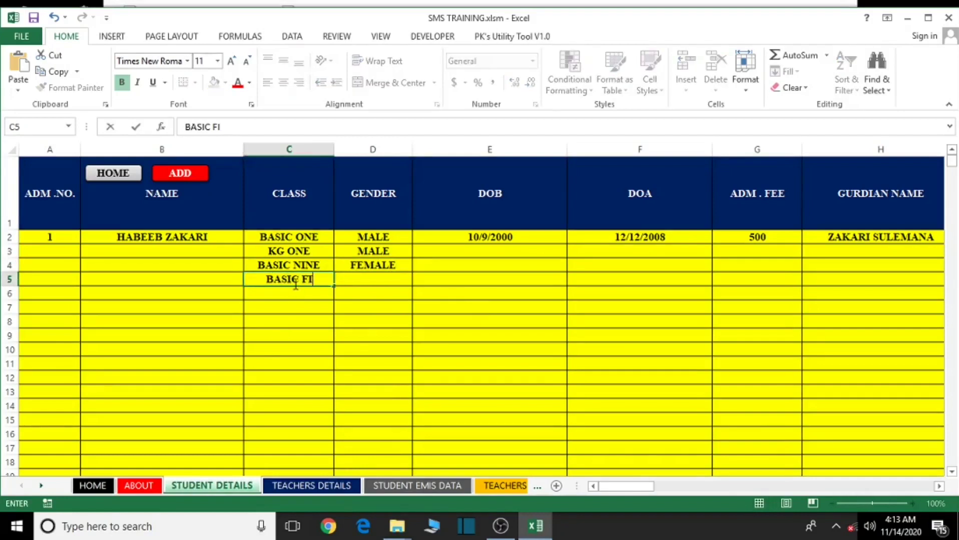
left_click(360, 279)
type("MALE")
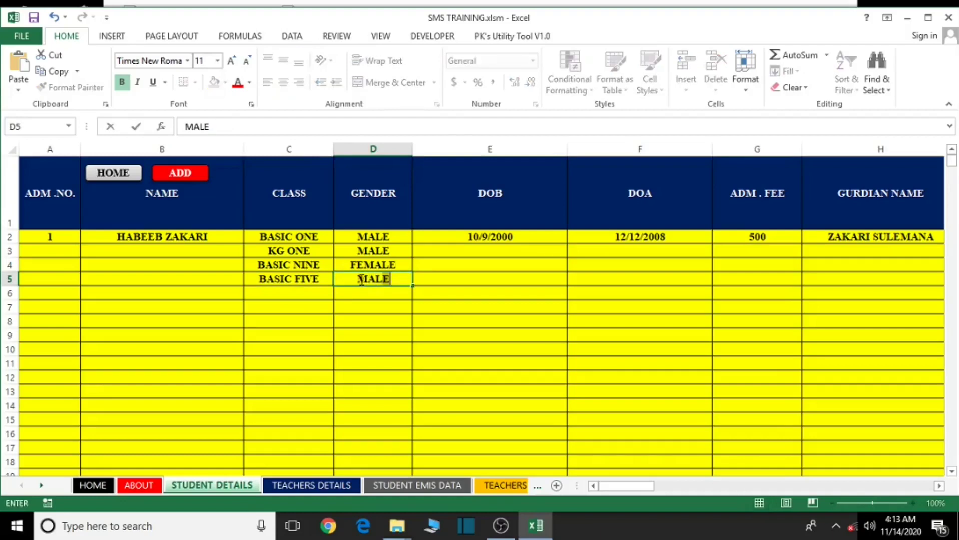
- Enter a test student in row 6 with class BASIC SIX and gender FEMALE
left_click(313, 293)
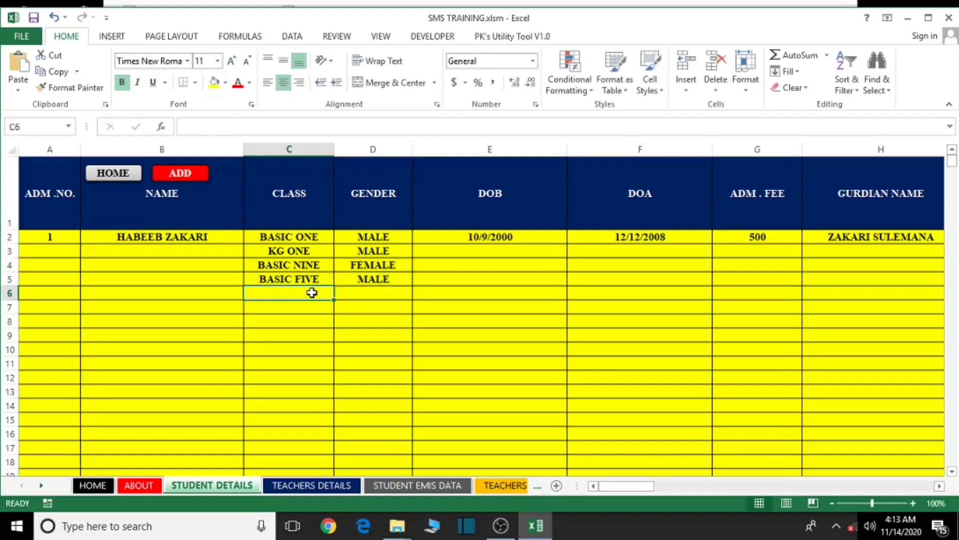
type("BASIC")
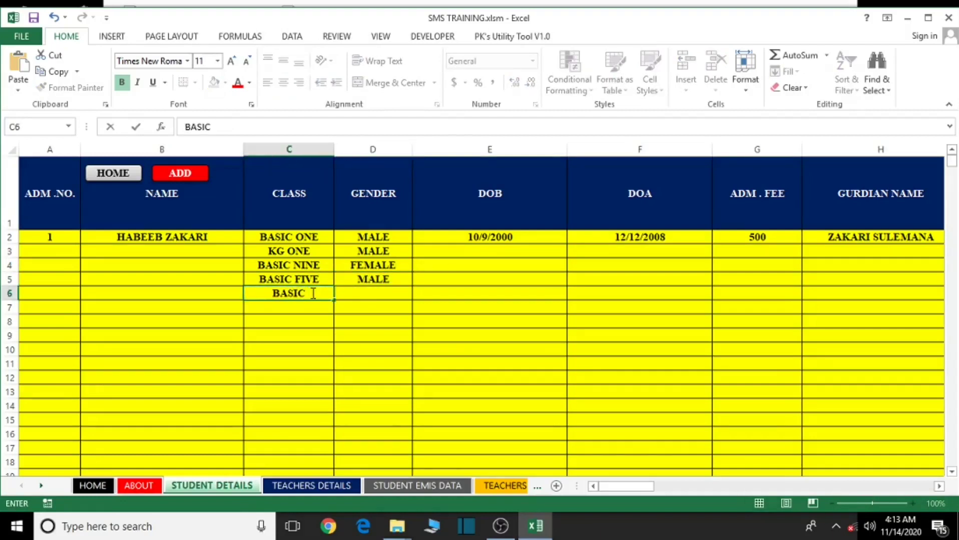
type(" SIX")
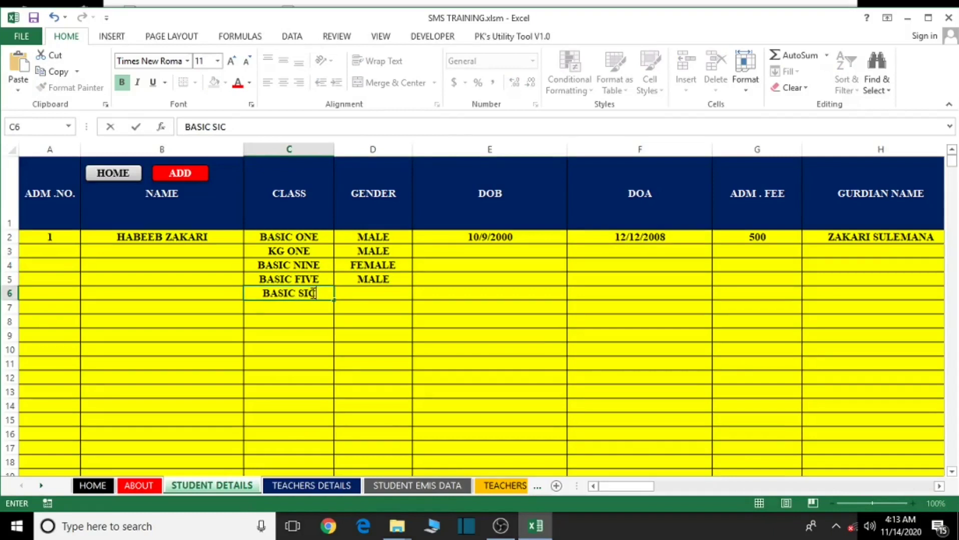
left_click(357, 295)
type("FEMALE")
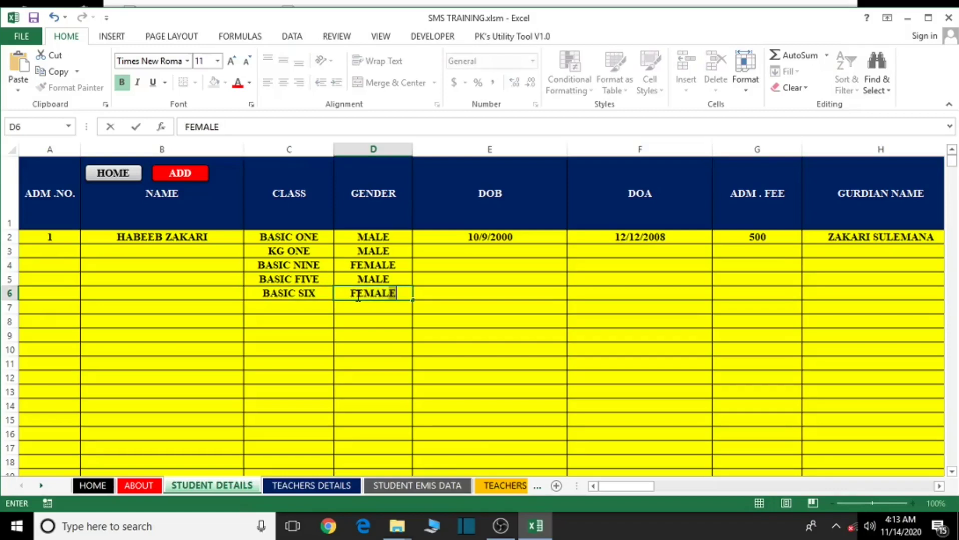
- Enter a test student in row 7 with class BASIC EIGHT and gender MALE
left_click(272, 306)
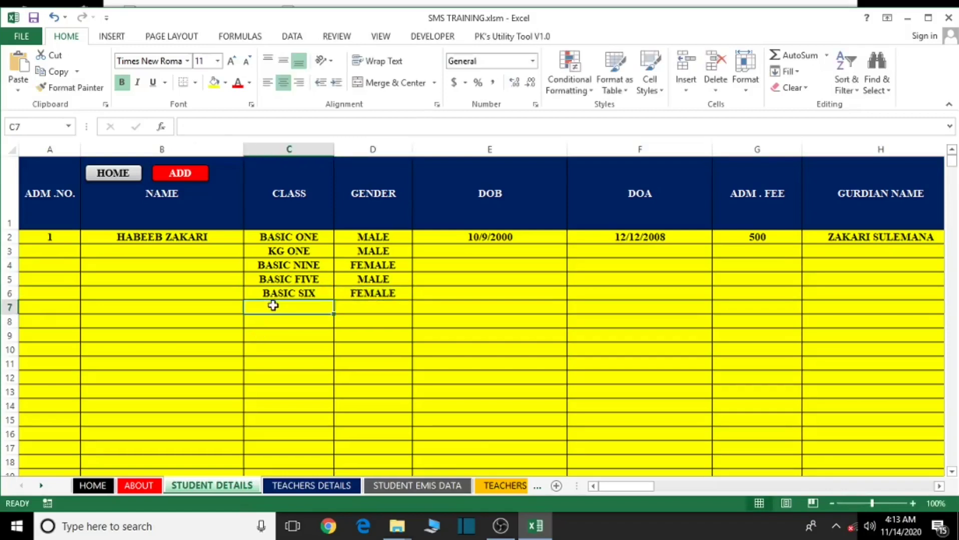
type("BASIC")
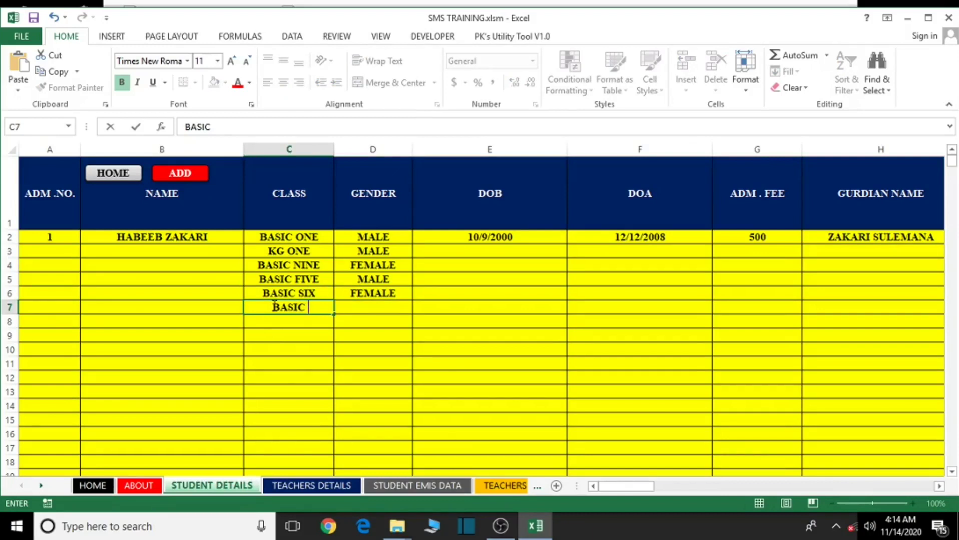
type(" EIGHT")
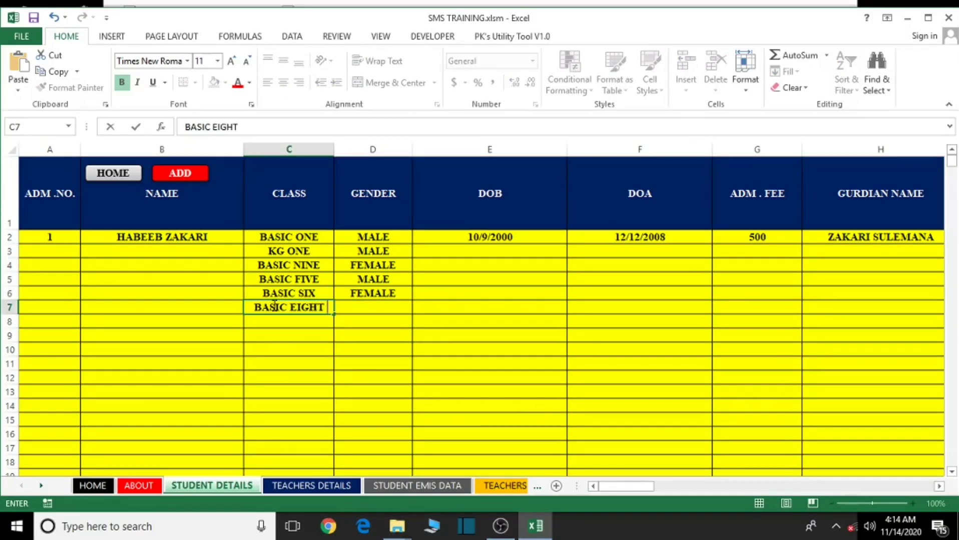
left_click(363, 304)
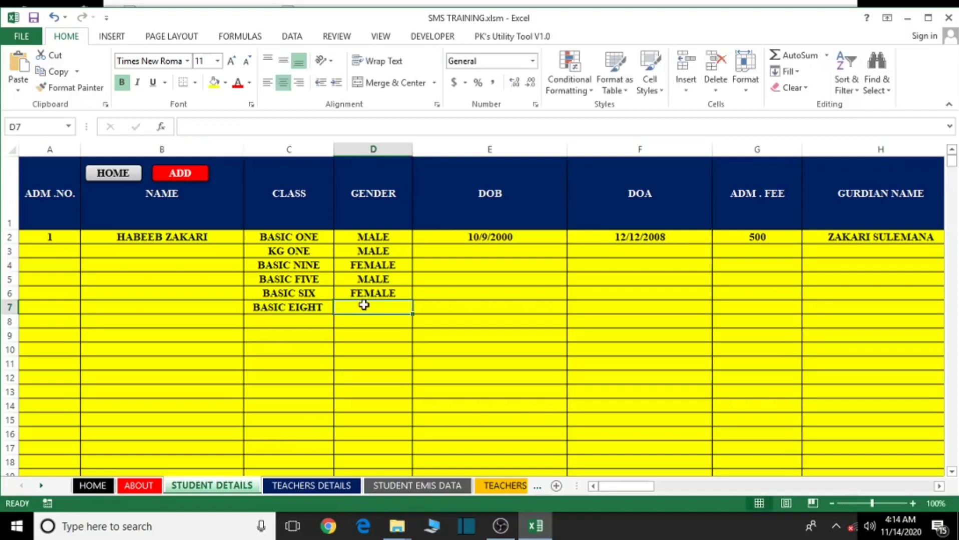
type("MALE")
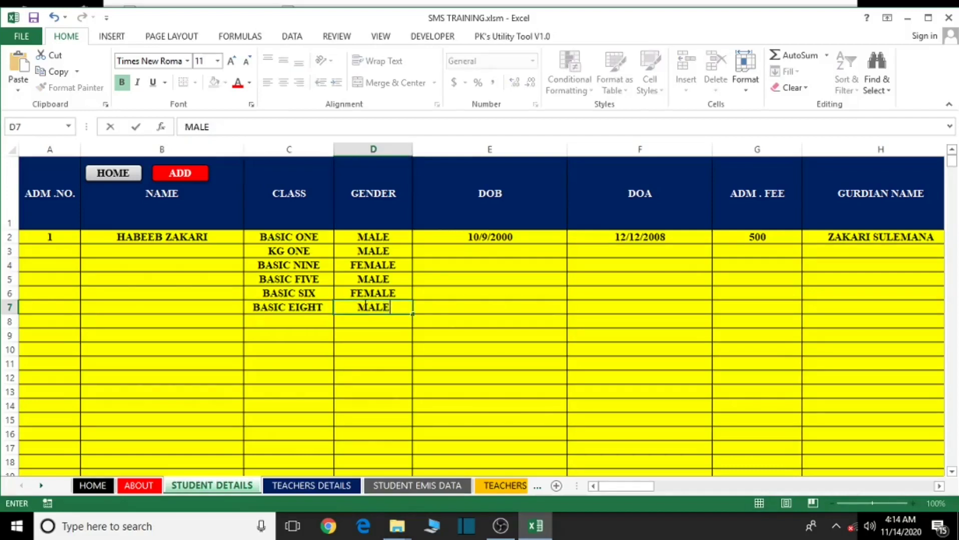
left_click(446, 332)
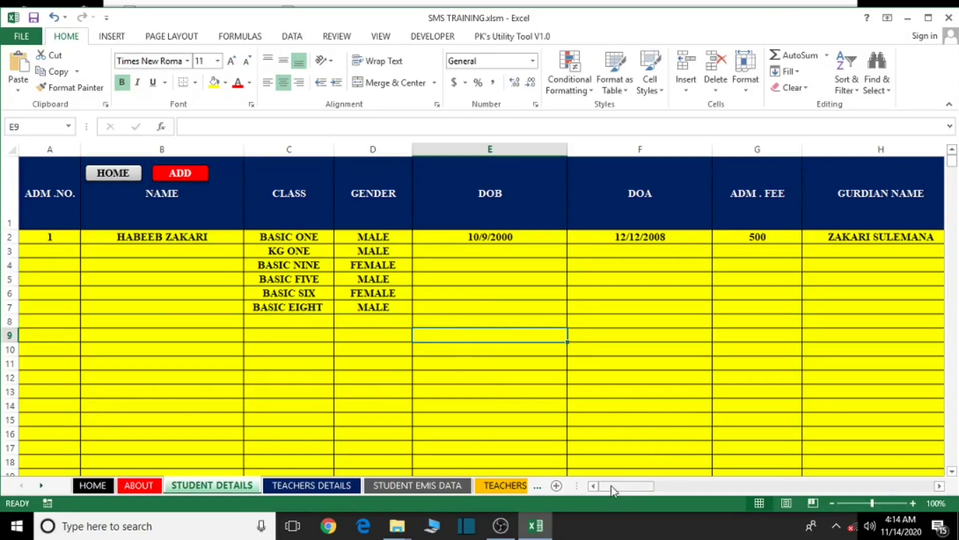
- Check the ALL MALE, ALL FEMALE and GRAND TOTAL cells in row 604 against the student entries at the sheet's start
left_click_drag(611, 487, 903, 487)
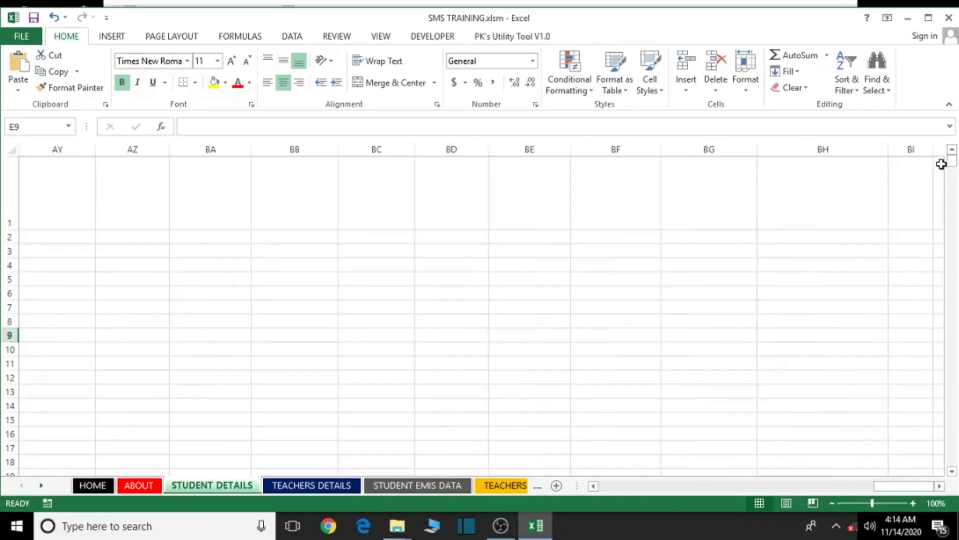
left_click_drag(951, 162, 951, 460)
scroll(911, 461, "down", 1)
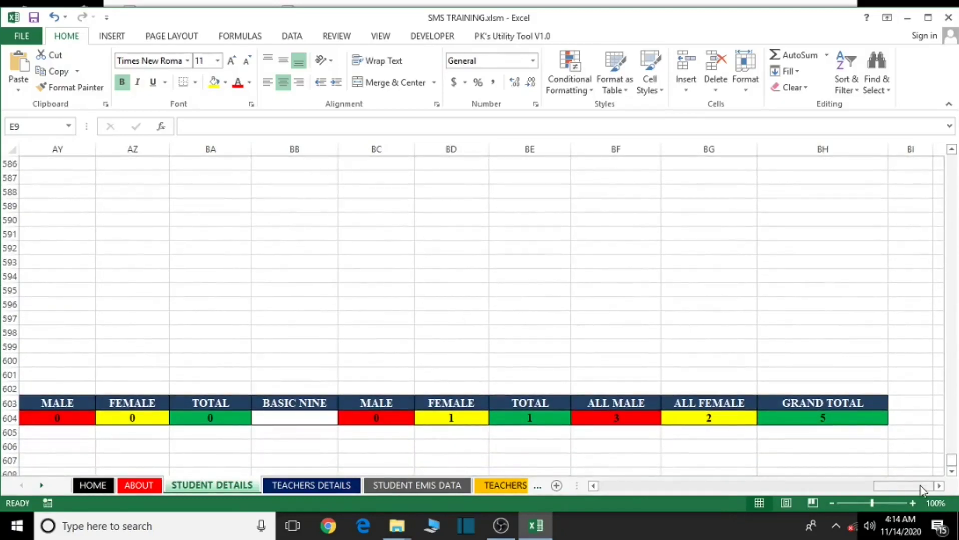
left_click_drag(910, 492, 613, 503)
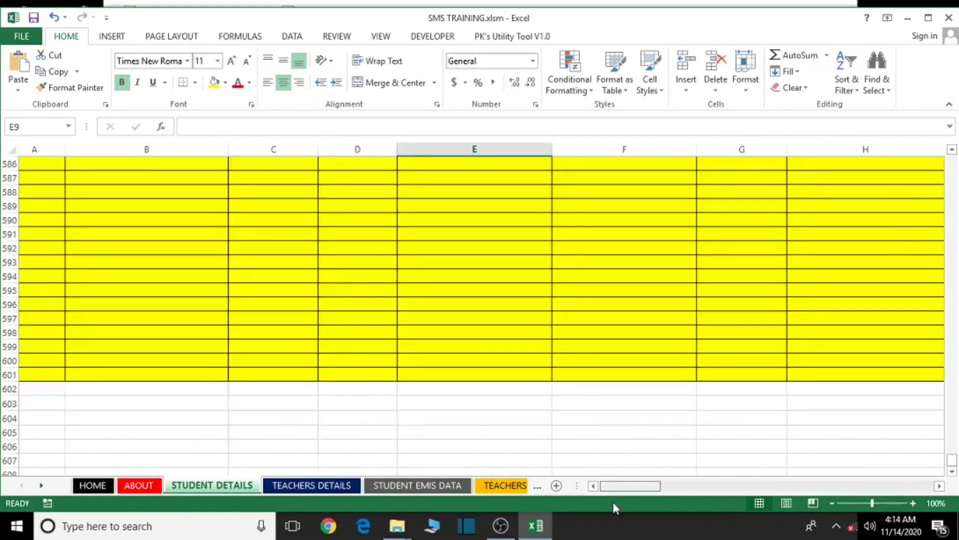
scroll(567, 386, "up", 10)
left_click_drag(953, 452, 920, 220)
left_click_drag(919, 180, 918, 146)
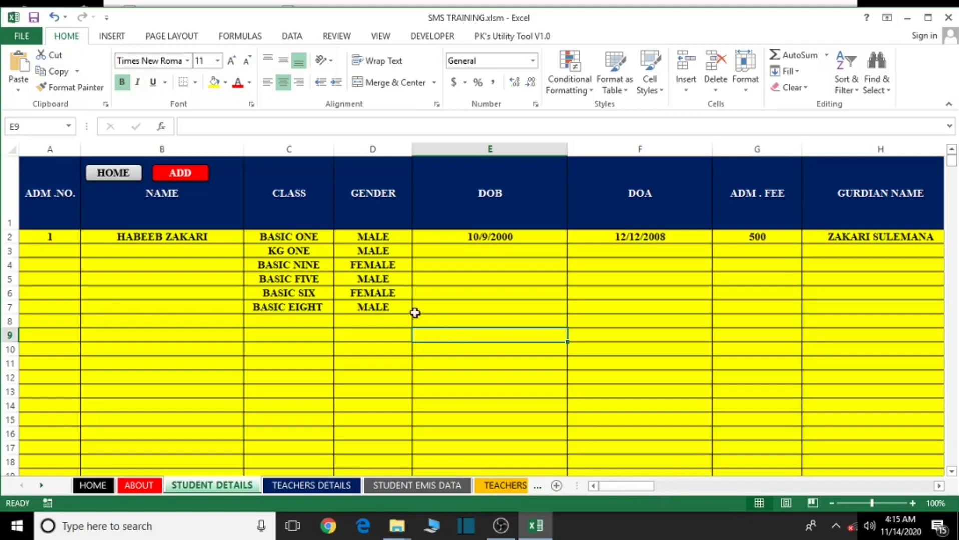
- Review the class counts across row 604 from KG ONE to BASIC EIGHT and inspect the BASIC EIGHT male formula in AY604
left_click_drag(626, 486, 690, 494)
left_click_drag(954, 165, 957, 484)
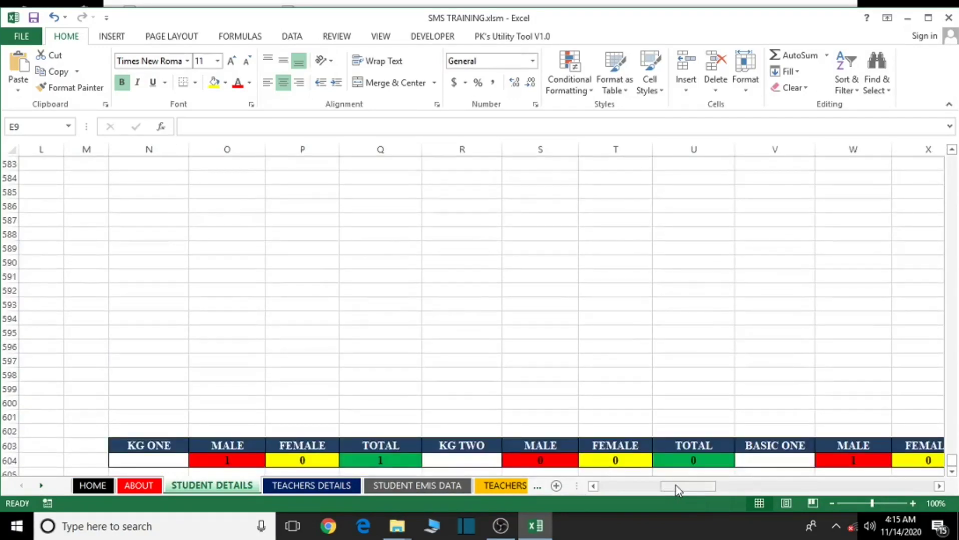
left_click_drag(676, 490, 826, 491)
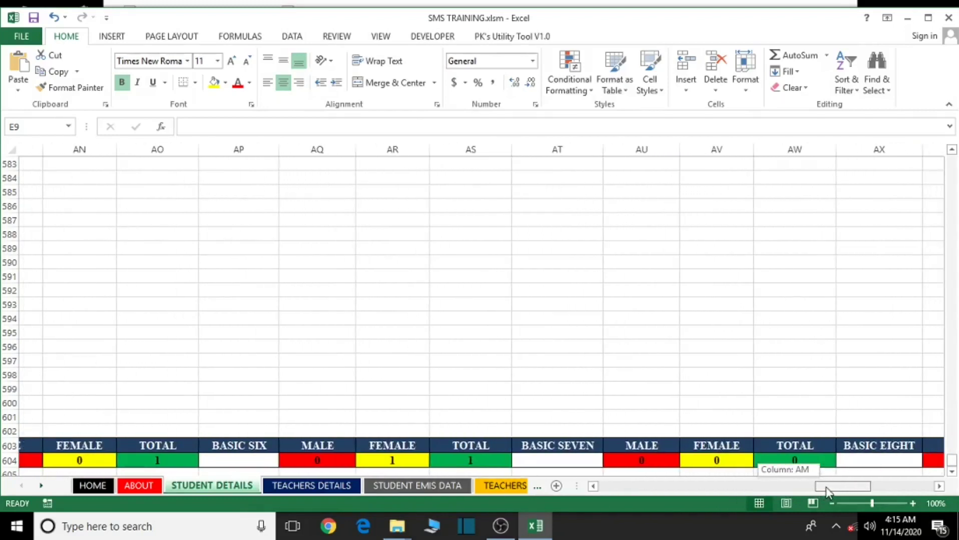
left_click_drag(826, 493, 847, 488)
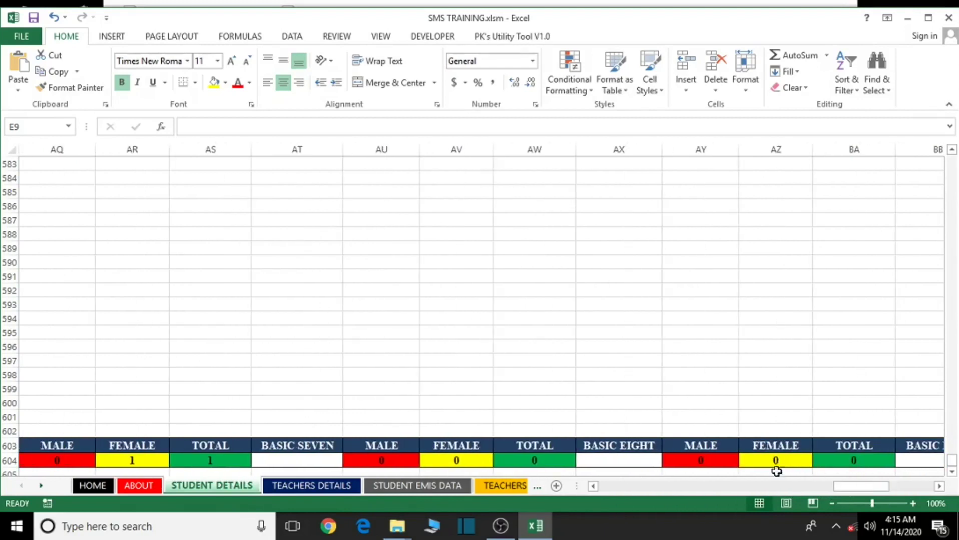
left_click(709, 463)
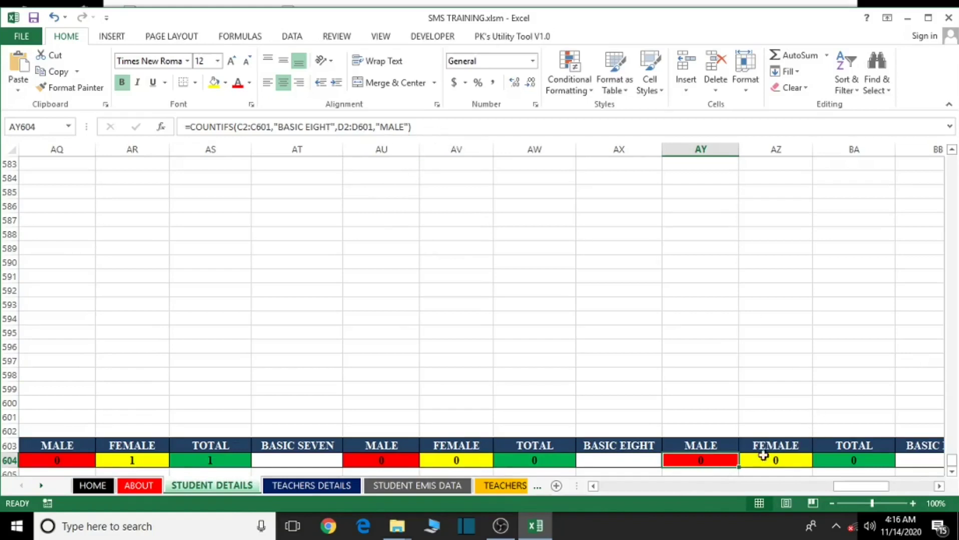
- Change the gender of the BASIC EIGHT student in D7 to FEMALE
left_click_drag(841, 487, 595, 482)
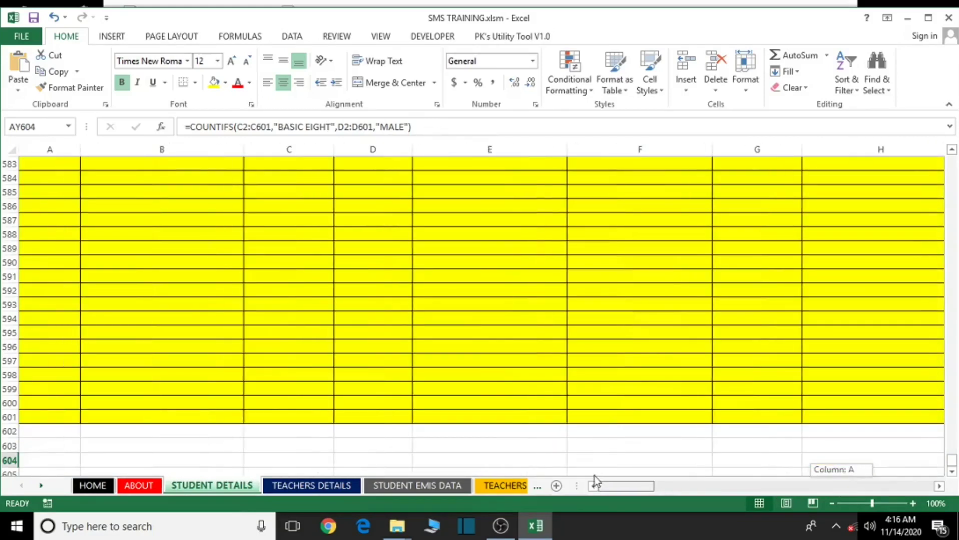
left_click_drag(950, 459, 946, 159)
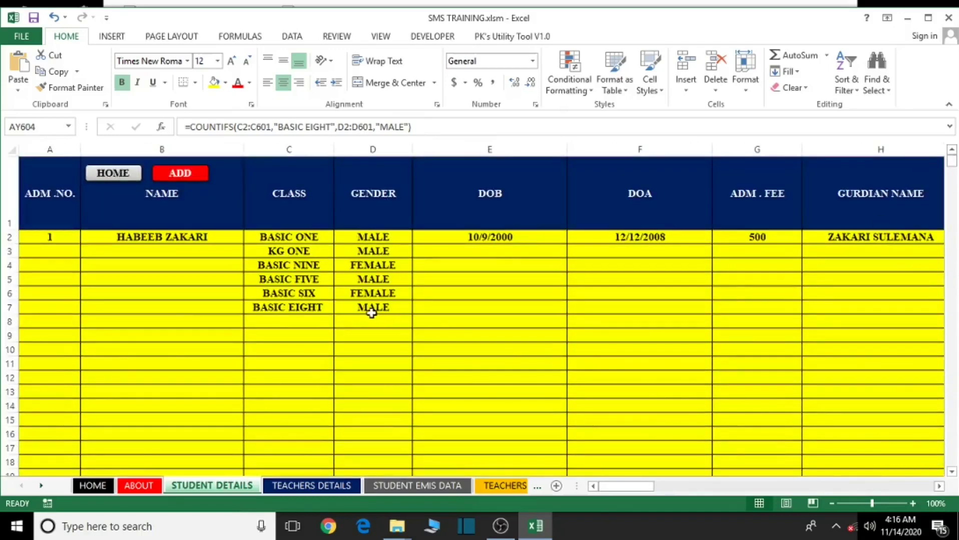
left_click(280, 310)
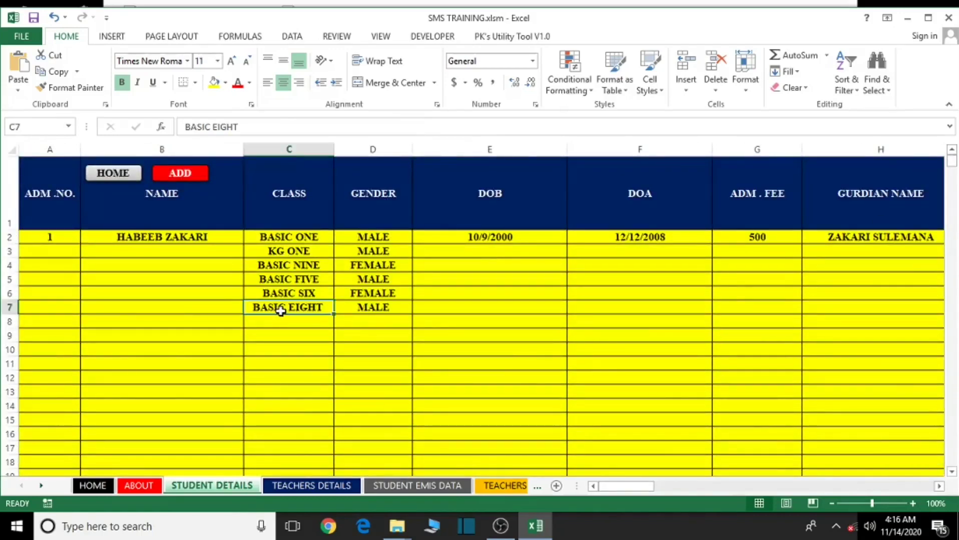
left_click(359, 311)
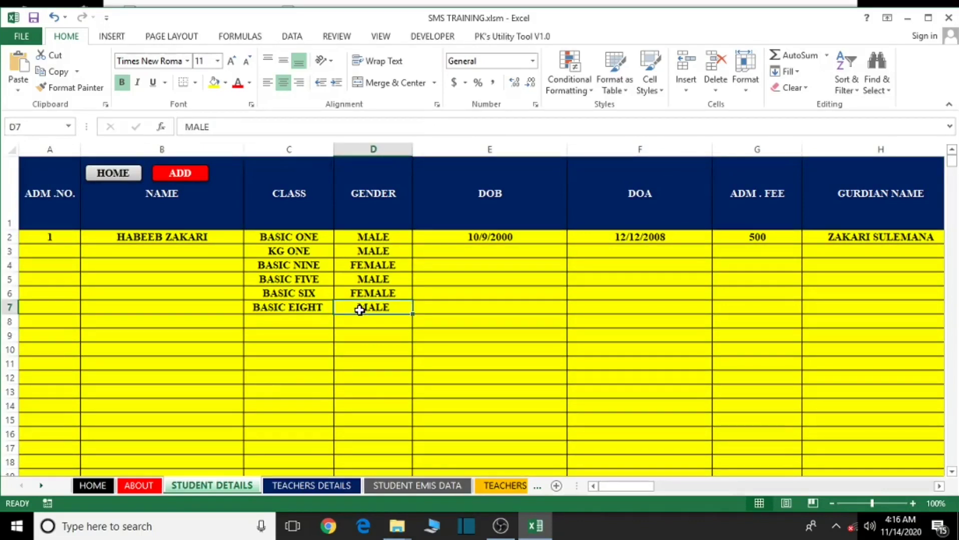
left_click(312, 310)
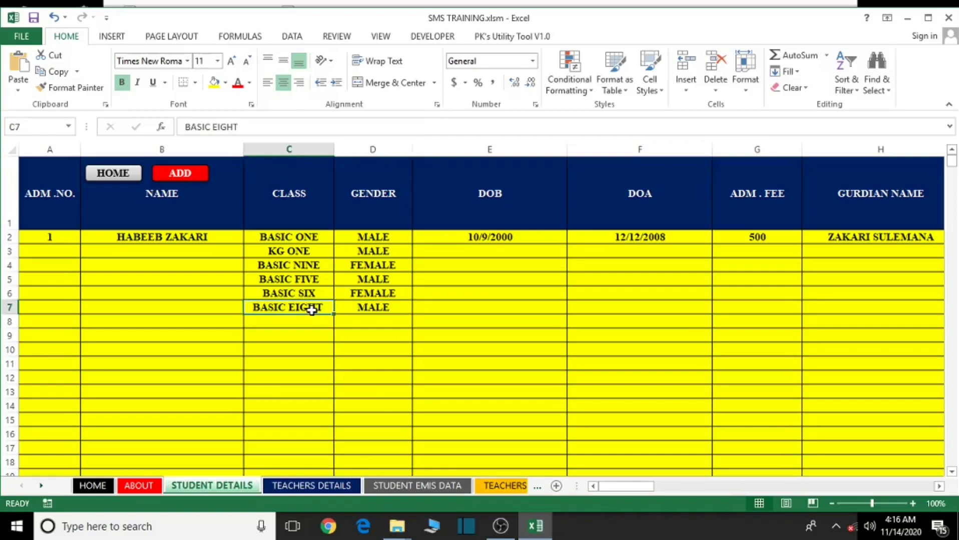
left_click(350, 309)
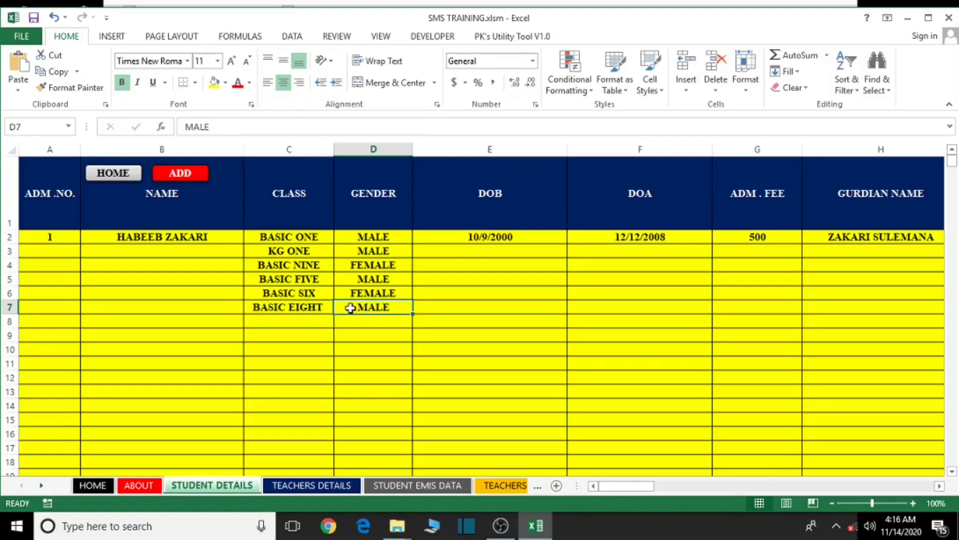
type("FEMALE")
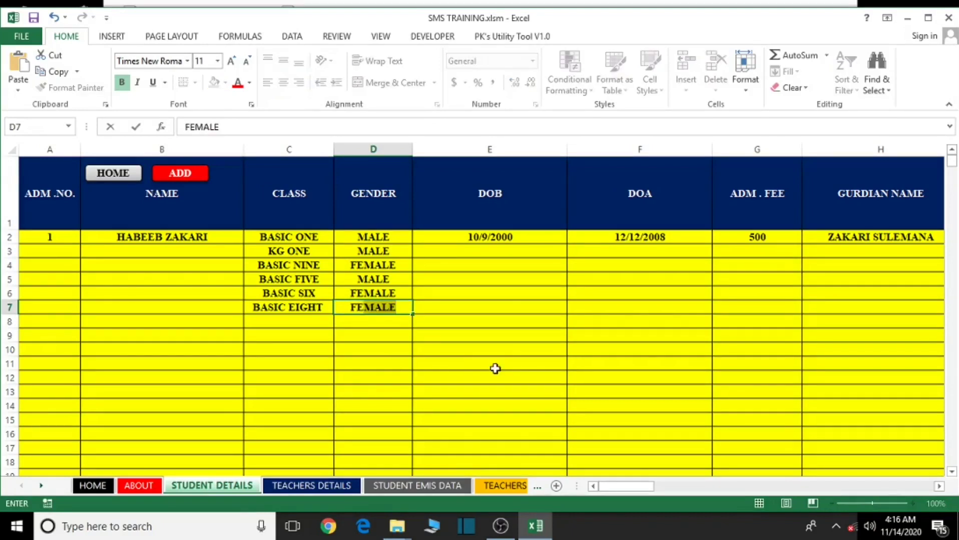
key("Return")
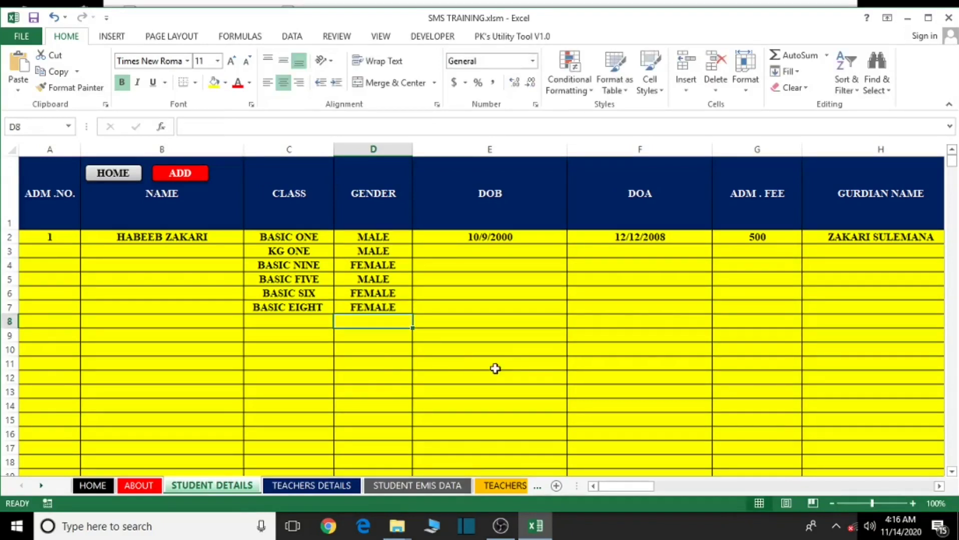
- Compare the BASIC EIGHT male and female COUNTIFS formulas in AY604 and AZ604 and check their counts
left_click_drag(604, 485, 878, 485)
left_click_drag(952, 162, 954, 485)
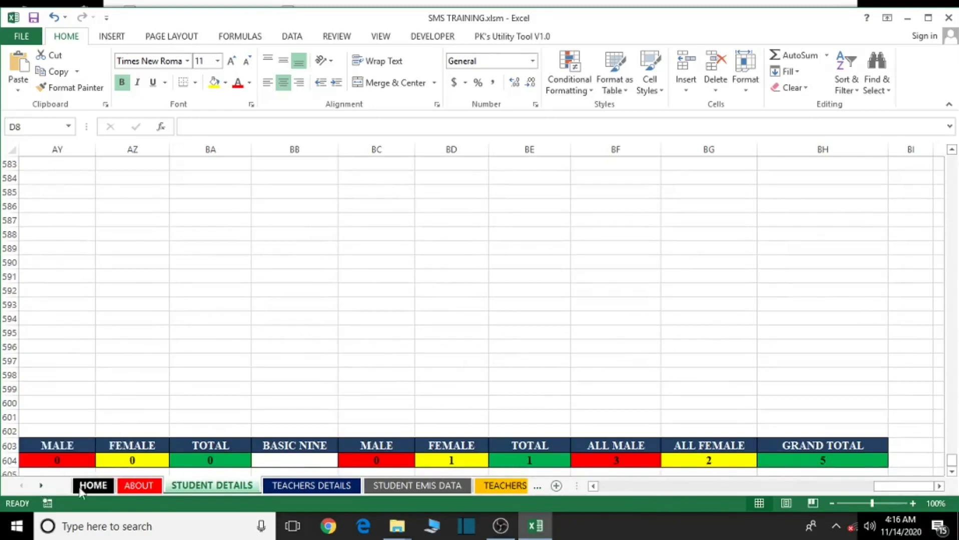
left_click(594, 487)
left_click(595, 492)
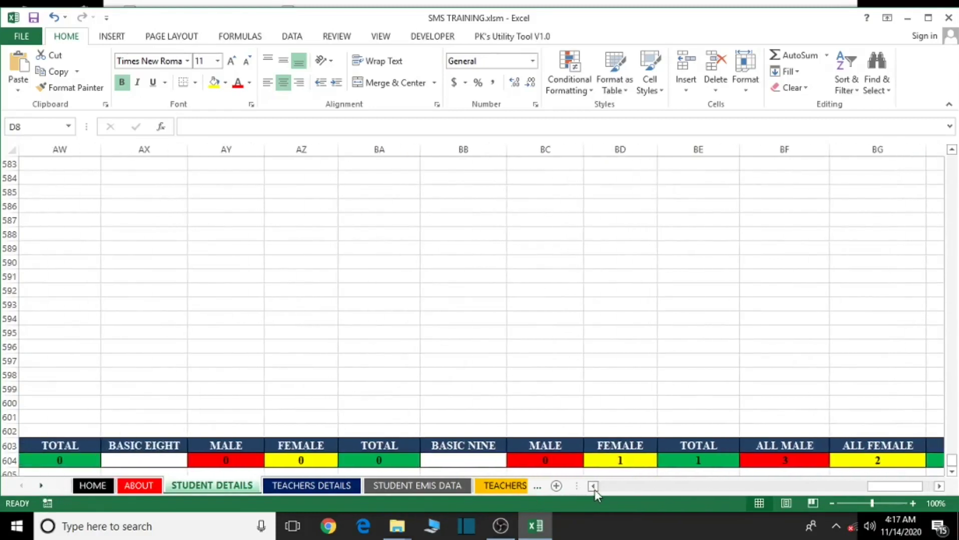
left_click(594, 487)
left_click(367, 462)
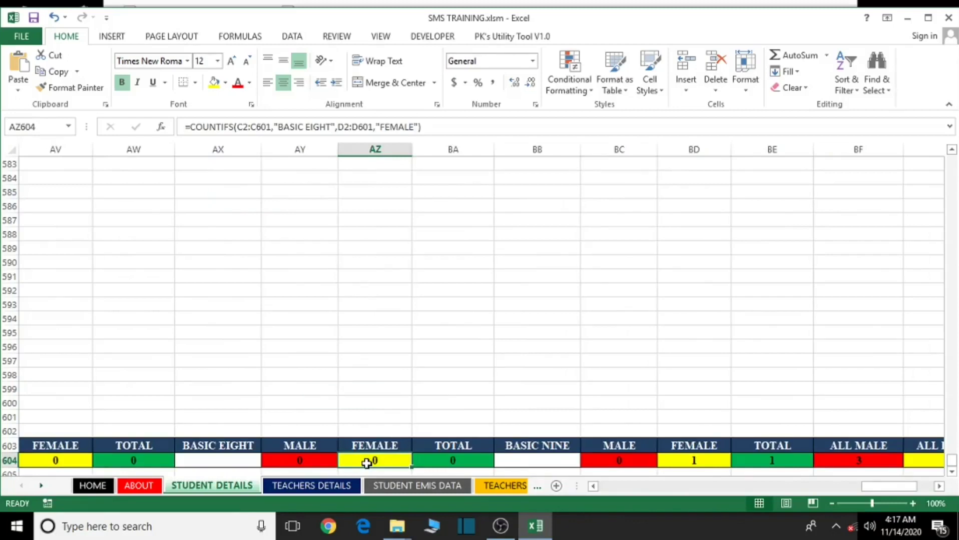
left_click(326, 463)
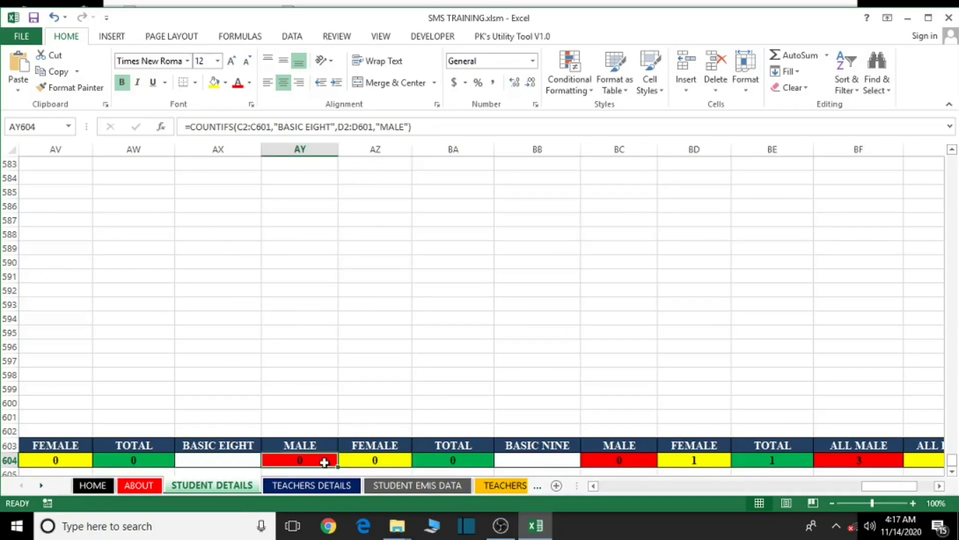
left_click(367, 461)
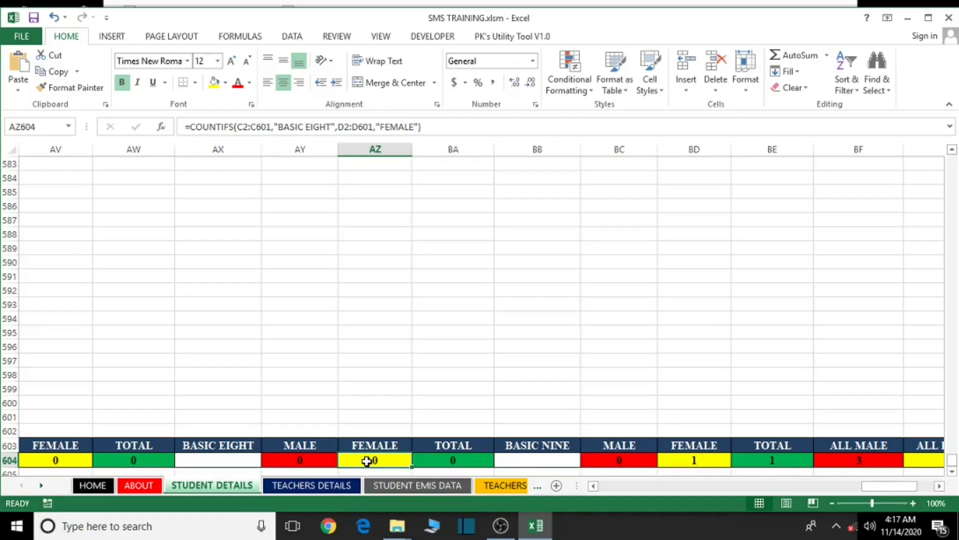
left_click(323, 461)
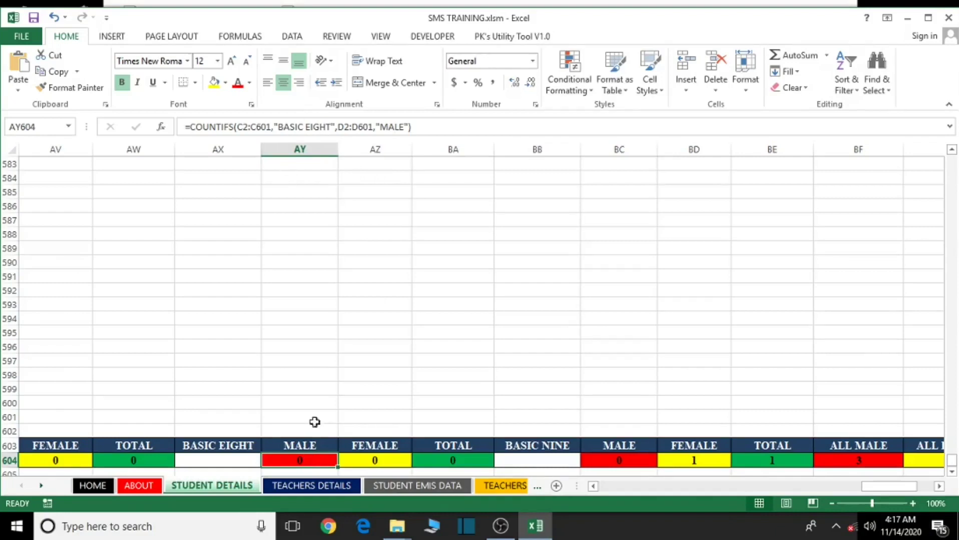
left_click(379, 460)
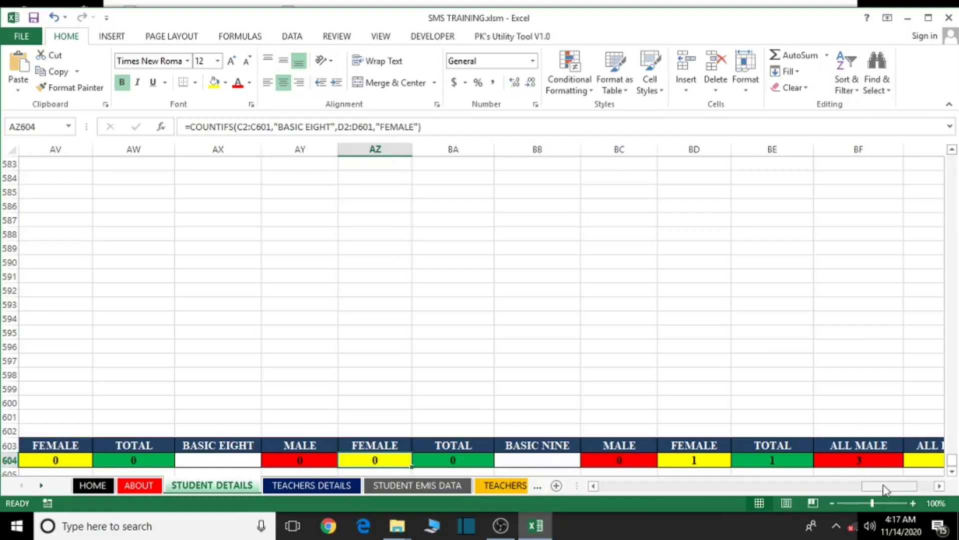
- Re-enter the class of the test student in C7 as BASIC EIGHT
left_click_drag(882, 489, 600, 493)
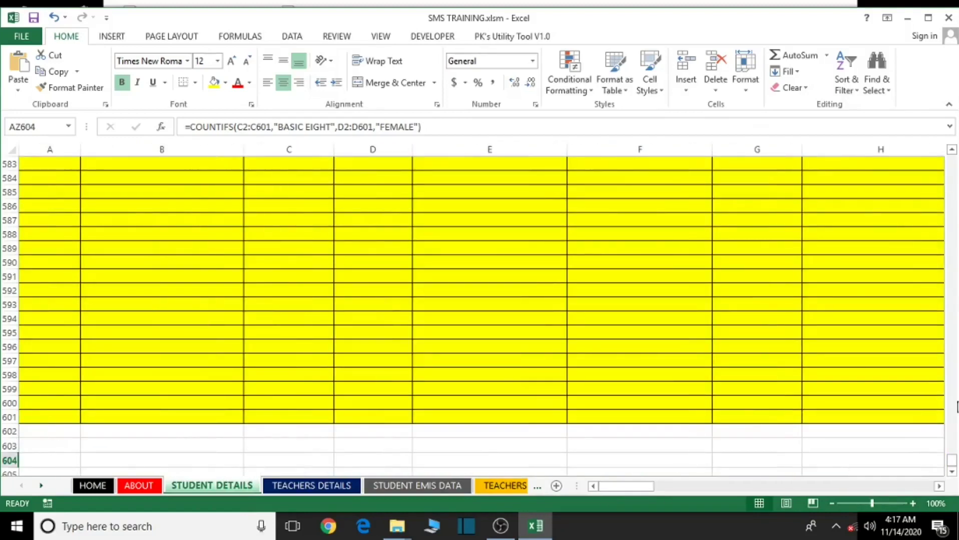
left_click_drag(951, 461, 951, 159)
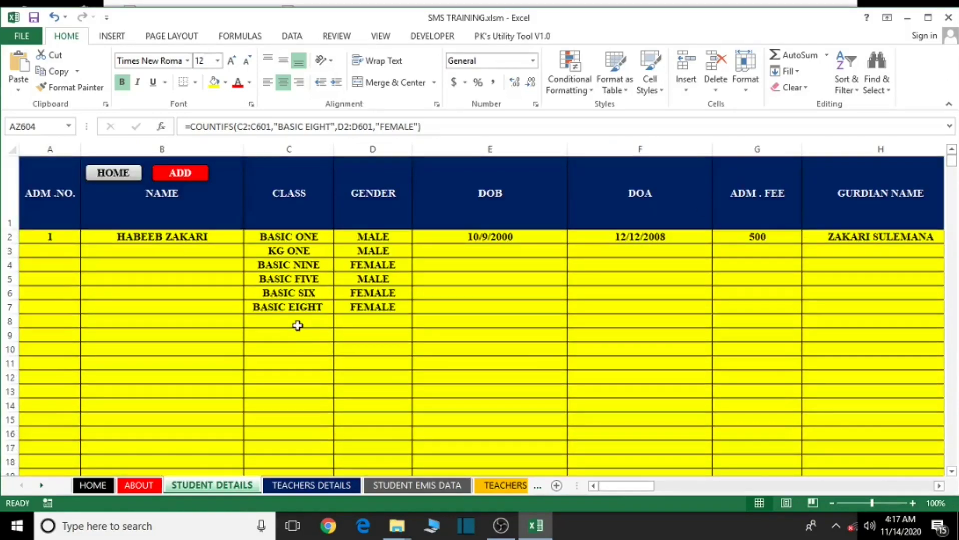
left_click(300, 307)
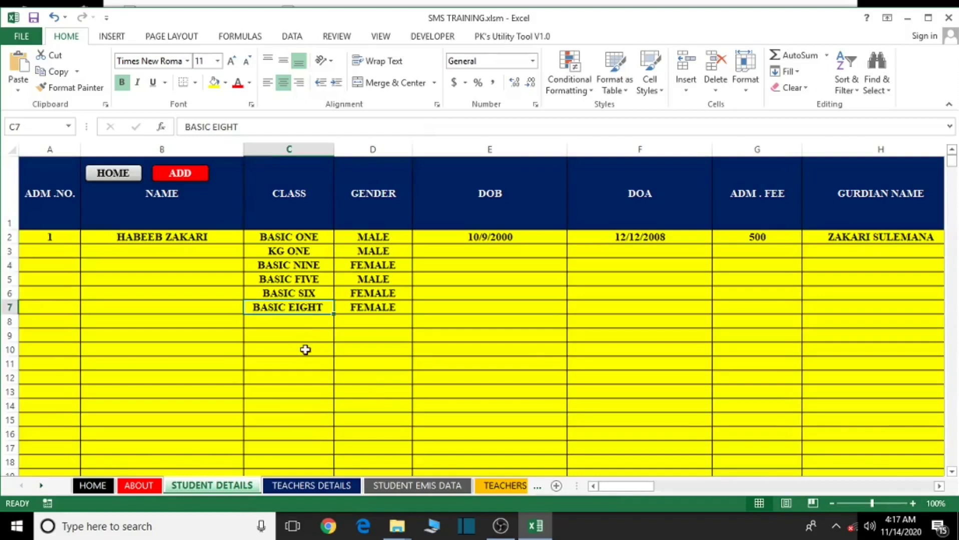
key("BackSpace")
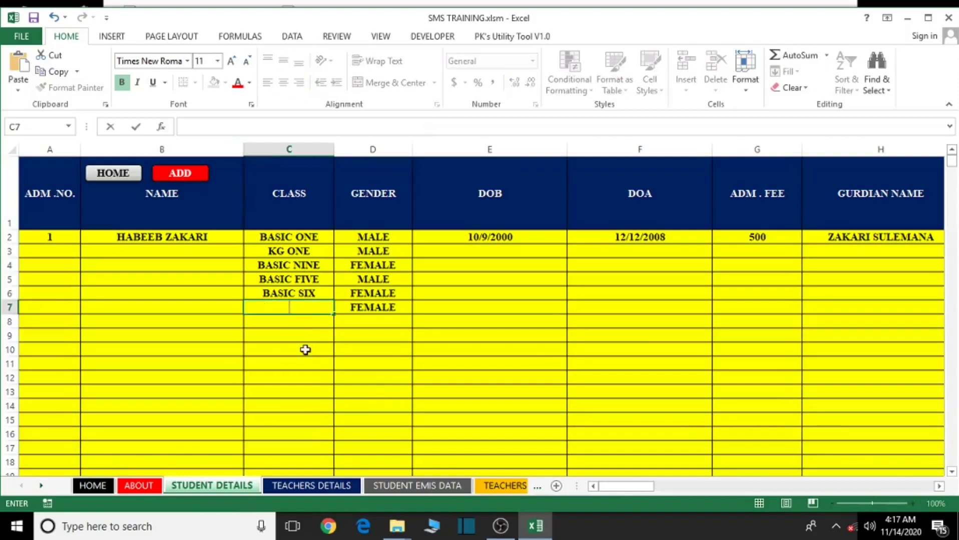
type("BASIC ")
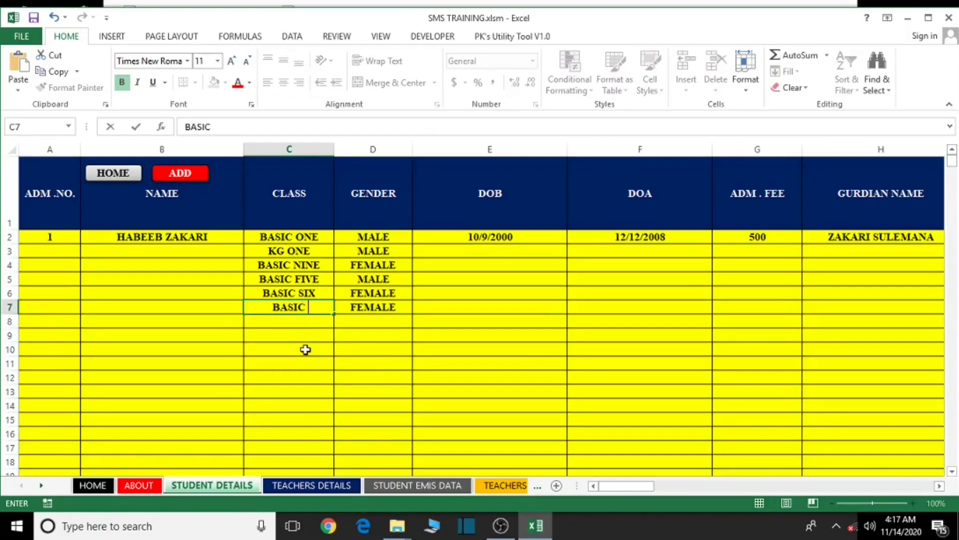
type("EIGHT")
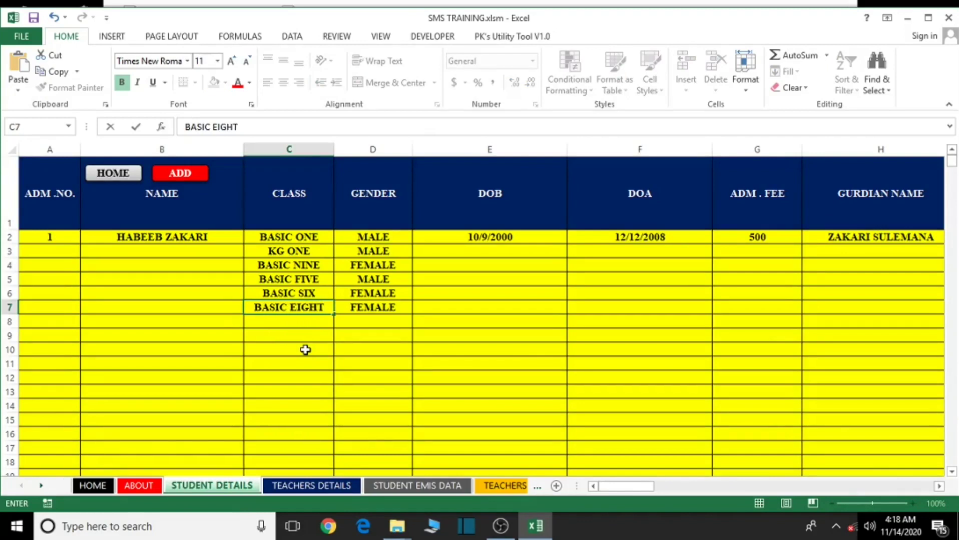
left_click(305, 349)
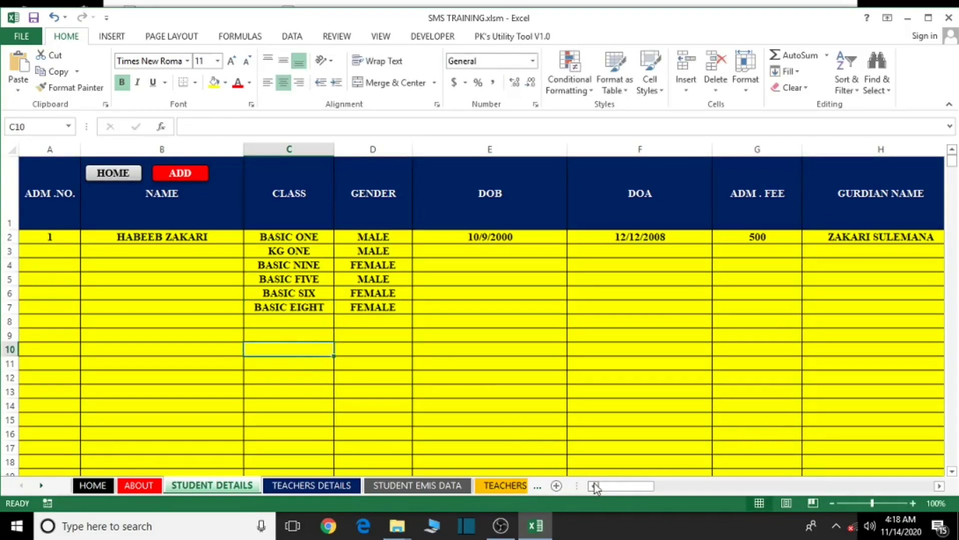
- Check the overall totals and BASIC EIGHT counts in row 604, and inspect the female formula in AZ604
left_click_drag(623, 485, 931, 486)
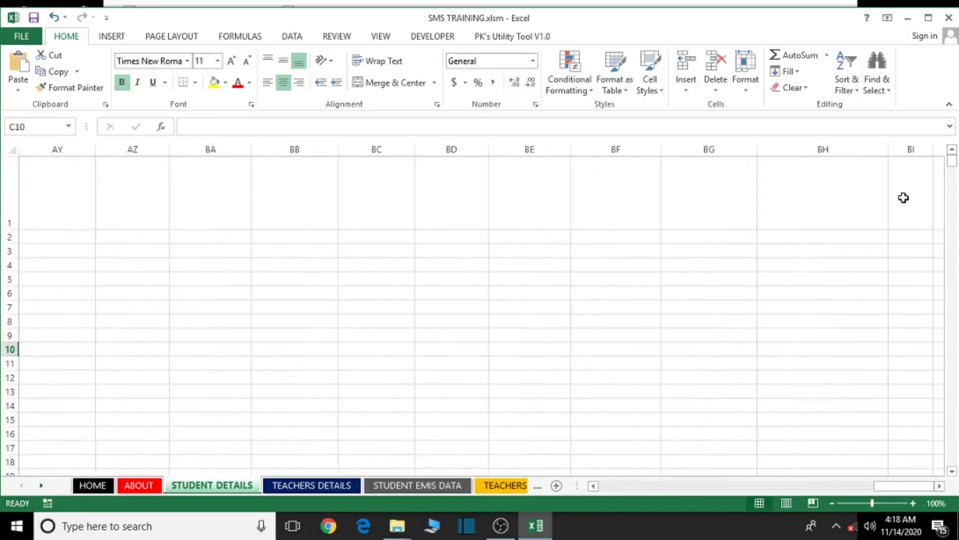
left_click_drag(952, 169, 956, 529)
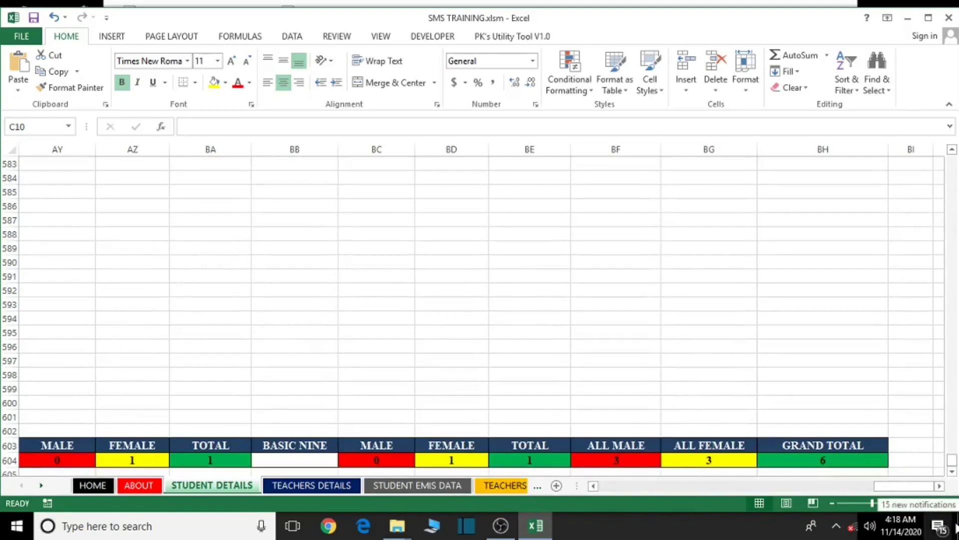
left_click(596, 489)
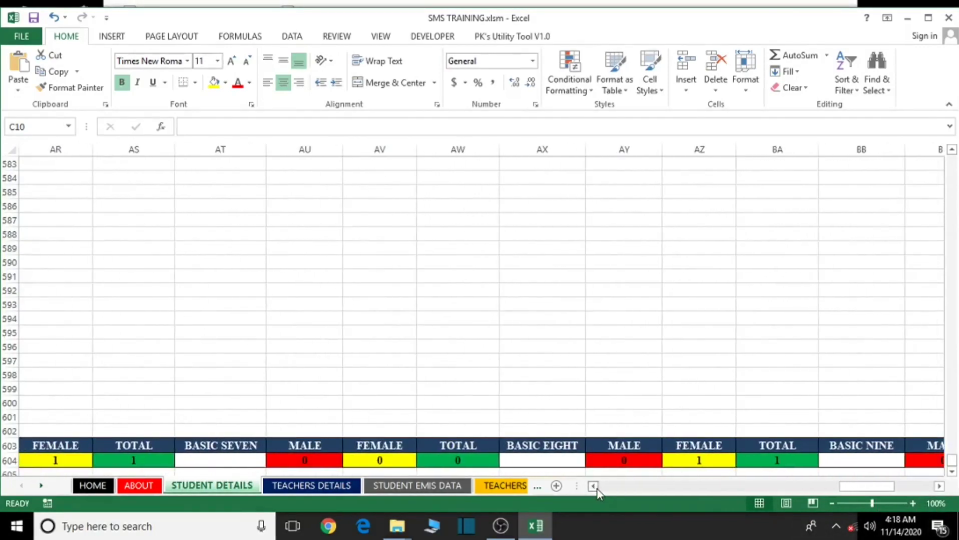
left_click(698, 463)
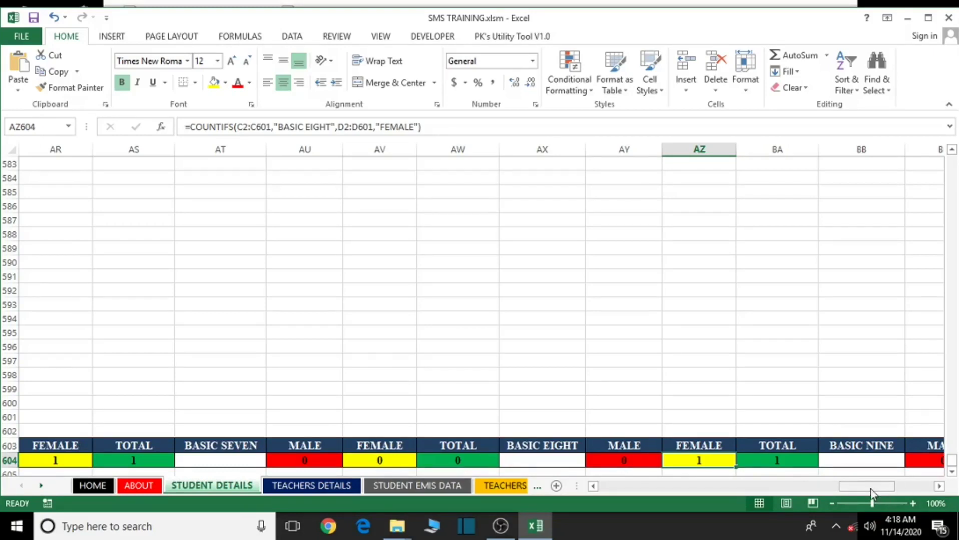
- Change the gender of the BASIC EIGHT student in D7 to MALE
left_click_drag(870, 496, 600, 497)
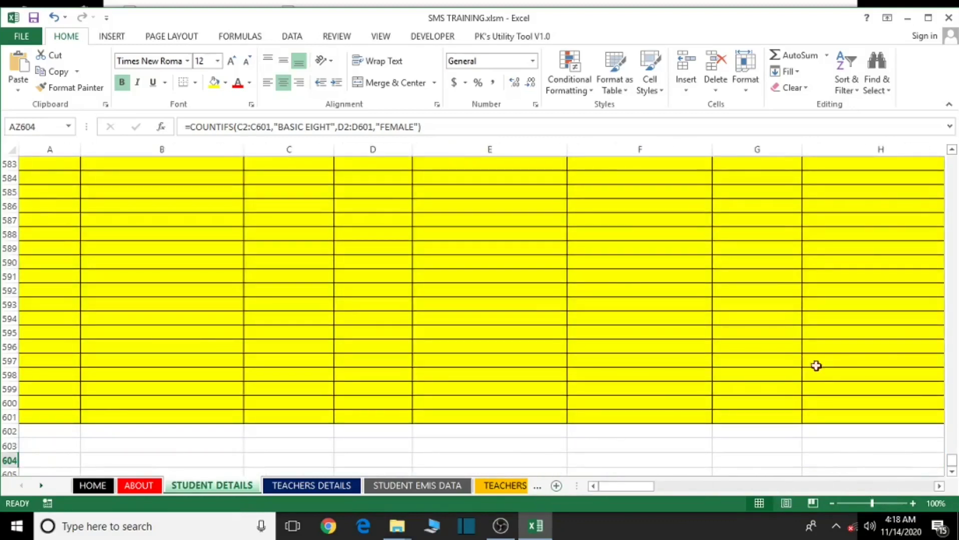
left_click_drag(950, 464, 930, 329)
left_click_drag(951, 183, 950, 167)
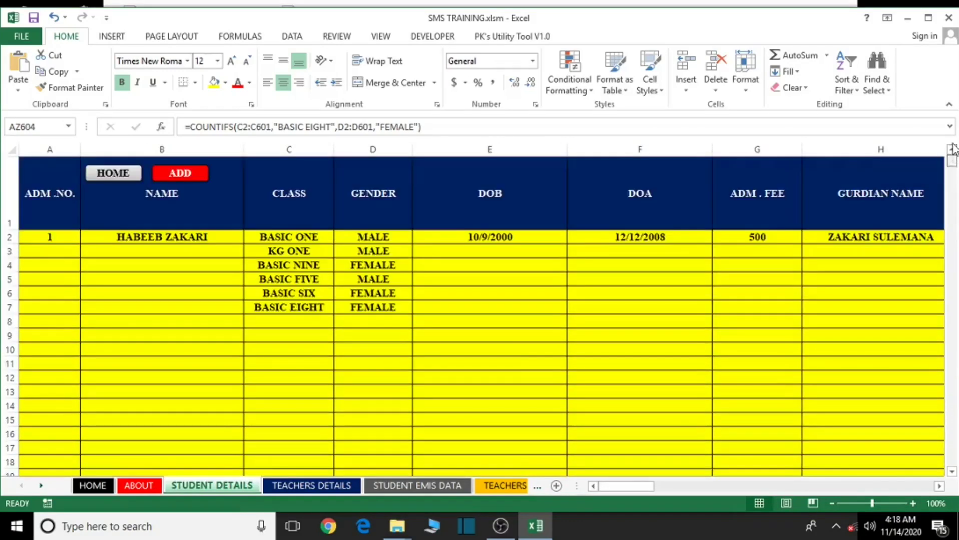
left_click(360, 307)
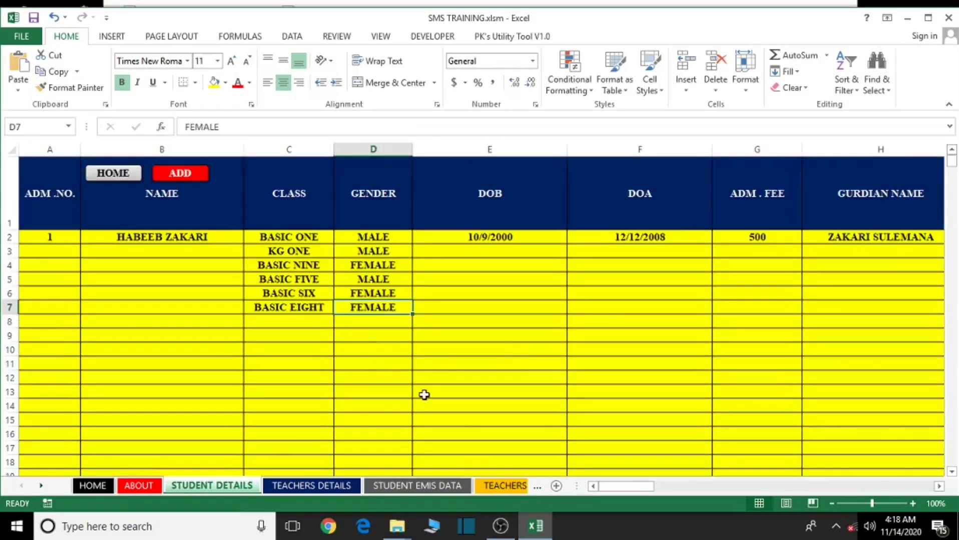
type("MALE")
key("Return")
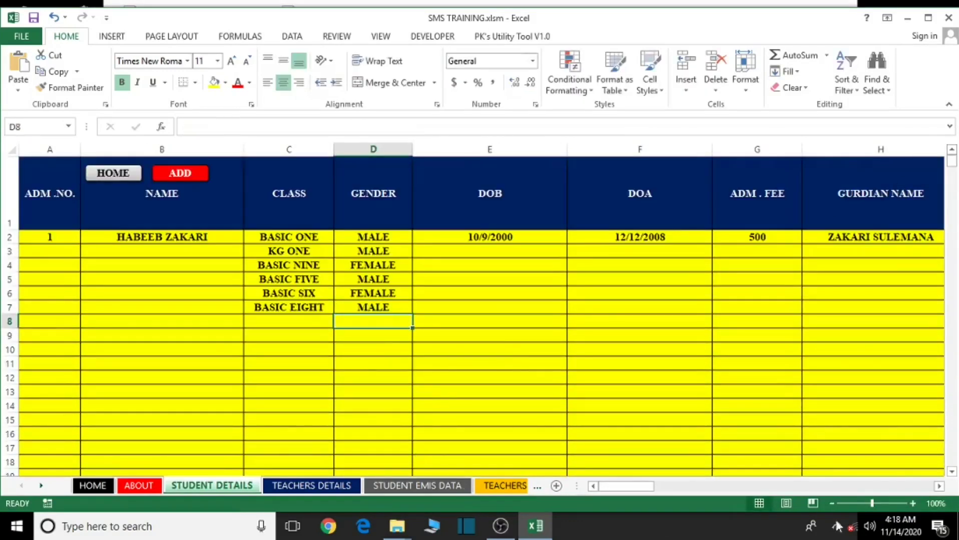
- Recheck the overall totals and BASIC EIGHT counts in row 604, and save the workbook
left_click_drag(615, 490, 890, 490)
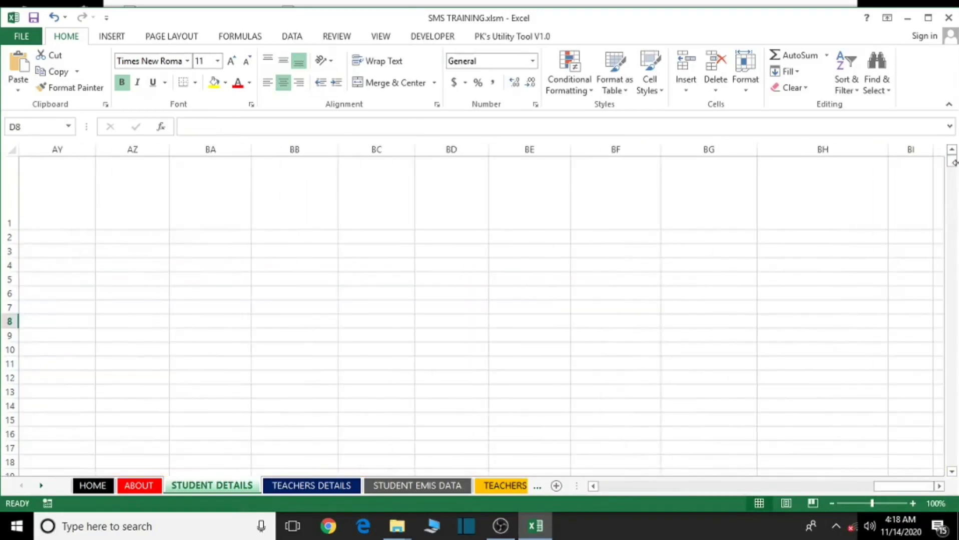
left_click_drag(953, 164, 946, 503)
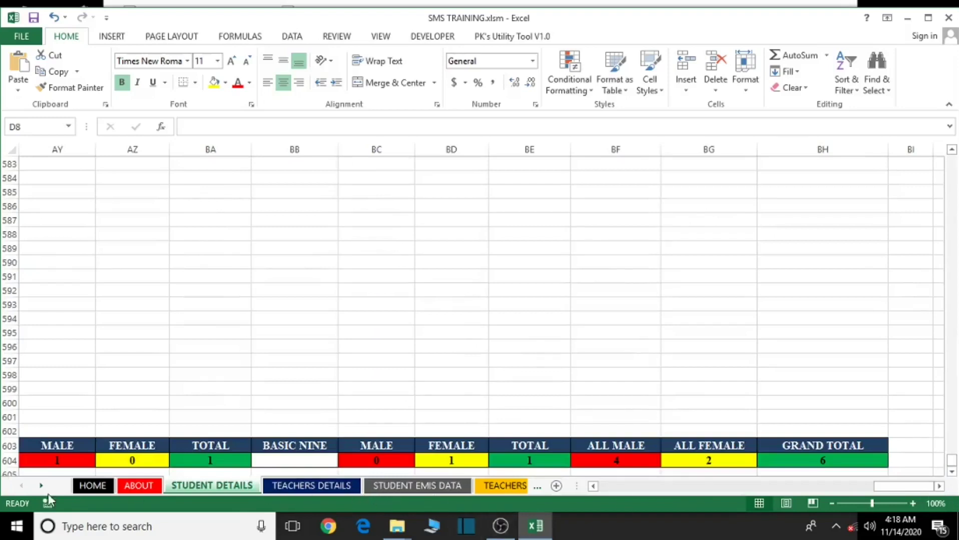
left_click(593, 487)
left_click(593, 487)
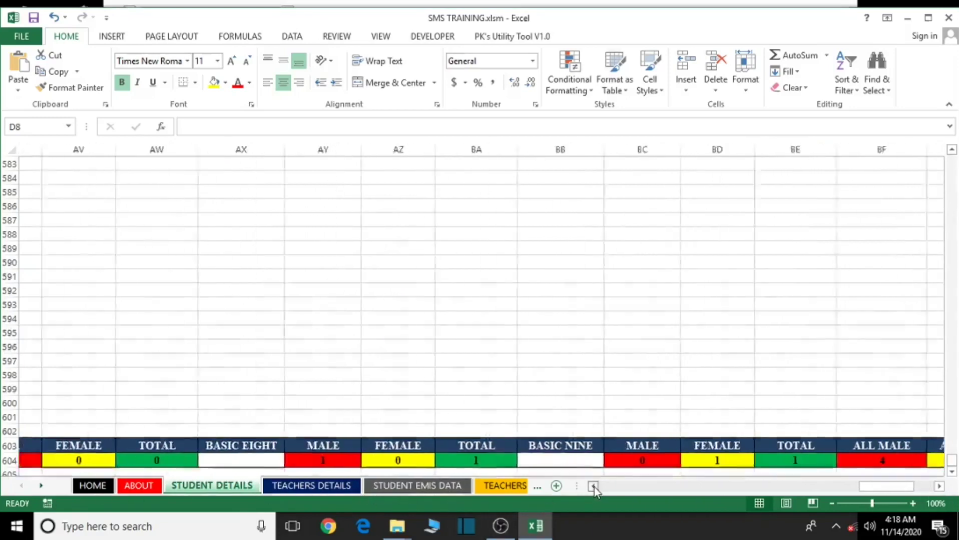
left_click(594, 487)
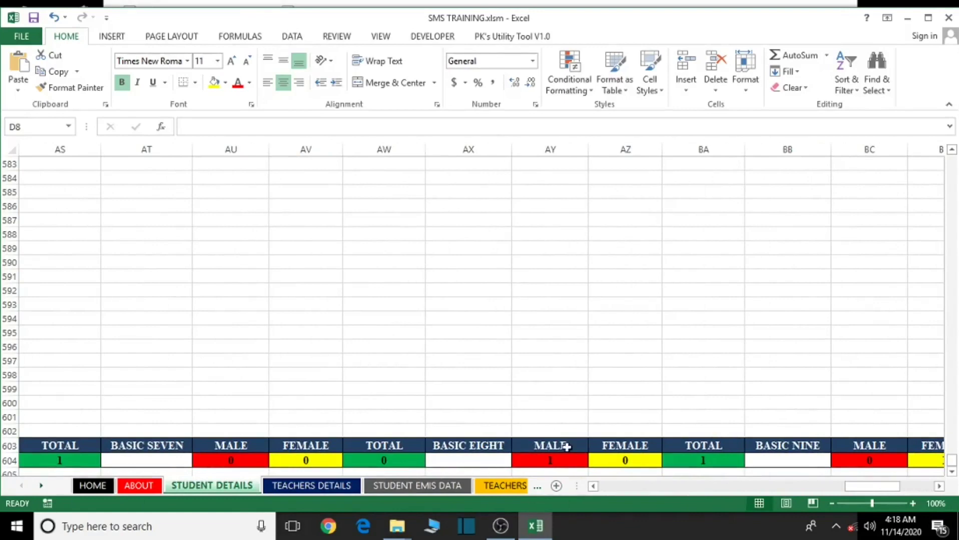
scroll(563, 415, "down", 2)
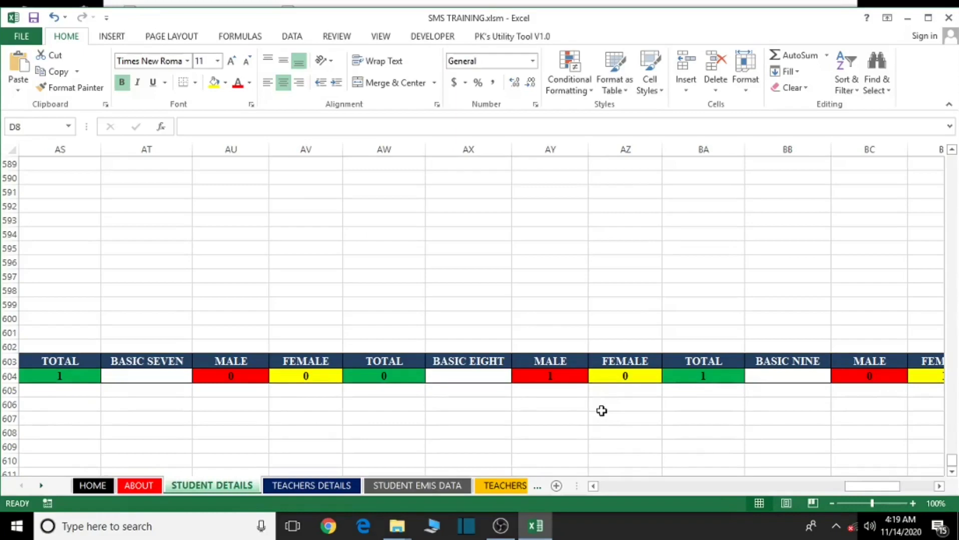
key("ctrl+s")
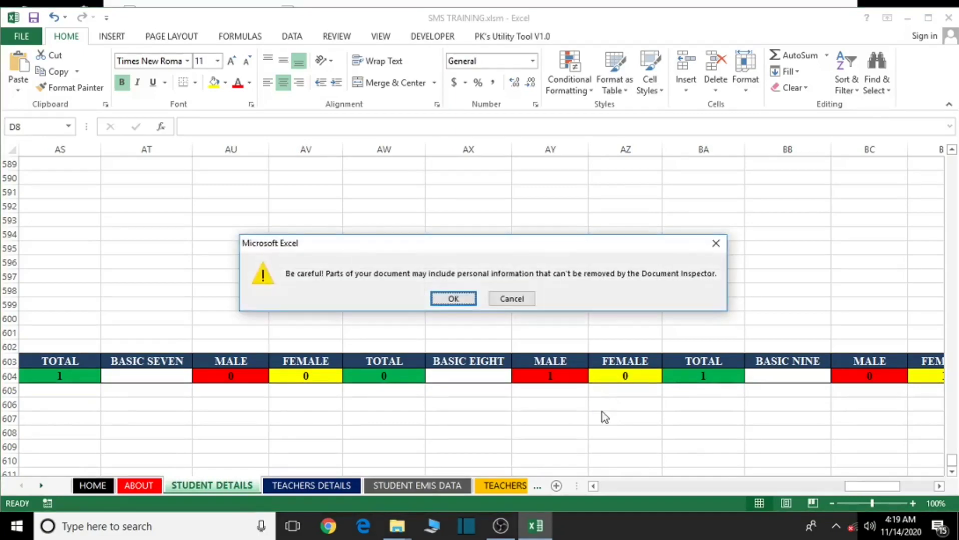